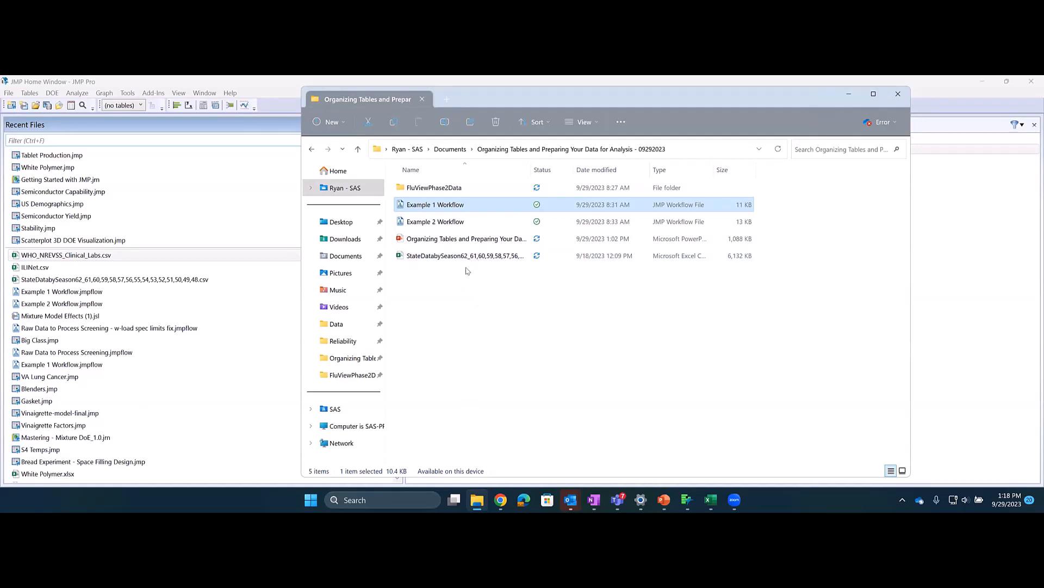
Check which files the FluViewPhase2Data folder contains, and return to the parent folder.
{"action": "left_click", "coordinate": [439, 188]}
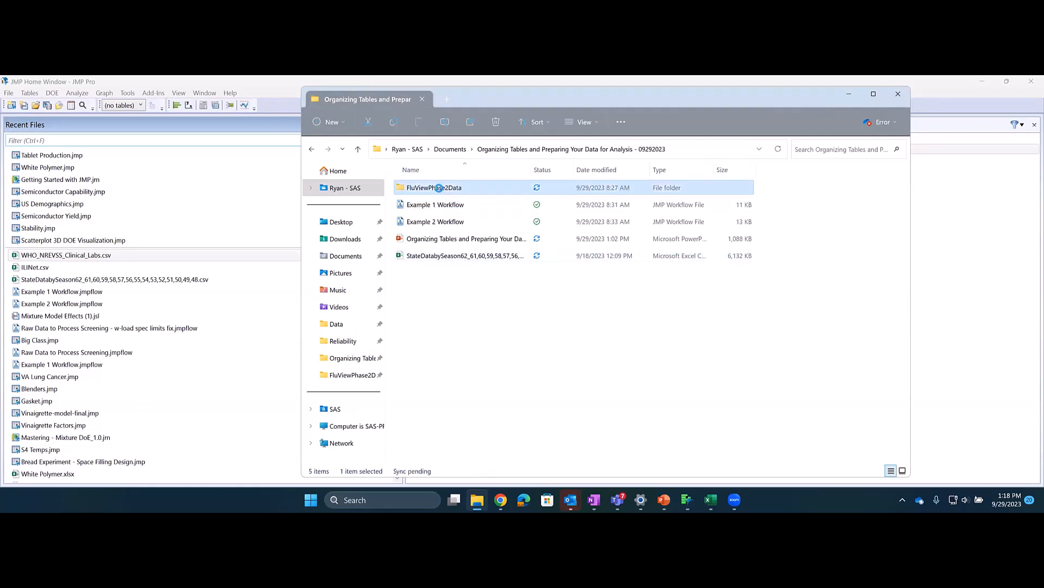
{"action": "double_click", "coordinate": [439, 188]}
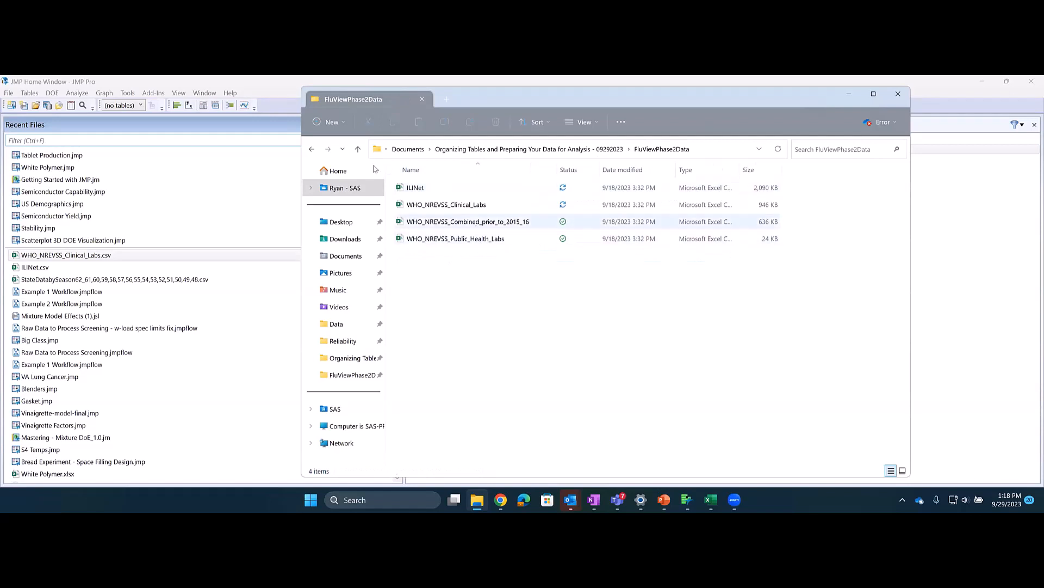
{"action": "left_click", "coordinate": [312, 150]}
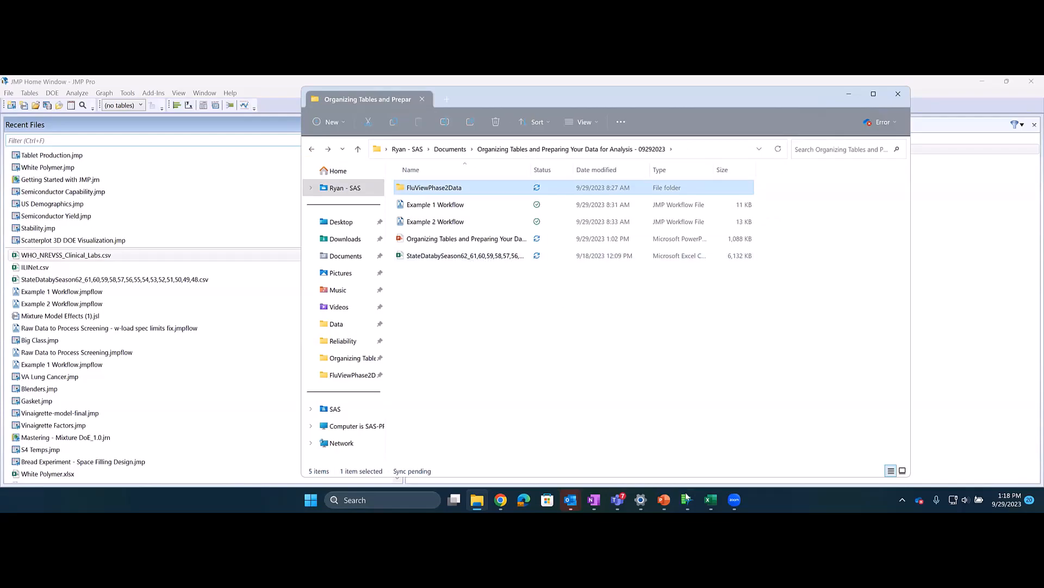
Switch to the StateDatabySeason workbook in Excel and examine its columns from STATENAME through SEASON.
{"action": "left_click", "coordinate": [710, 500]}
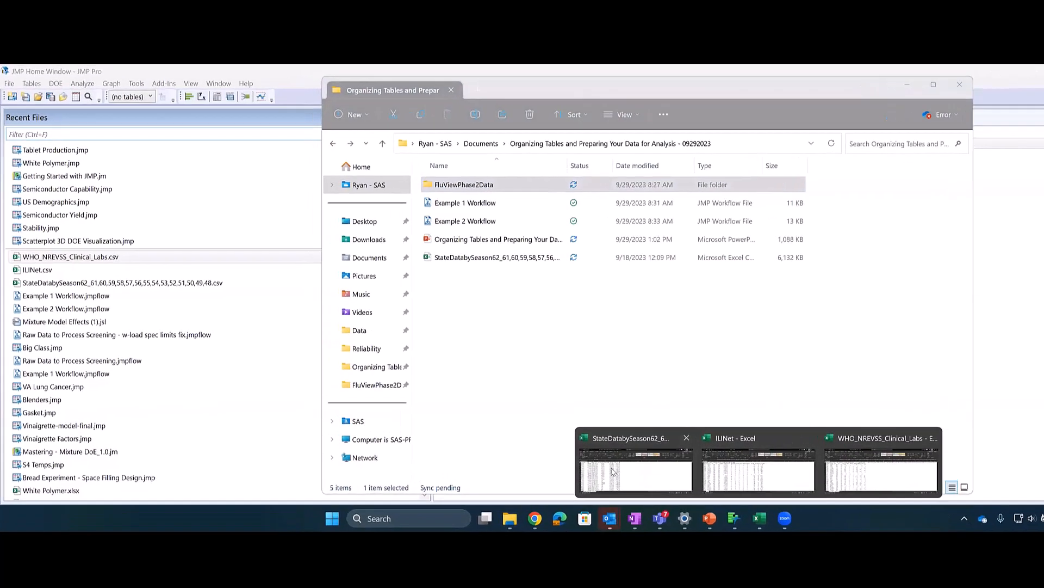
{"action": "left_click", "coordinate": [596, 449]}
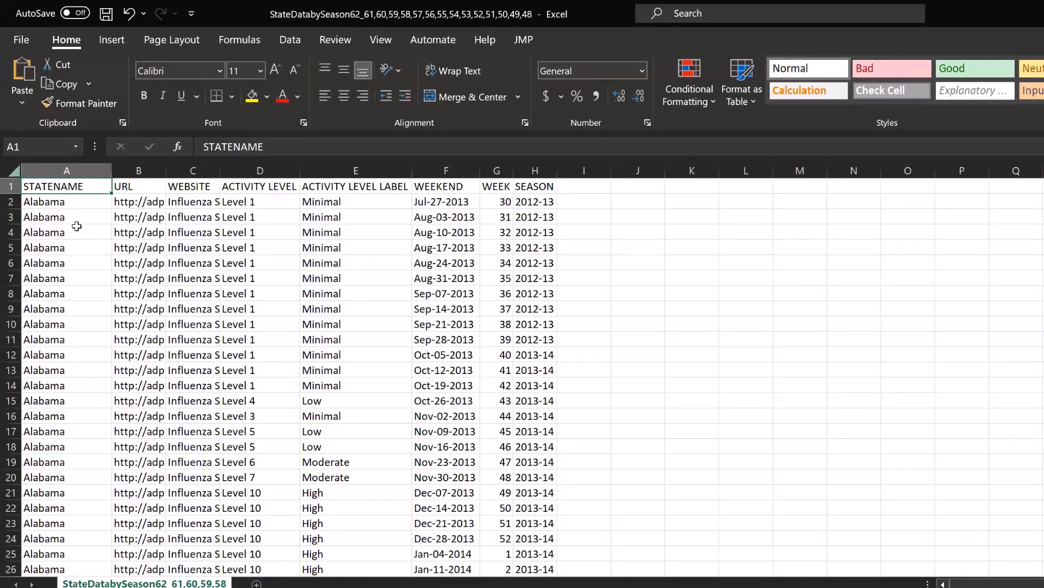
{"action": "left_click", "coordinate": [73, 169]}
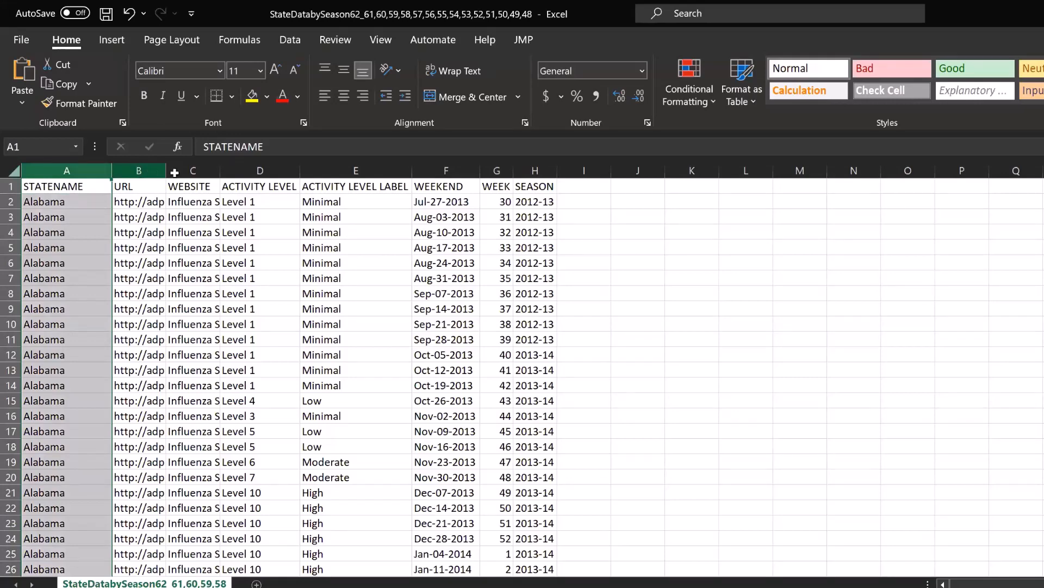
{"action": "left_click_drag", "start_coordinate": [136, 170], "coordinate": [181, 170]}
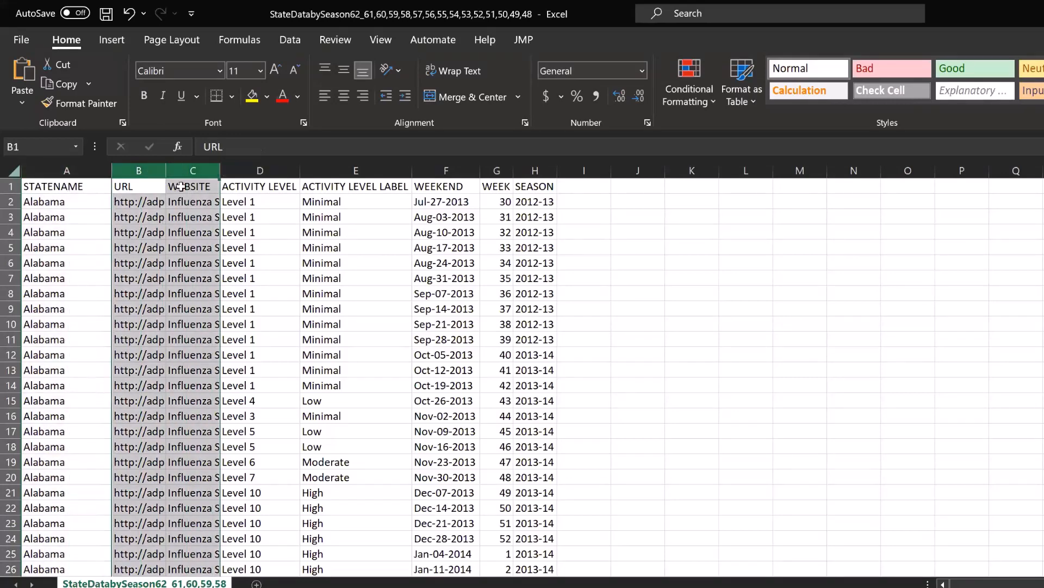
{"action": "left_click", "coordinate": [248, 168]}
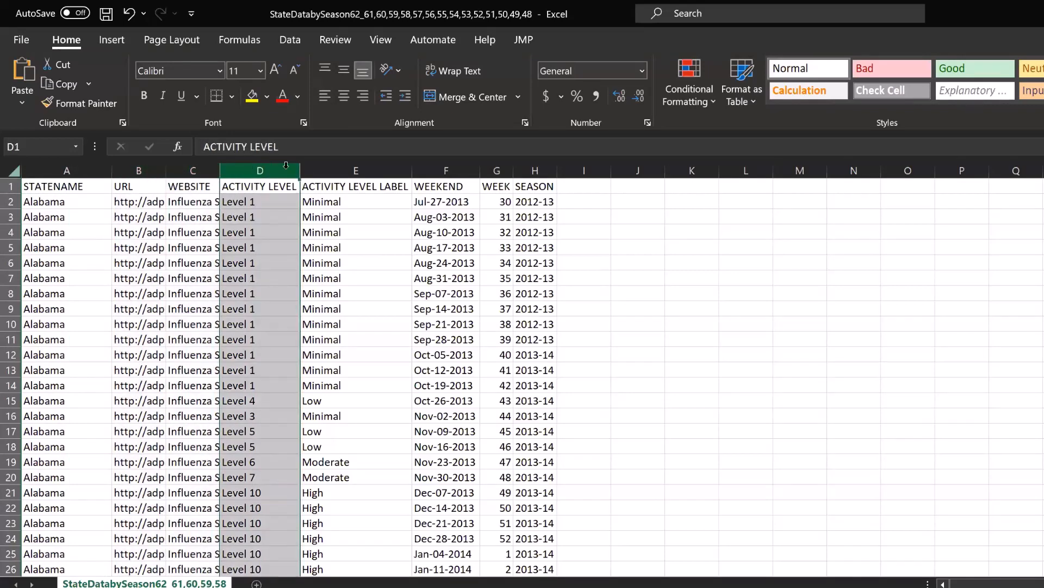
{"action": "left_click_drag", "start_coordinate": [286, 165], "coordinate": [260, 171]}
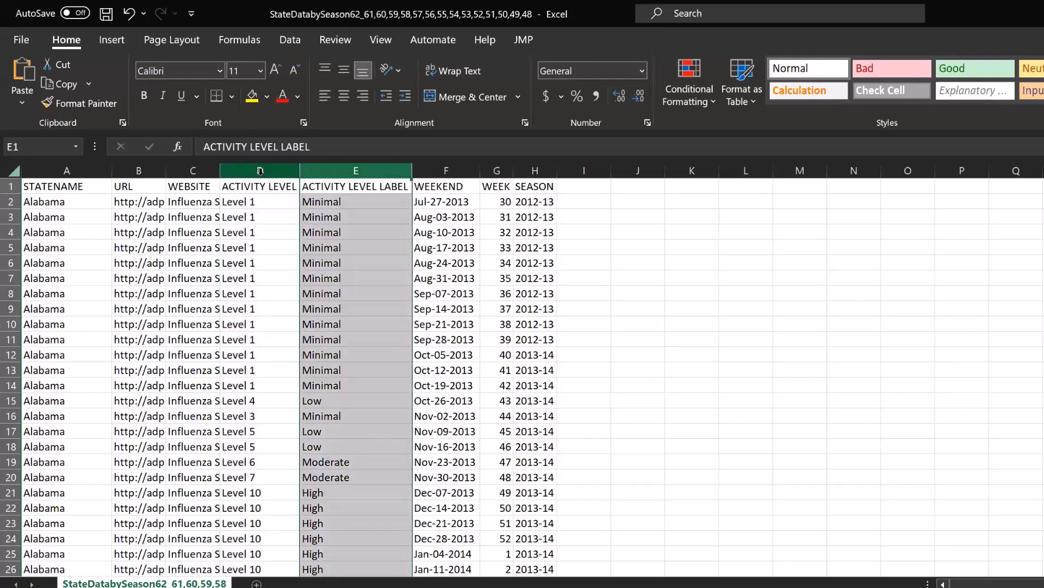
{"action": "left_click", "coordinate": [436, 169]}
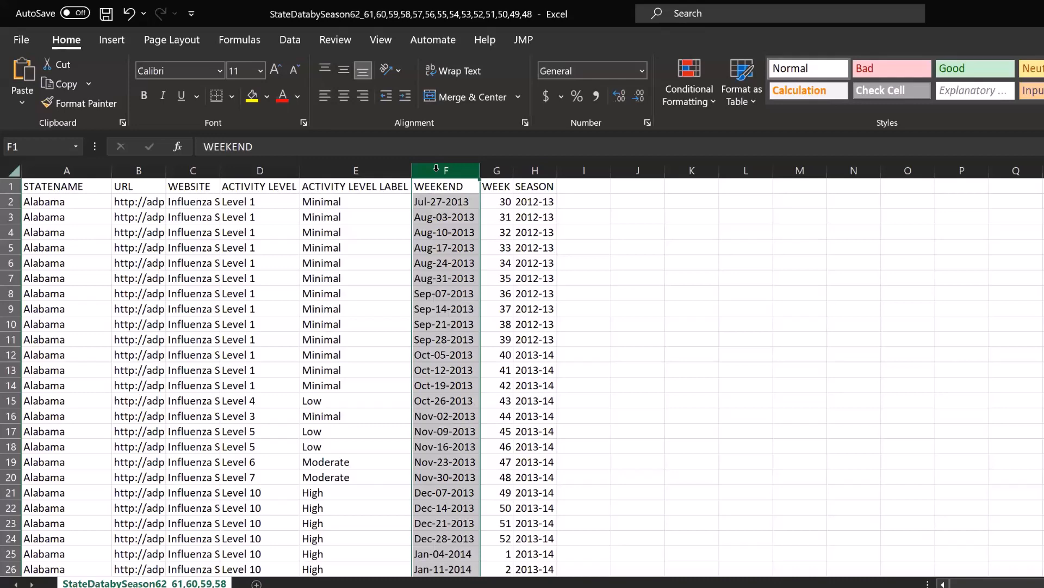
{"action": "left_click", "coordinate": [494, 169]}
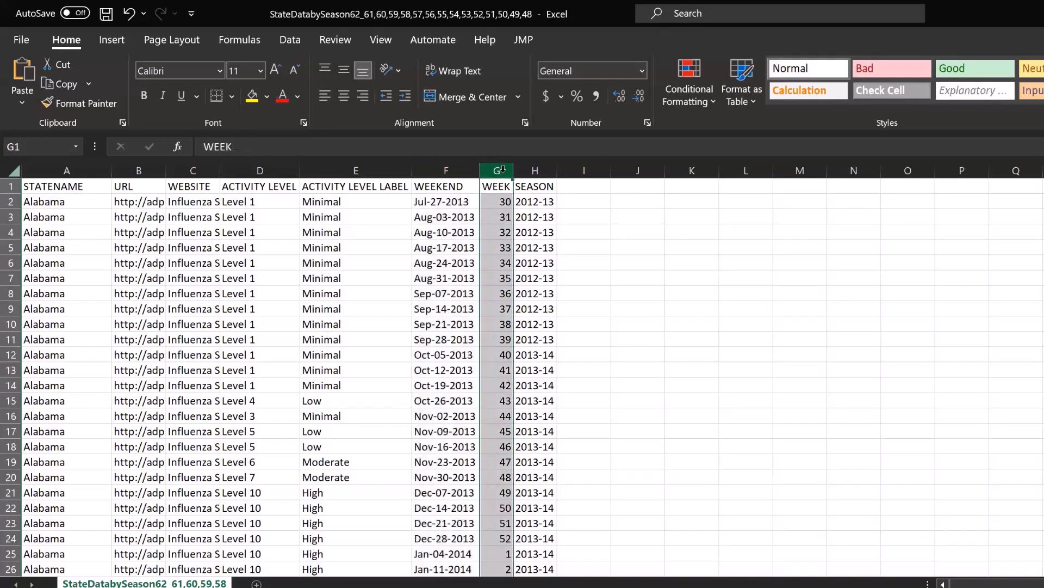
{"action": "left_click", "coordinate": [535, 170]}
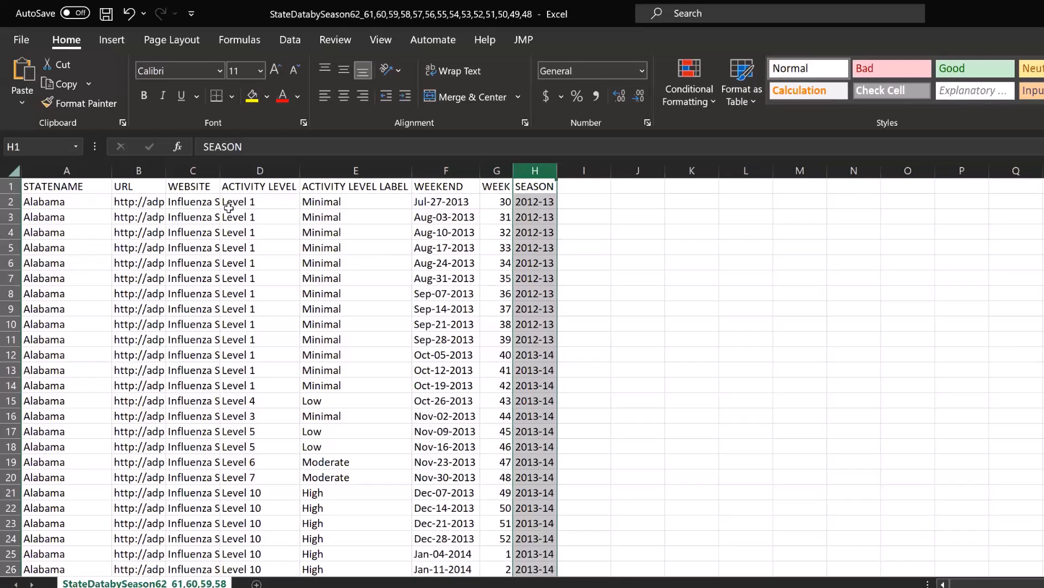
{"action": "left_click", "coordinate": [67, 188]}
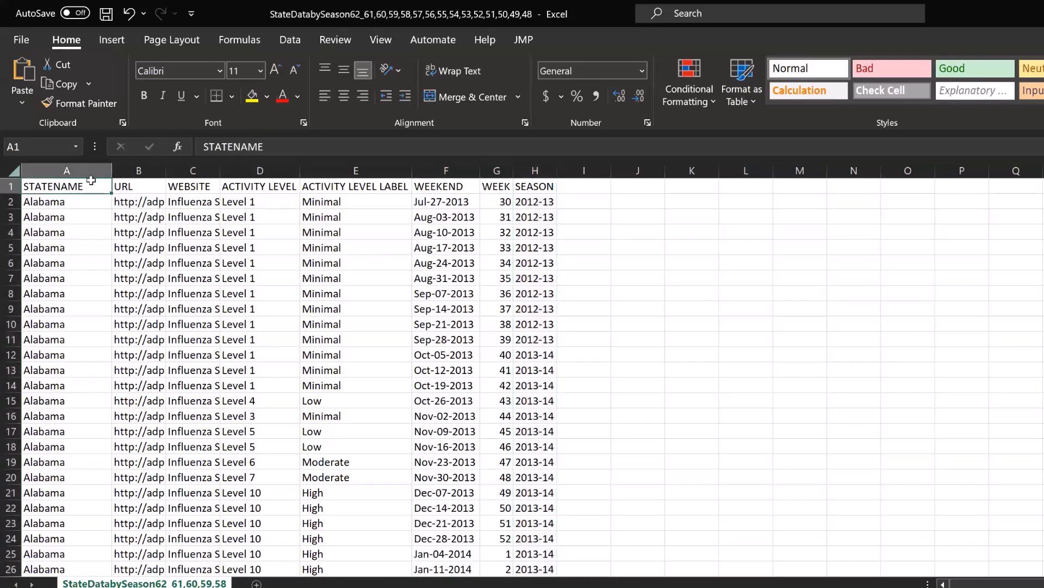
Switch to JMP and open the StateDatabySeason62 CSV file from the Organizing Tables and Preparing Your Data for Analysis folder, using preferences.
{"action": "mouse_move", "coordinate": [975, 581]}
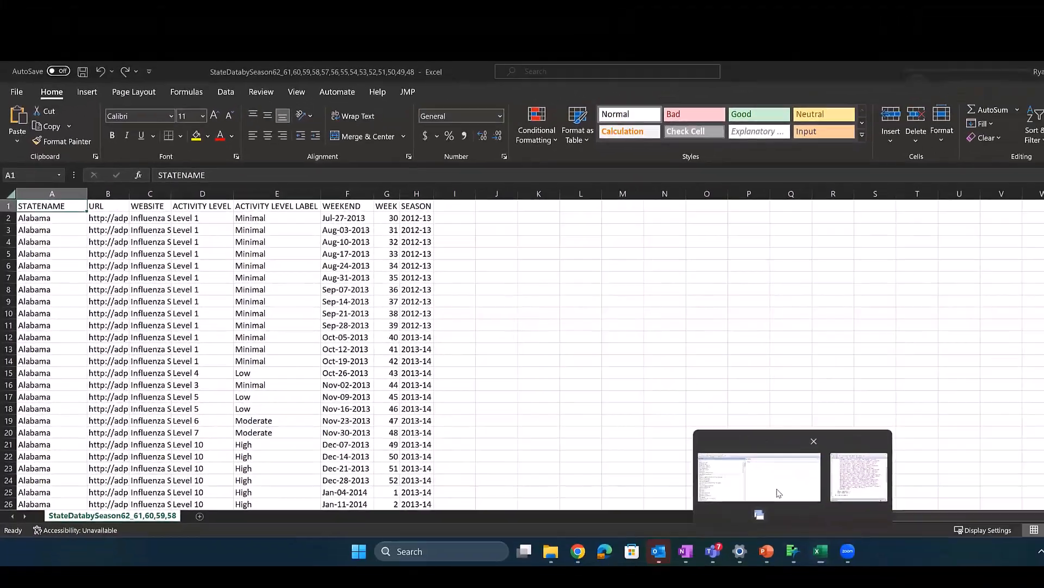
{"action": "left_click", "coordinate": [969, 533]}
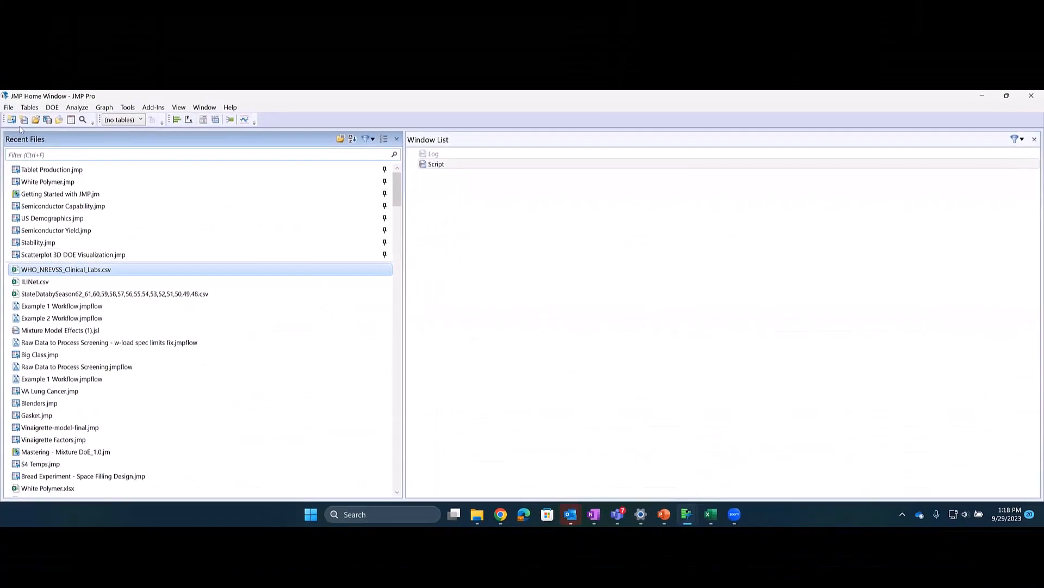
{"action": "left_click", "coordinate": [9, 107]}
{"action": "left_click", "coordinate": [8, 107]}
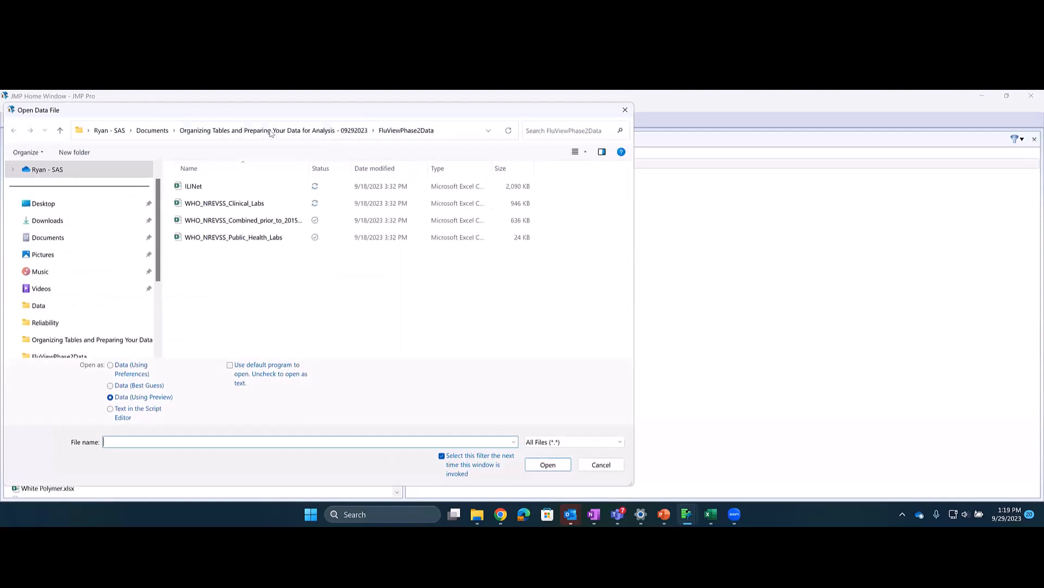
{"action": "left_click", "coordinate": [270, 131]}
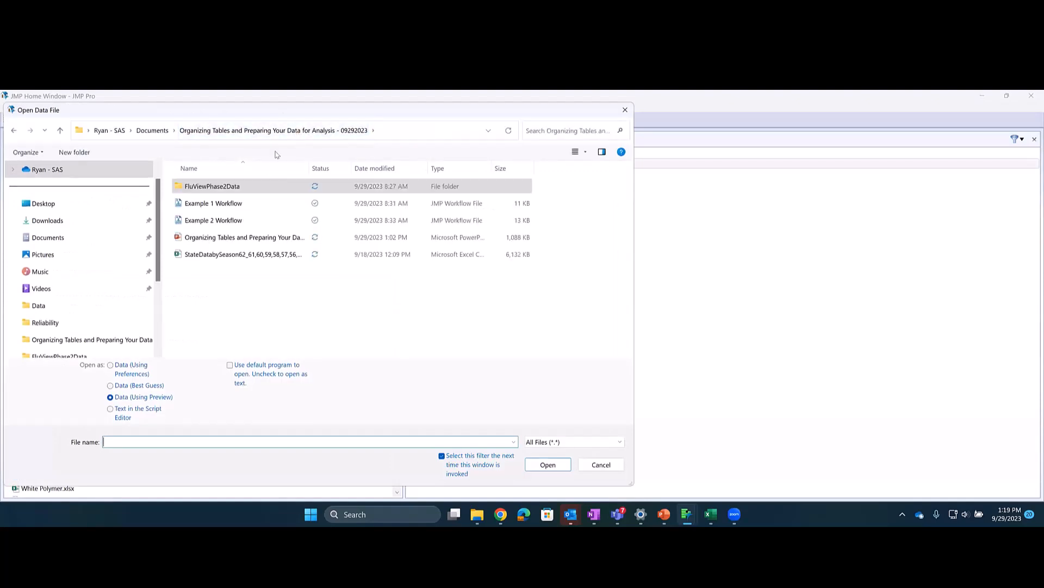
{"action": "left_click", "coordinate": [241, 260]}
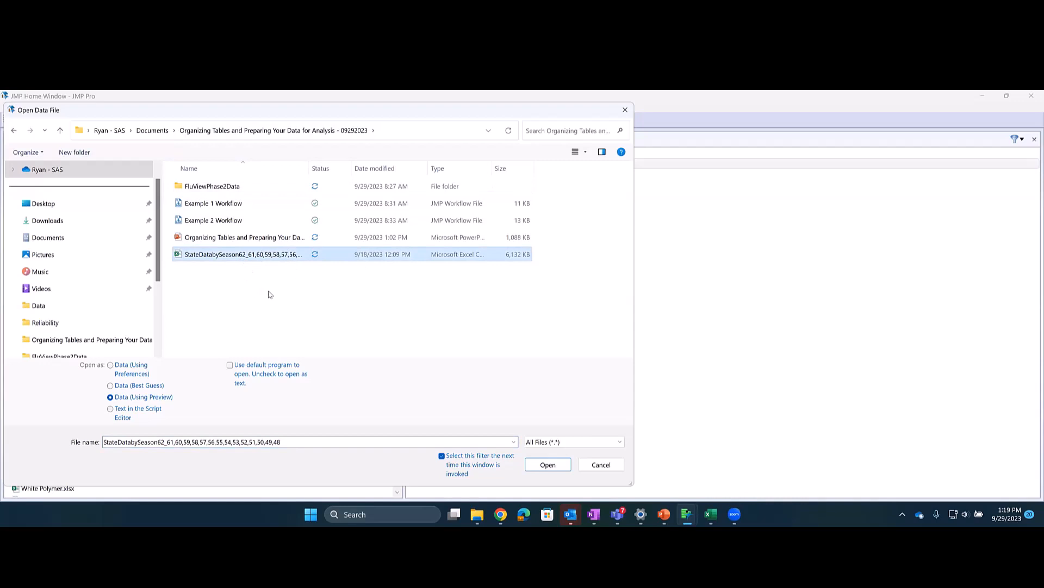
{"action": "left_click", "coordinate": [140, 370]}
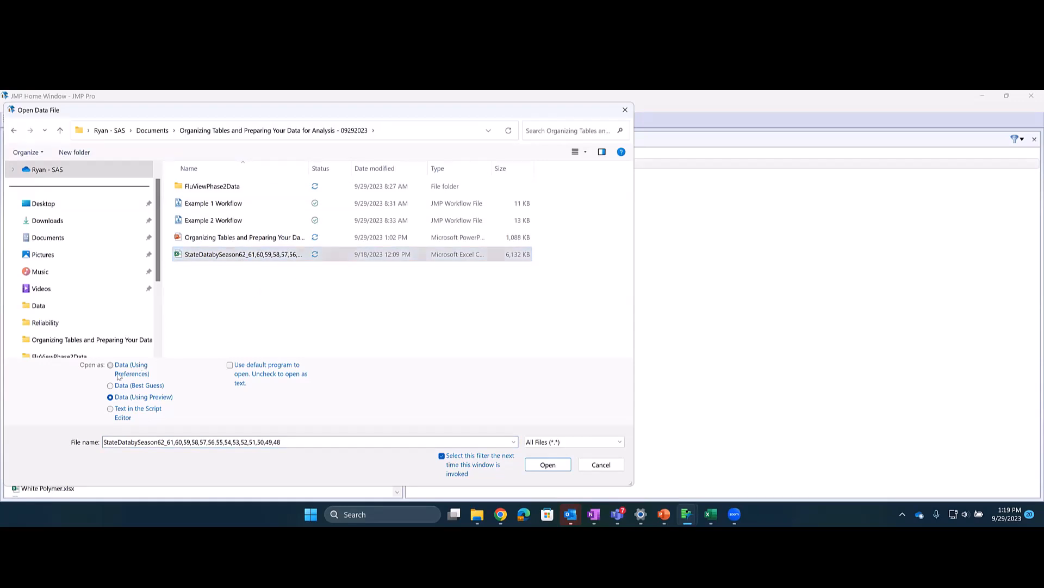
{"action": "left_click", "coordinate": [537, 463]}
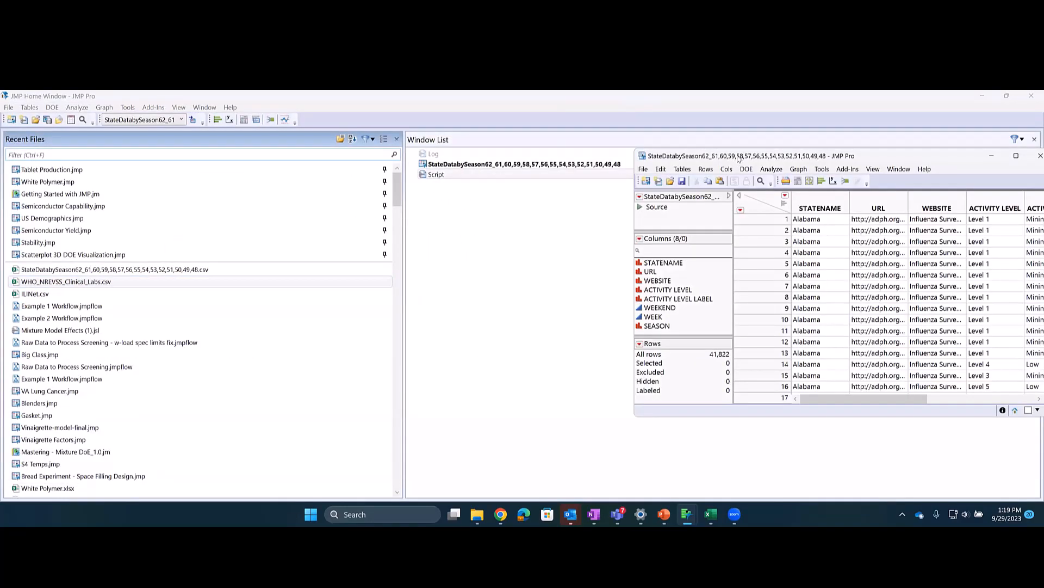
Reposition and enlarge the data table window until all columns through SEASON fit in view.
{"action": "left_click_drag", "start_coordinate": [738, 158], "coordinate": [318, 140]}
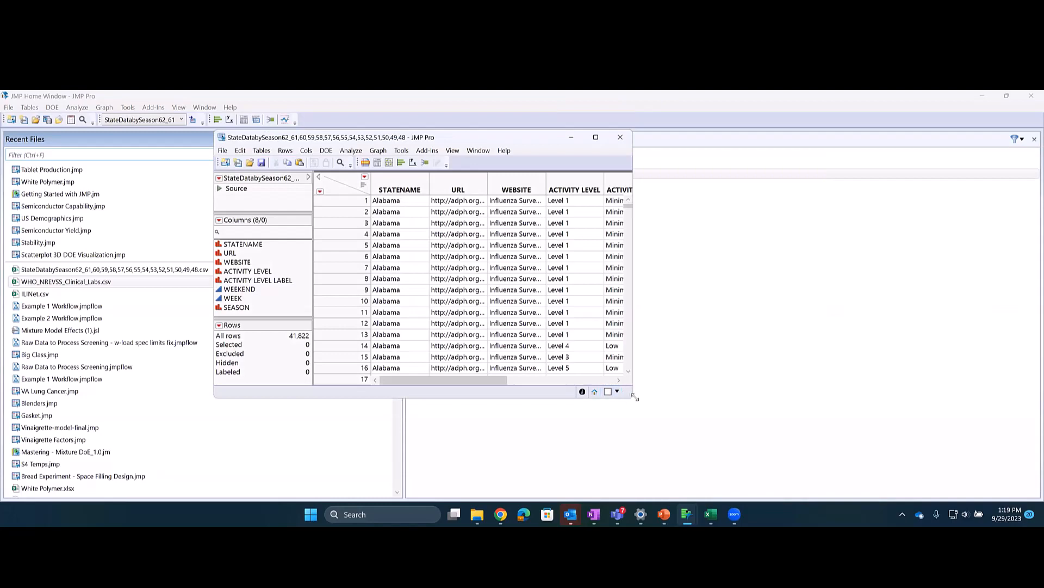
{"action": "left_click_drag", "start_coordinate": [634, 397], "coordinate": [881, 464]}
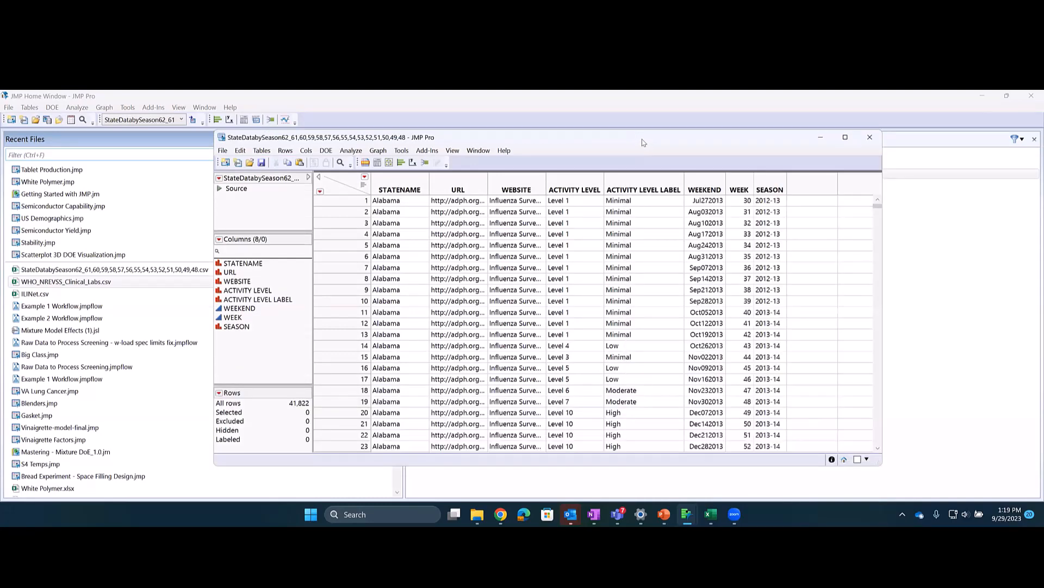
{"action": "left_click_drag", "start_coordinate": [642, 142], "coordinate": [609, 142]}
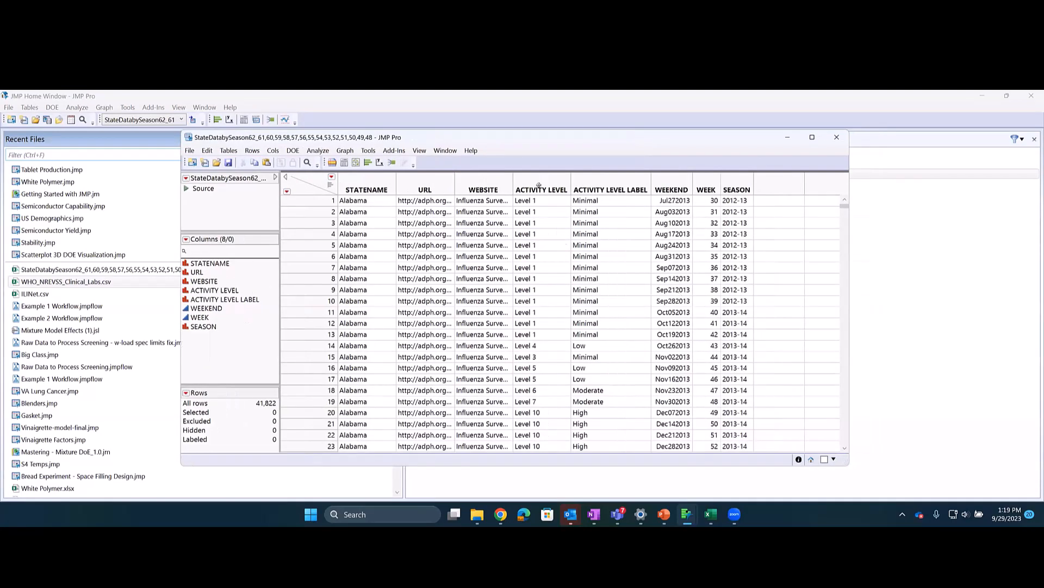
Launch Graph Builder in an enlarged window and build a heatmap with STATENAME on Y and WEEKEND on X.
{"action": "left_click", "coordinate": [356, 163]}
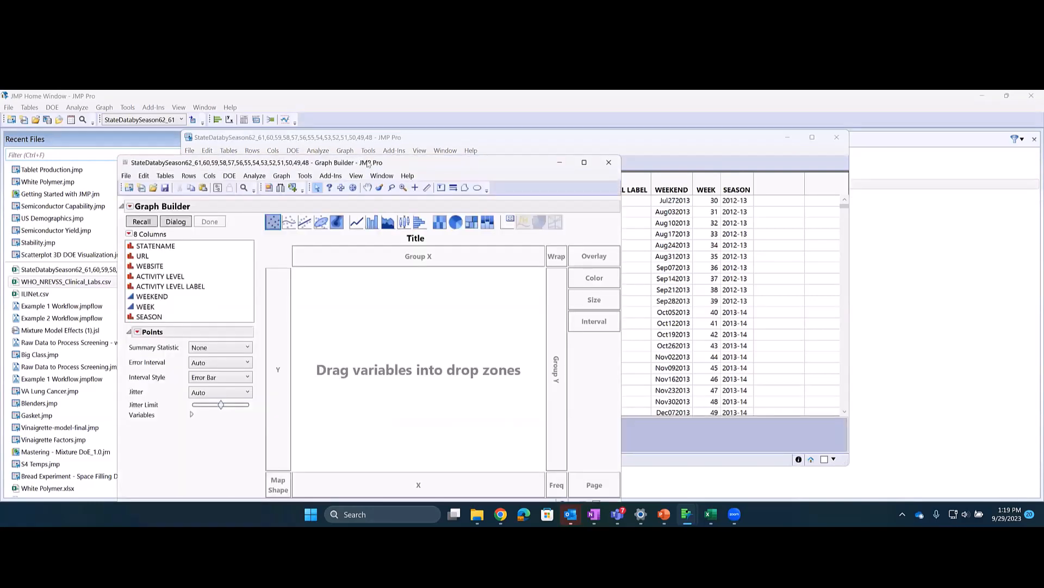
{"action": "left_click_drag", "start_coordinate": [368, 164], "coordinate": [452, 129]}
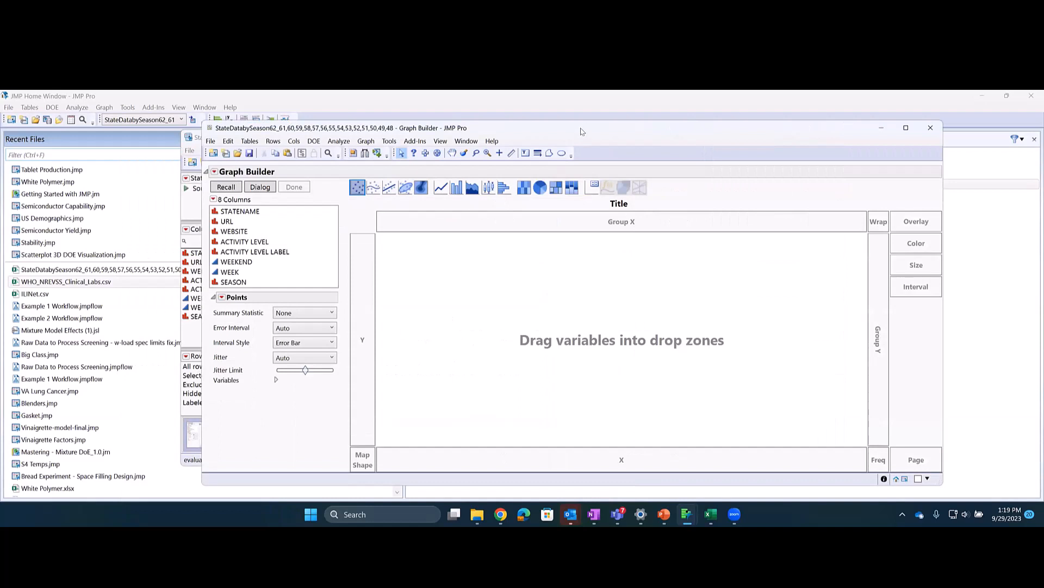
{"action": "left_click_drag", "start_coordinate": [581, 131], "coordinate": [501, 125]}
{"action": "left_click_drag", "start_coordinate": [200, 208], "coordinate": [283, 328]}
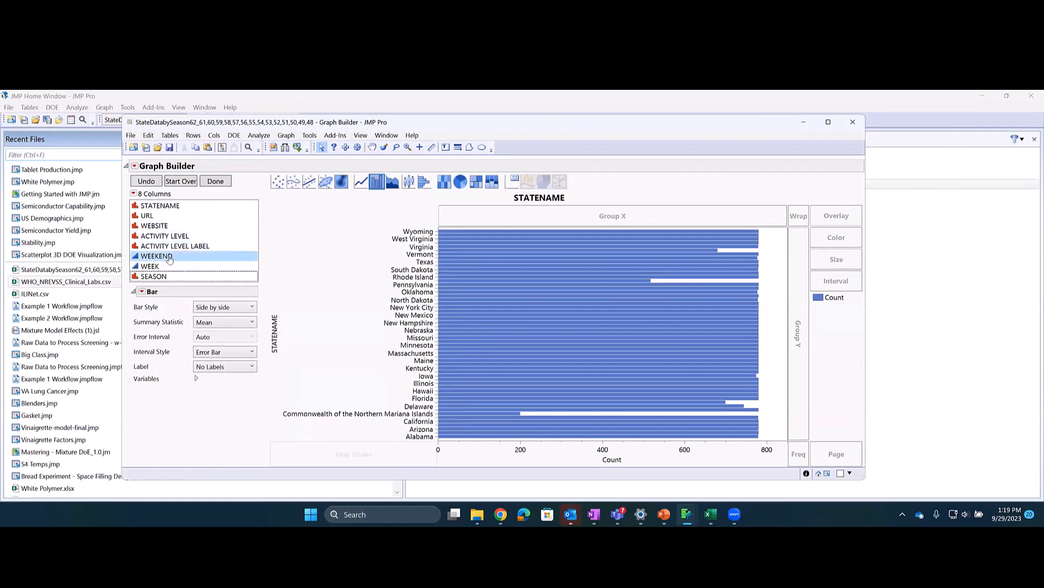
{"action": "left_click_drag", "start_coordinate": [169, 260], "coordinate": [623, 450]}
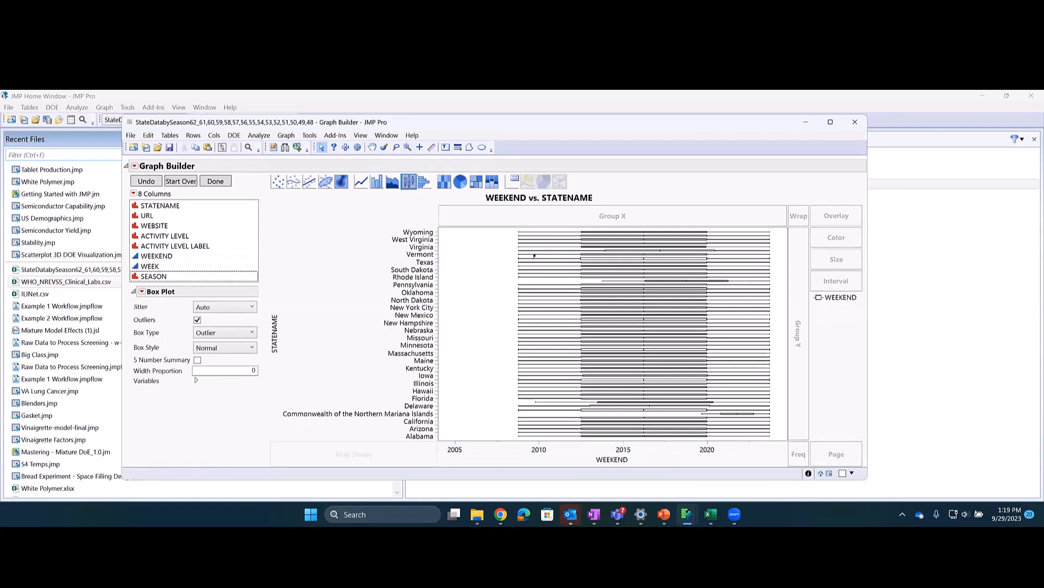
{"action": "left_click", "coordinate": [444, 185]}
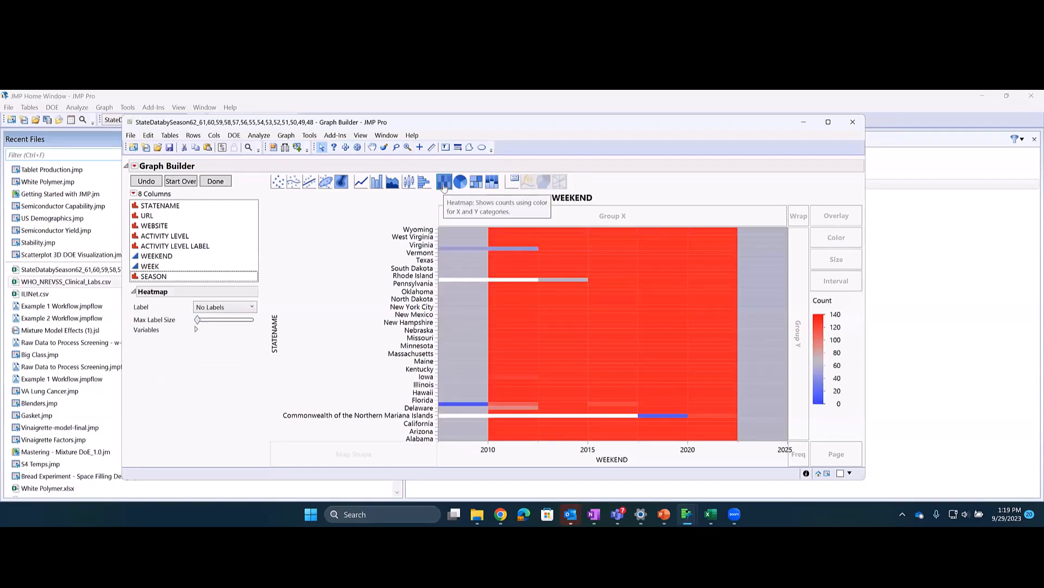
Color the heatmap by the ACTIVITY LEVEL column.
{"action": "key", "text": "a"}
{"action": "key", "text": "shift+Up"}
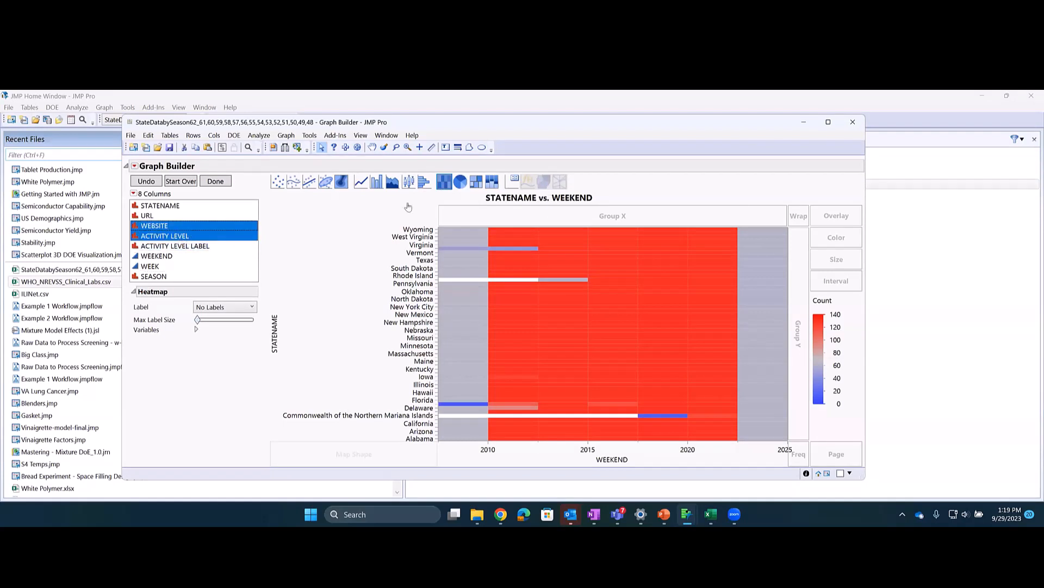
{"action": "left_click_drag", "start_coordinate": [165, 235], "coordinate": [838, 239]}
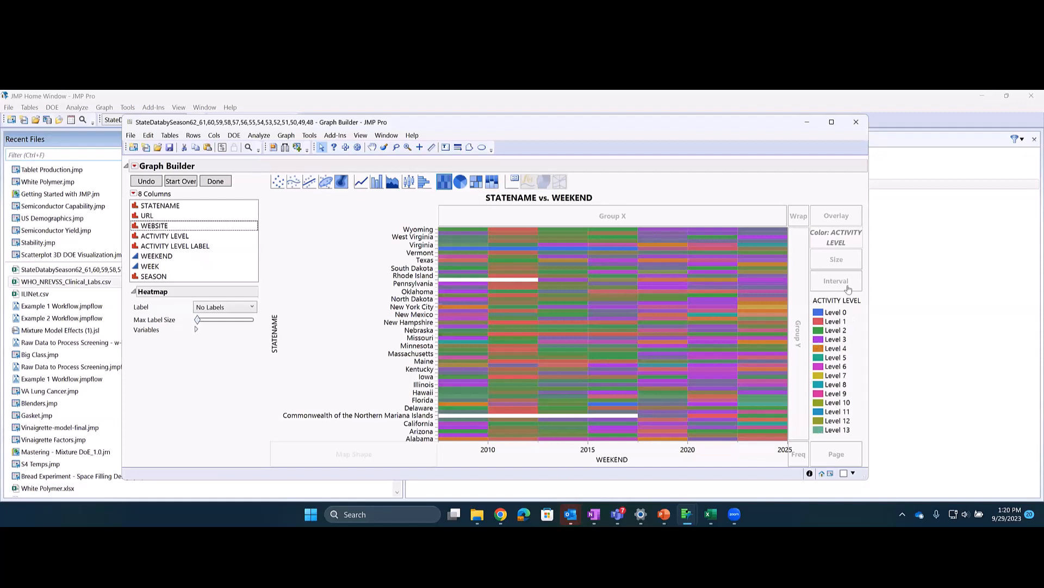
Apply the chromatic Green Yellow Red color theme to the ACTIVITY LEVEL legend.
{"action": "right_click", "coordinate": [832, 297]}
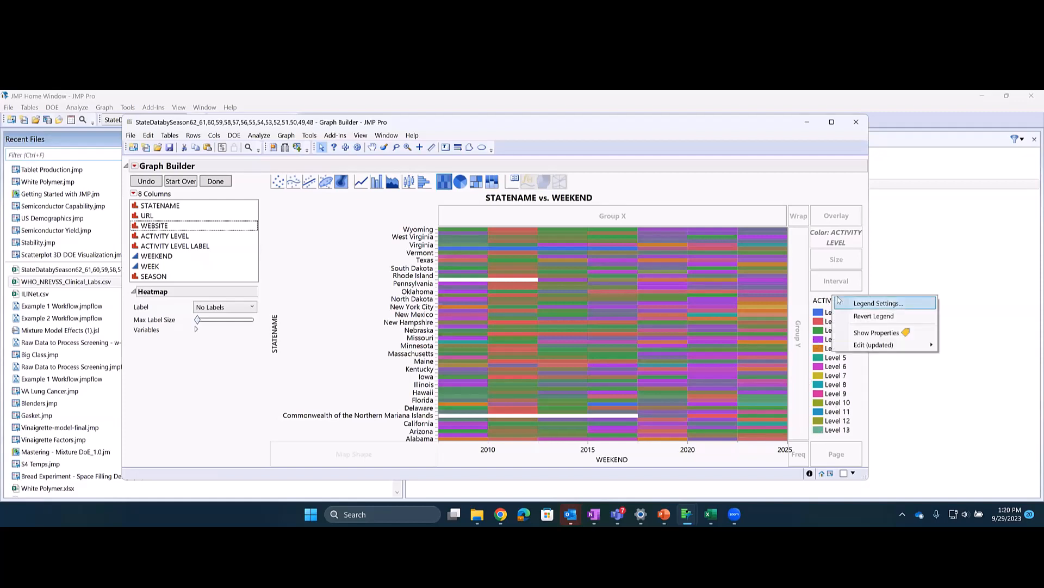
{"action": "left_click", "coordinate": [870, 303]}
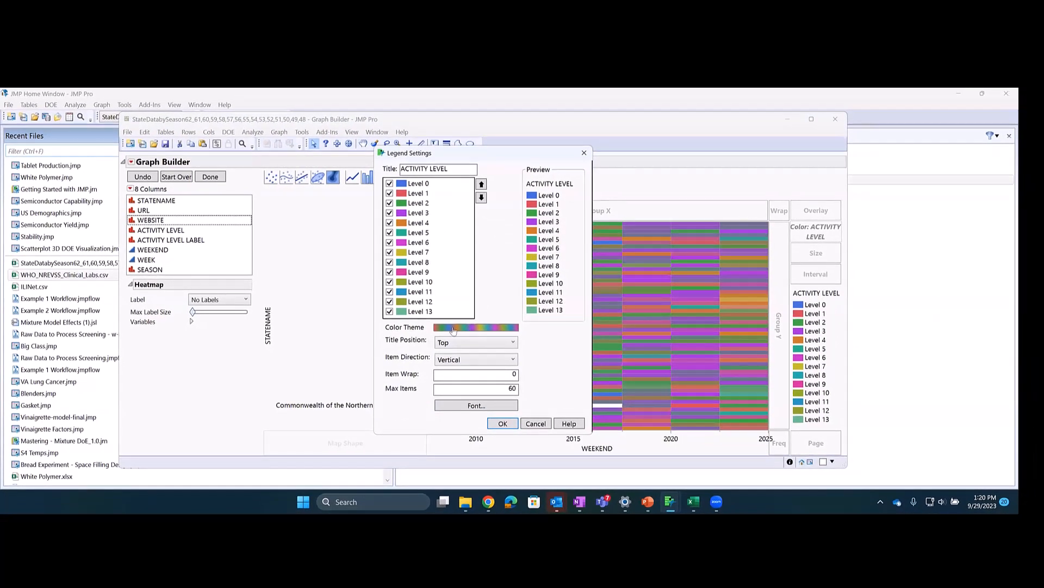
{"action": "left_click", "coordinate": [474, 328]}
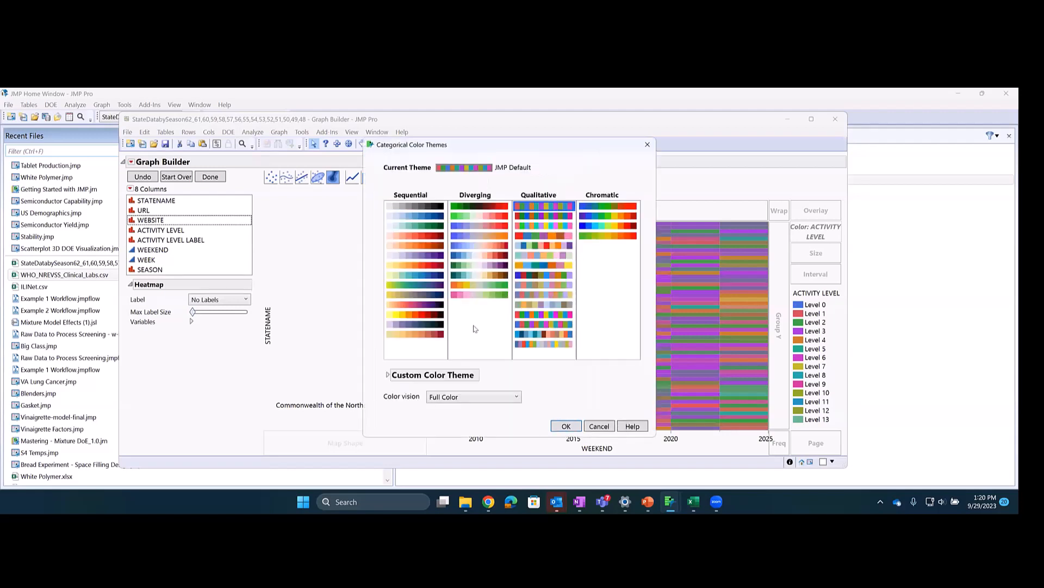
{"action": "left_click", "coordinate": [602, 238]}
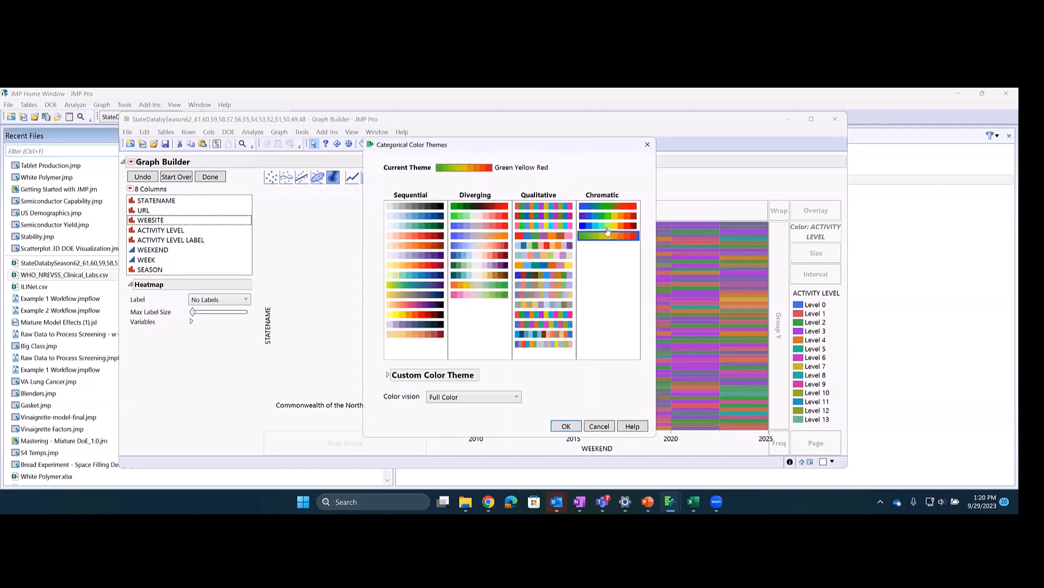
{"action": "left_click", "coordinate": [566, 427]}
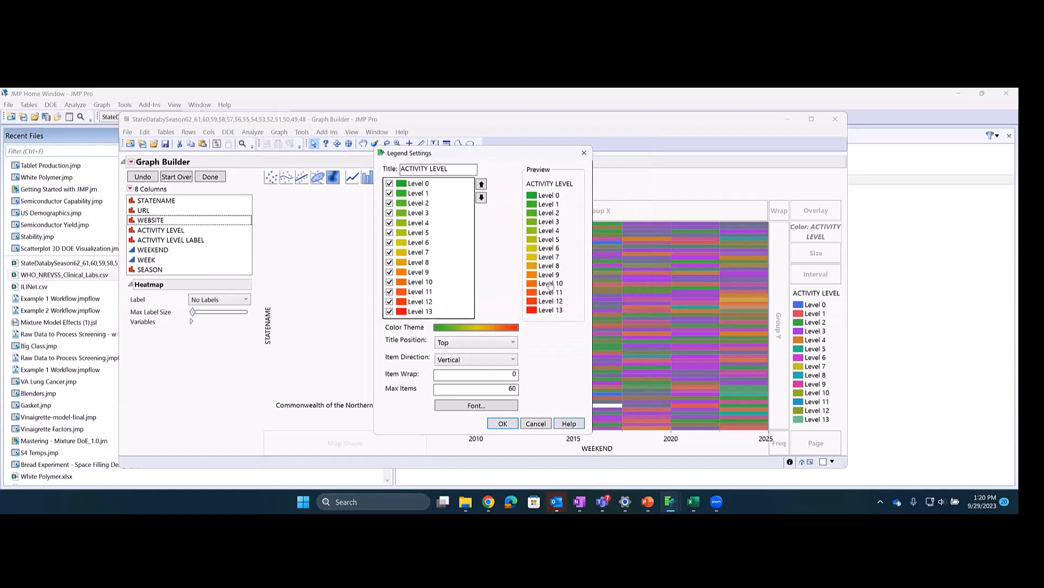
{"action": "left_click", "coordinate": [503, 424]}
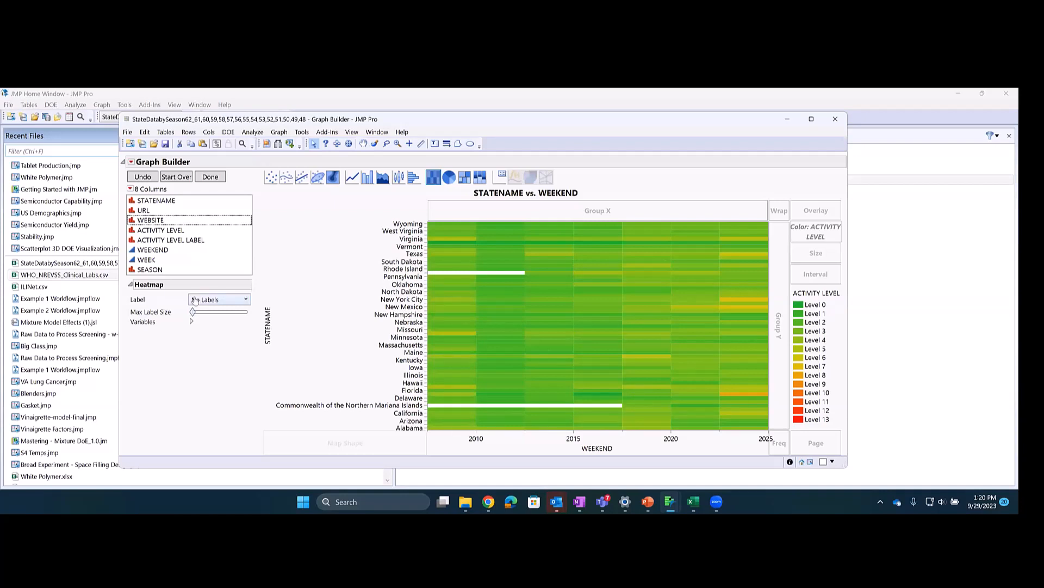
Replace WEEKEND with the WEEK column on the heatmap's X axis.
{"action": "left_click", "coordinate": [139, 241]}
{"action": "left_click", "coordinate": [143, 251]}
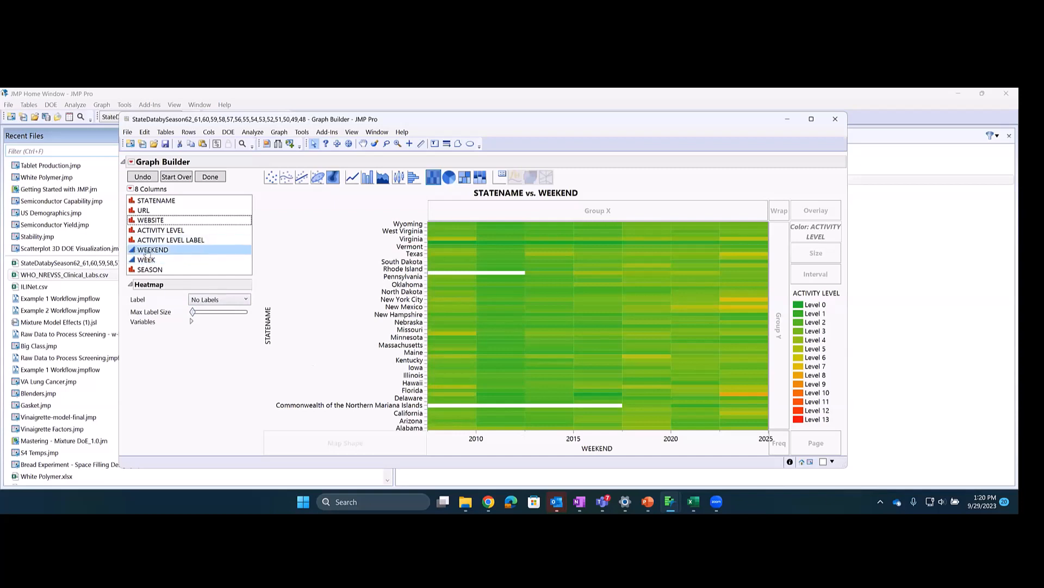
{"action": "left_click", "coordinate": [147, 250]}
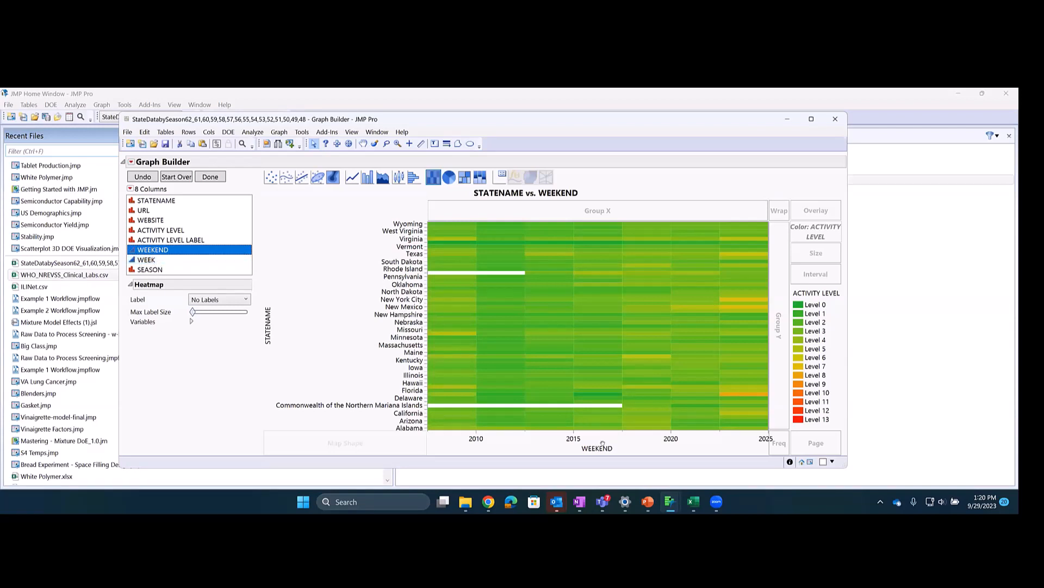
{"action": "left_click_drag", "start_coordinate": [154, 260], "coordinate": [608, 436]}
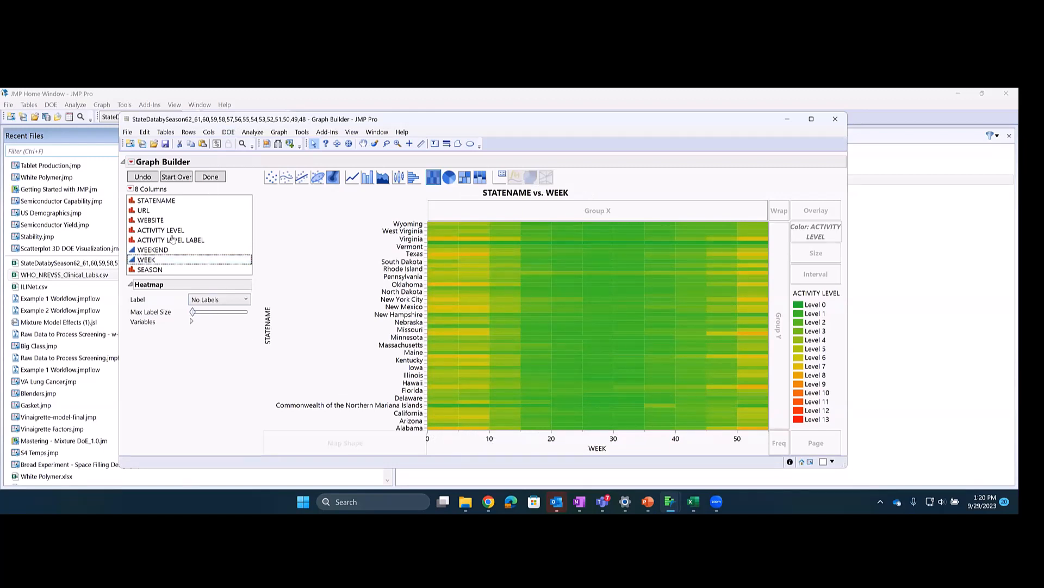
{"action": "left_click", "coordinate": [147, 268]}
{"action": "left_click", "coordinate": [147, 264]}
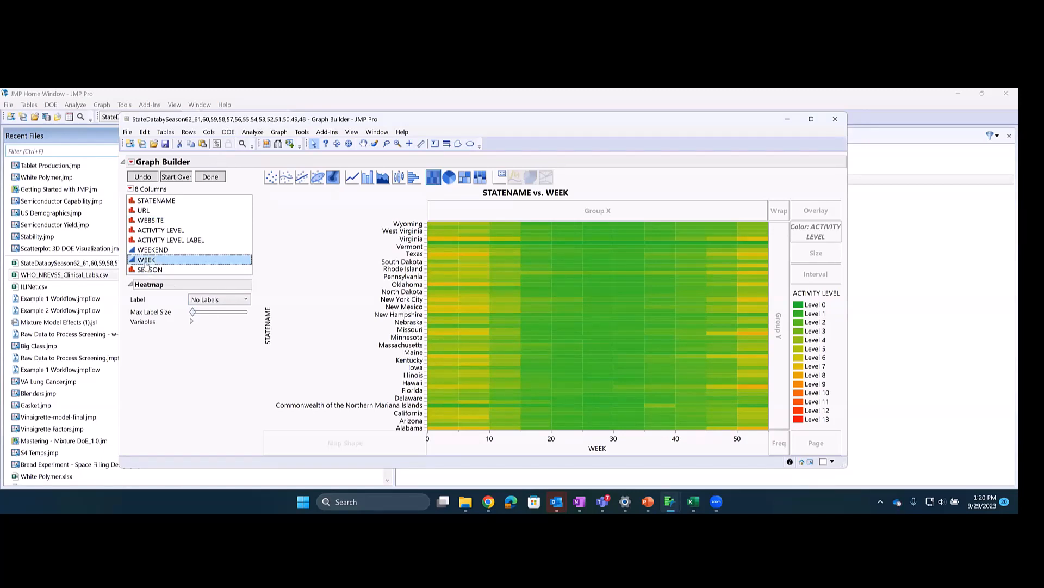
{"action": "left_click_drag", "start_coordinate": [147, 266], "coordinate": [486, 449]}
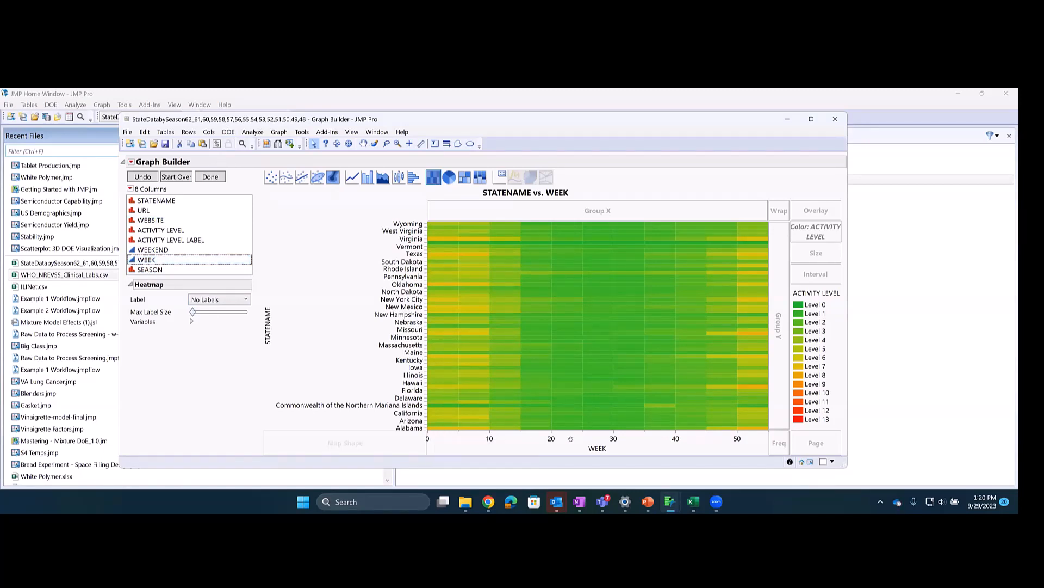
Set the modeling type of the WEEK column to Ordinal.
{"action": "left_click", "coordinate": [132, 260]}
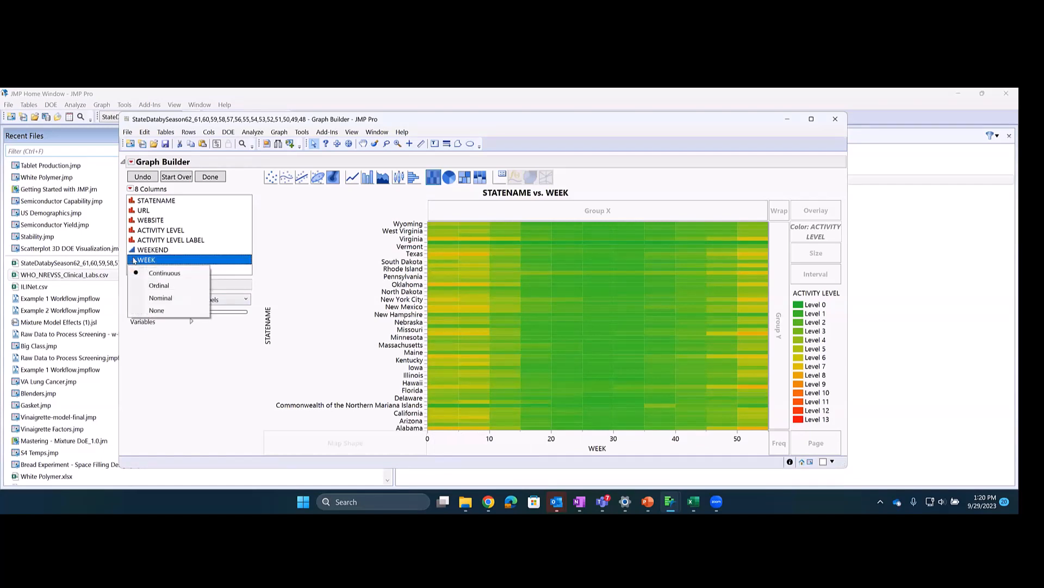
{"action": "left_click", "coordinate": [161, 298]}
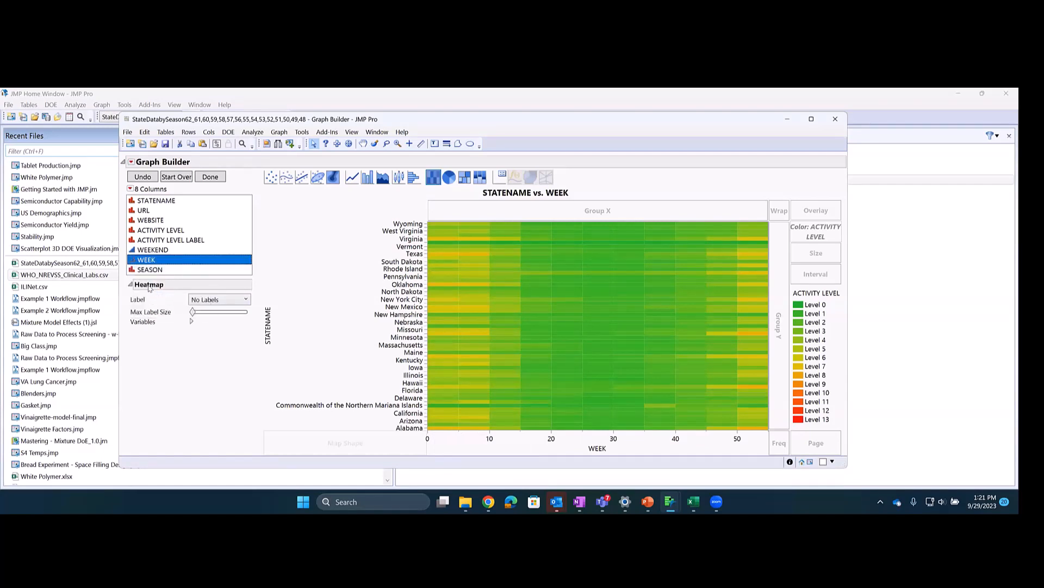
{"action": "left_click", "coordinate": [132, 260]}
{"action": "left_click", "coordinate": [160, 277]}
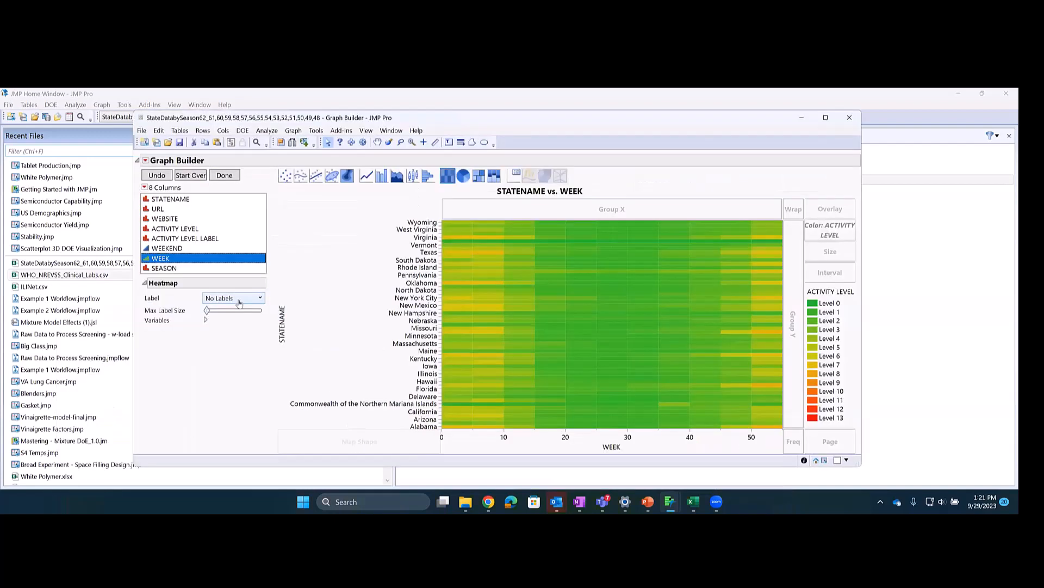
Derive a Year column from WEEKEND with the Date Time transform and set its modeling type to Ordinal.
{"action": "right_click", "coordinate": [166, 250]}
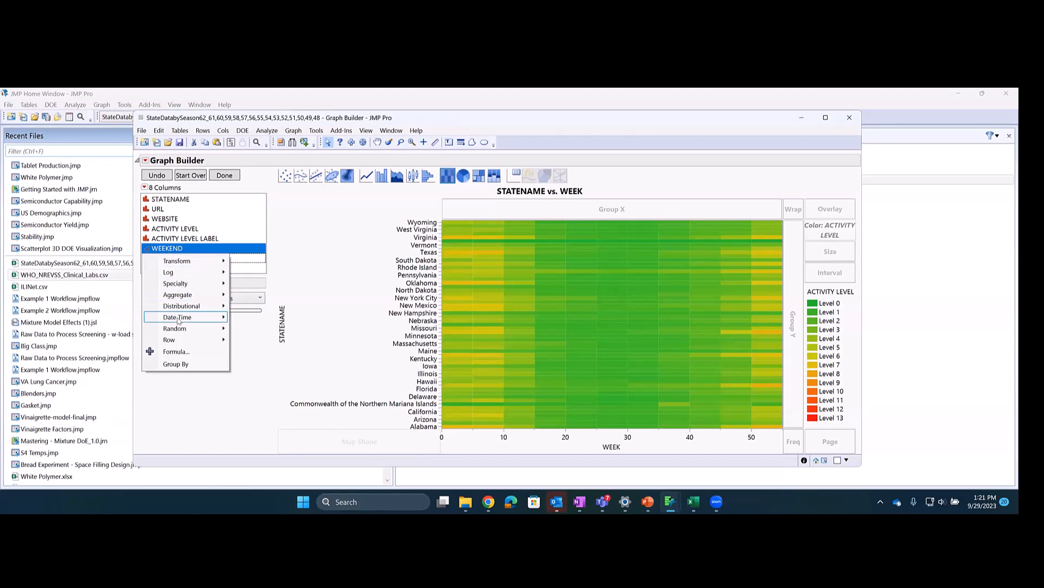
{"action": "mouse_move", "coordinate": [178, 320]}
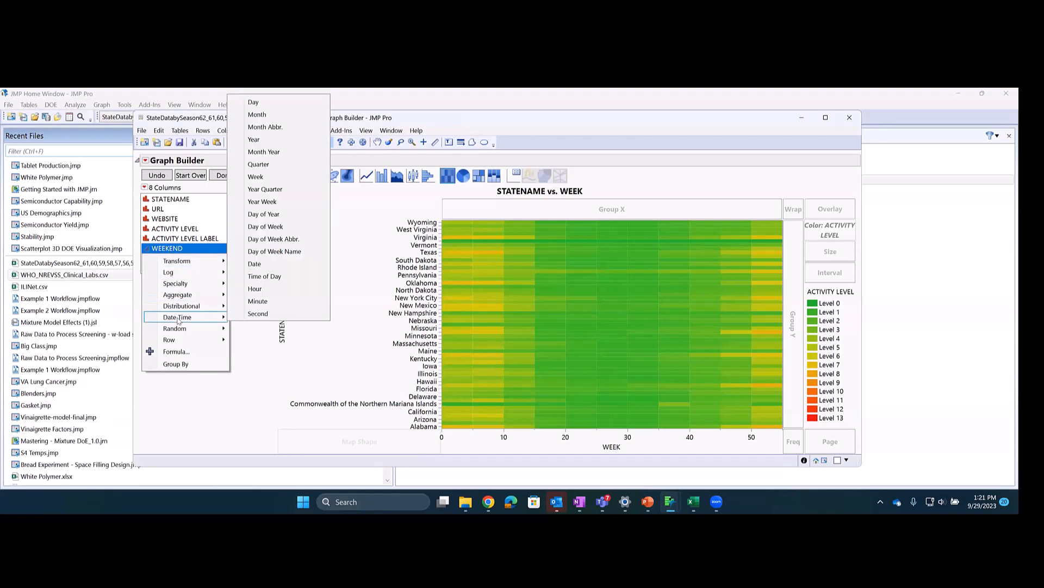
{"action": "left_click", "coordinate": [267, 140]}
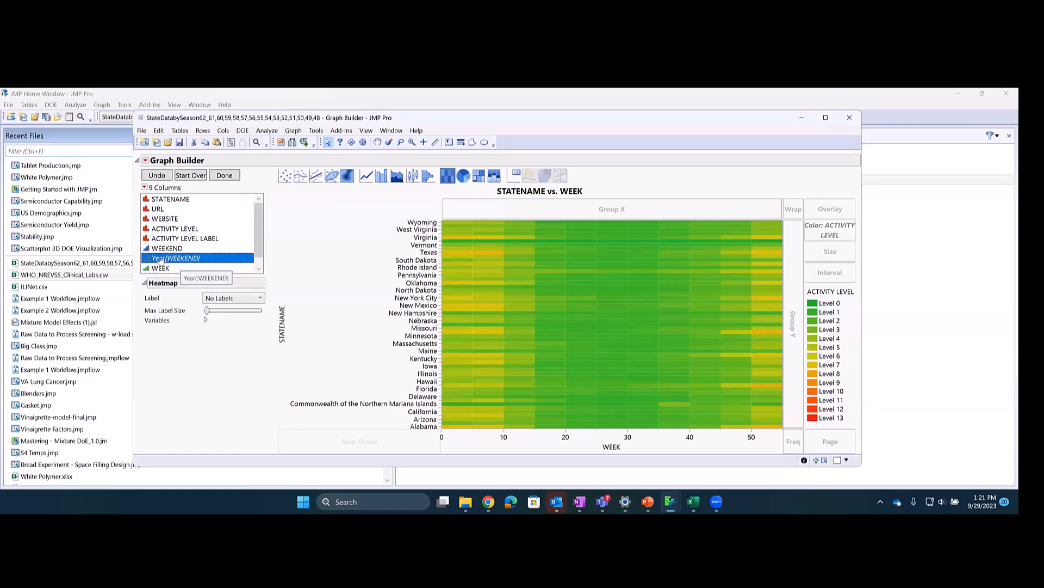
{"action": "left_click", "coordinate": [147, 259]}
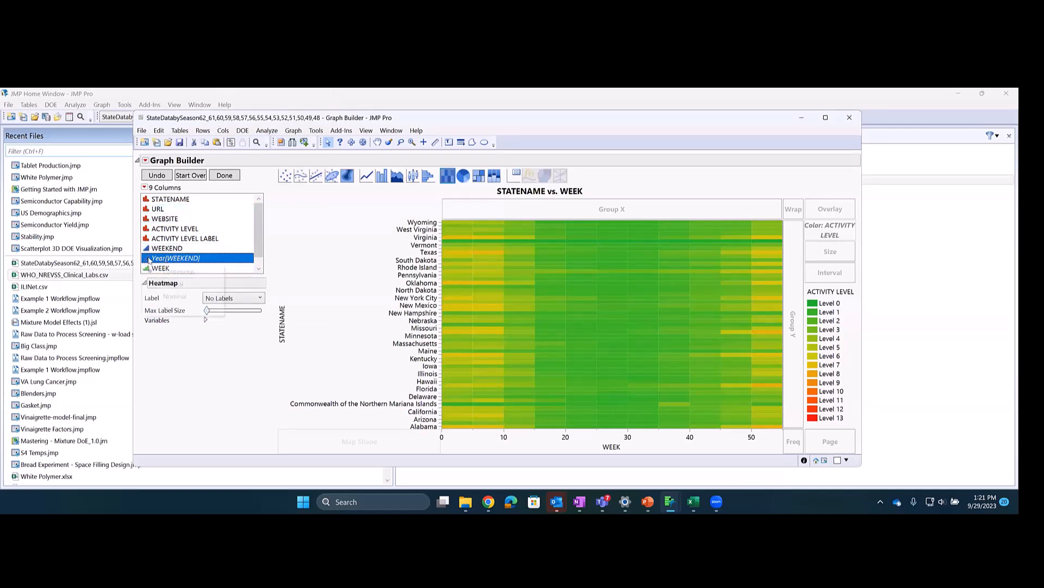
{"action": "left_click", "coordinate": [163, 279]}
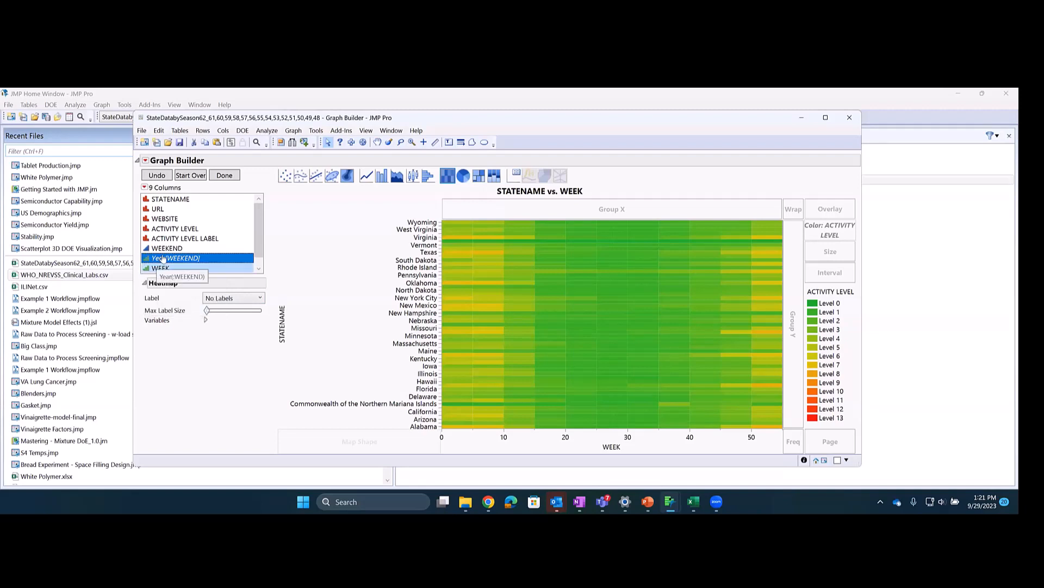
Put Year[WEEKEND] on the heatmap's X axis and nest WEEK within it.
{"action": "left_click_drag", "start_coordinate": [162, 259], "coordinate": [620, 433]}
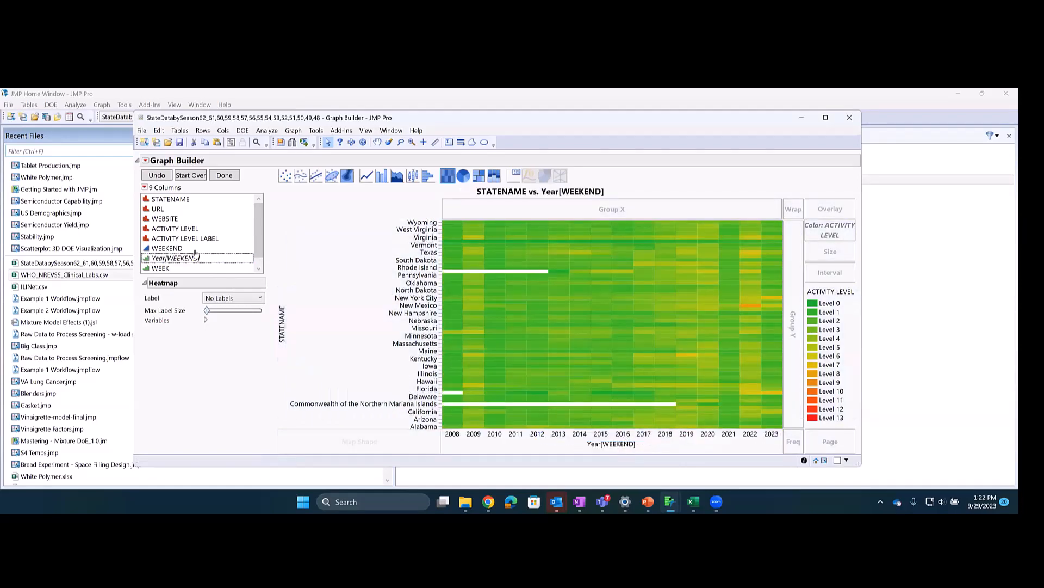
{"action": "left_click", "coordinate": [162, 269]}
{"action": "left_click_drag", "start_coordinate": [163, 269], "coordinate": [611, 425]}
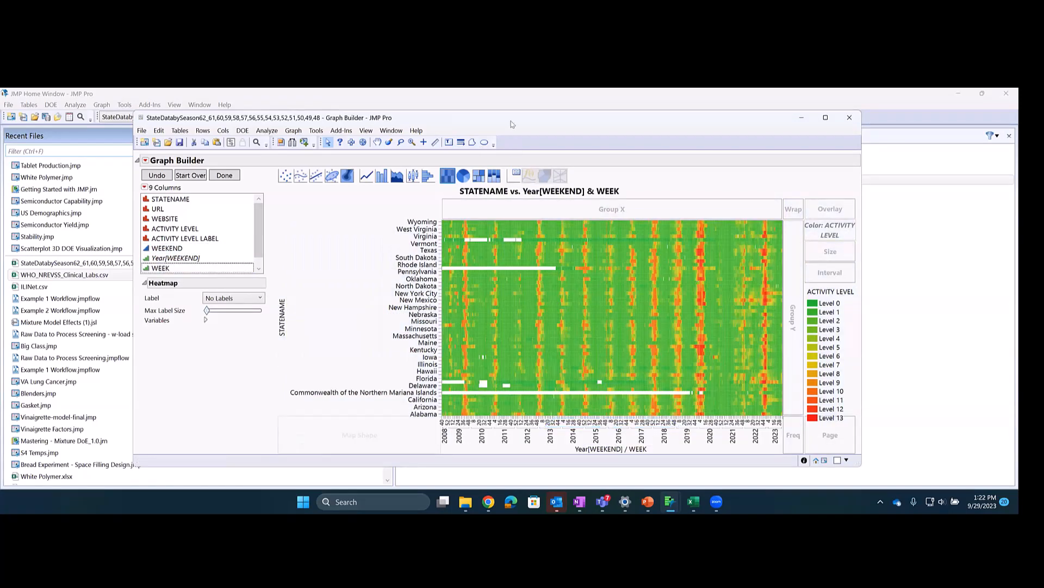
Reposition and enlarge the Graph Builder window, and finish the graph so its control panel is hidden.
{"action": "left_click_drag", "start_coordinate": [514, 117], "coordinate": [485, 101]}
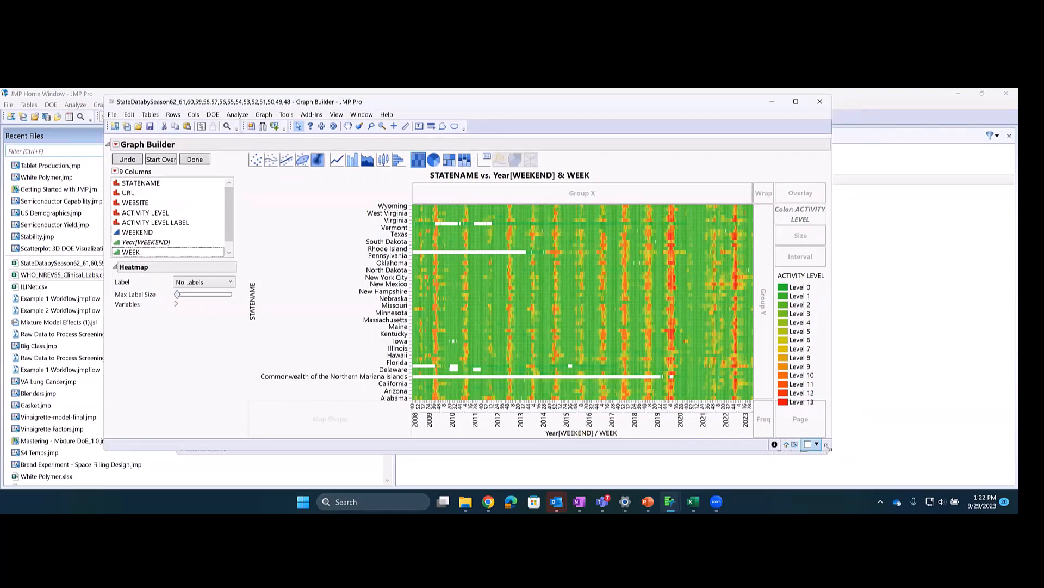
{"action": "left_click_drag", "start_coordinate": [831, 447], "coordinate": [900, 466]}
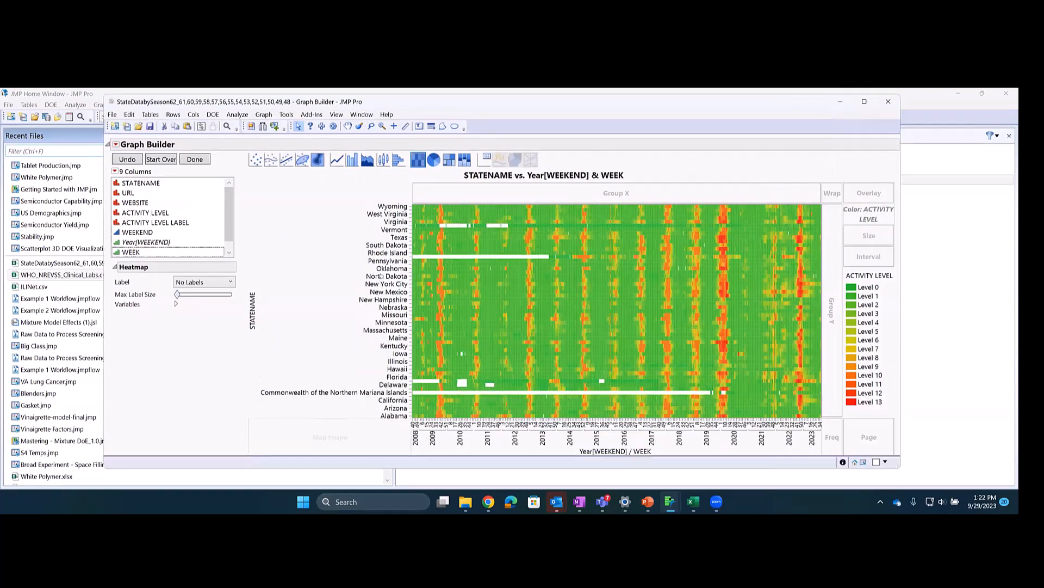
{"action": "left_click", "coordinate": [190, 161]}
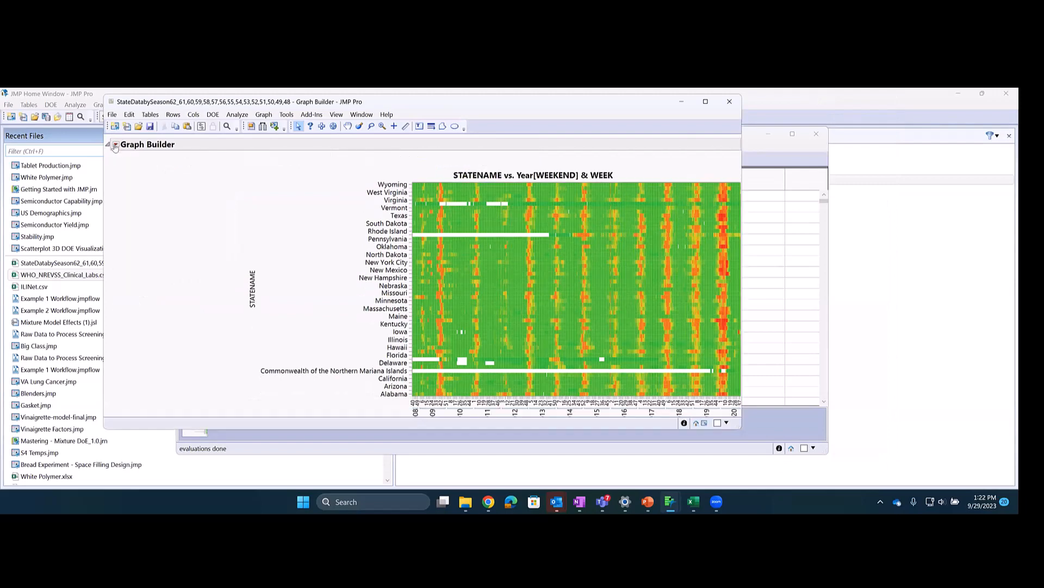
Add a Local Data Filter on the SEASON column to the heatmap.
{"action": "left_click", "coordinate": [116, 146]}
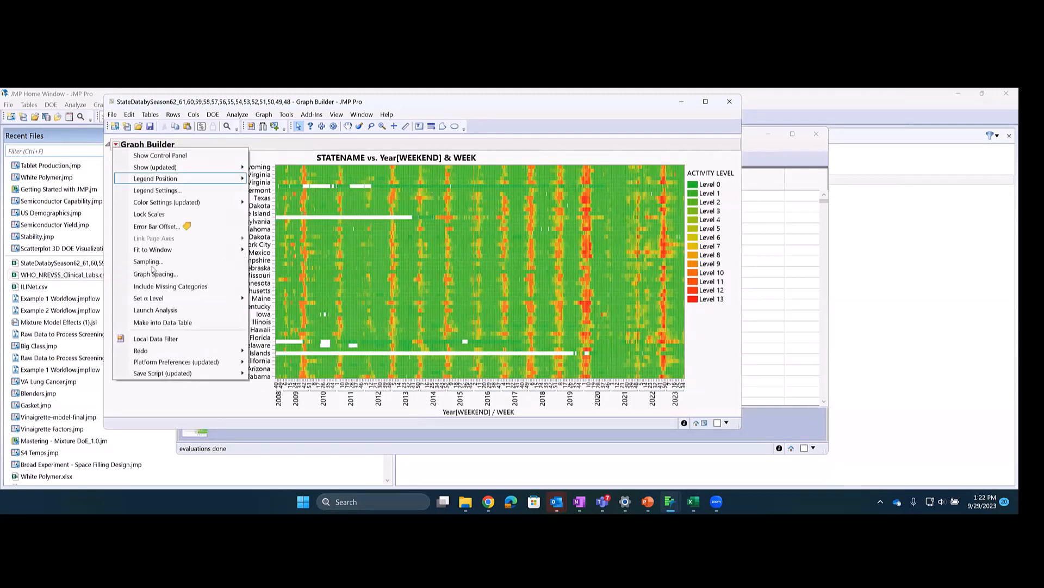
{"action": "left_click", "coordinate": [162, 336]}
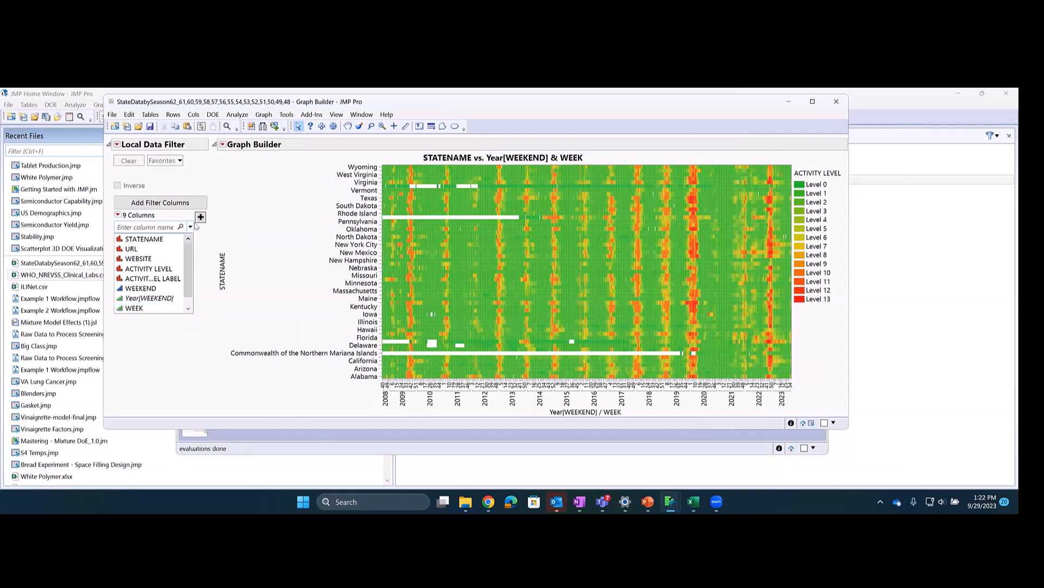
{"action": "left_click_drag", "start_coordinate": [192, 288], "coordinate": [191, 297]}
{"action": "left_click", "coordinate": [159, 308]}
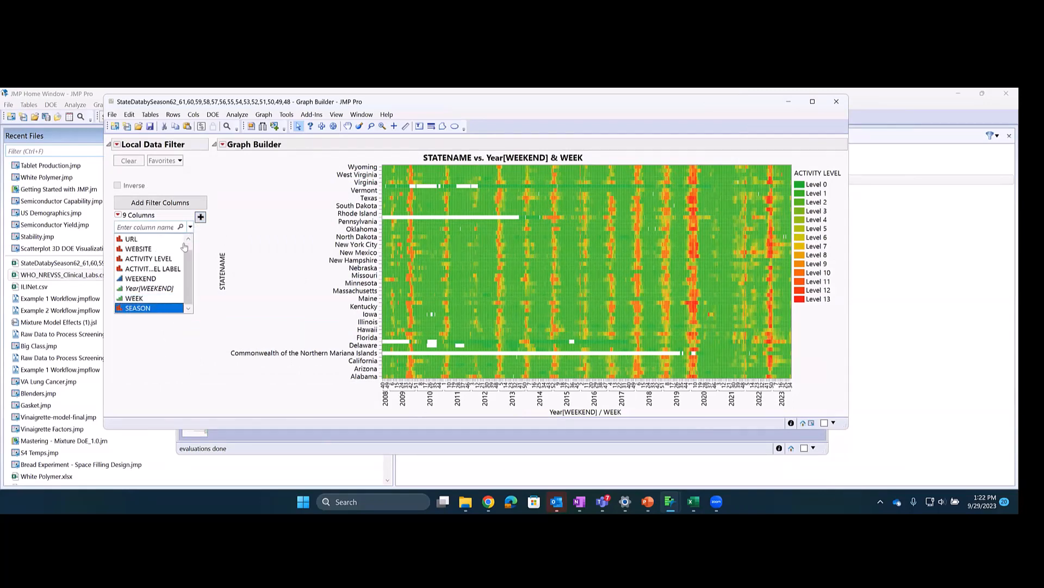
{"action": "left_click", "coordinate": [200, 218]}
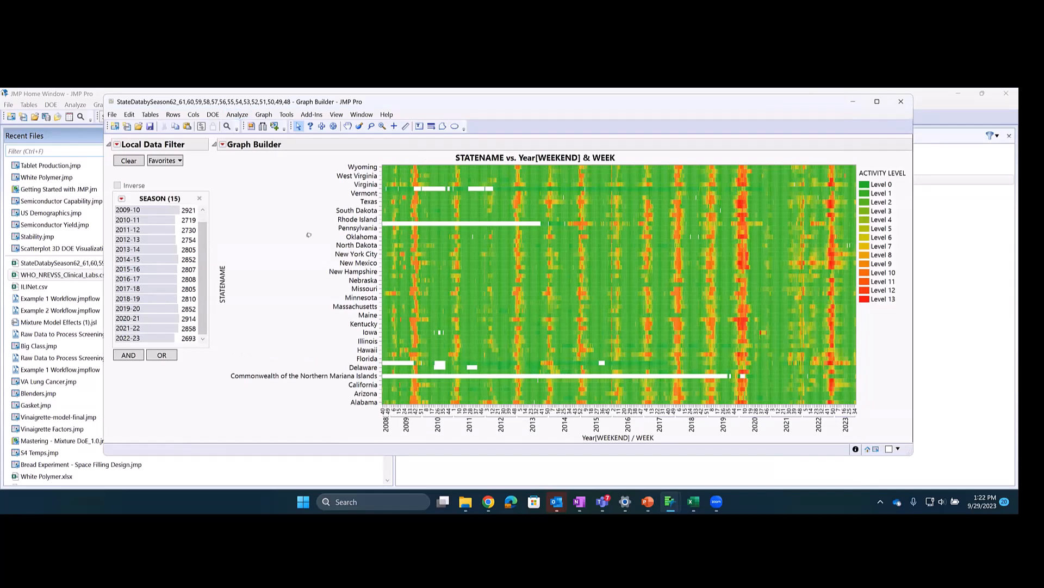
Set the font size of the STATENAME axis labels to 6.
{"action": "right_click", "coordinate": [330, 205]}
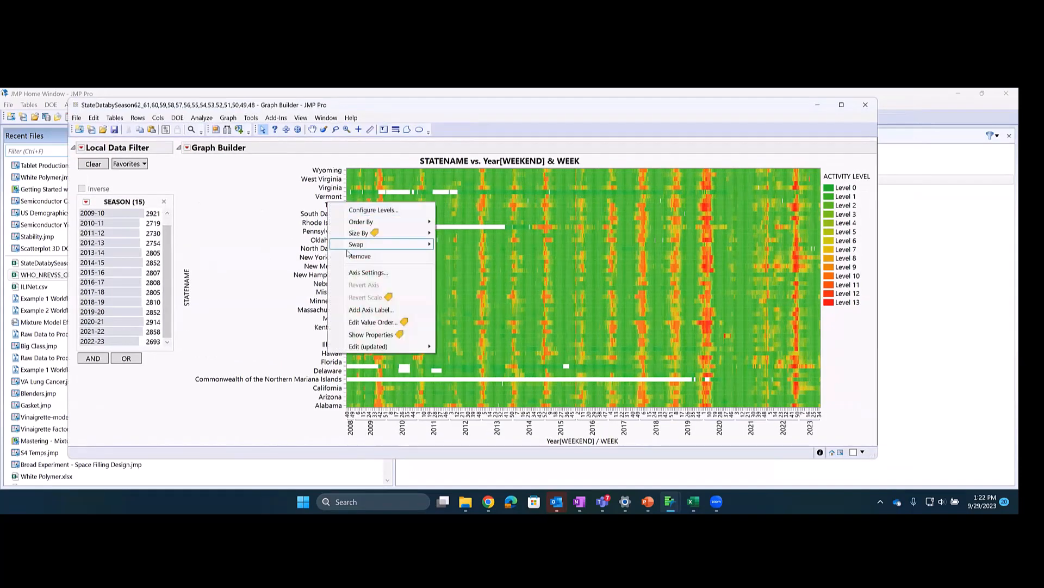
{"action": "key", "text": "Escape"}
{"action": "double_click", "coordinate": [344, 226]}
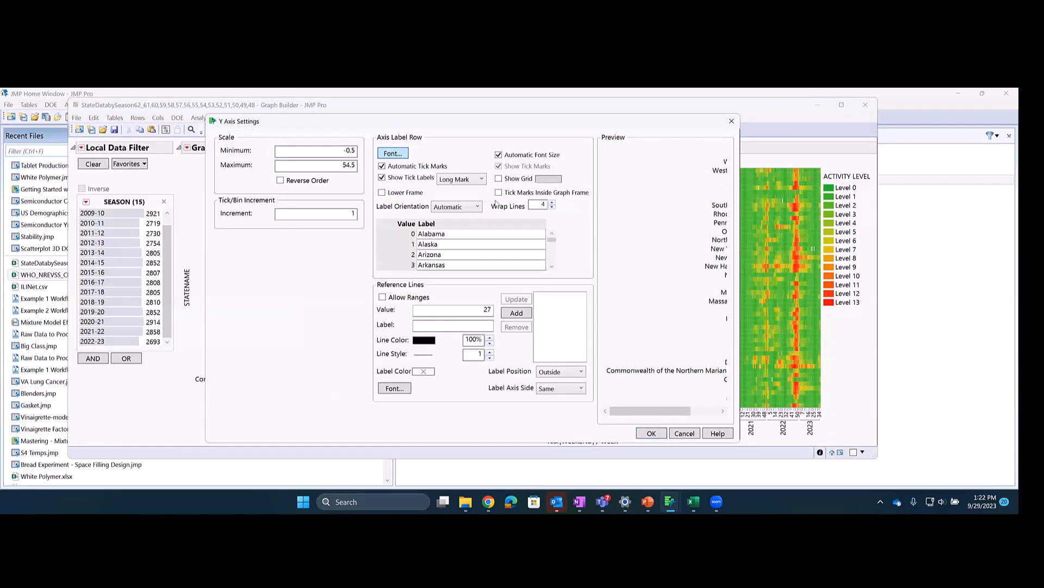
{"action": "double_click", "coordinate": [516, 217]}
{"action": "type", "text": "8"}
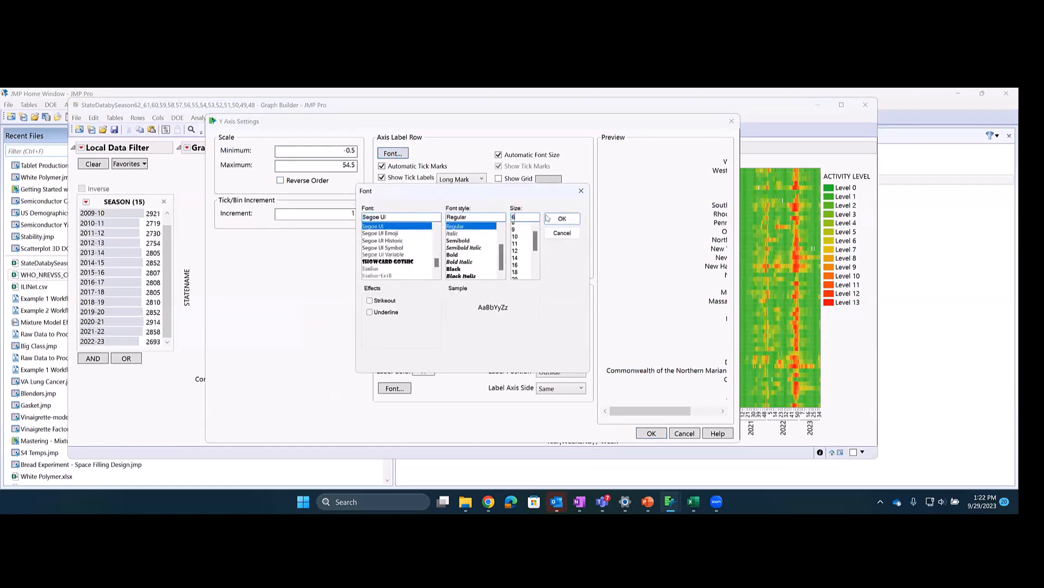
{"action": "left_click", "coordinate": [562, 218]}
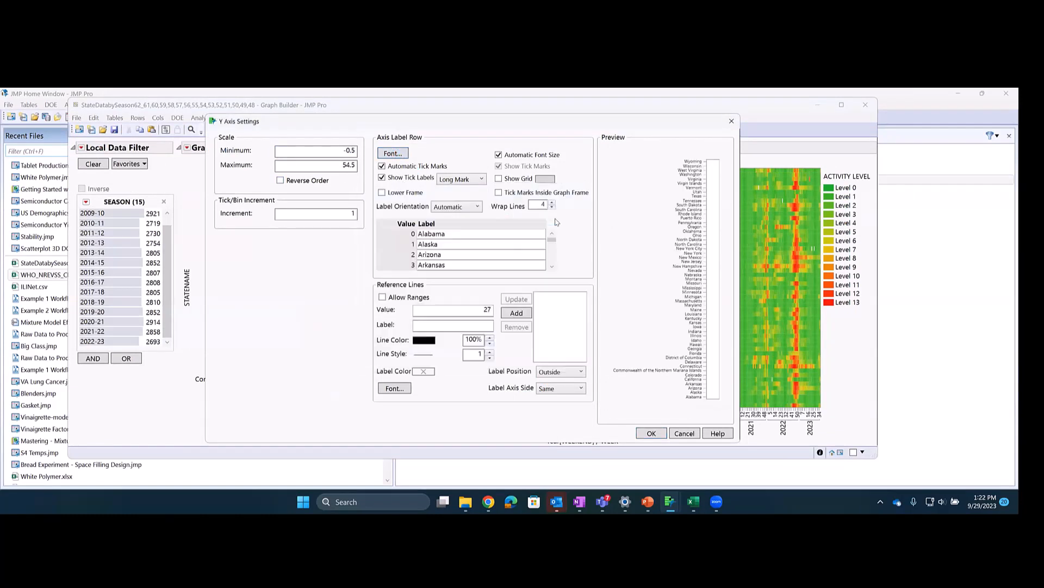
{"action": "left_click", "coordinate": [661, 433]}
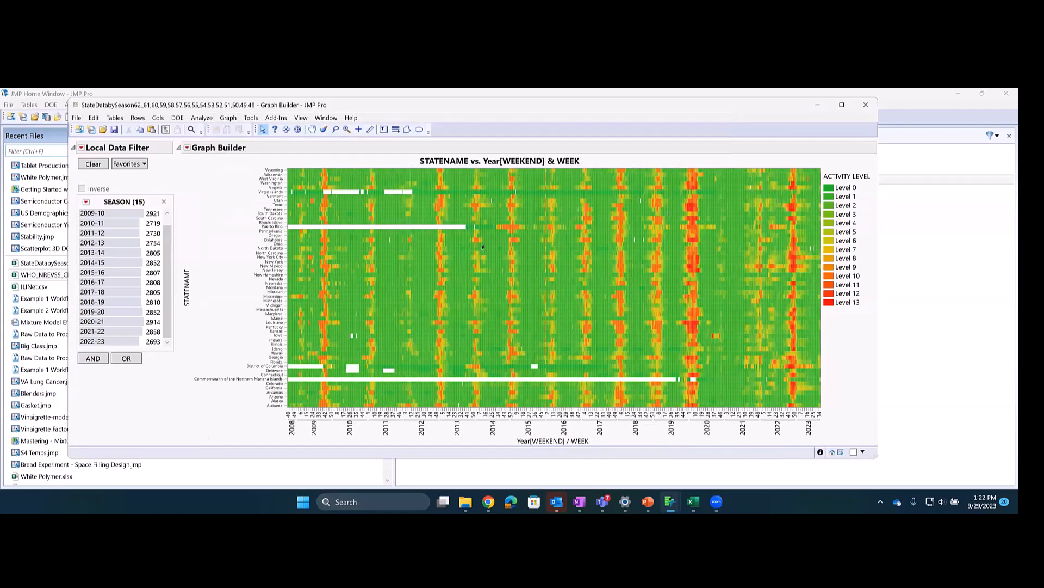
Filter the heatmap to the 2022-23, 2021-22 and 2020-21 seasons in turn to compare their activity patterns.
{"action": "left_click", "coordinate": [108, 341]}
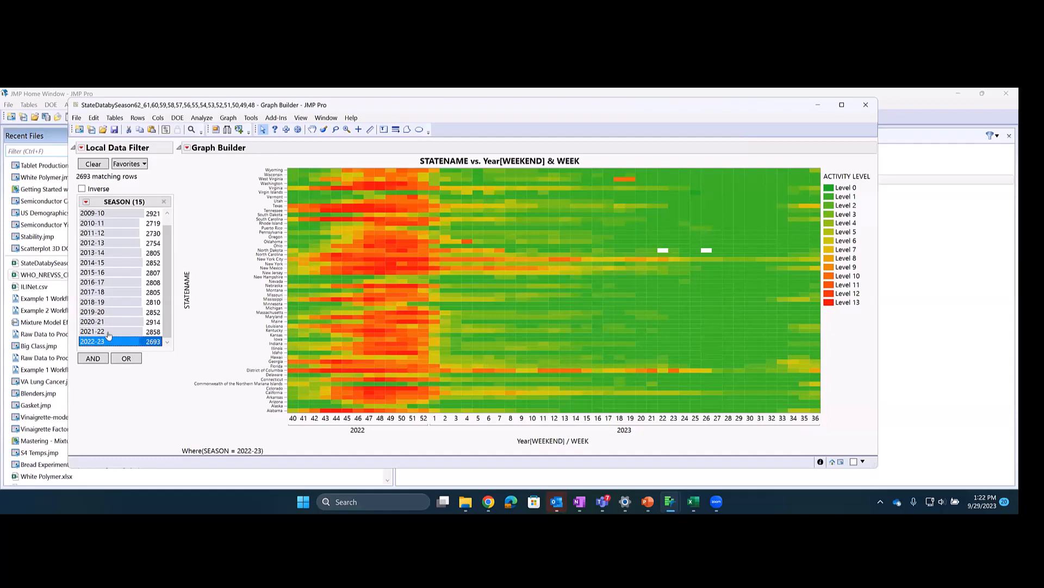
{"action": "left_click", "coordinate": [108, 333]}
{"action": "left_click", "coordinate": [110, 322]}
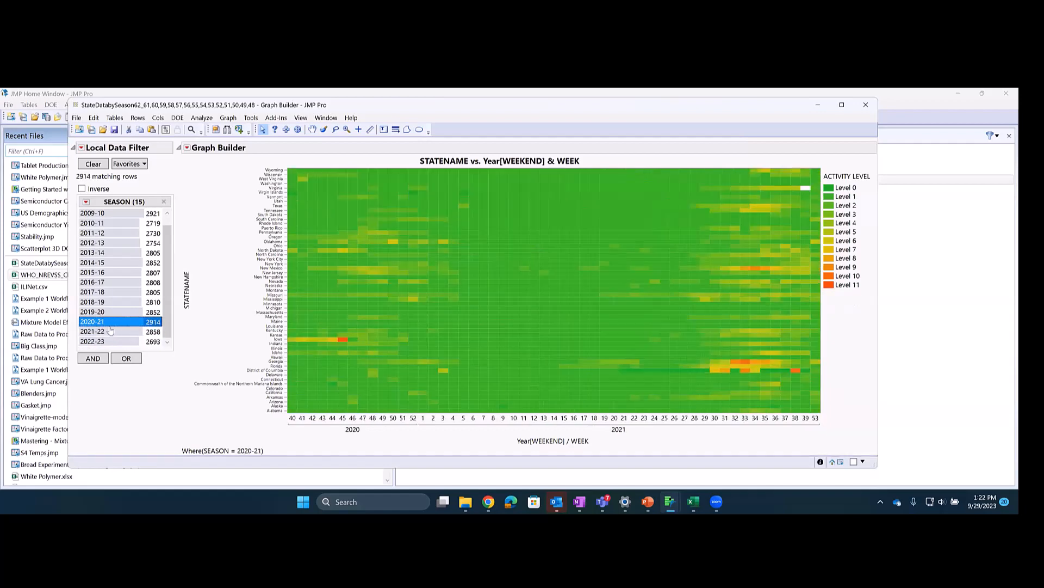
Filter the heatmap to the 2021-22 season and then to each season from 2019-20 back to 2014-15 to compare patterns.
{"action": "left_click", "coordinate": [110, 331]}
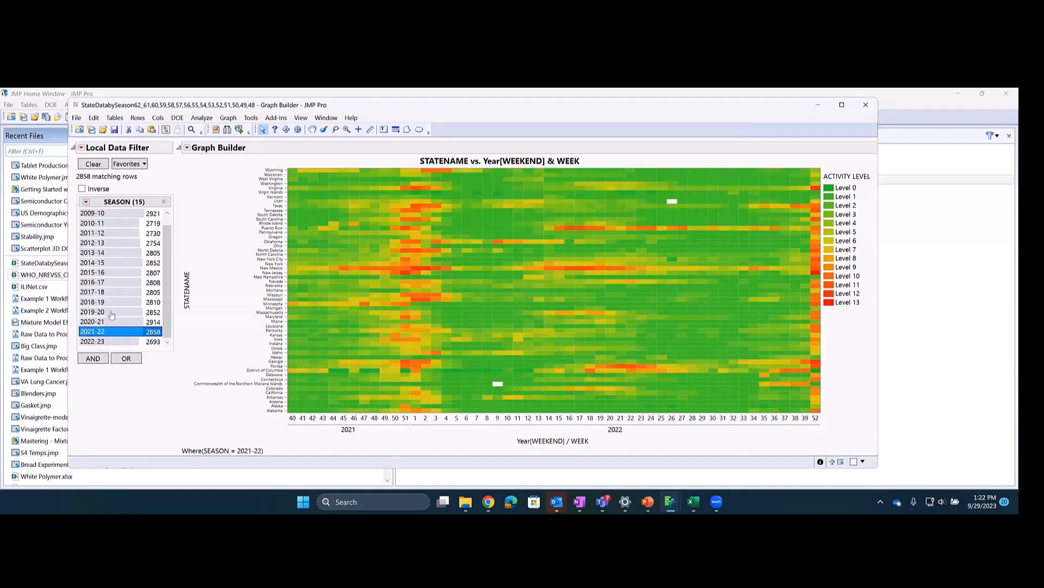
{"action": "left_click", "coordinate": [111, 314]}
{"action": "left_click", "coordinate": [113, 303]}
{"action": "left_click", "coordinate": [114, 293]}
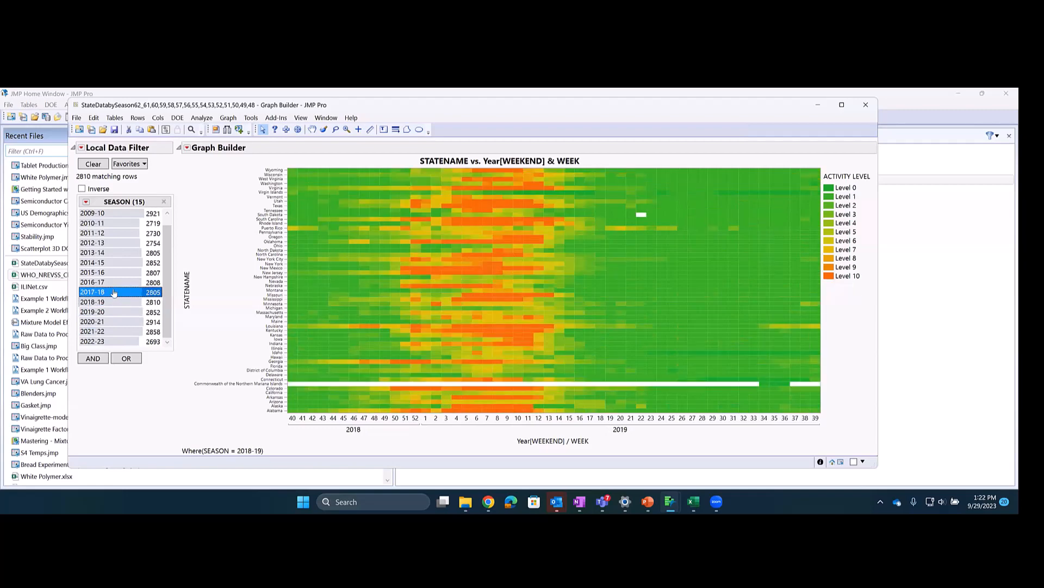
{"action": "left_click", "coordinate": [114, 282]}
{"action": "left_click", "coordinate": [116, 273]}
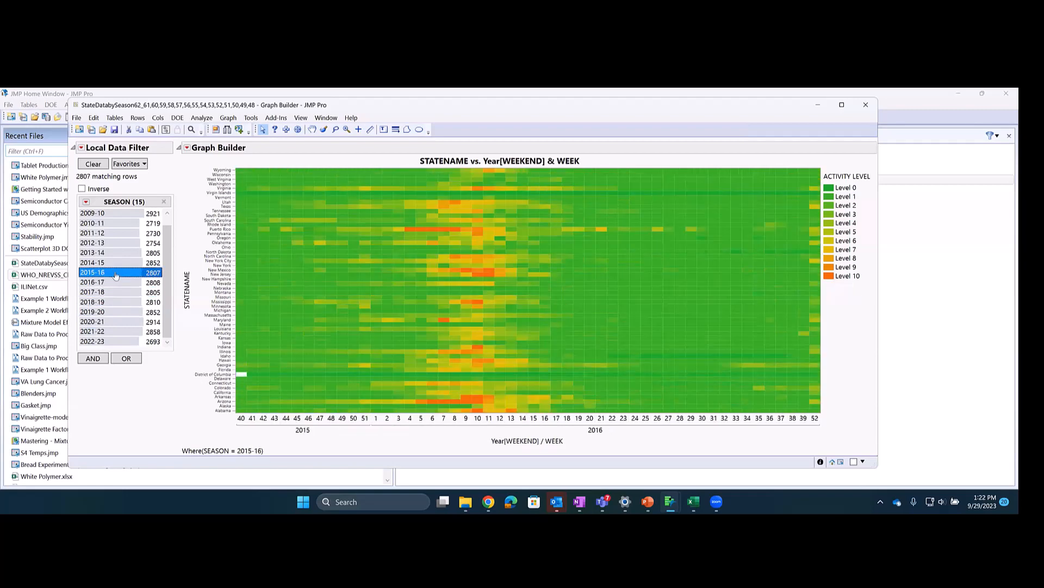
{"action": "left_click", "coordinate": [115, 264]}
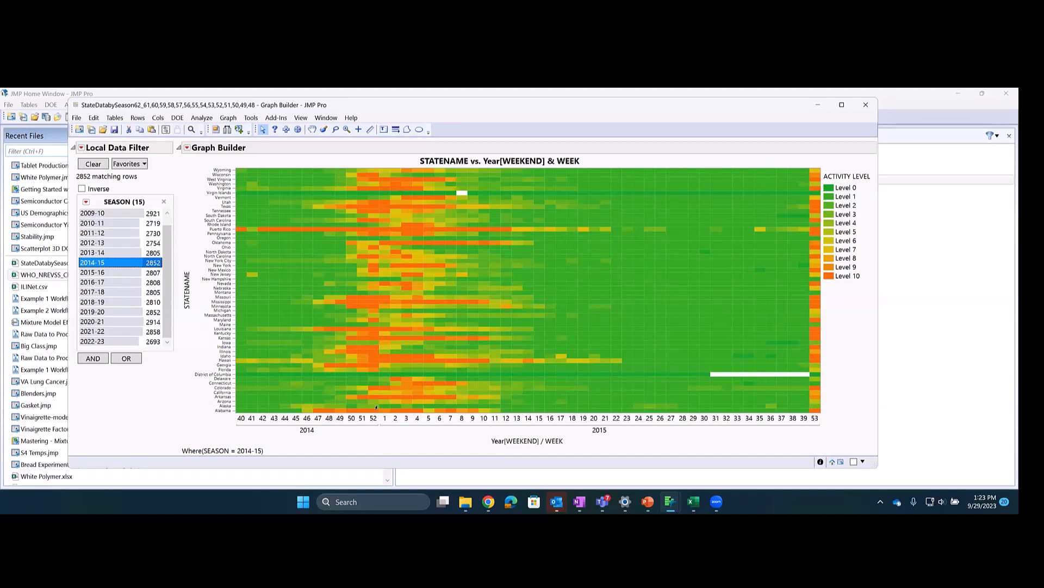
Inspect the Mississippi week 53 cell of 2015 in the Row Editor, then close the editor.
{"action": "mouse_move", "coordinate": [376, 400]}
{"action": "mouse_move", "coordinate": [816, 305]}
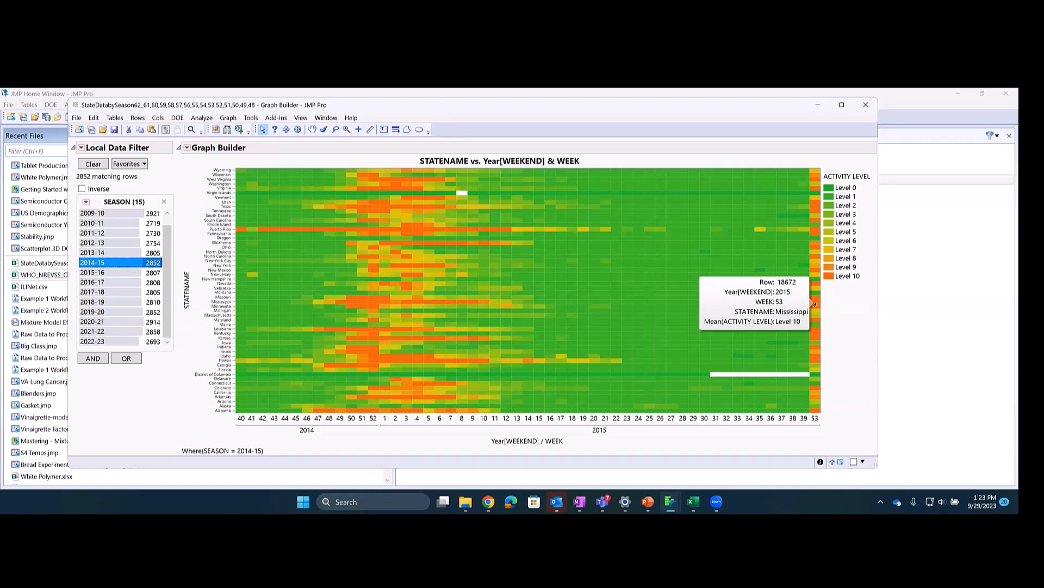
{"action": "left_click", "coordinate": [814, 304]}
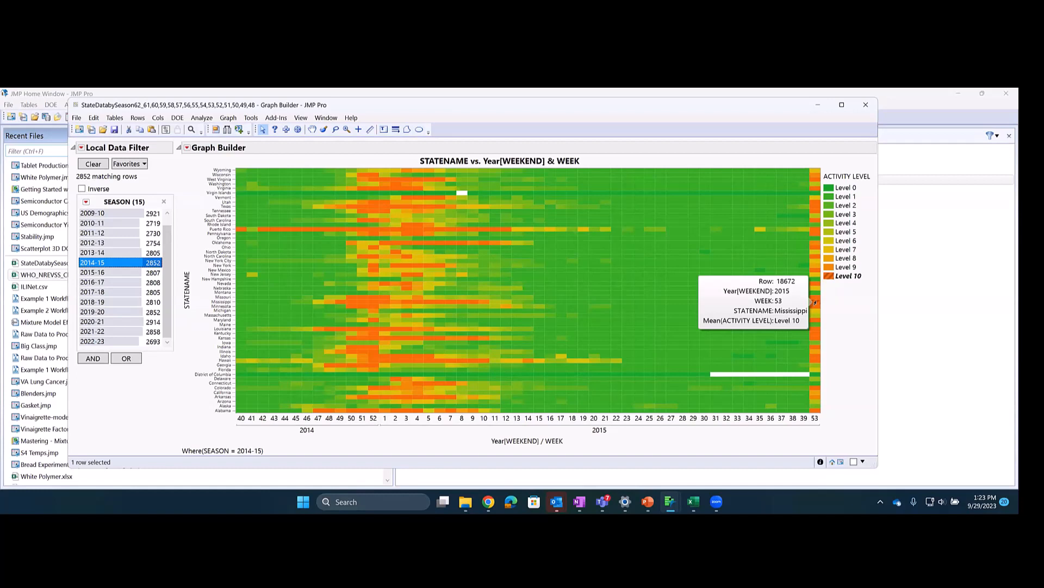
{"action": "right_click", "coordinate": [814, 302]}
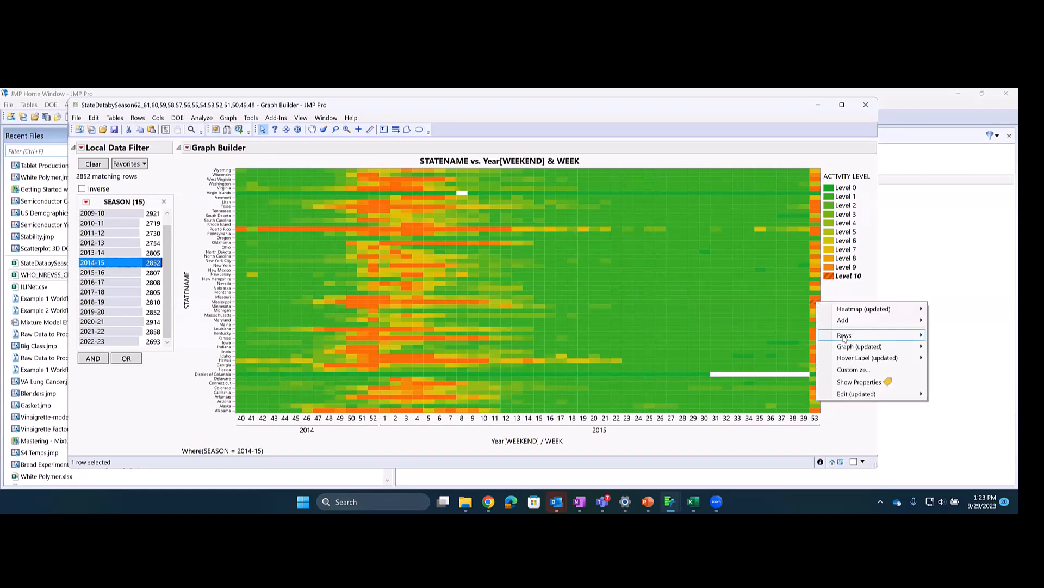
{"action": "mouse_move", "coordinate": [845, 337]}
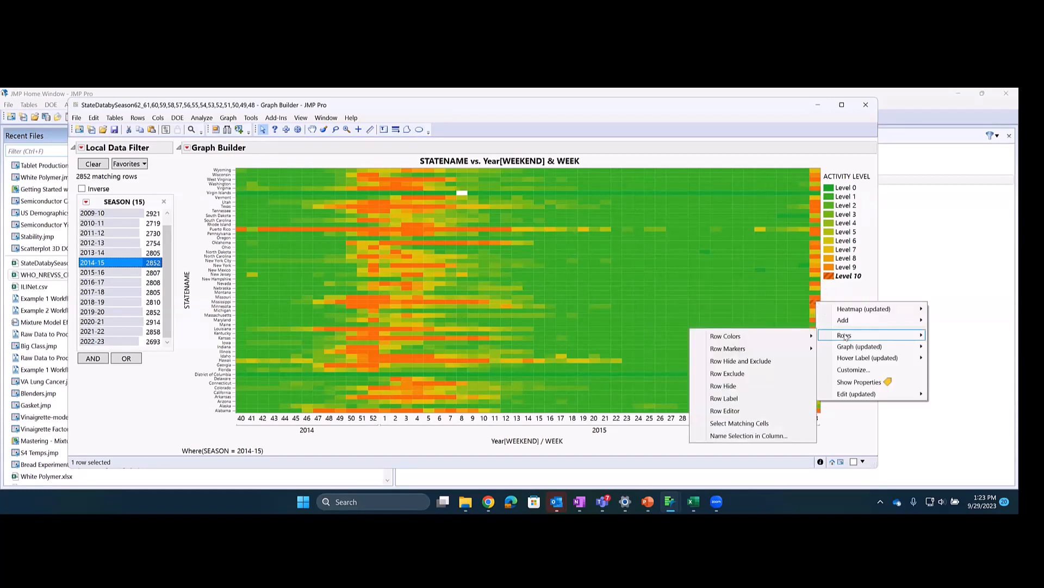
{"action": "left_click", "coordinate": [753, 411]}
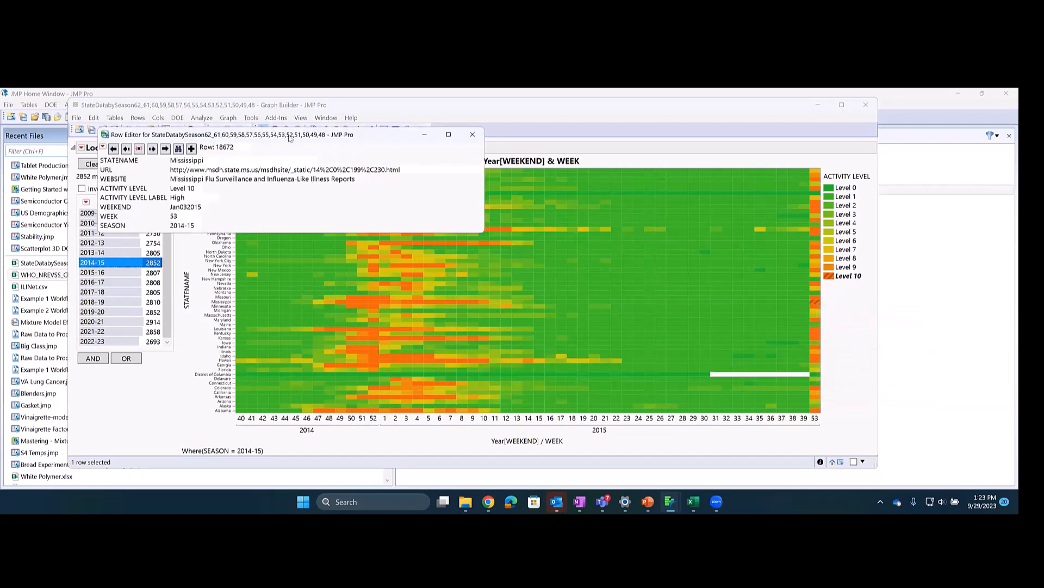
{"action": "left_click_drag", "start_coordinate": [290, 138], "coordinate": [450, 196]}
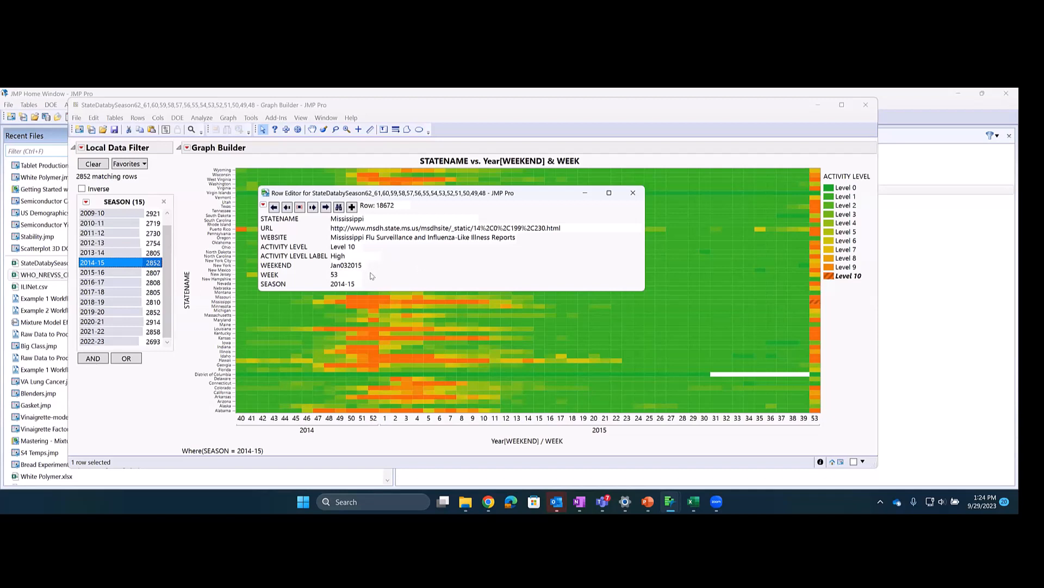
{"action": "mouse_move", "coordinate": [391, 263]}
{"action": "left_mouse_down"}
{"action": "mouse_move", "coordinate": [373, 265]}
{"action": "mouse_move", "coordinate": [386, 272]}
{"action": "left_mouse_up"}
{"action": "left_click", "coordinate": [632, 194]}
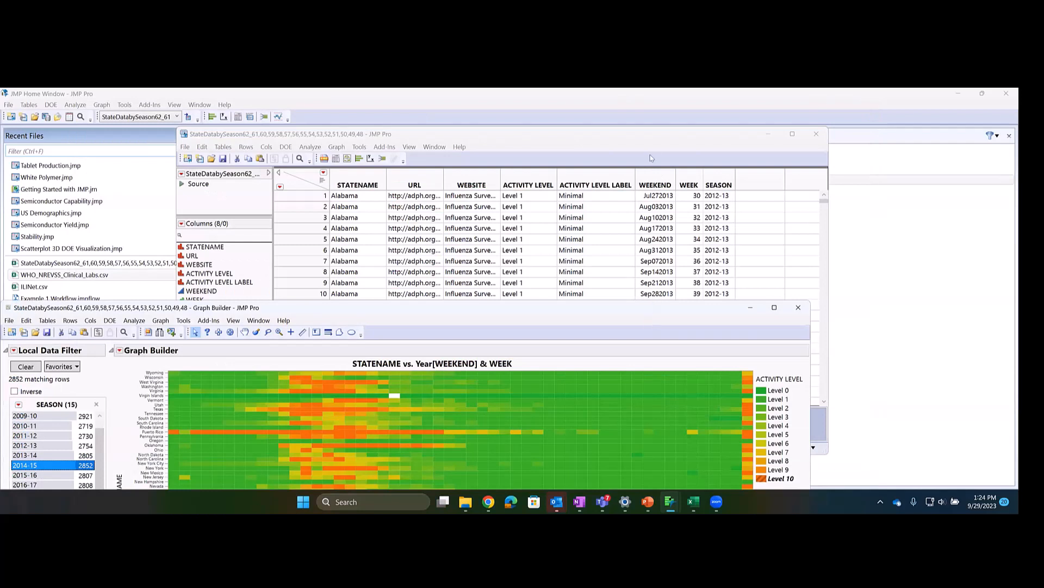
In the data table, clear the row selection and add a Year Week formula column derived from WEEKEND.
{"action": "left_click", "coordinate": [671, 136]}
{"action": "left_click", "coordinate": [662, 187]}
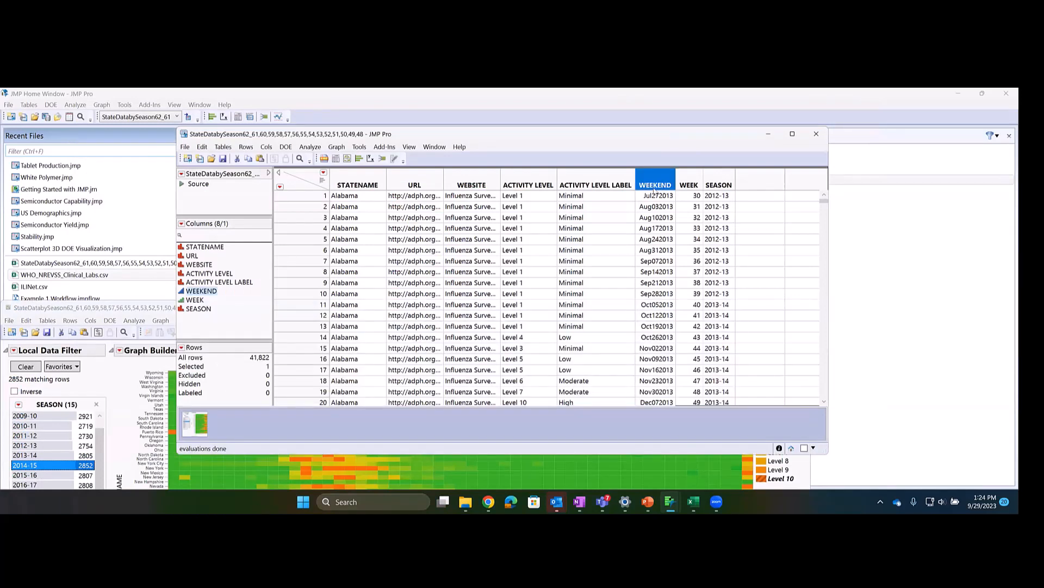
{"action": "left_click", "coordinate": [314, 181]}
{"action": "left_click", "coordinate": [302, 185]}
{"action": "left_click", "coordinate": [659, 179]}
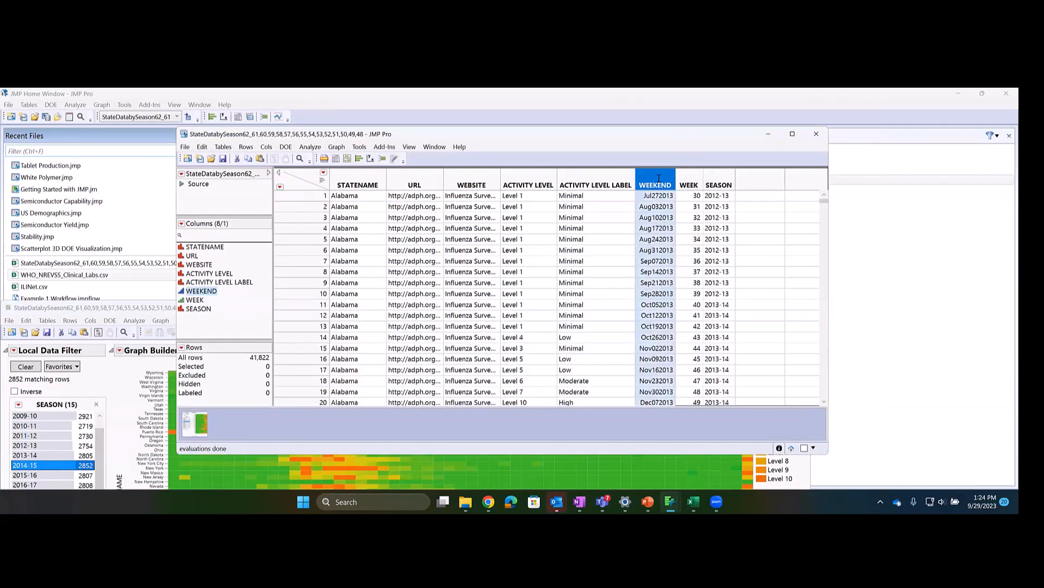
{"action": "right_click", "coordinate": [659, 181]}
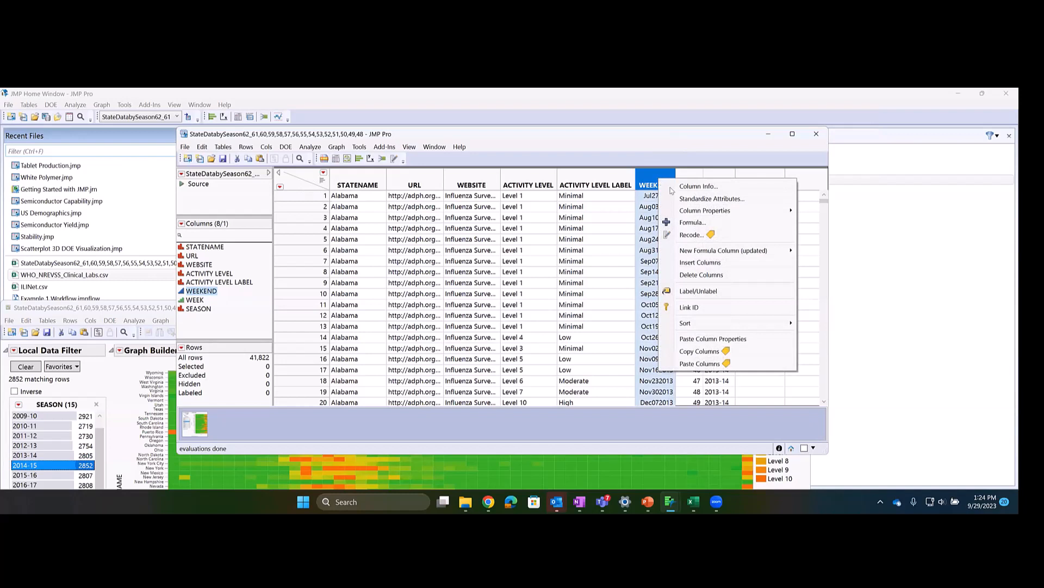
{"action": "mouse_move", "coordinate": [723, 251]}
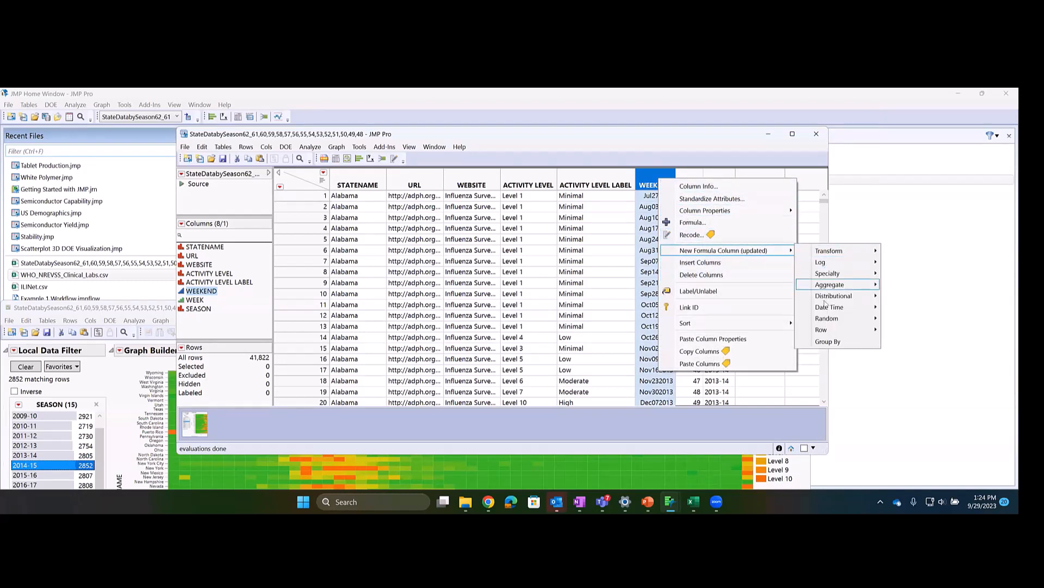
{"action": "mouse_move", "coordinate": [826, 308]}
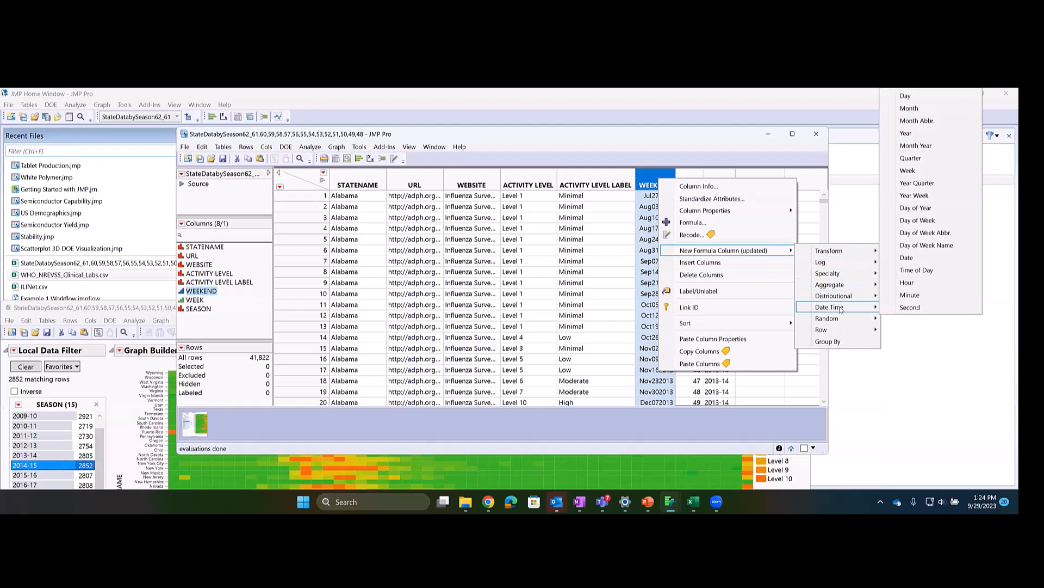
{"action": "left_click", "coordinate": [928, 198]}
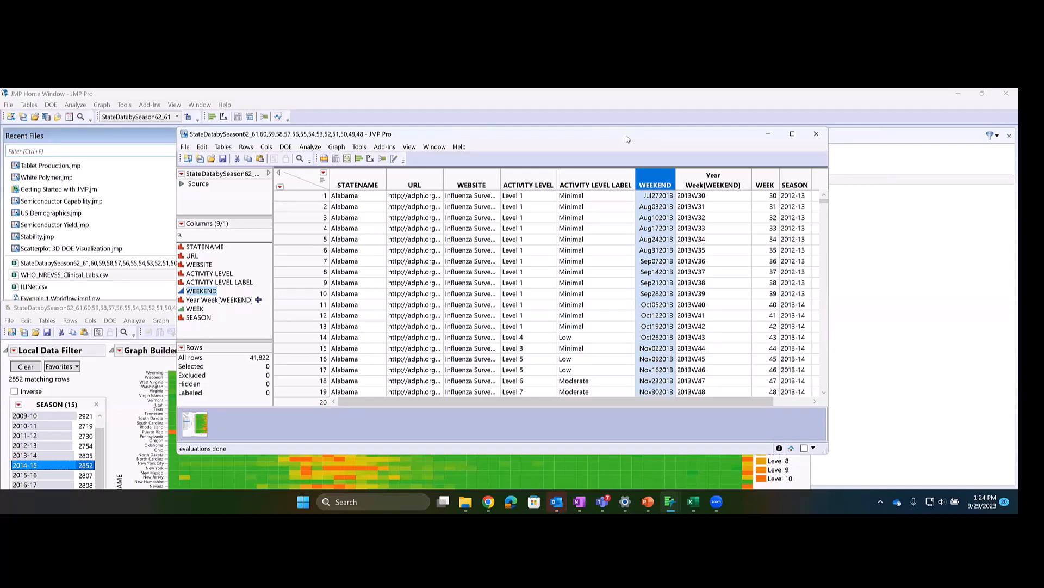
Rearrange the data table and Graph Builder windows, and show the graph's control panel again.
{"action": "left_click_drag", "start_coordinate": [625, 136], "coordinate": [720, 143]}
{"action": "left_click", "coordinate": [275, 308]}
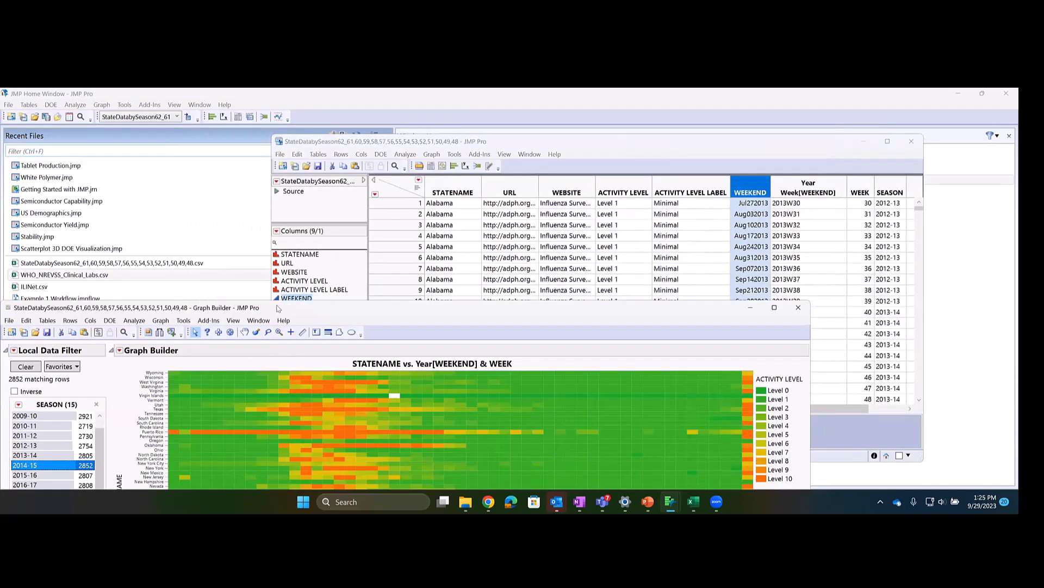
{"action": "left_click_drag", "start_coordinate": [128, 308], "coordinate": [246, 131]}
{"action": "left_click", "coordinate": [238, 173]}
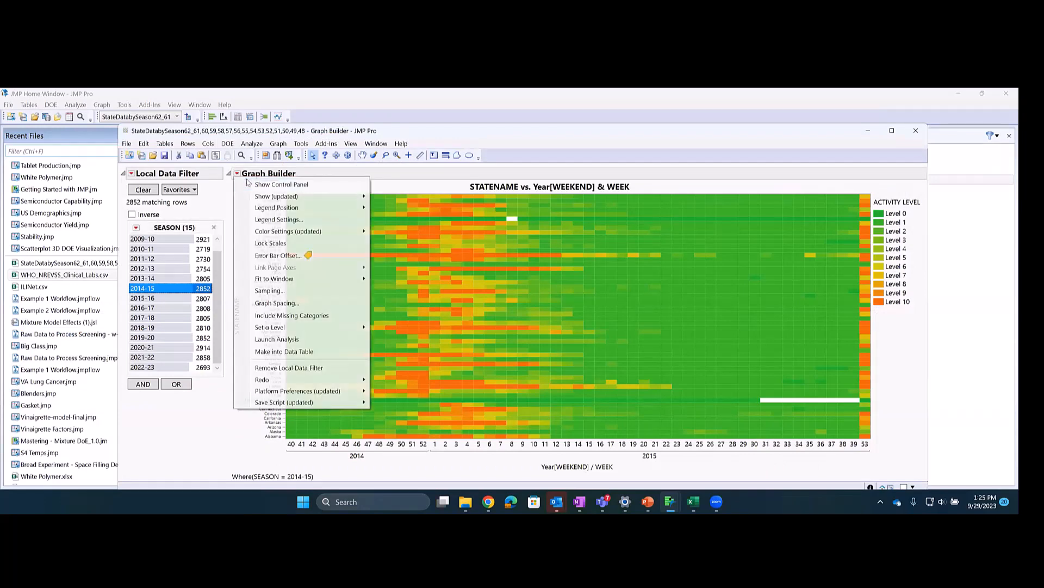
{"action": "left_click", "coordinate": [255, 186]}
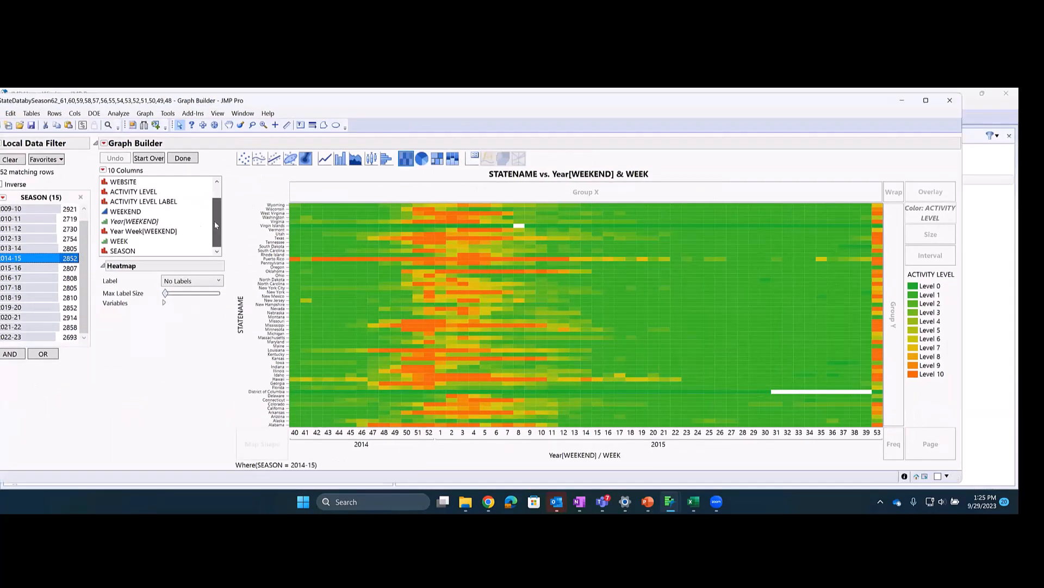
Set the Year Week[WEEKEND] column to ordinal and replace WEEK with it on the heatmap's X axis.
{"action": "left_click", "coordinate": [205, 249]}
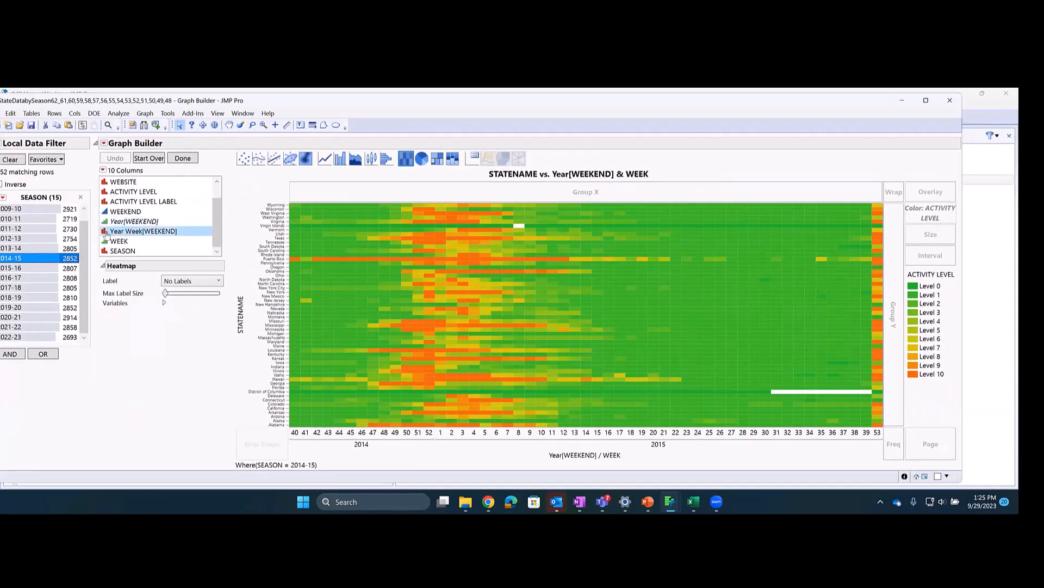
{"action": "left_click", "coordinate": [106, 232]}
{"action": "left_click", "coordinate": [124, 257]}
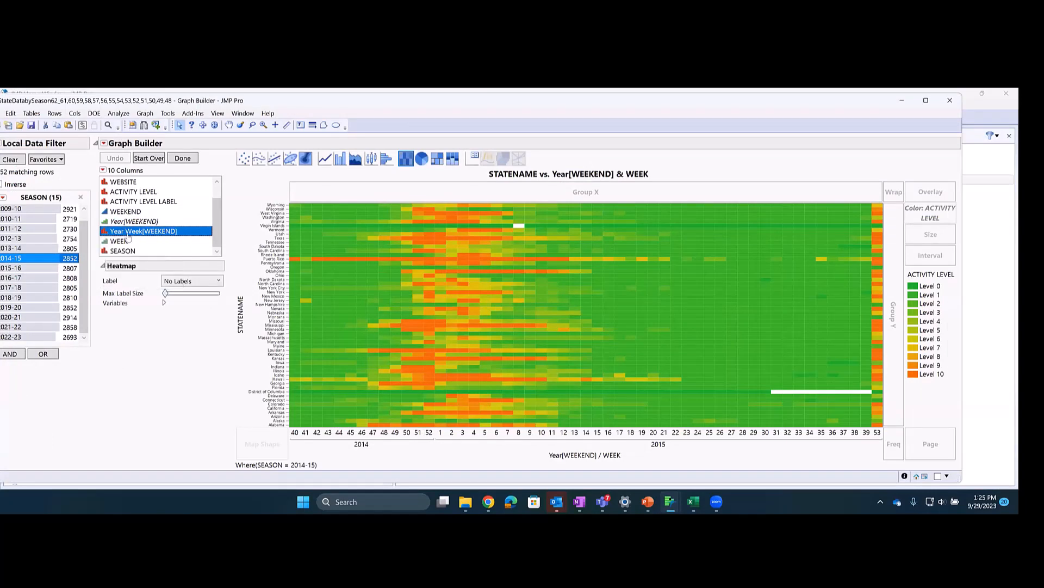
{"action": "left_click_drag", "start_coordinate": [144, 235], "coordinate": [606, 436]}
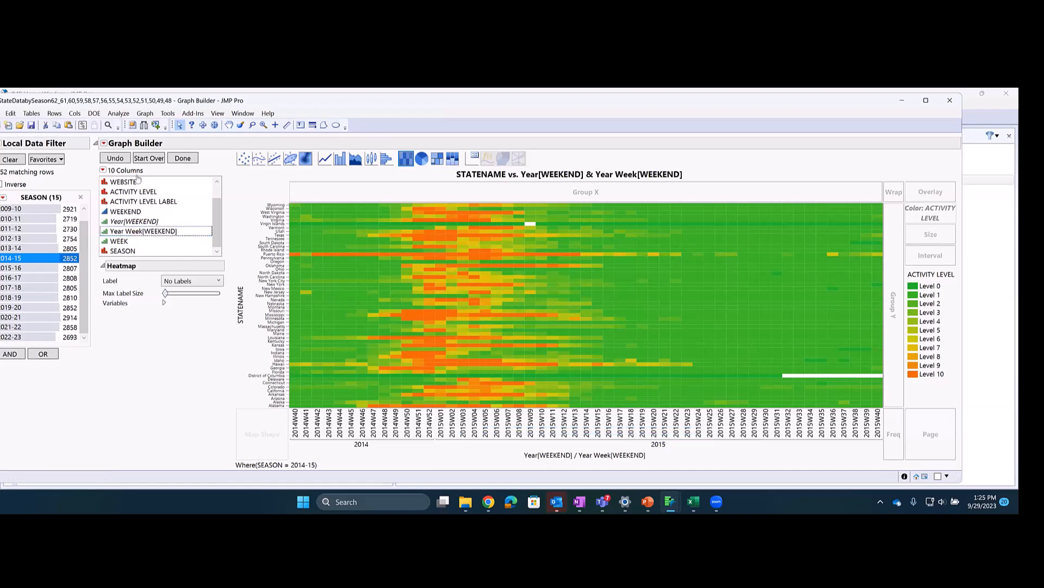
Finish the graph to hide its control panel, then enlarge and reposition the Graph Builder window.
{"action": "left_click", "coordinate": [182, 159]}
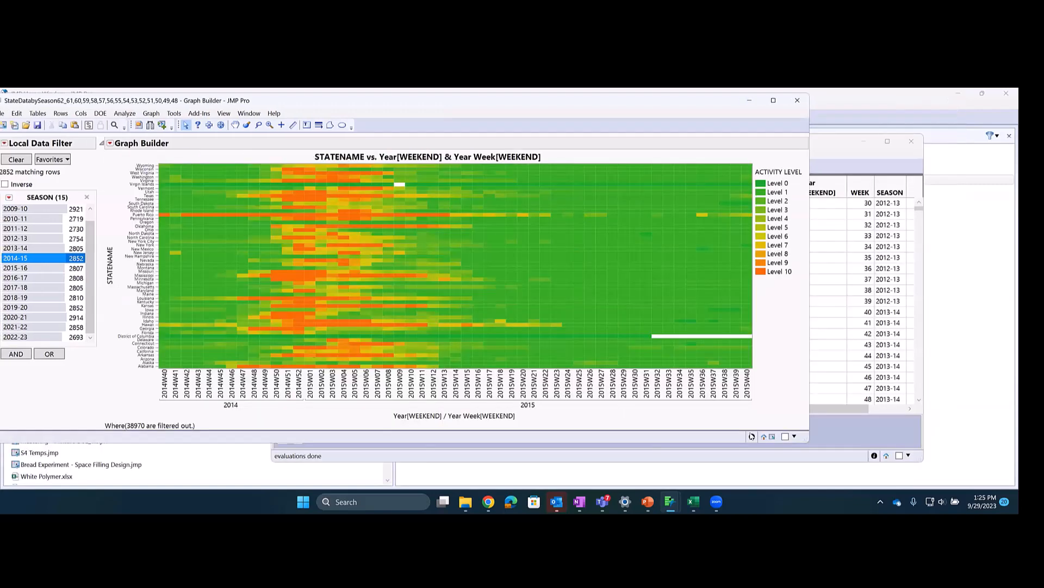
{"action": "left_click_drag", "start_coordinate": [805, 438], "coordinate": [879, 459]}
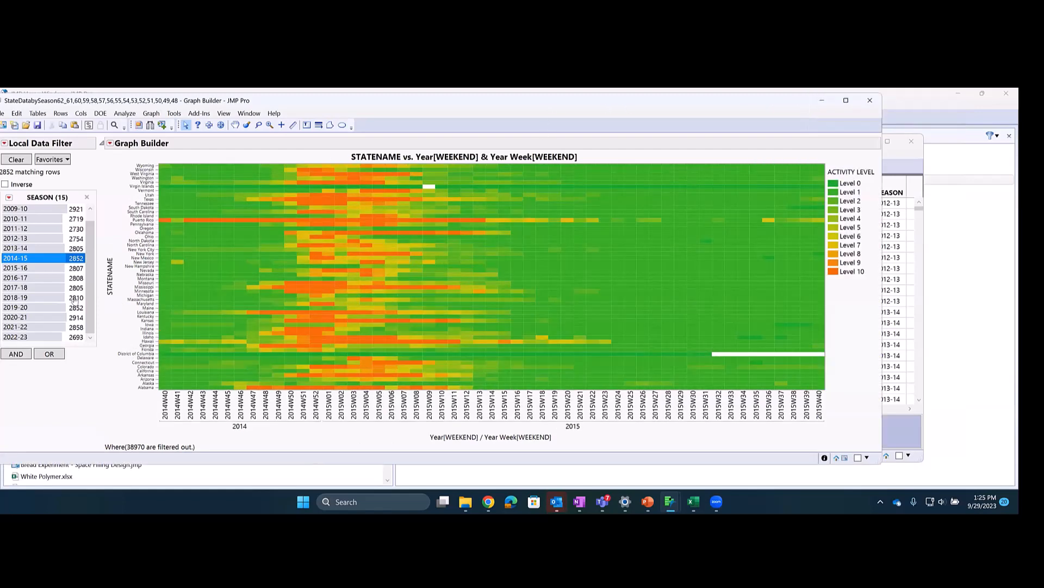
{"action": "left_click_drag", "start_coordinate": [629, 108], "coordinate": [679, 113]}
Filter the heatmap to each season from 2015-16 through 2022-23 in turn to review the year-week axis.
{"action": "left_click", "coordinate": [86, 273]}
{"action": "left_click", "coordinate": [86, 266]}
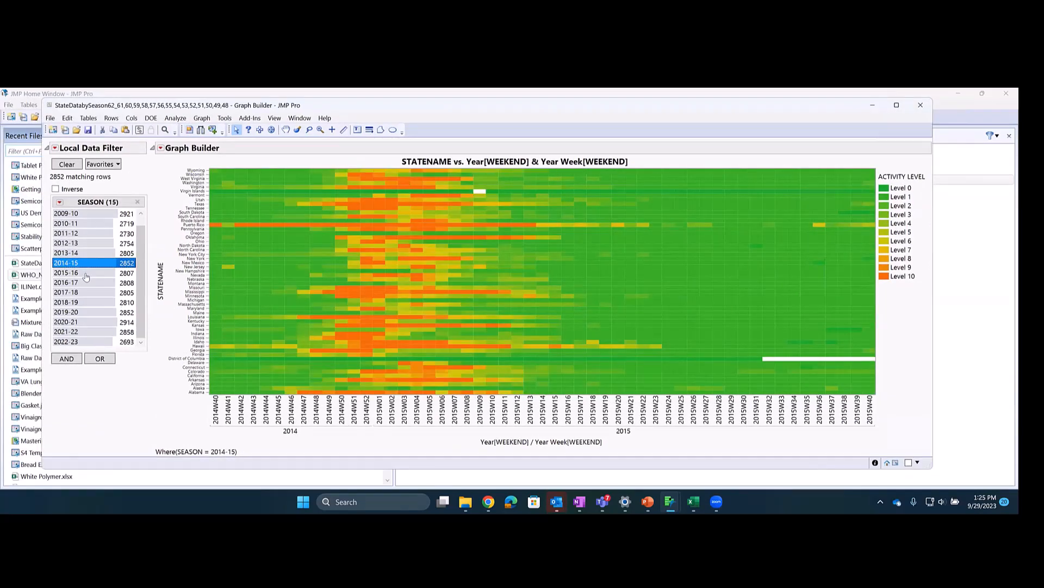
{"action": "left_click", "coordinate": [86, 273]}
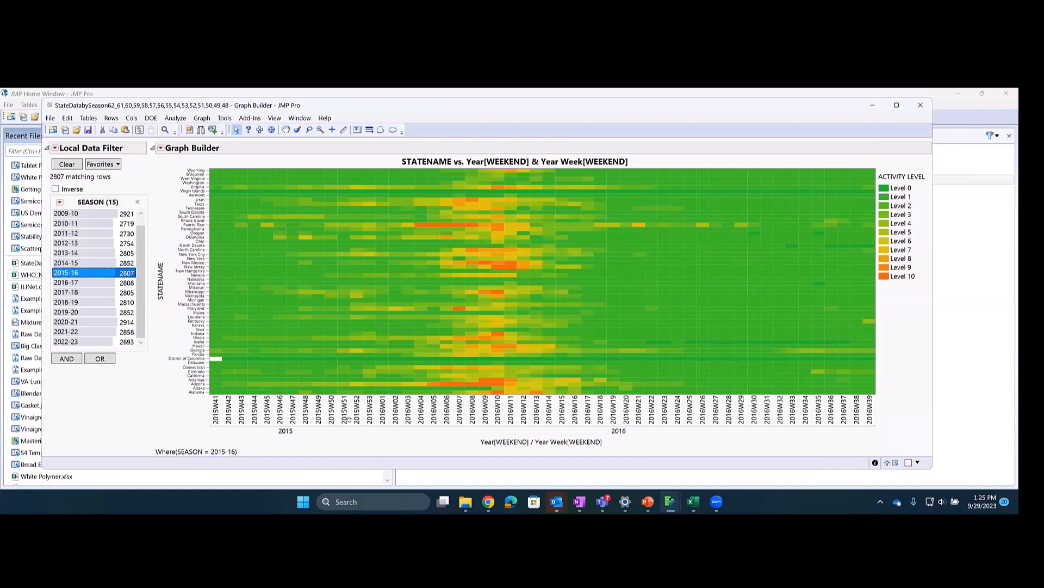
{"action": "left_click", "coordinate": [86, 283]}
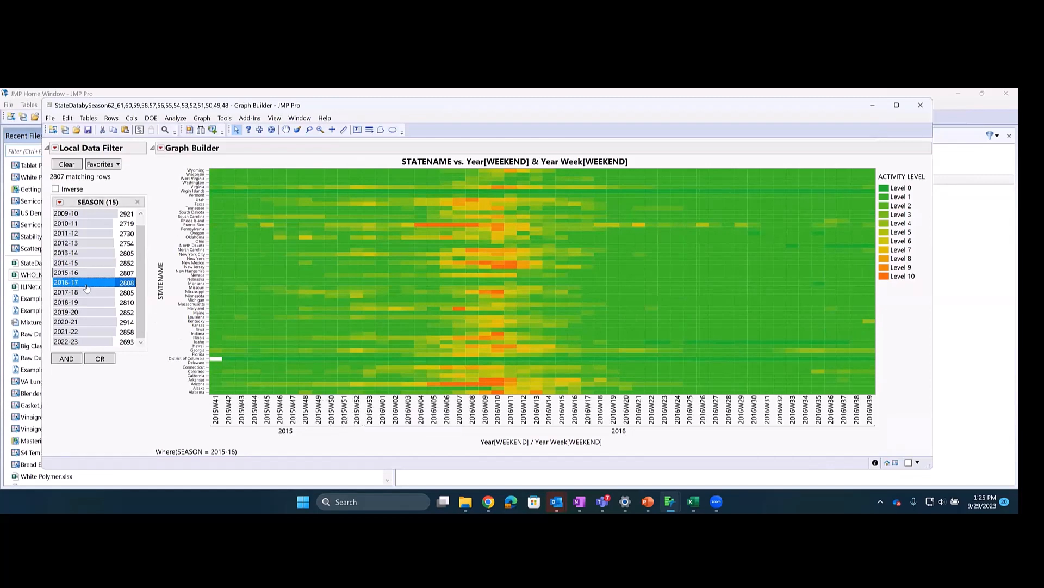
{"action": "left_click", "coordinate": [87, 293]}
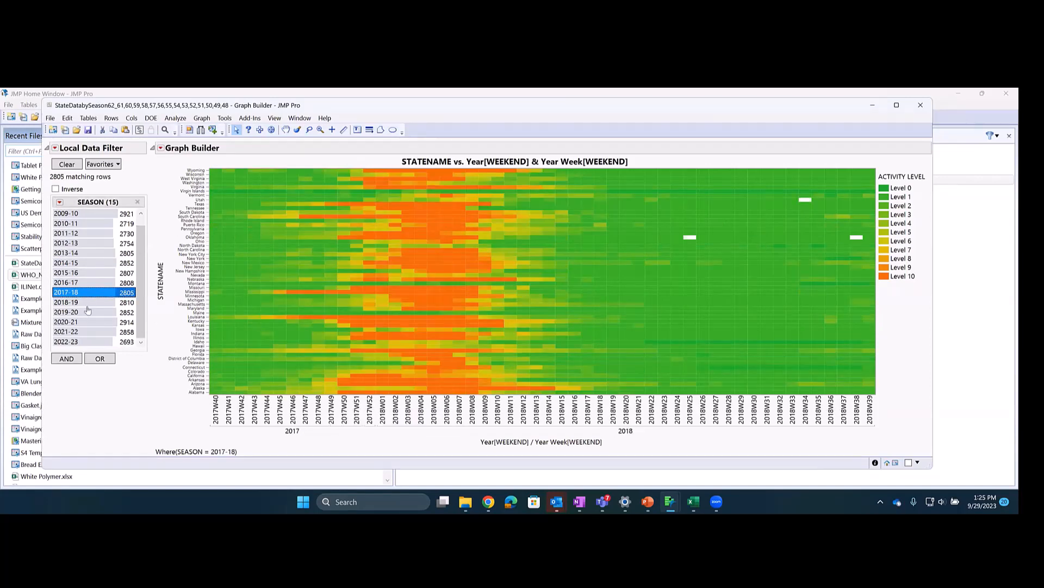
{"action": "left_click", "coordinate": [87, 302]}
{"action": "left_click", "coordinate": [88, 313]}
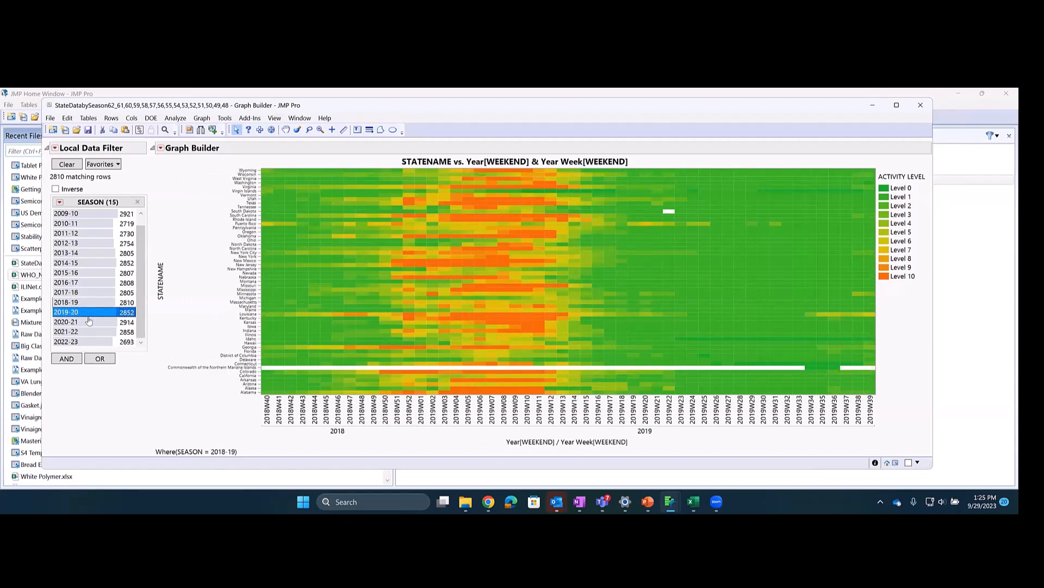
{"action": "left_click", "coordinate": [90, 323]}
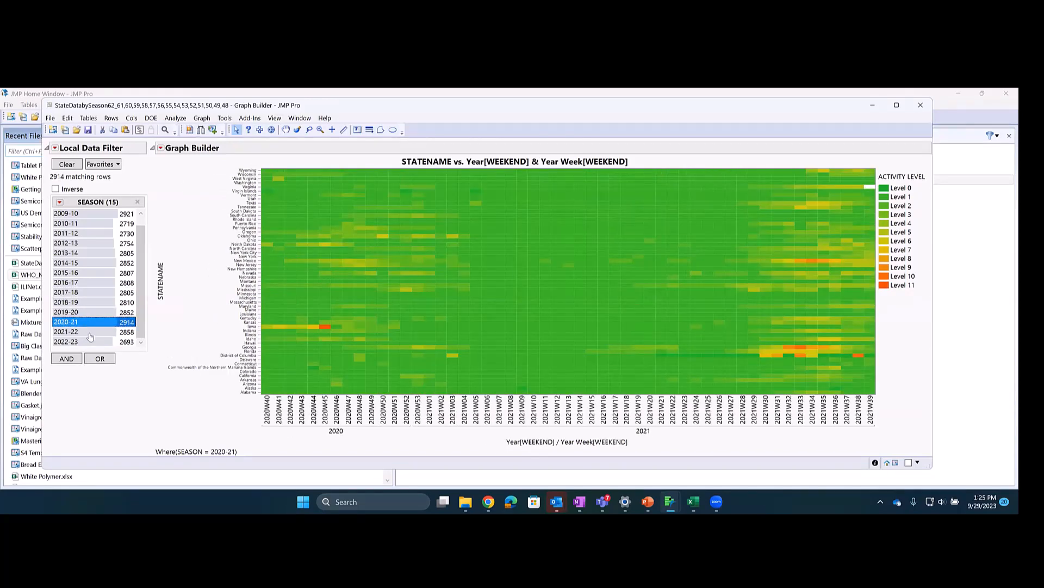
{"action": "left_click", "coordinate": [90, 331]}
{"action": "left_click", "coordinate": [89, 342]}
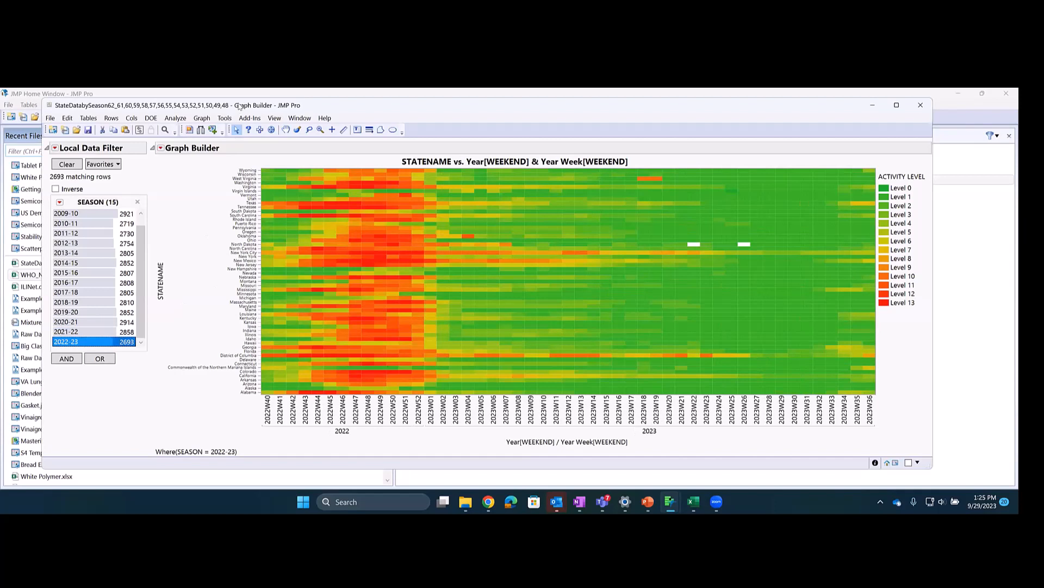
Reverse the custom value order of the states on the heatmap's STATENAME axis, then reposition and slightly enlarge the graph window.
{"action": "left_click_drag", "start_coordinate": [240, 106], "coordinate": [287, 118]}
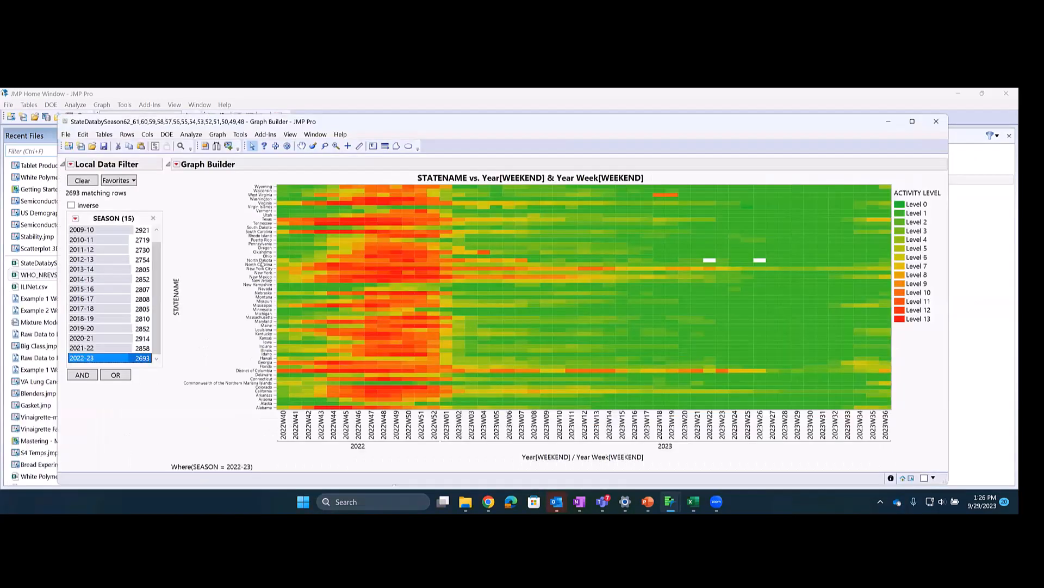
{"action": "right_click", "coordinate": [264, 263]}
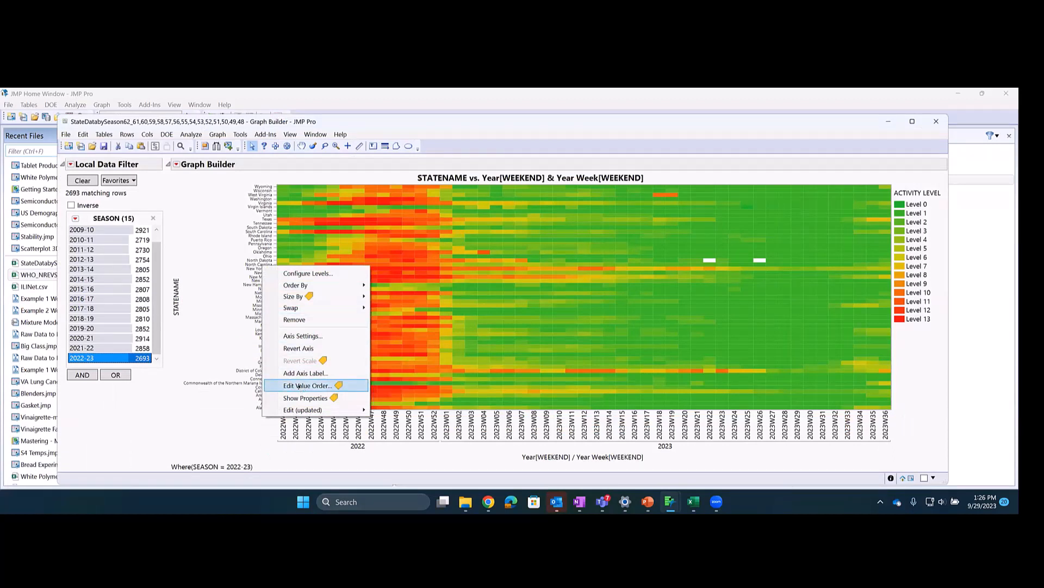
{"action": "left_click", "coordinate": [302, 386]}
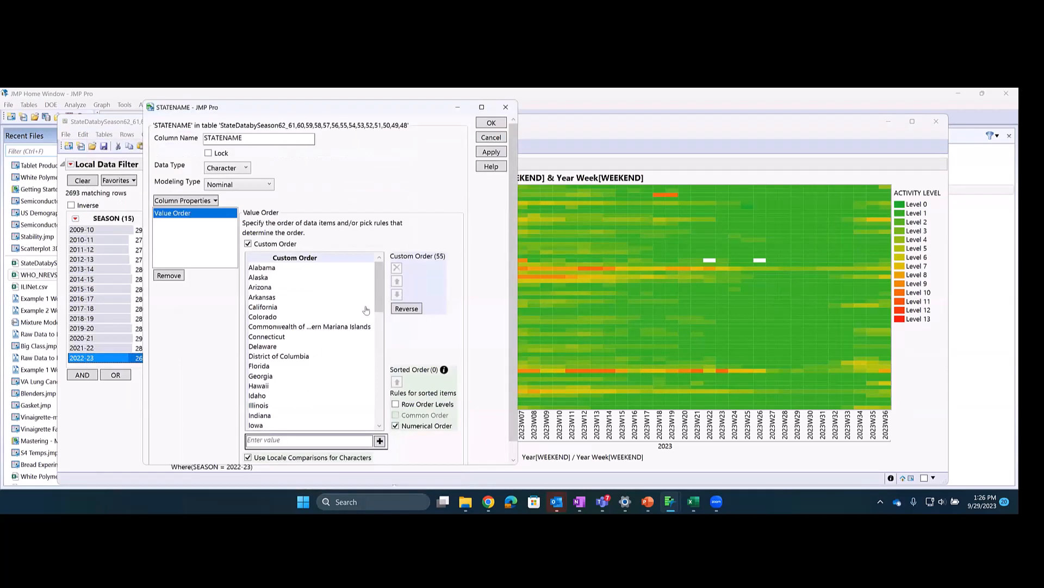
{"action": "scroll", "coordinate": [379, 289], "scroll_direction": "down", "scroll_amount": 12}
{"action": "scroll", "coordinate": [380, 292], "scroll_direction": "up", "scroll_amount": 12}
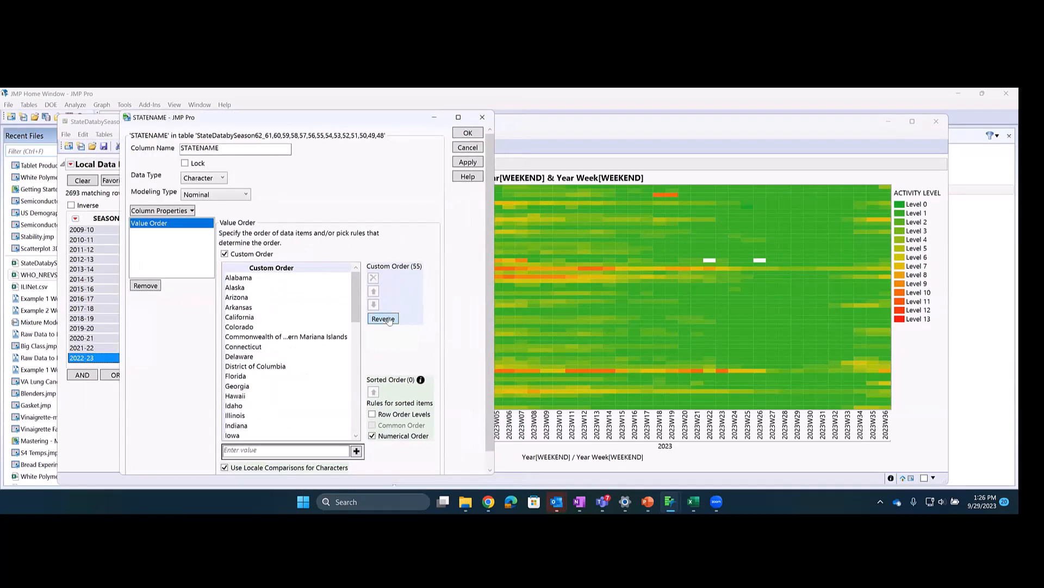
{"action": "left_click", "coordinate": [389, 319]}
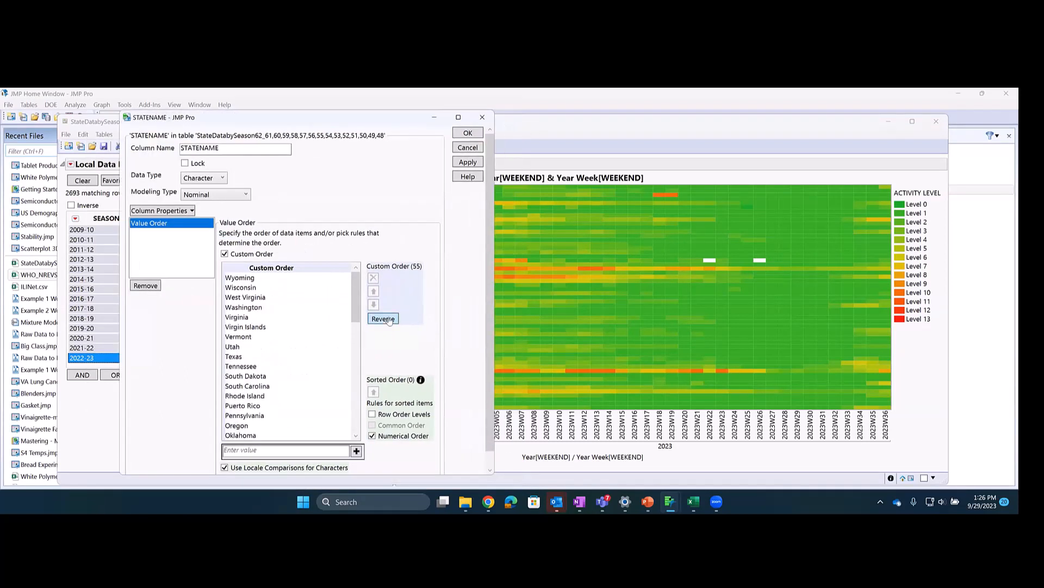
{"action": "left_click", "coordinate": [468, 162]}
{"action": "left_click", "coordinate": [469, 133]}
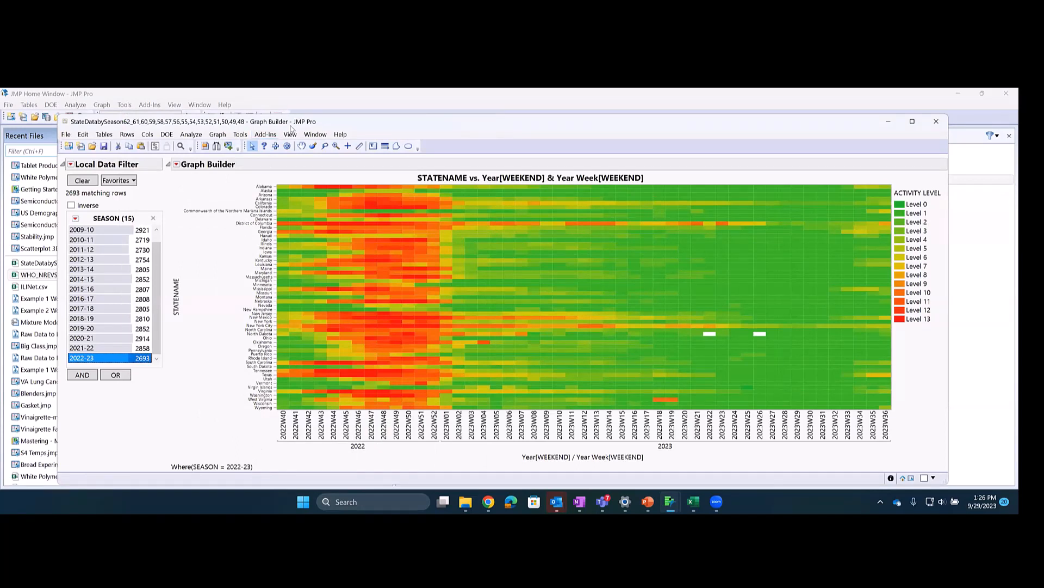
{"action": "left_click_drag", "start_coordinate": [291, 126], "coordinate": [289, 110]}
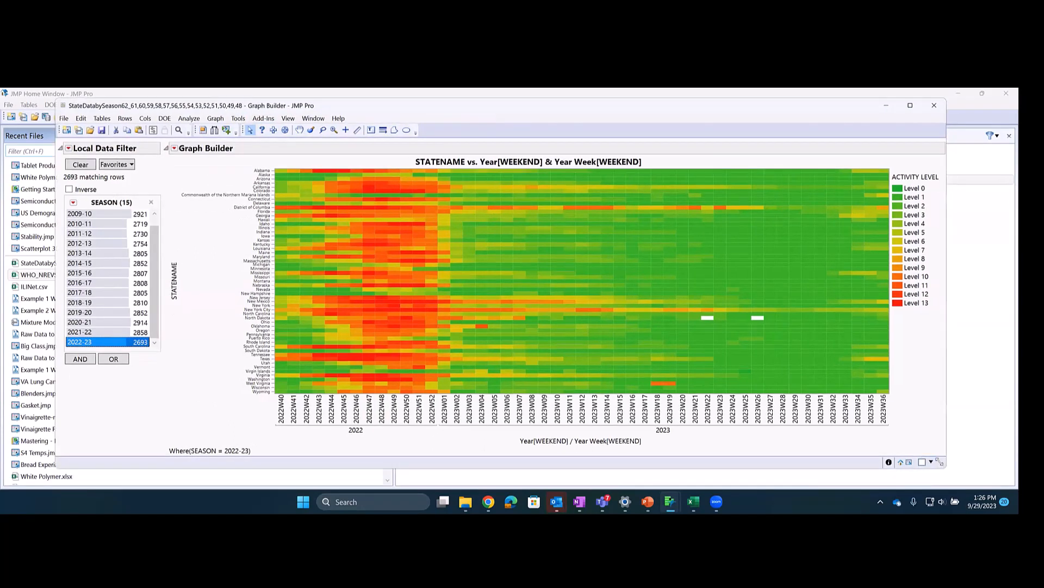
{"action": "left_click_drag", "start_coordinate": [940, 462], "coordinate": [947, 472]}
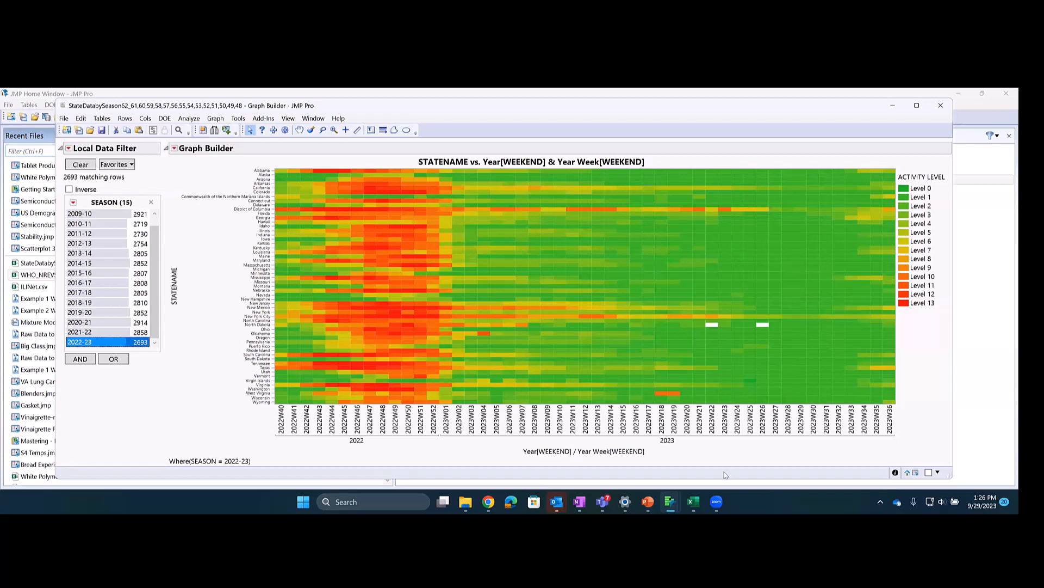
Switch to the StateDatabySeason workbook in Excel and paste the Census Divisions table picture beside the data.
{"action": "mouse_move", "coordinate": [693, 504]}
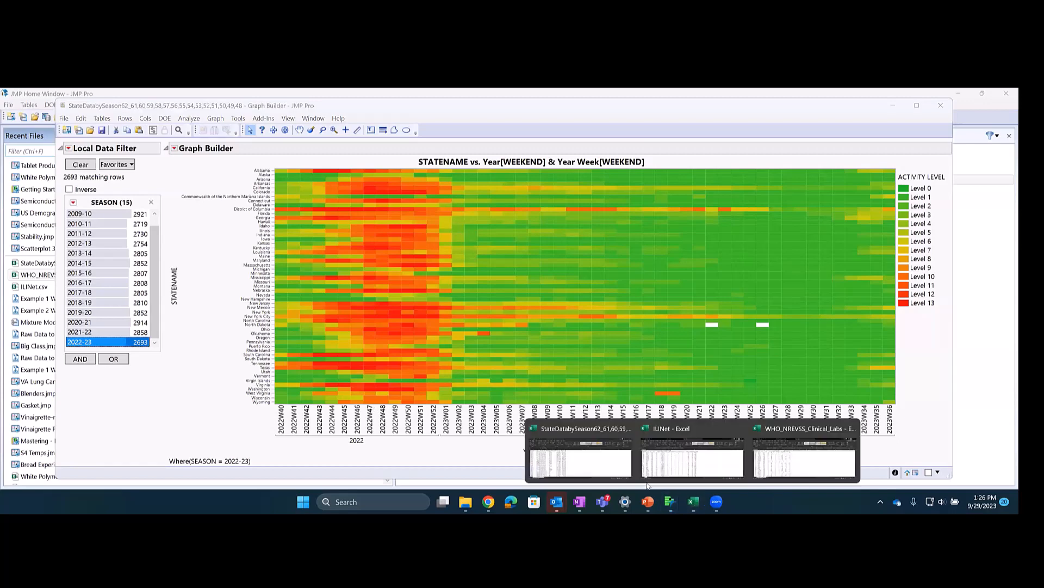
{"action": "left_click", "coordinate": [612, 460]}
{"action": "key", "text": "alt+Tab"}
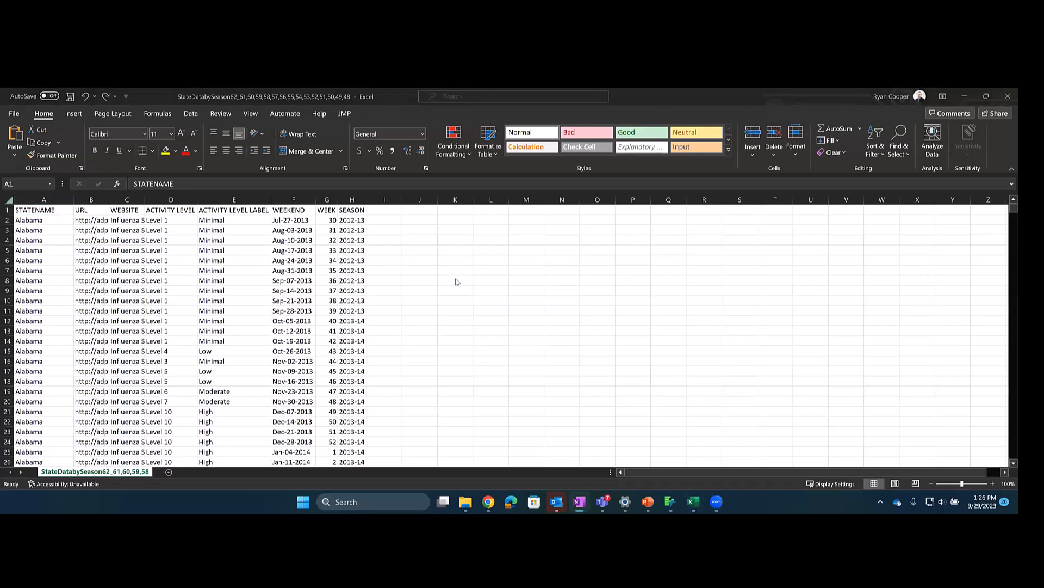
{"action": "key", "text": "alt+Tab"}
{"action": "left_click", "coordinate": [414, 231]}
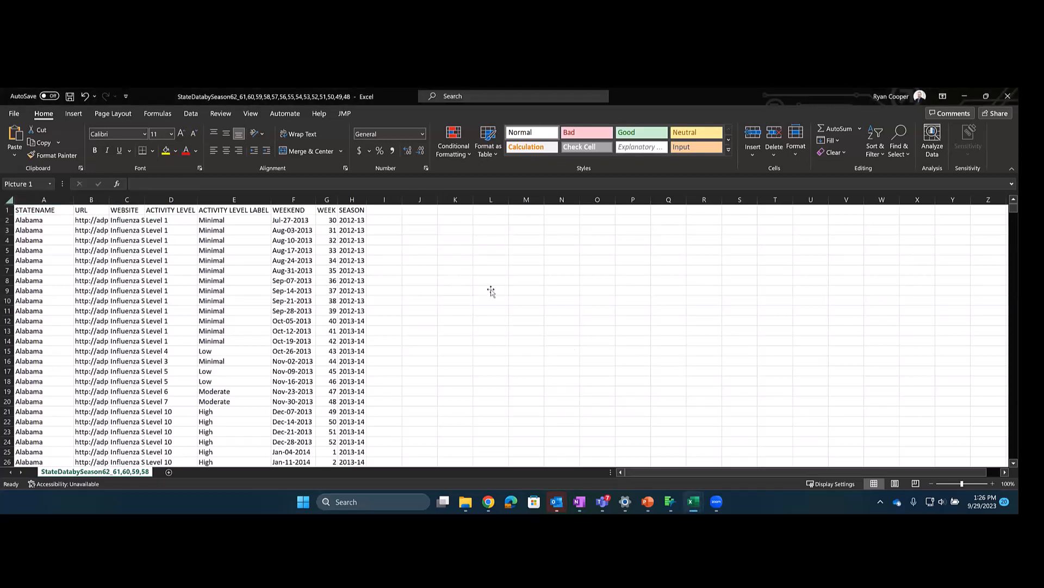
{"action": "key", "text": "ctrl+v"}
{"action": "scroll", "coordinate": [553, 302], "scroll_direction": "down", "scroll_amount": 1}
{"action": "scroll", "coordinate": [553, 302], "scroll_direction": "up", "scroll_amount": 1}
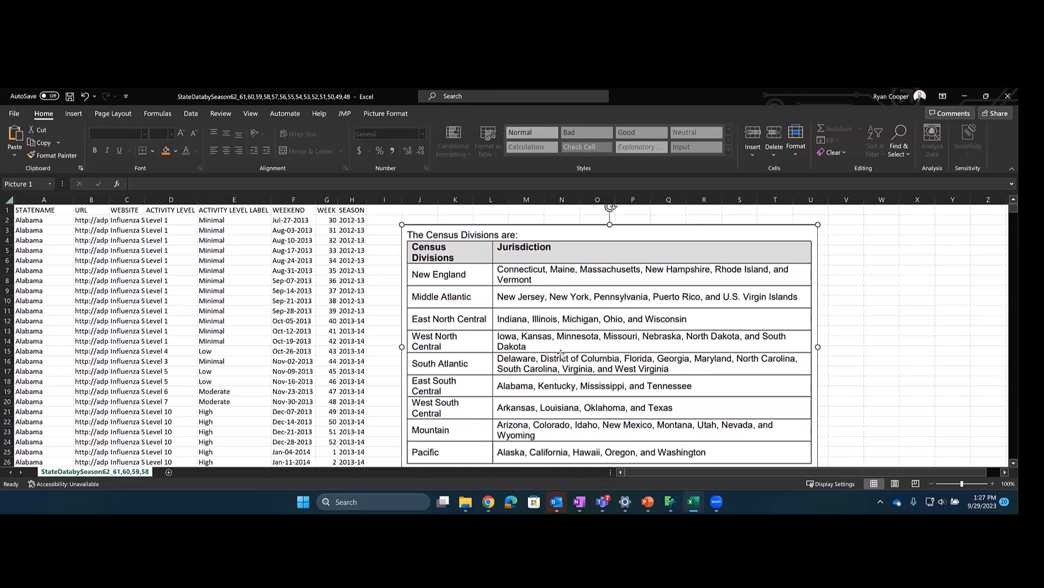
Switch back to JMP and bring the state flu data table in front of the heatmap.
{"action": "left_click", "coordinate": [671, 502]}
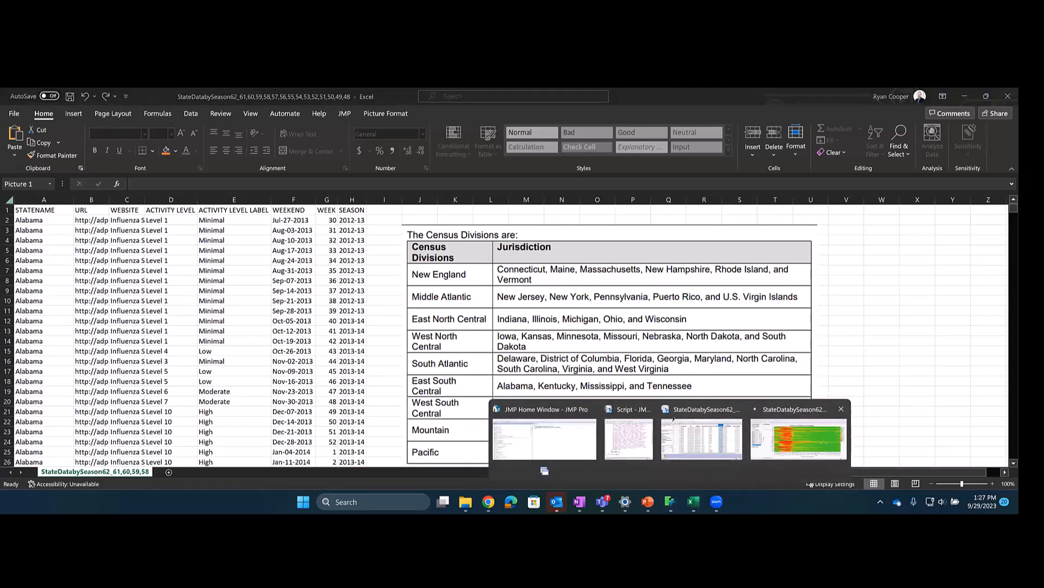
{"action": "left_click", "coordinate": [820, 438]}
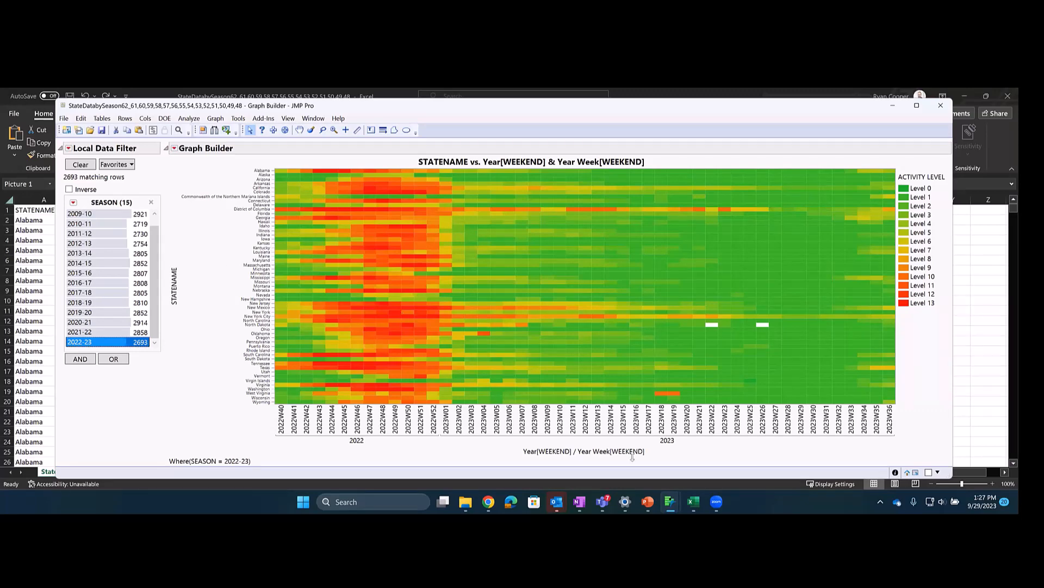
{"action": "mouse_move", "coordinate": [672, 502]}
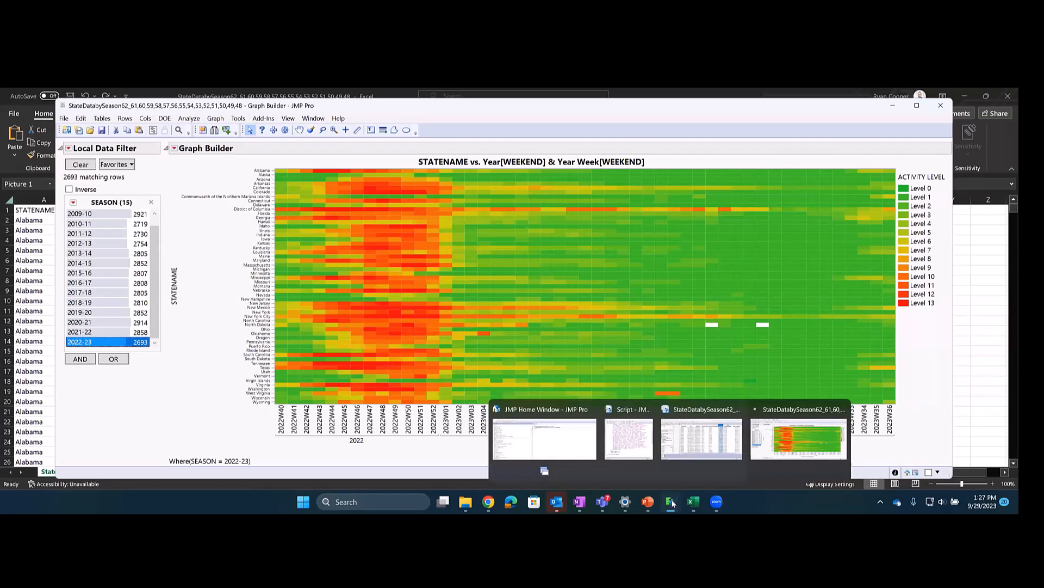
{"action": "left_click", "coordinate": [702, 438]}
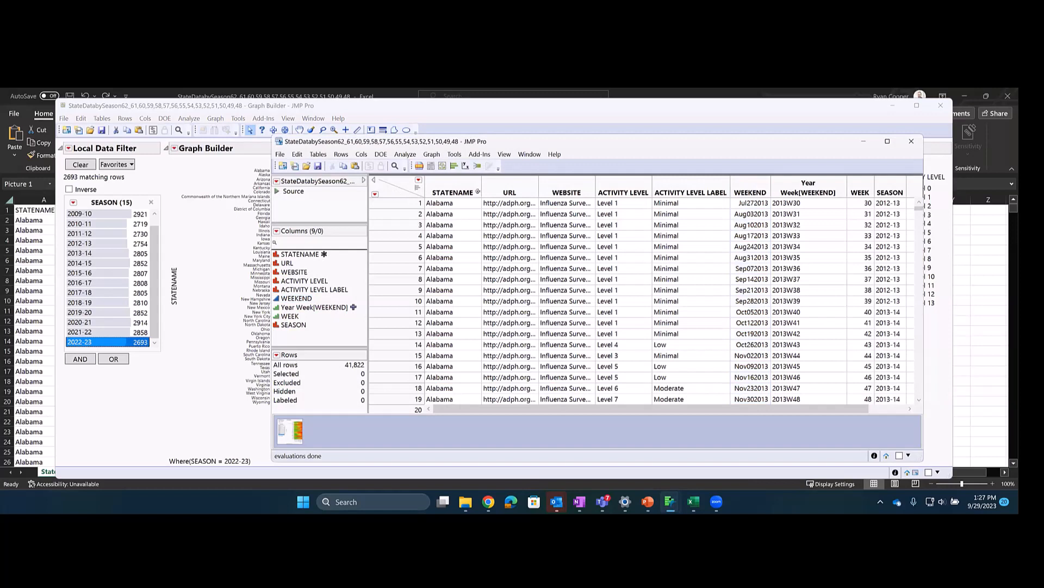
Start recoding the STATENAME column into a new column and look through its list of values.
{"action": "left_click", "coordinate": [457, 184]}
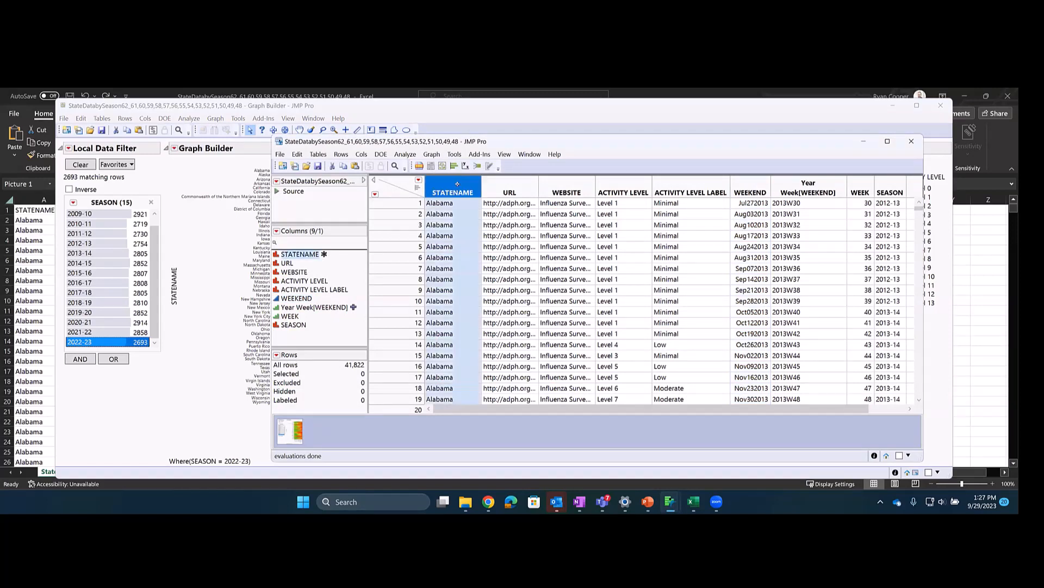
{"action": "left_click", "coordinate": [363, 154]}
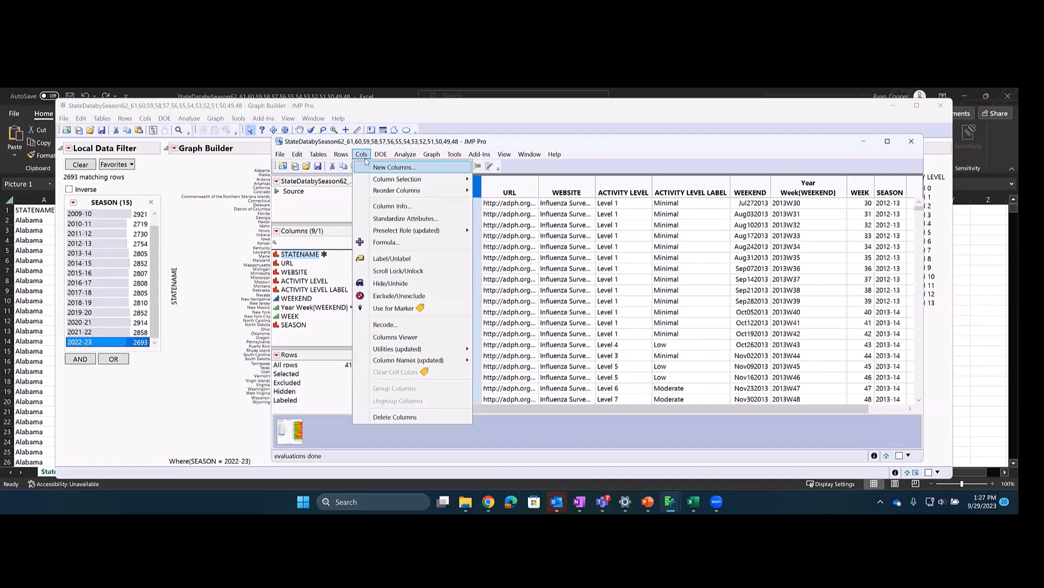
{"action": "left_click", "coordinate": [383, 326]}
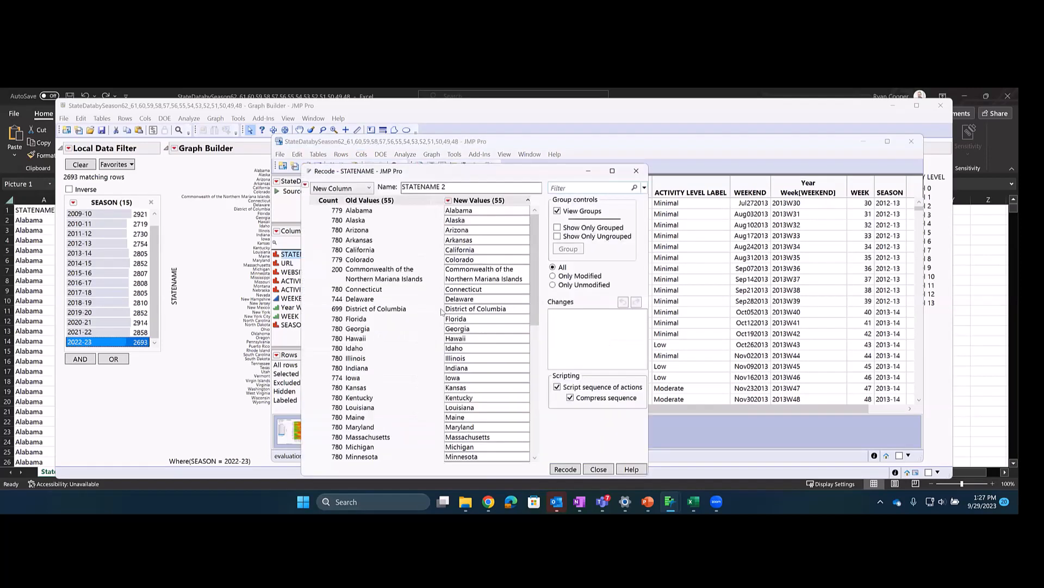
{"action": "scroll", "coordinate": [534, 254], "scroll_direction": "down", "scroll_amount": 1}
{"action": "scroll", "coordinate": [535, 255], "scroll_direction": "up", "scroll_amount": 1}
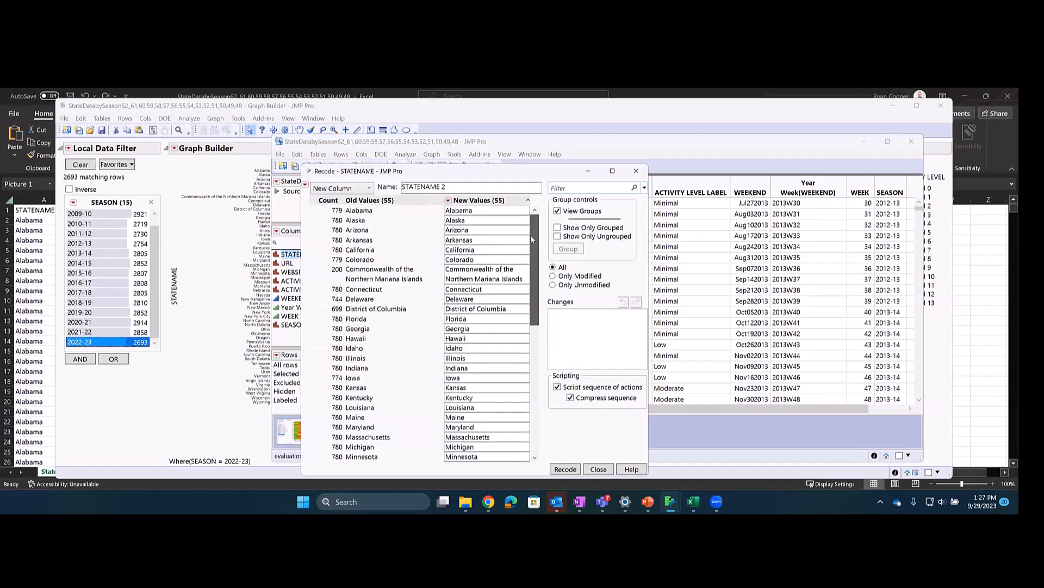
Group Arkansas, Louisiana, Texas and Oklahoma in the recode list under the new value West South Central.
{"action": "left_click", "coordinate": [363, 241]}
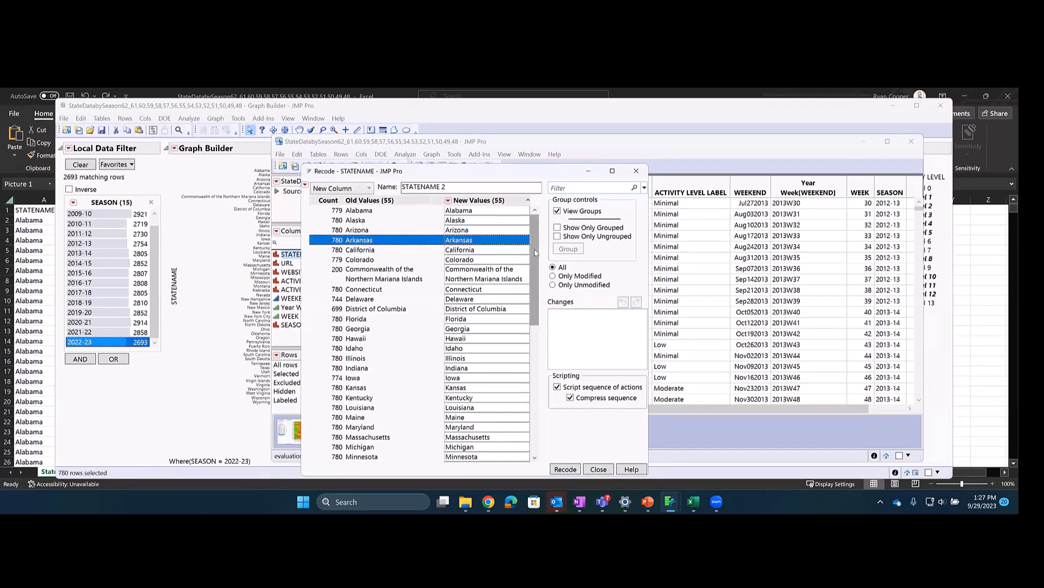
{"action": "scroll", "coordinate": [533, 264], "scroll_direction": "down", "scroll_amount": 2}
{"action": "scroll", "coordinate": [533, 269], "scroll_direction": "down", "scroll_amount": 5}
{"action": "left_click", "coordinate": [370, 334], "text": "ctrl"}
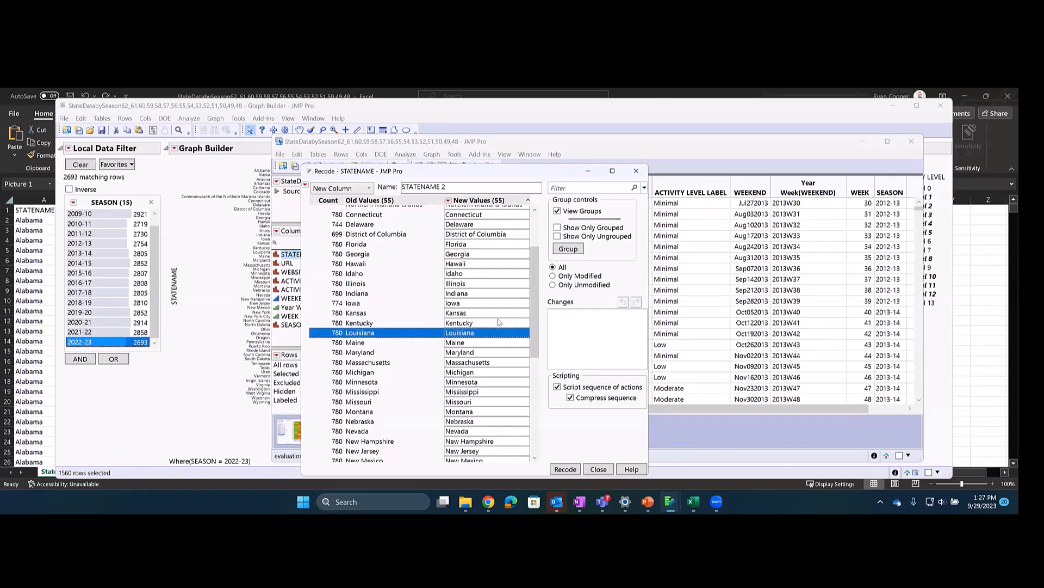
{"action": "scroll", "coordinate": [535, 311], "scroll_direction": "down", "scroll_amount": 7}
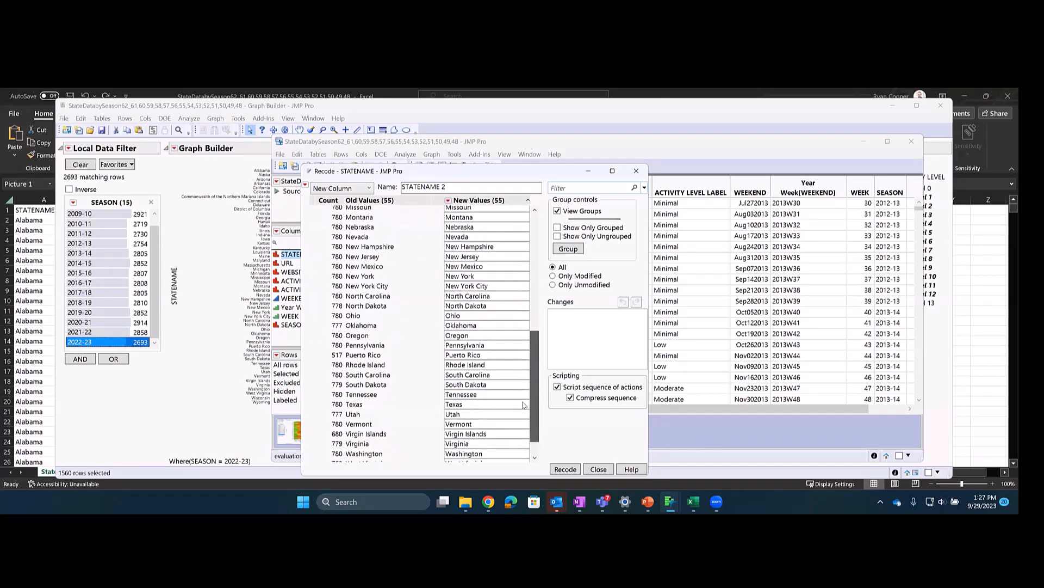
{"action": "left_click", "coordinate": [364, 379], "text": "ctrl"}
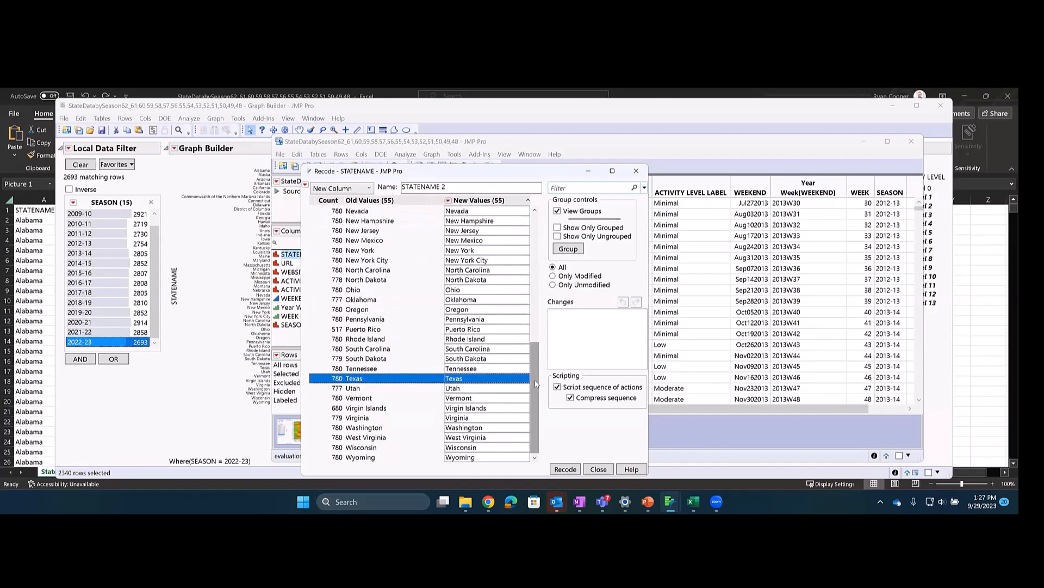
{"action": "scroll", "coordinate": [535, 341], "scroll_direction": "up", "scroll_amount": 3}
{"action": "scroll", "coordinate": [534, 343], "scroll_direction": "up", "scroll_amount": 5}
{"action": "scroll", "coordinate": [531, 350], "scroll_direction": "down", "scroll_amount": 5}
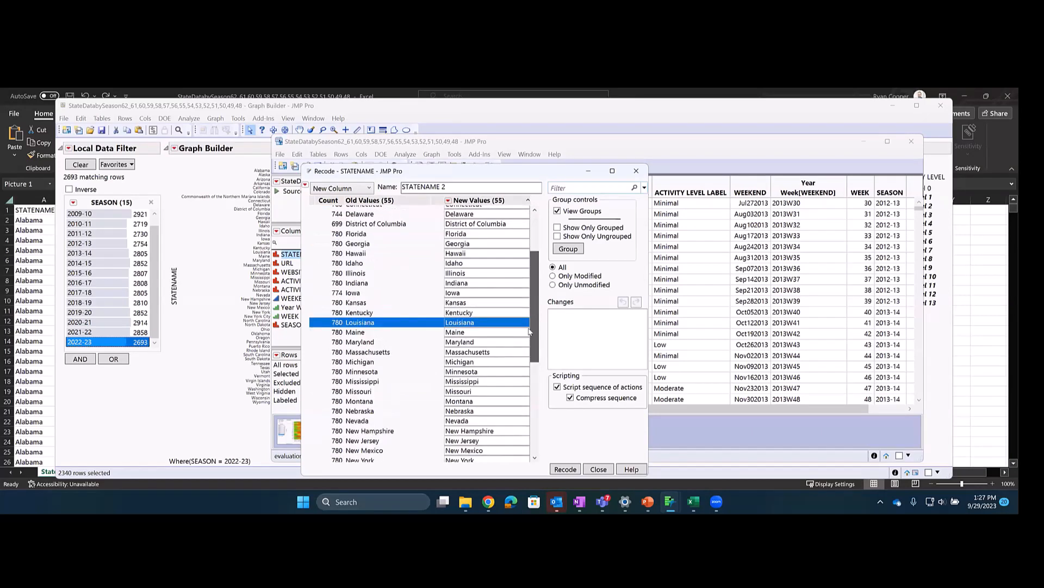
{"action": "scroll", "coordinate": [527, 354], "scroll_direction": "down", "scroll_amount": 1}
{"action": "left_click", "coordinate": [366, 365], "text": "ctrl"}
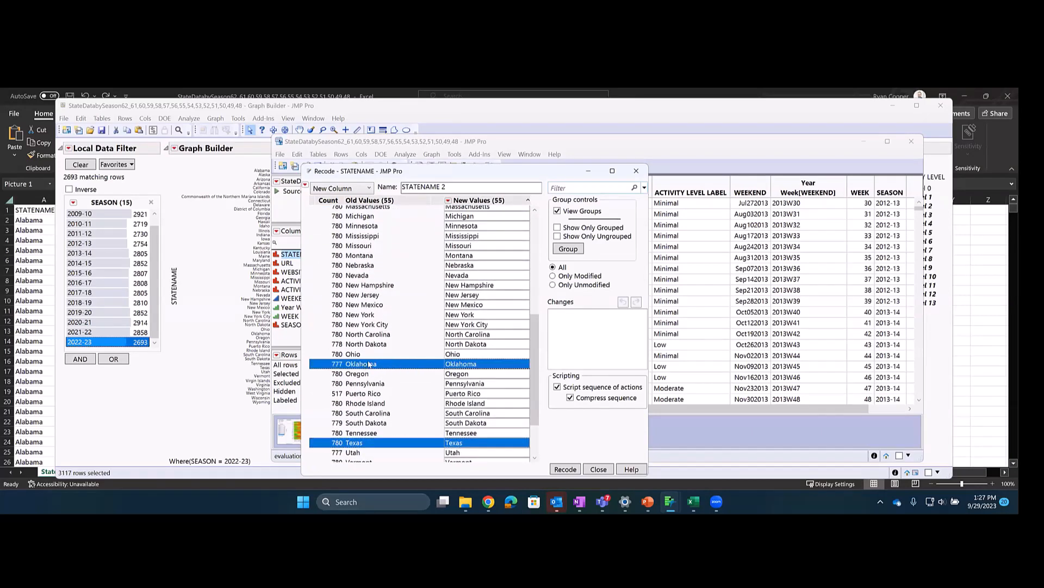
{"action": "right_click", "coordinate": [369, 363]}
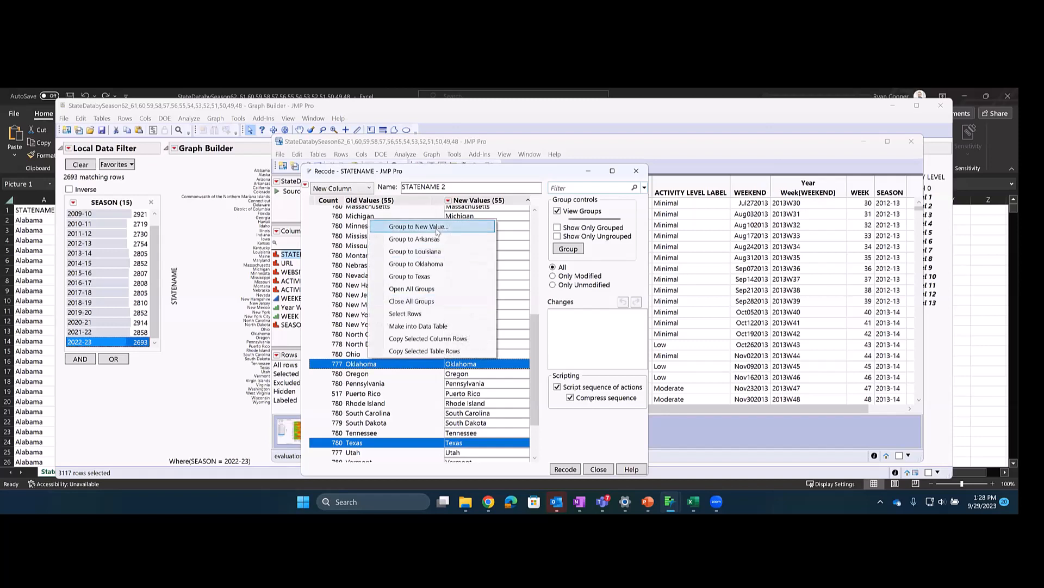
{"action": "left_click", "coordinate": [437, 231]}
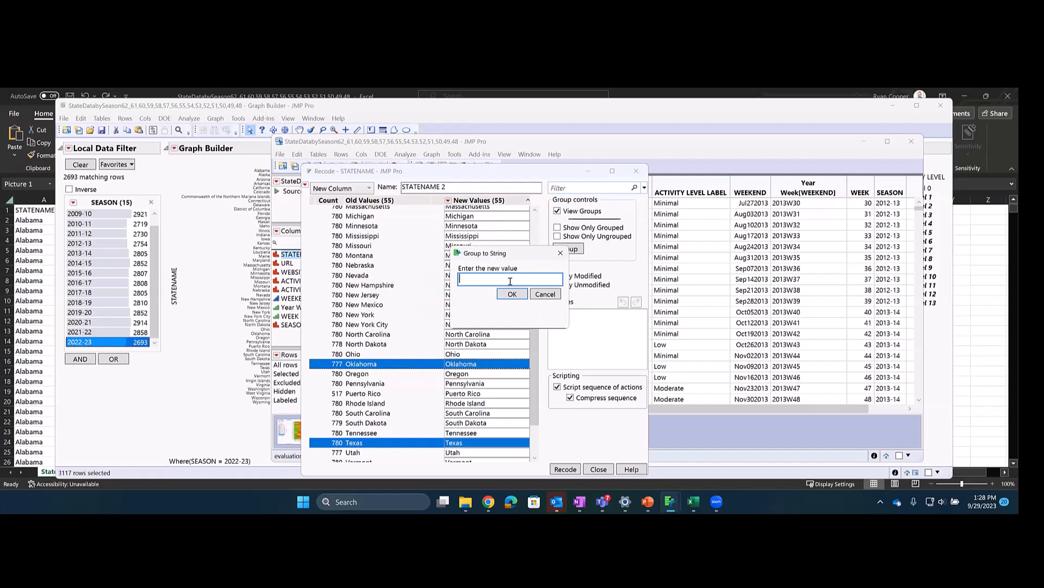
{"action": "type", "text": "West South Central"}
{"action": "left_click", "coordinate": [512, 295]}
{"action": "scroll", "coordinate": [541, 245], "scroll_direction": "up", "scroll_amount": 3}
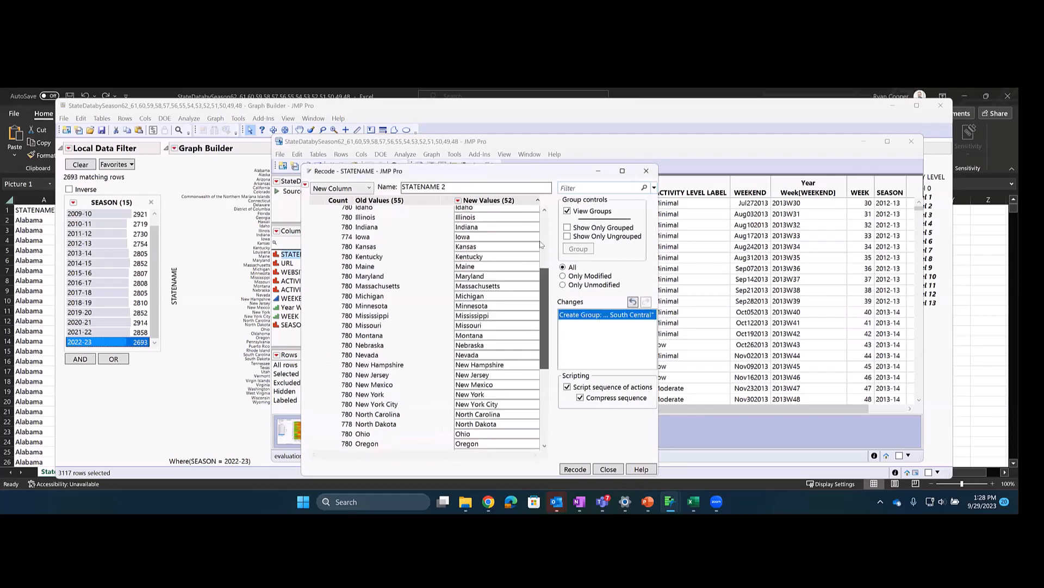
{"action": "scroll", "coordinate": [541, 245], "scroll_direction": "up", "scroll_amount": 2}
{"action": "scroll", "coordinate": [490, 354], "scroll_direction": "down", "scroll_amount": 8}
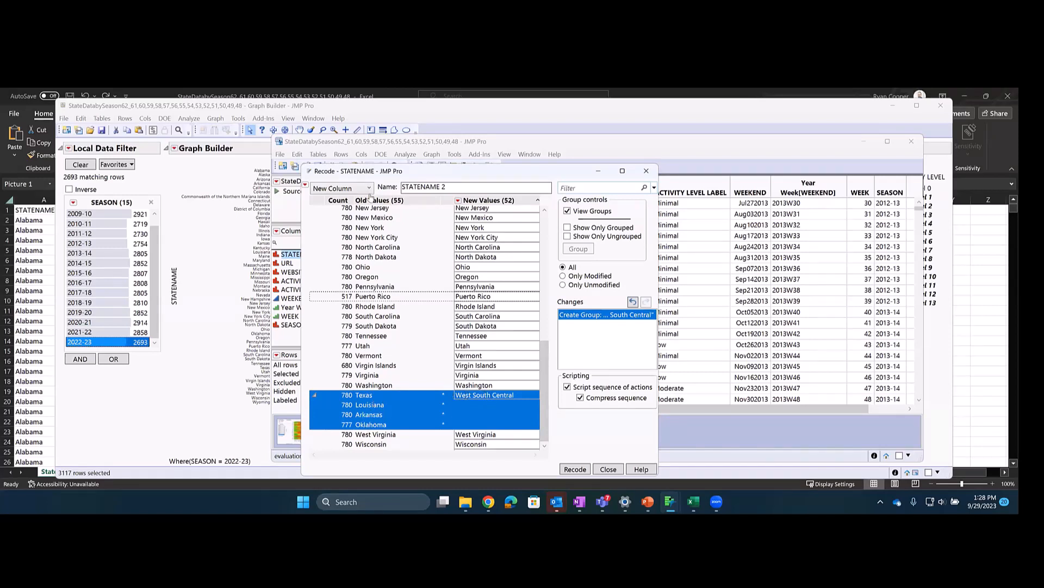
Name the recoded column REGION, check the grouped values, and close Recode, discarding the changes.
{"action": "triple_click", "coordinate": [435, 187]}
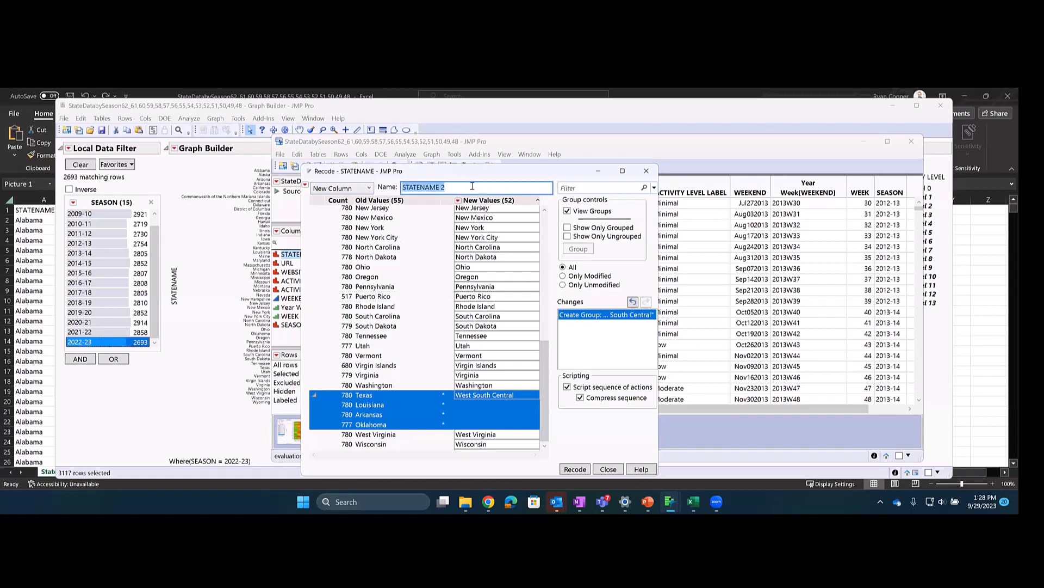
{"action": "type", "text": "REGION"}
{"action": "left_click_drag", "start_coordinate": [547, 391], "coordinate": [546, 223]}
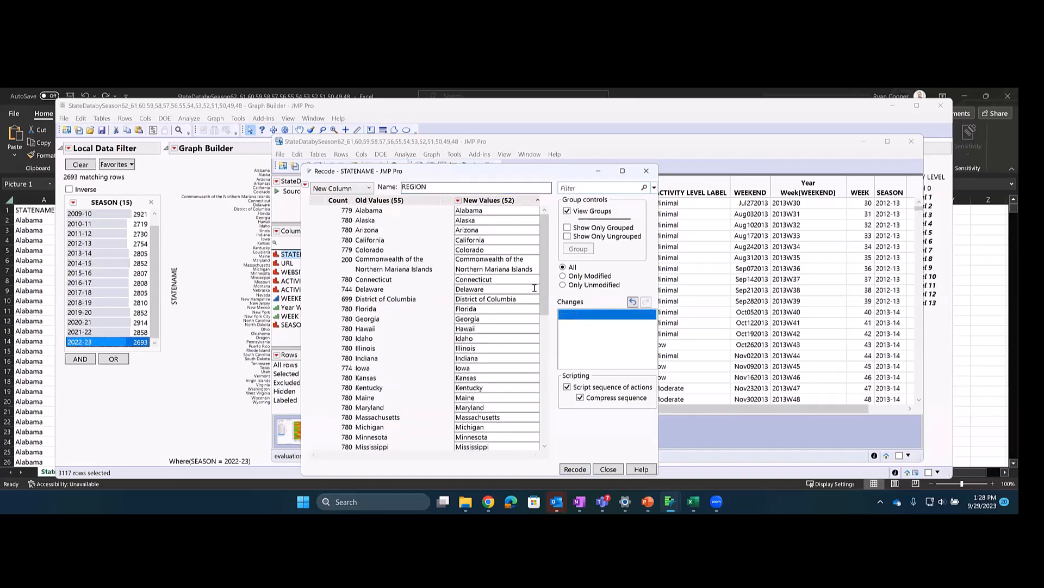
{"action": "left_click_drag", "start_coordinate": [543, 280], "coordinate": [543, 409]}
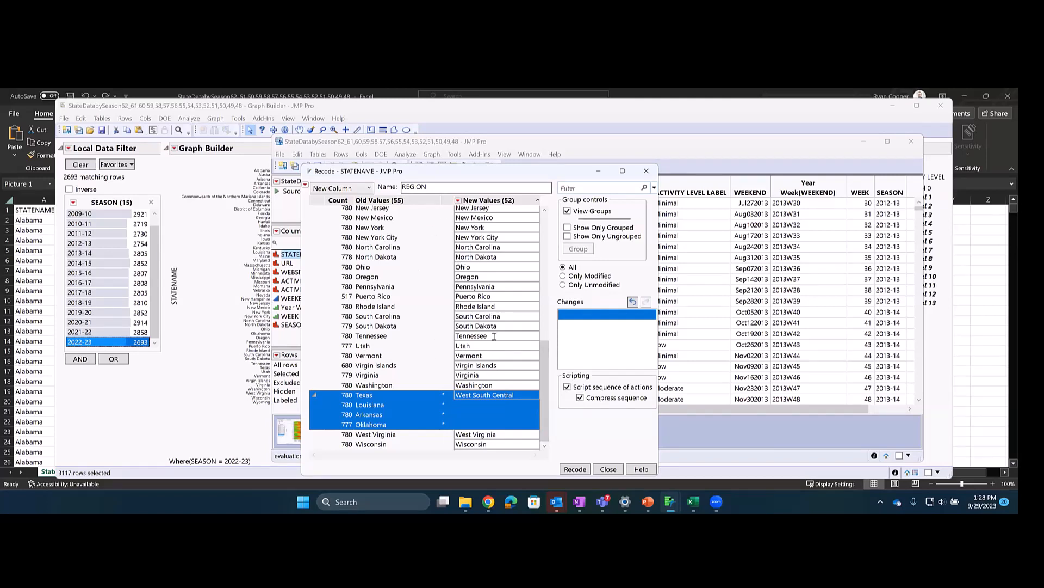
{"action": "left_click", "coordinate": [609, 470]}
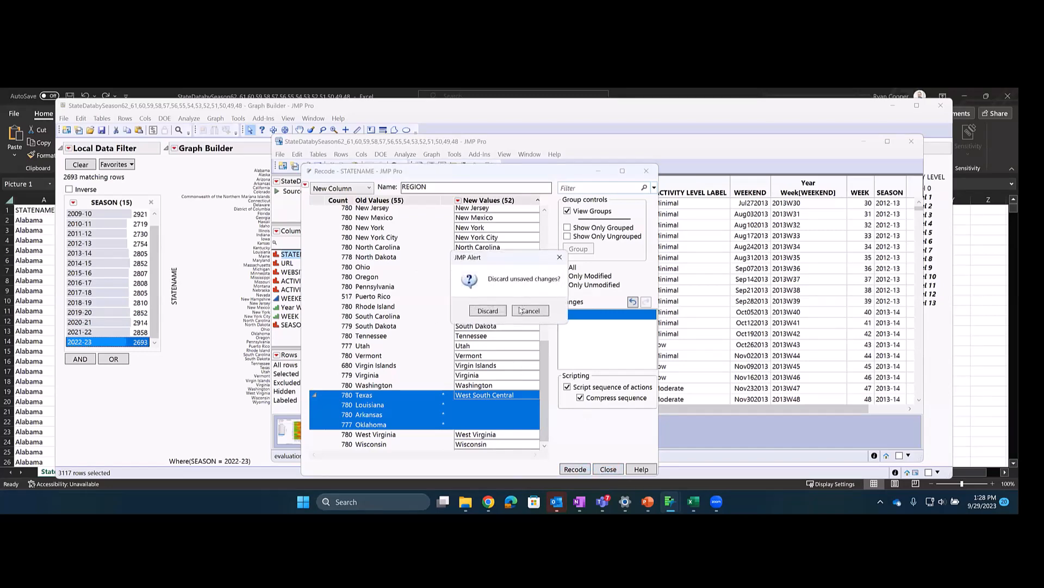
{"action": "left_click", "coordinate": [496, 311]}
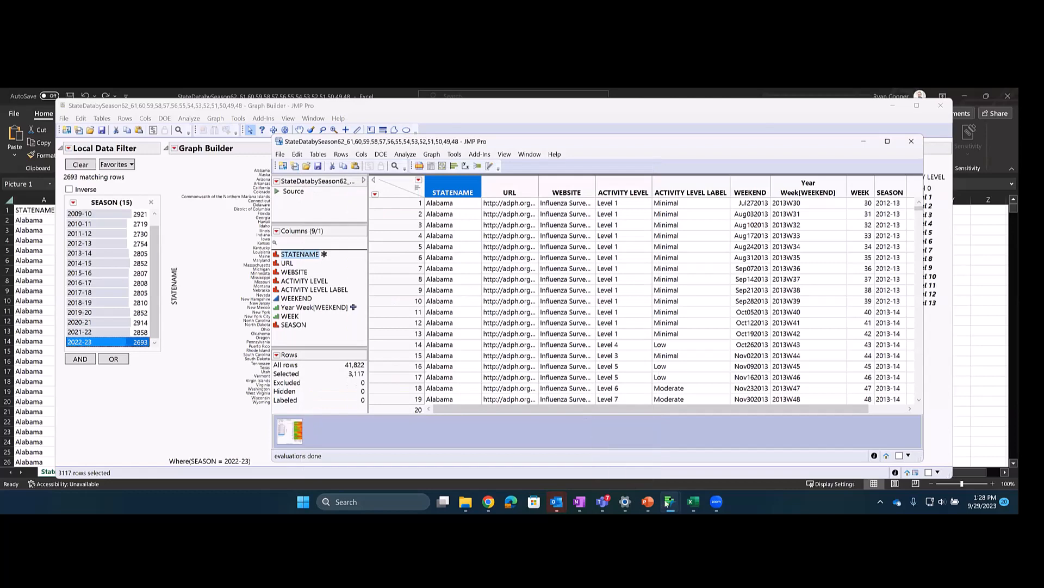
Run the prepared recode script to add the REGION column to the state flu data table.
{"action": "mouse_move", "coordinate": [667, 504]}
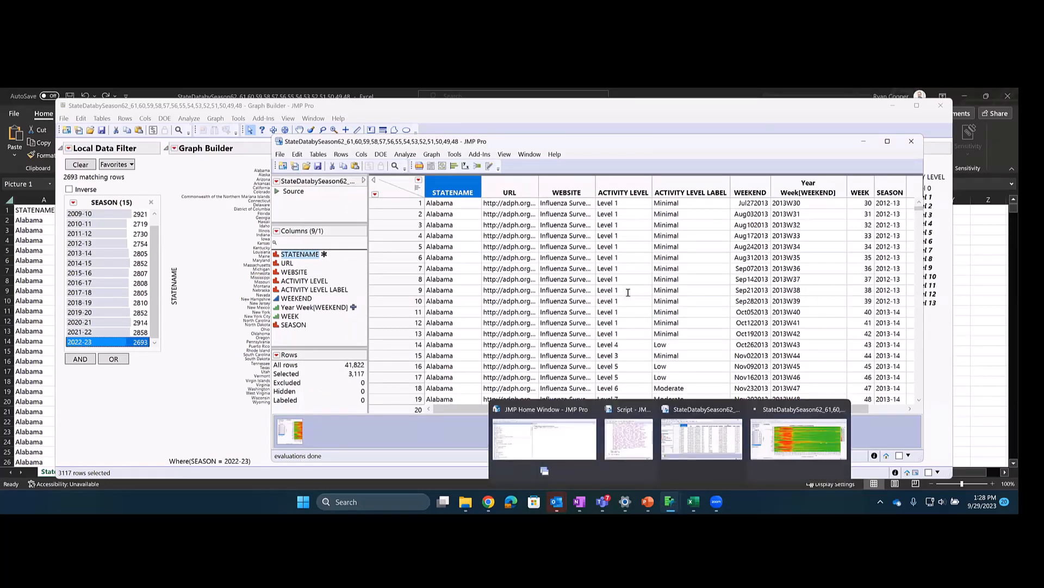
{"action": "left_click", "coordinate": [628, 438]}
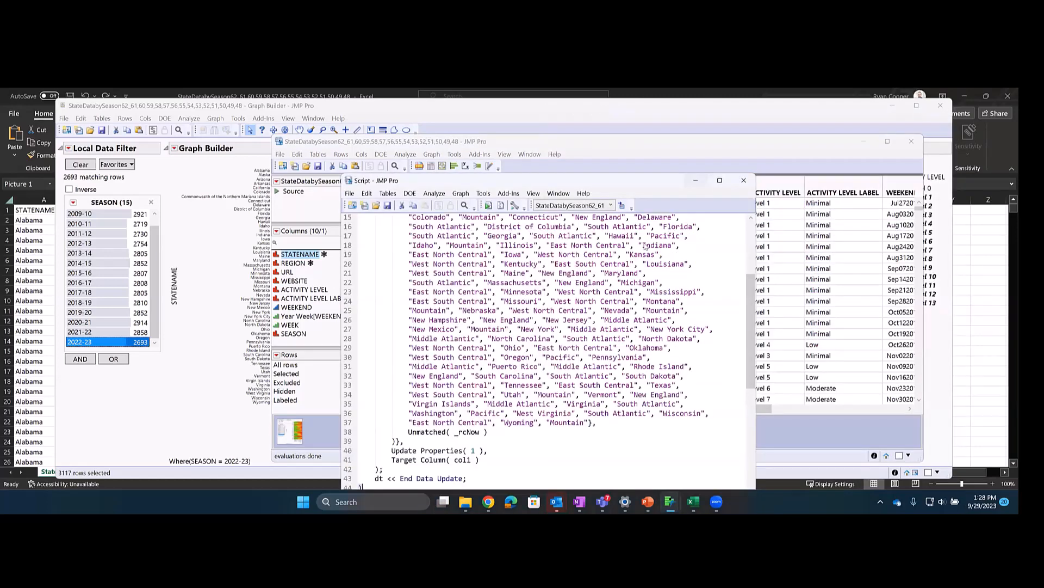
{"action": "left_click", "coordinate": [555, 177]}
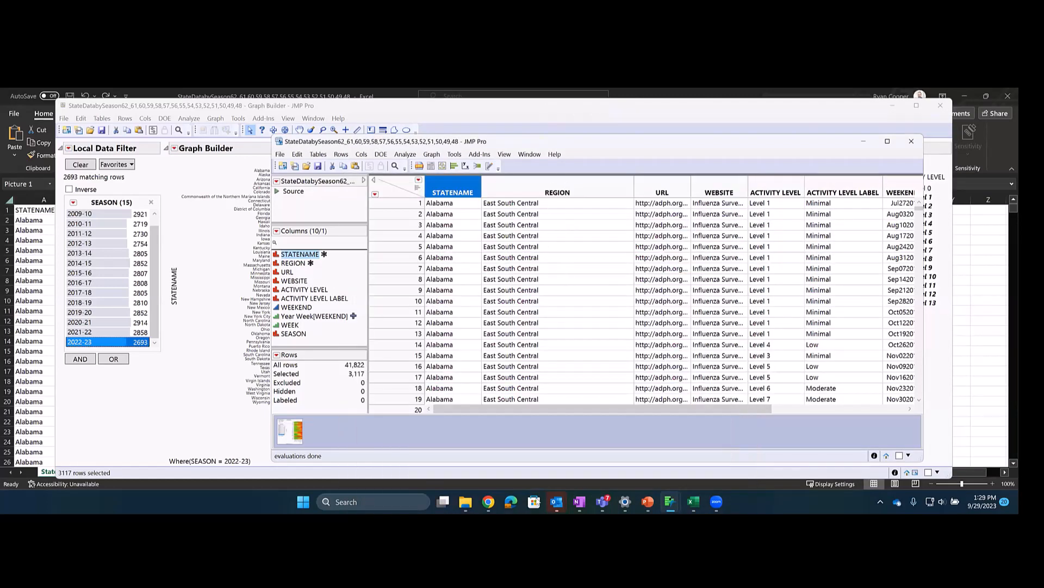
Clear the row selection in the state flu data table to remove the highlighted states from the heatmap.
{"action": "left_click", "coordinate": [689, 504]}
{"action": "mouse_move", "coordinate": [670, 500]}
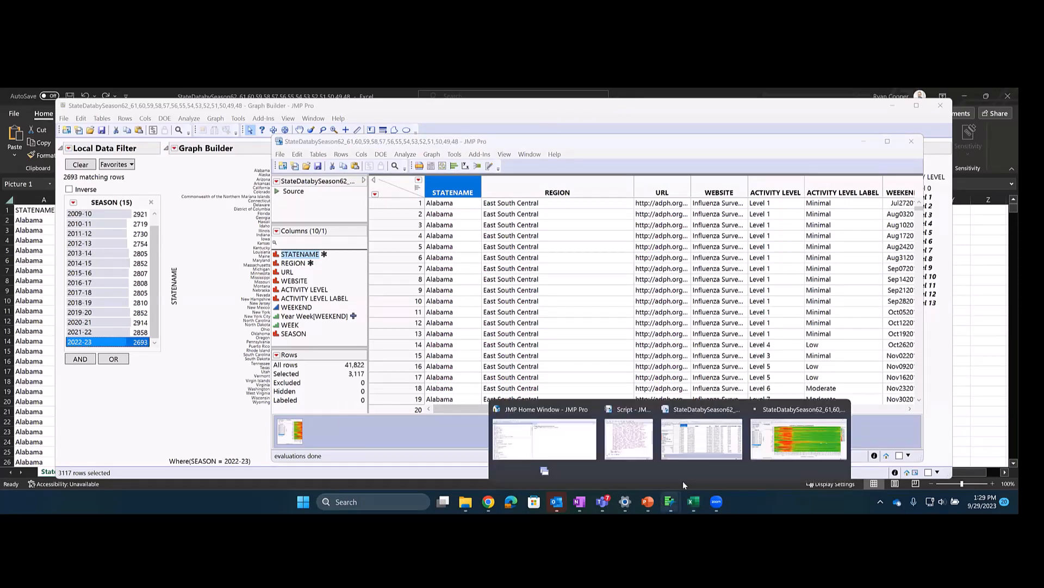
{"action": "left_click", "coordinate": [786, 435]}
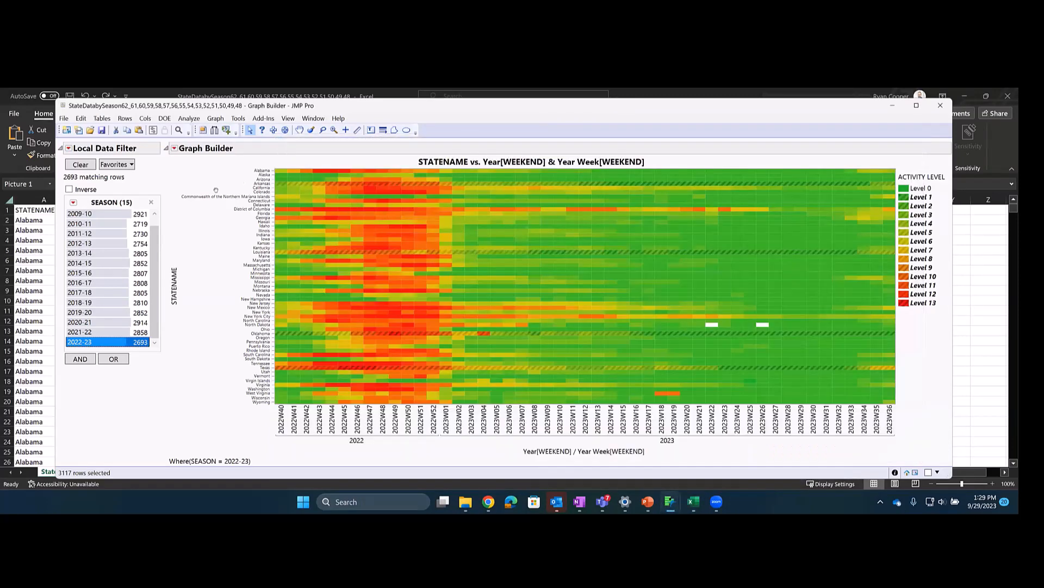
{"action": "mouse_move", "coordinate": [670, 501]}
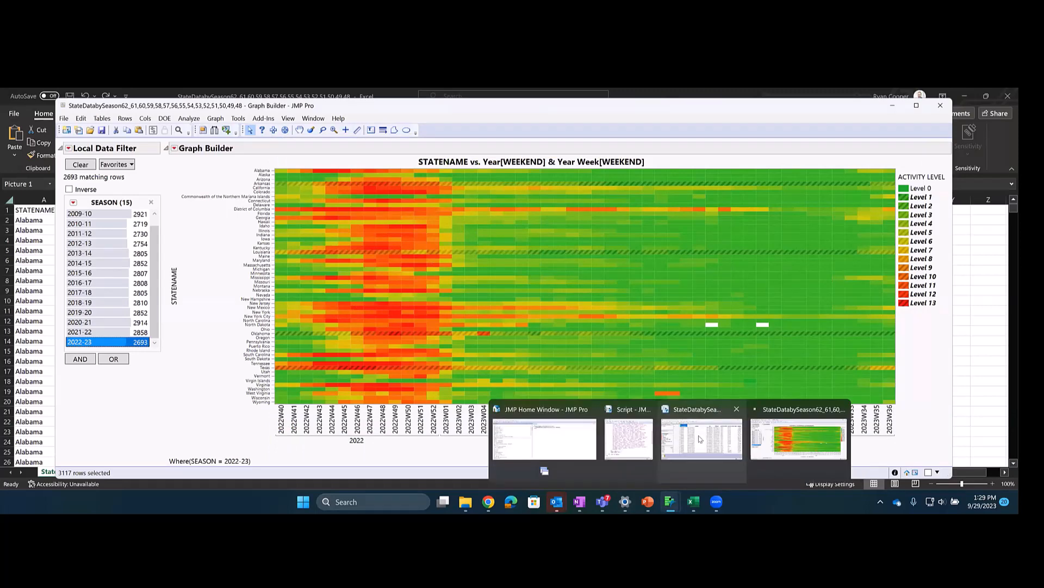
{"action": "left_click", "coordinate": [702, 440]}
{"action": "left_click", "coordinate": [389, 186]}
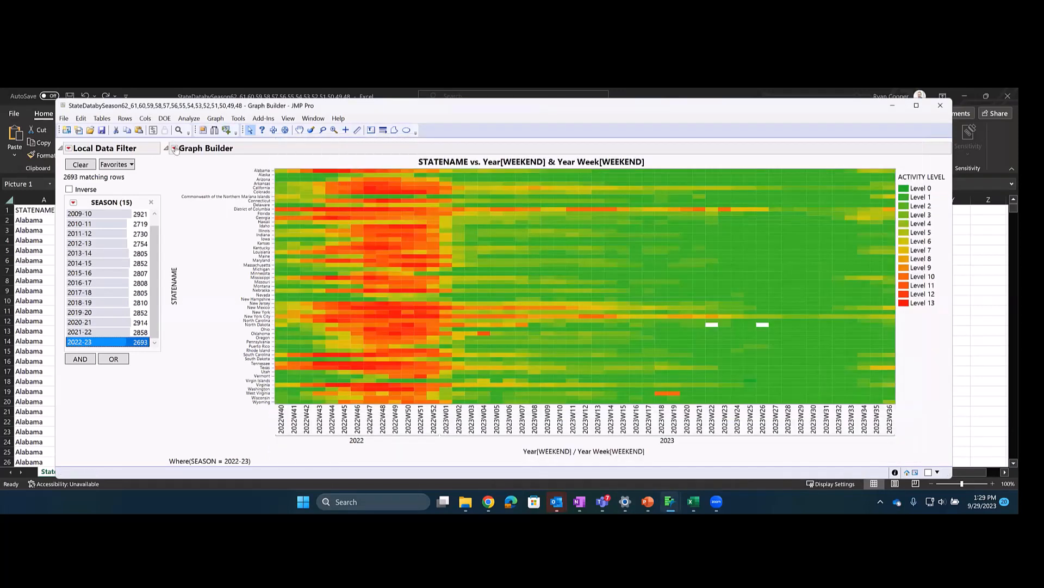
Show the Graph Builder control panel and nest STATENAME within REGION on the heatmap's Y axis.
{"action": "left_click", "coordinate": [174, 148]}
{"action": "left_click", "coordinate": [307, 230]}
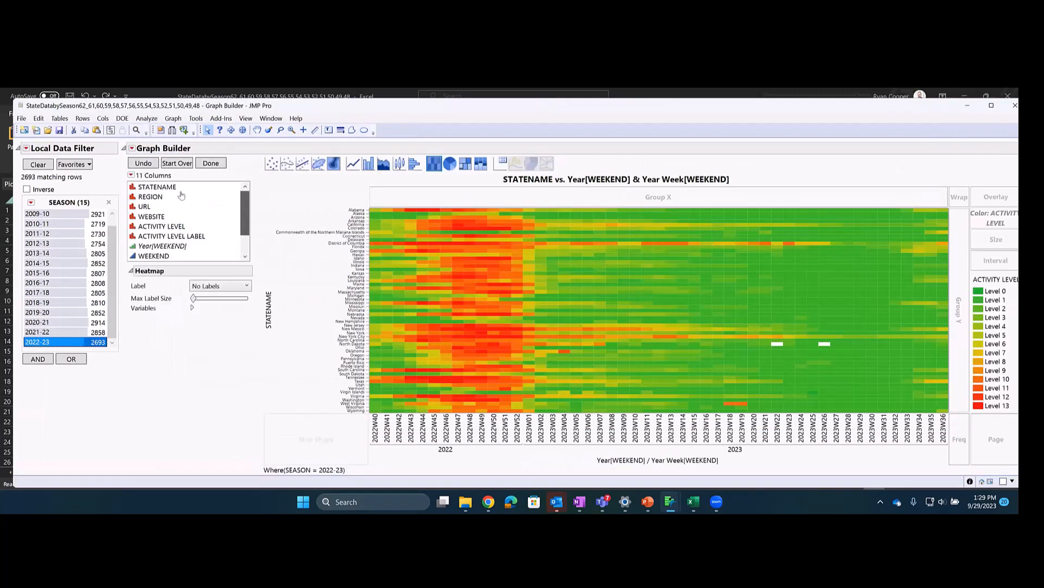
{"action": "left_click", "coordinate": [154, 199]}
{"action": "left_click_drag", "start_coordinate": [154, 201], "coordinate": [271, 307]}
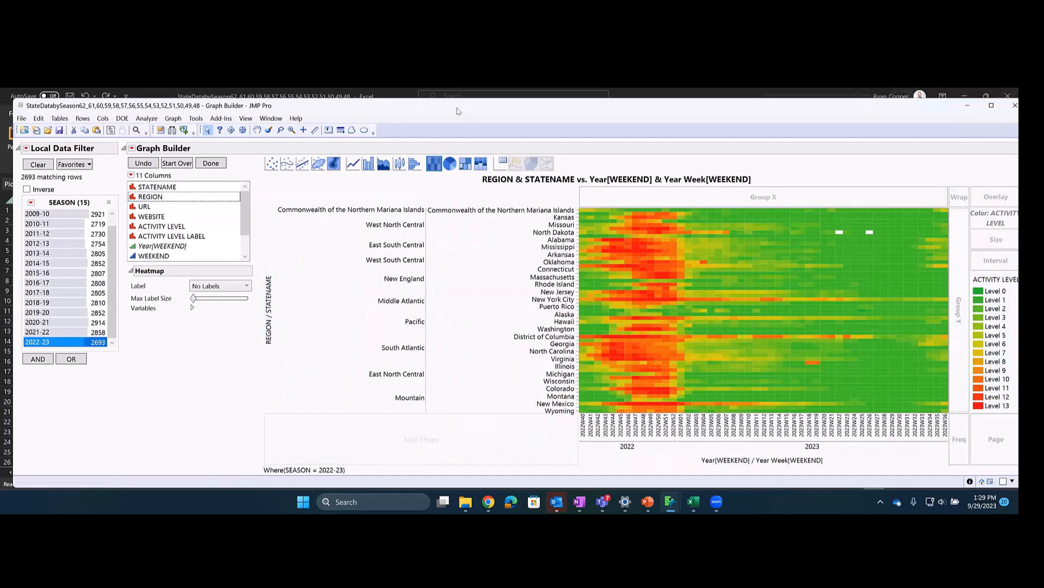
{"action": "left_click_drag", "start_coordinate": [457, 111], "coordinate": [439, 103]}
Open the Y axis settings and set the STATENAME label font size to 6.
{"action": "right_click", "coordinate": [545, 231]}
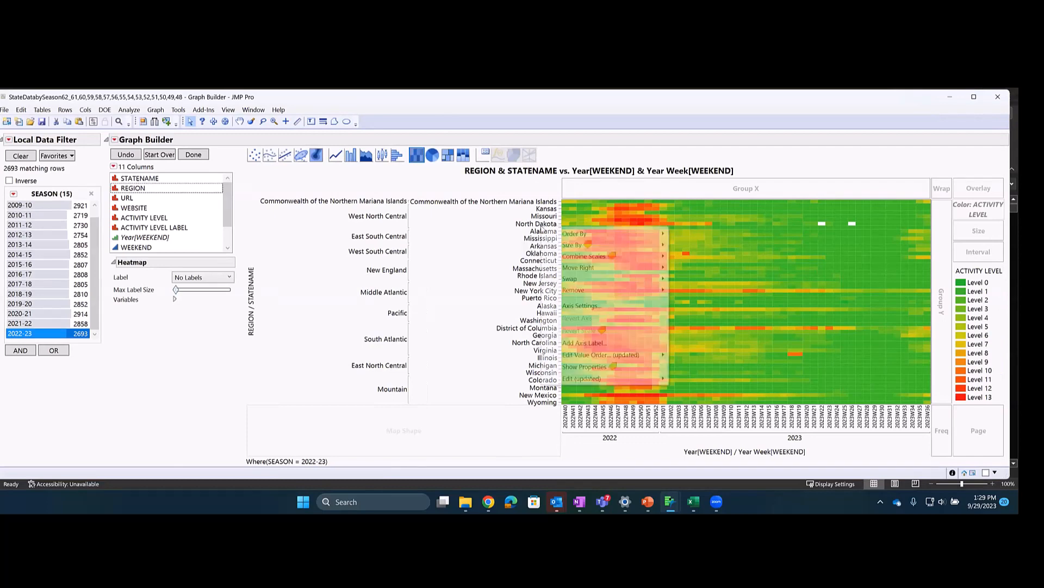
{"action": "left_click", "coordinate": [585, 307]}
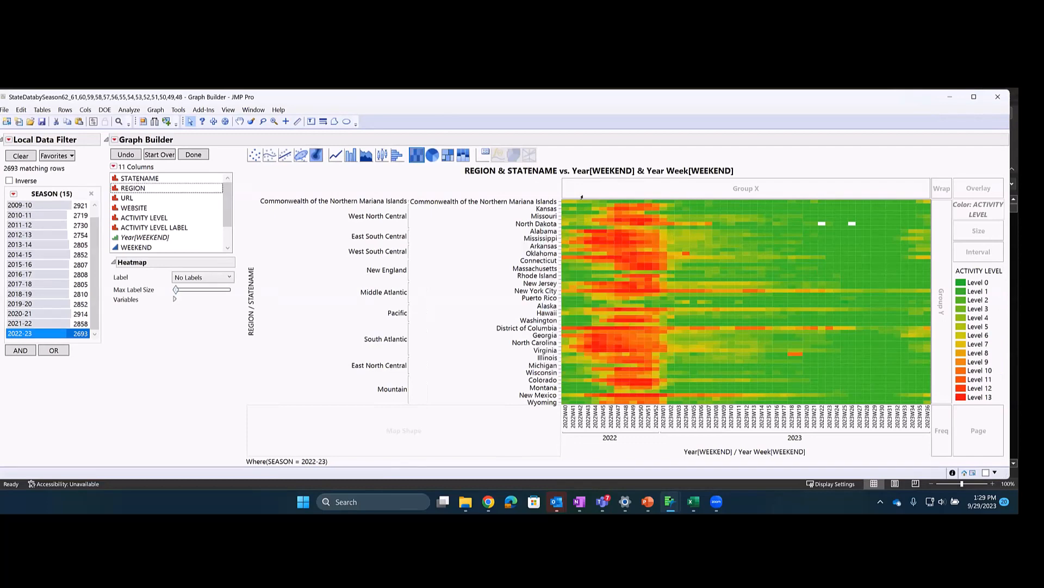
{"action": "left_click", "coordinate": [427, 178]}
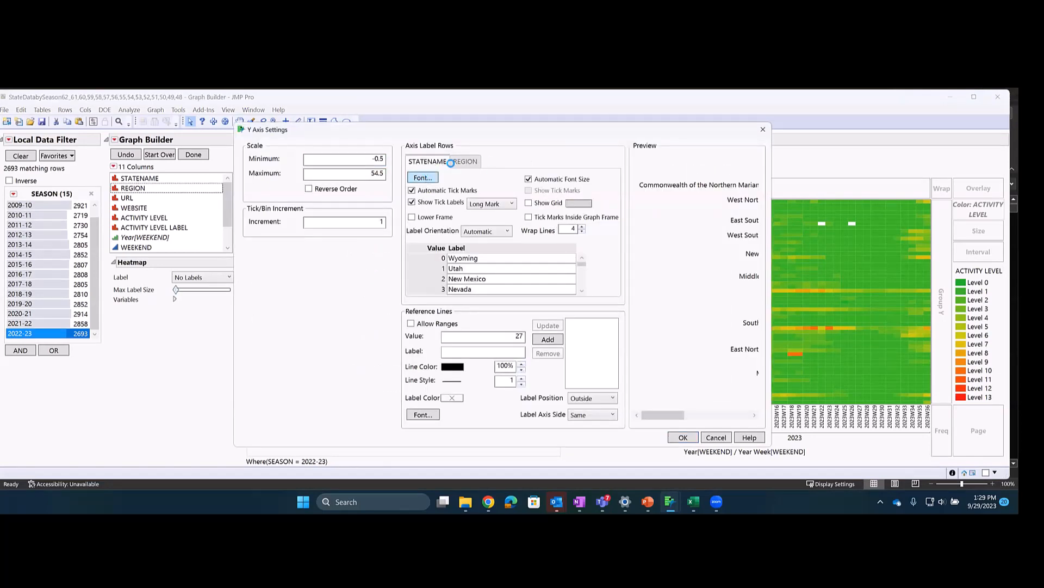
{"action": "double_click", "coordinate": [551, 223]}
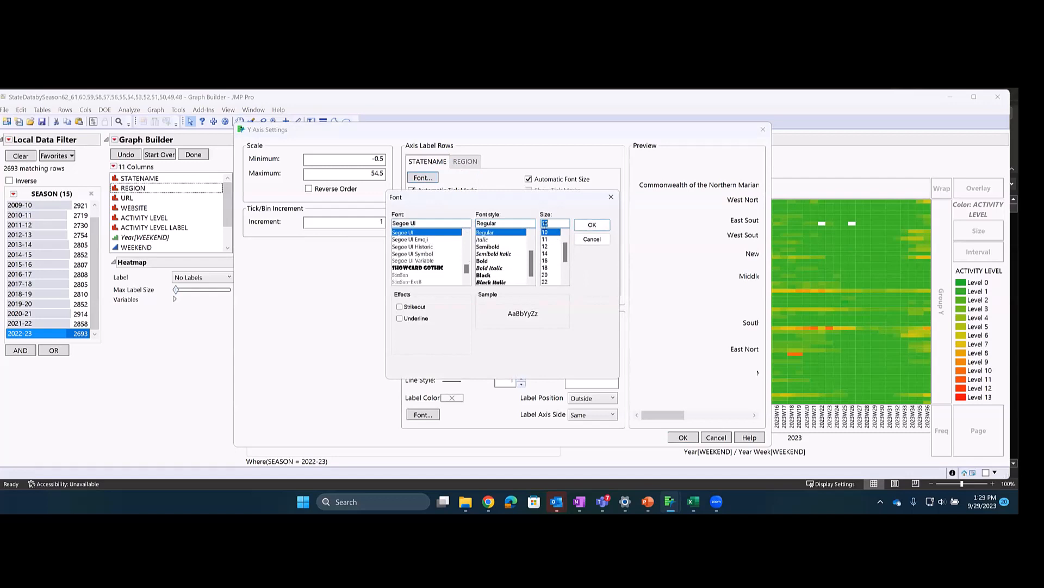
{"action": "type", "text": "6"}
{"action": "left_click", "coordinate": [592, 225]}
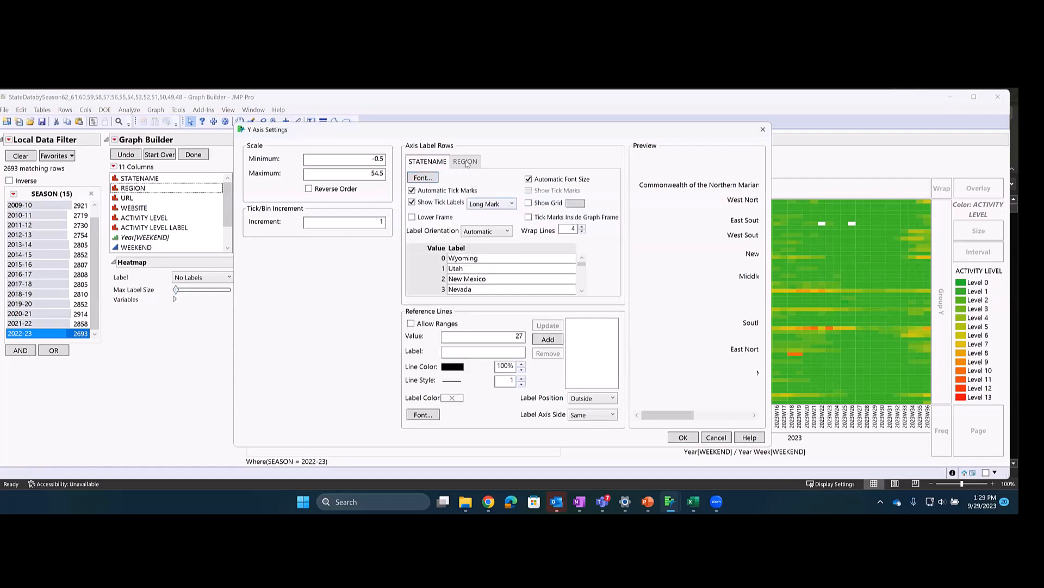
Set the REGION label font size to 6, apply the axis settings and finish editing the graph.
{"action": "left_click", "coordinate": [465, 163]}
{"action": "left_click", "coordinate": [424, 178]}
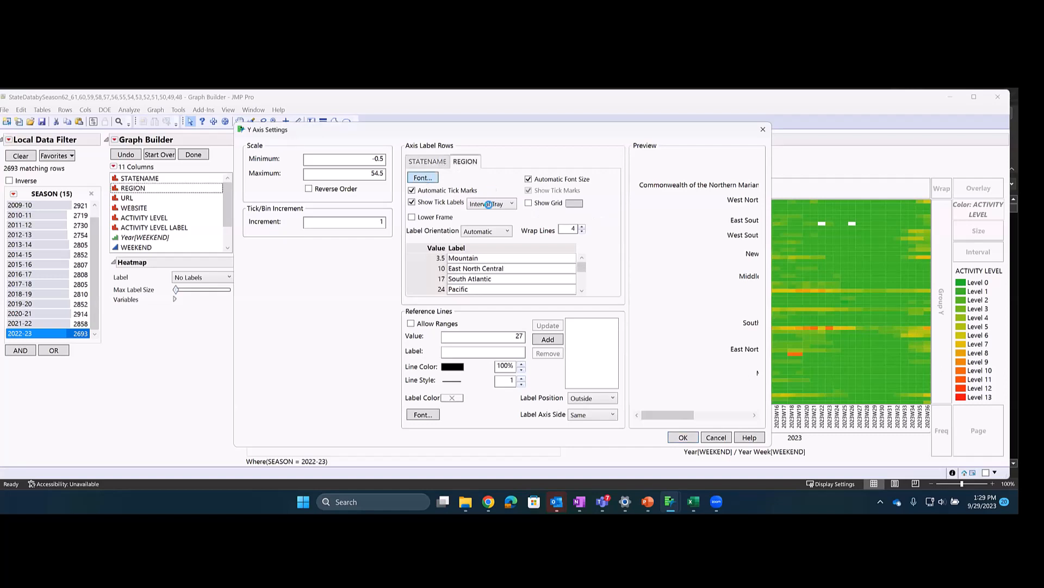
{"action": "left_click", "coordinate": [544, 230]}
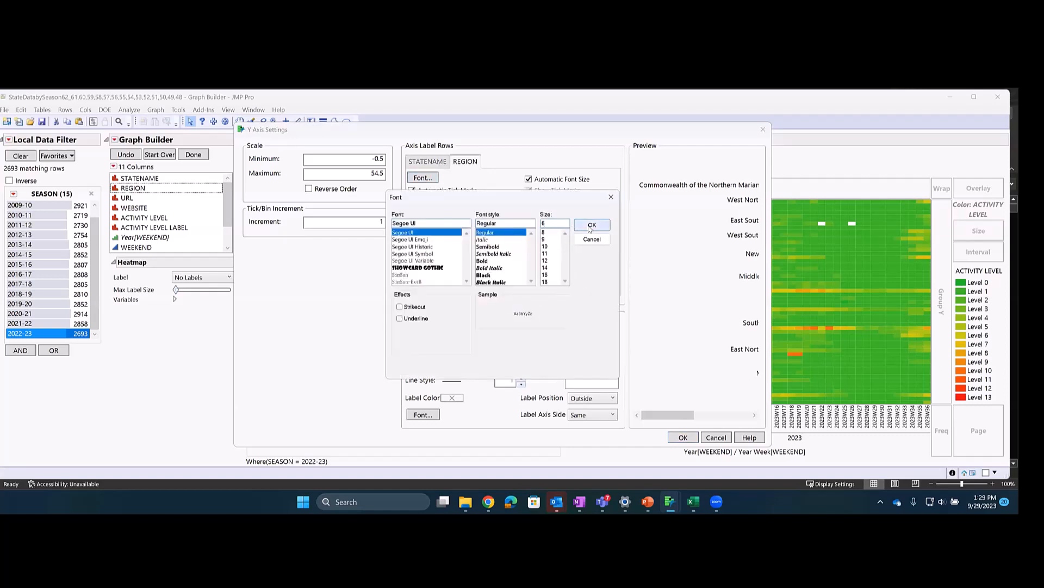
{"action": "left_click", "coordinate": [587, 229]}
{"action": "left_click", "coordinate": [682, 440]}
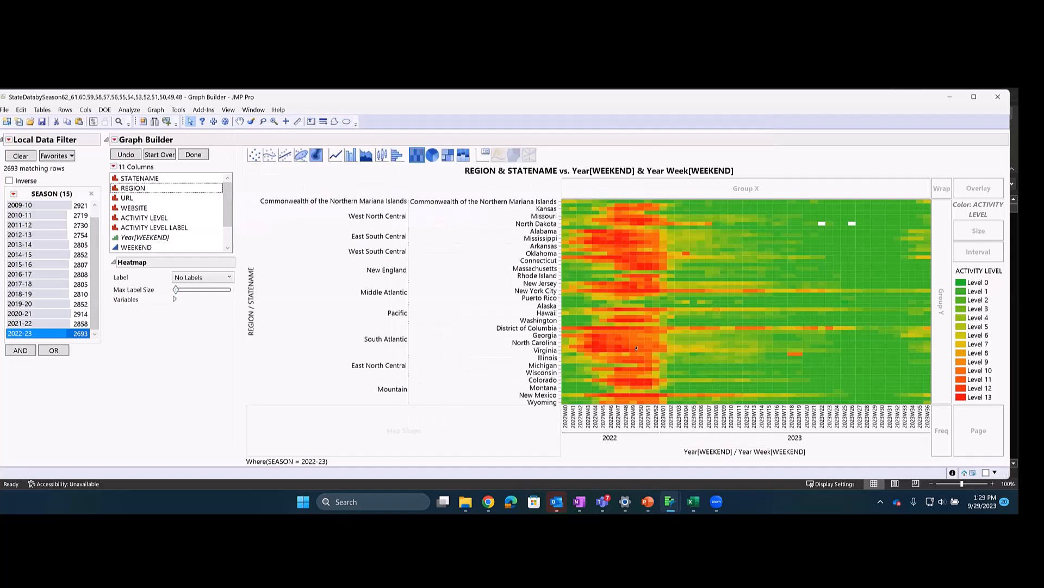
{"action": "left_click", "coordinate": [196, 157]}
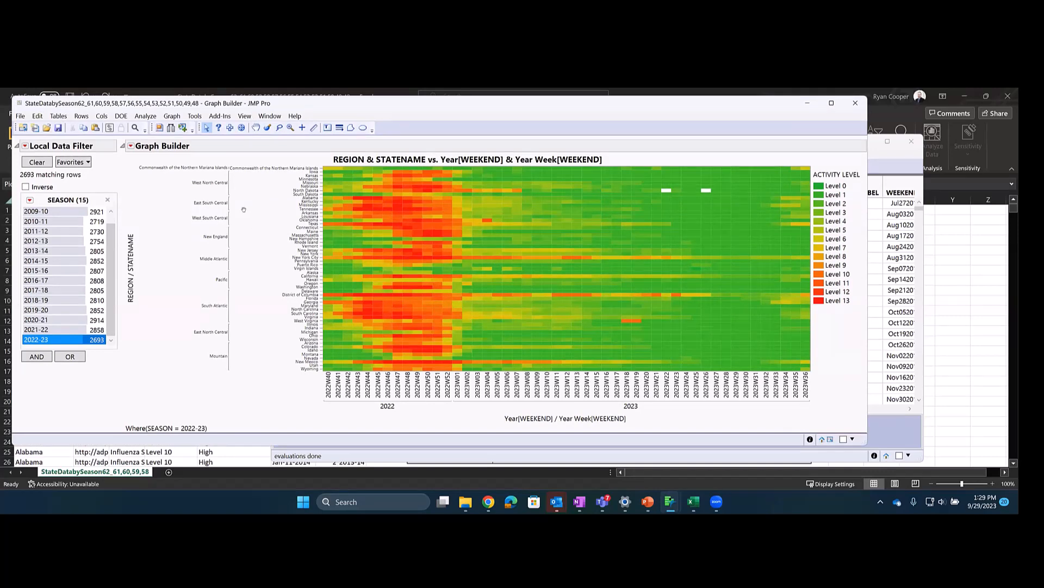
Enlarge the graph window and compare the region heatmap for seasons 2021-22, 2020-21 and 2019-20 and for all seasons together.
{"action": "left_click_drag", "start_coordinate": [865, 439], "coordinate": [894, 448]}
{"action": "left_click", "coordinate": [59, 325]}
{"action": "left_click", "coordinate": [59, 320]}
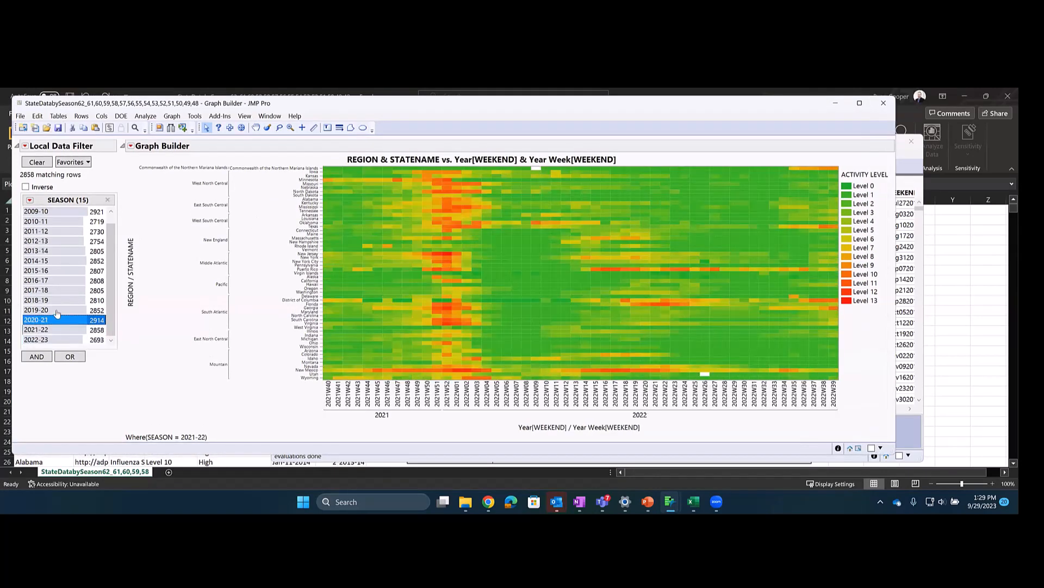
{"action": "left_click", "coordinate": [58, 311]}
{"action": "left_click", "coordinate": [58, 312], "text": "ctrl"}
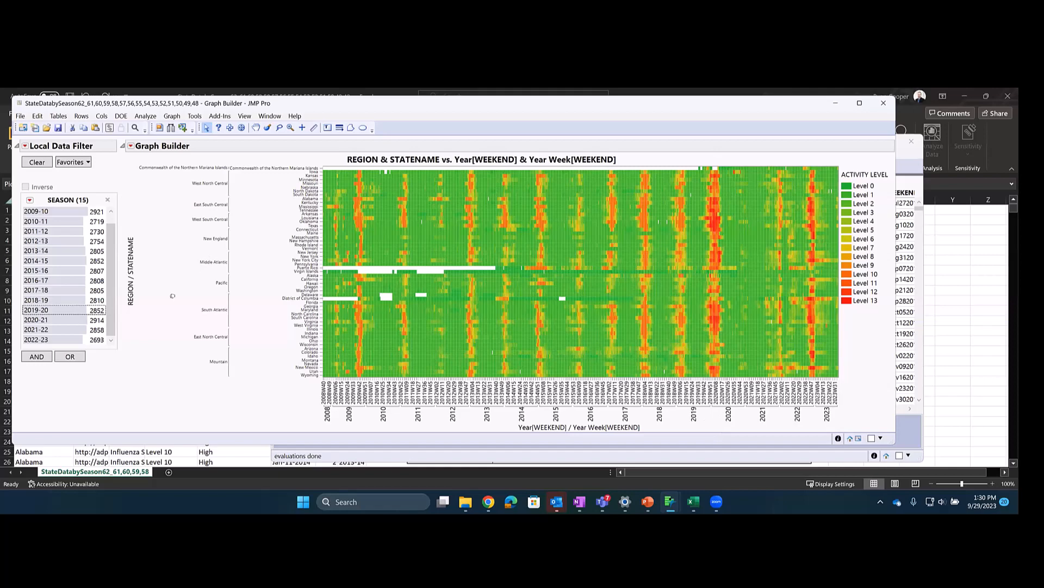
{"action": "left_click", "coordinate": [43, 312]}
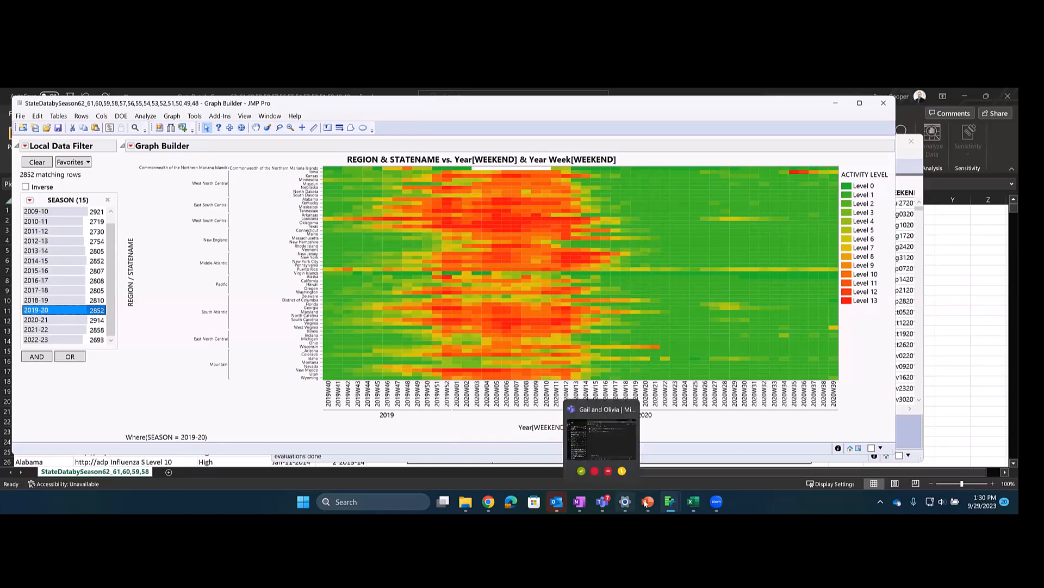
Close the state flu data table in JMP without saving its changes.
{"action": "mouse_move", "coordinate": [646, 503]}
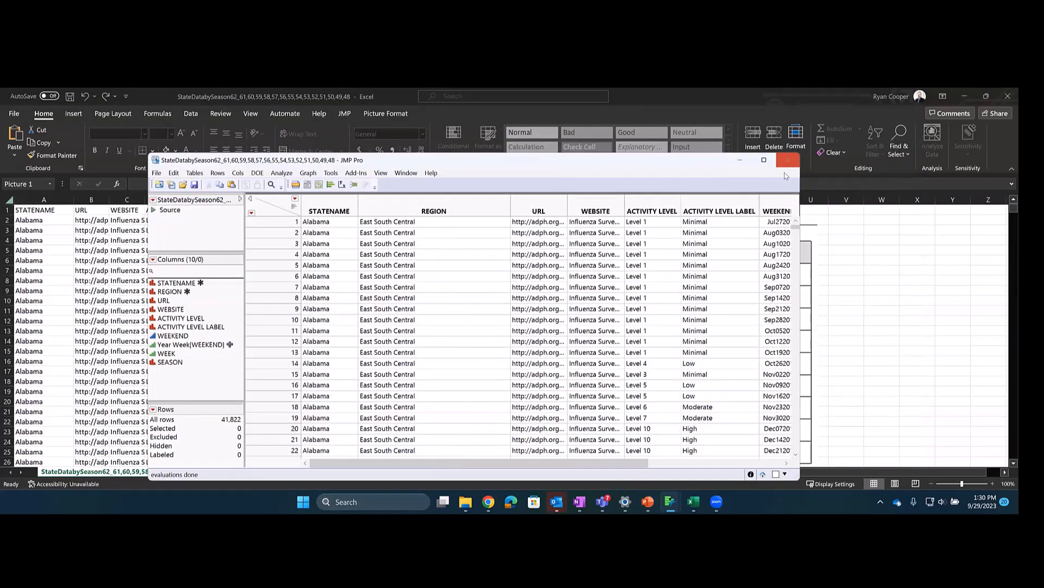
{"action": "left_click", "coordinate": [787, 160]}
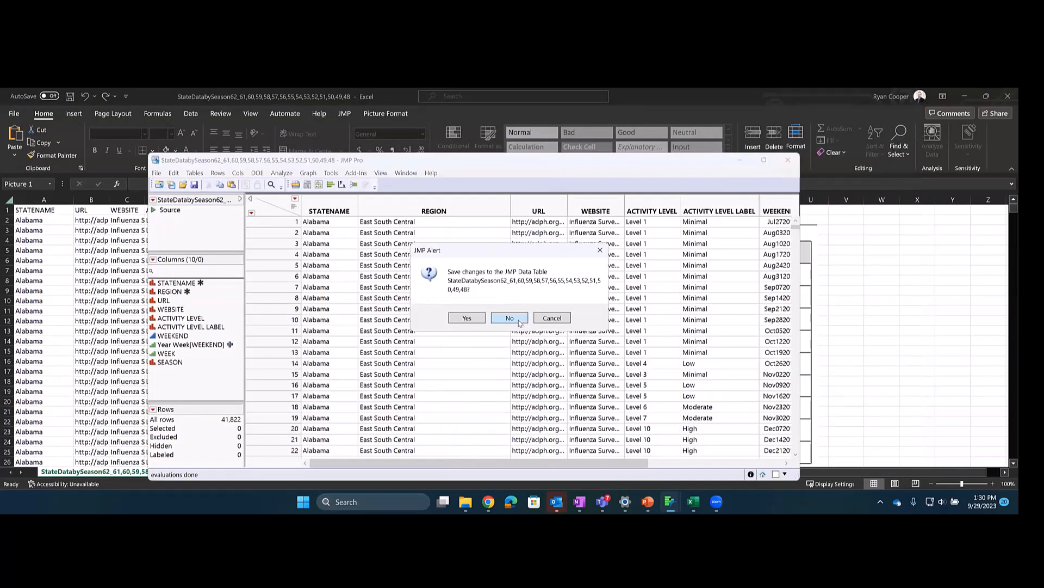
{"action": "left_click", "coordinate": [509, 319]}
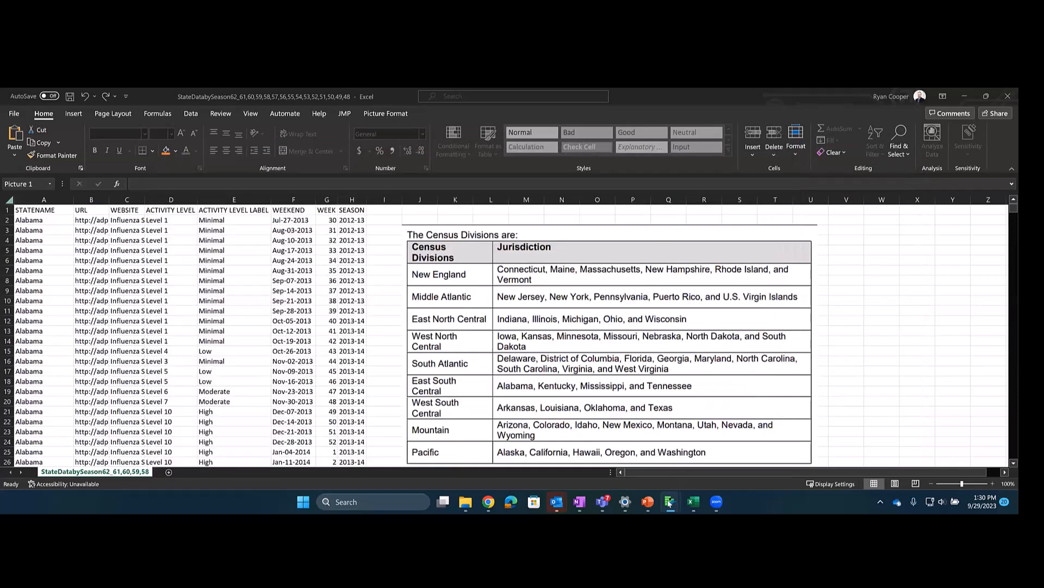
Switch to PowerPoint and present slide 8, the influenza-like illness ratio end result, as a slide show.
{"action": "left_click", "coordinate": [647, 501]}
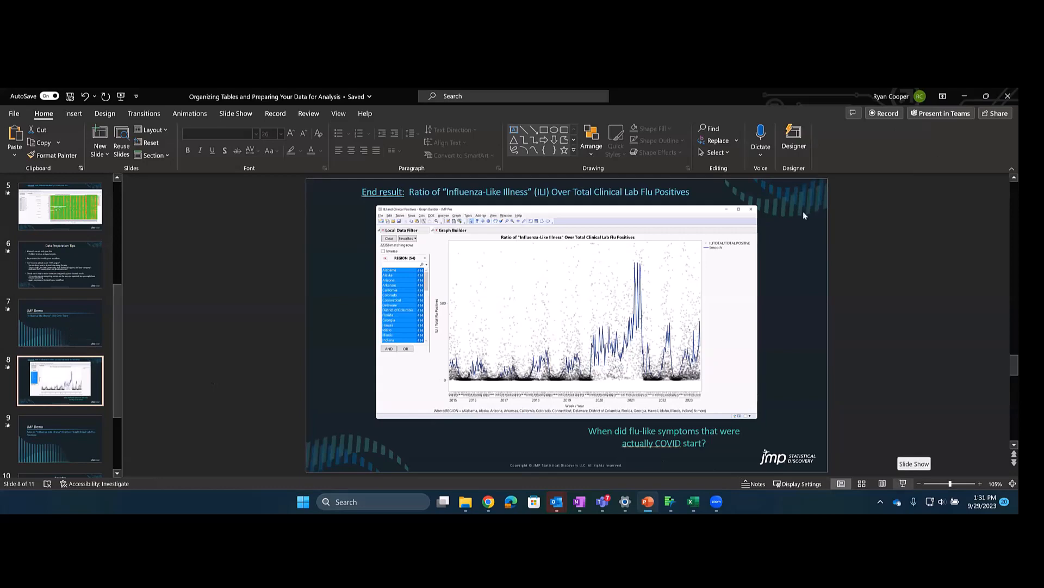
{"action": "key", "text": "shift+F5"}
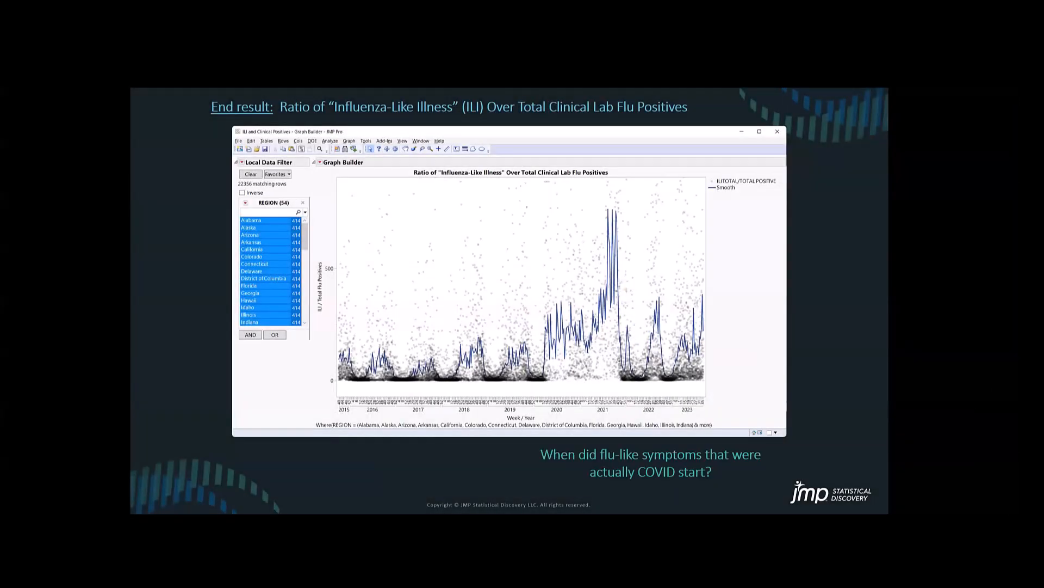
{"action": "key", "text": "Escape"}
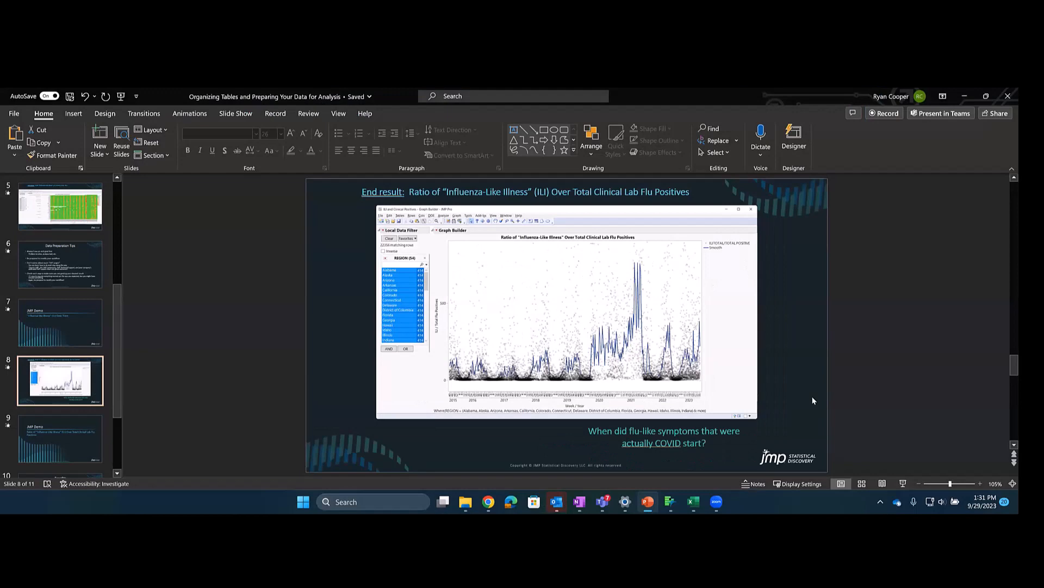
{"action": "left_click", "coordinate": [903, 483]}
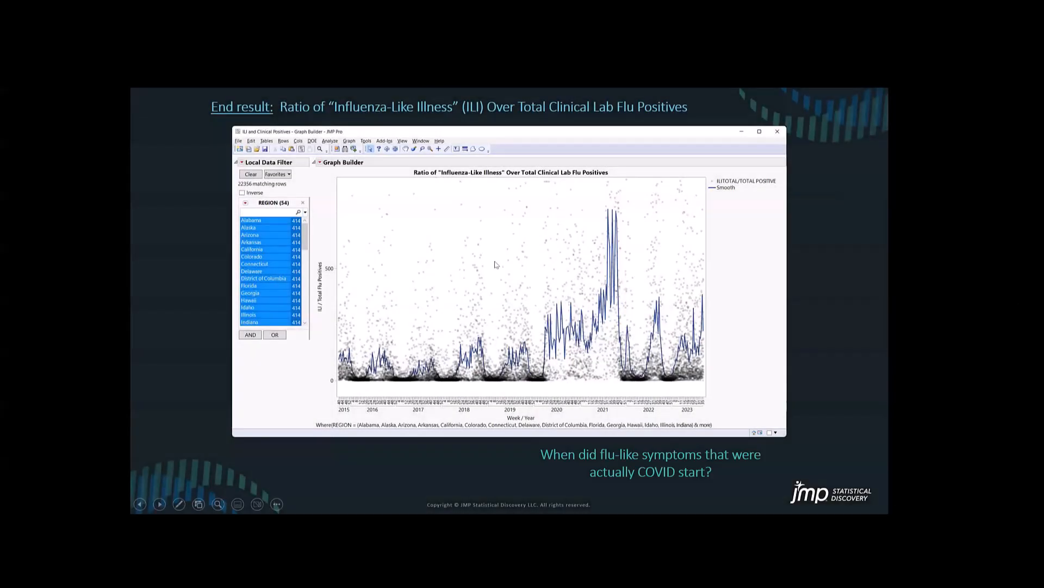
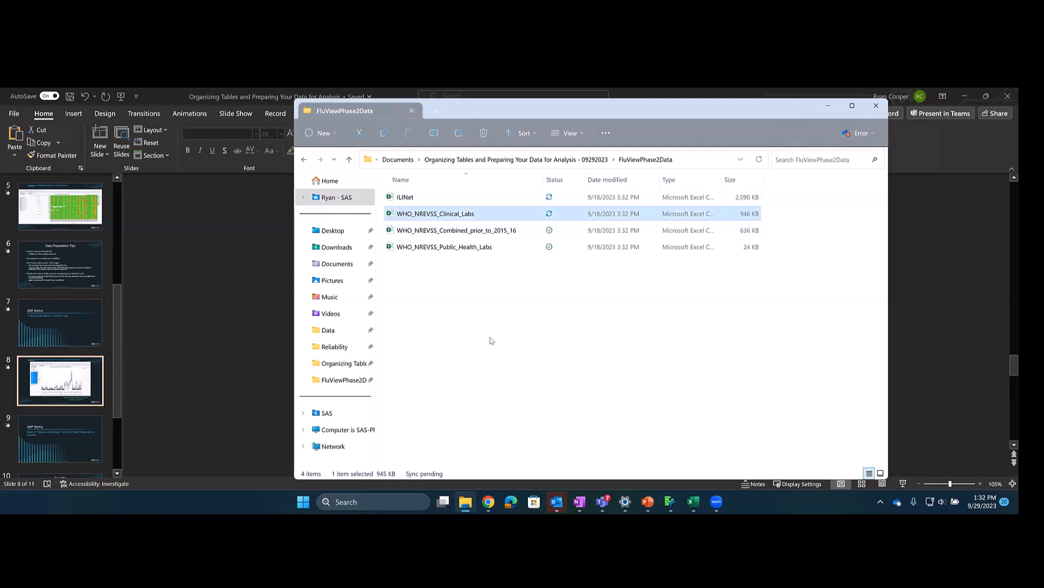
Review the files in the FluViewPhase2Data folder and select ILINet and WHO_NREVSS_Clinical_Labs together.
{"action": "left_click", "coordinate": [469, 233]}
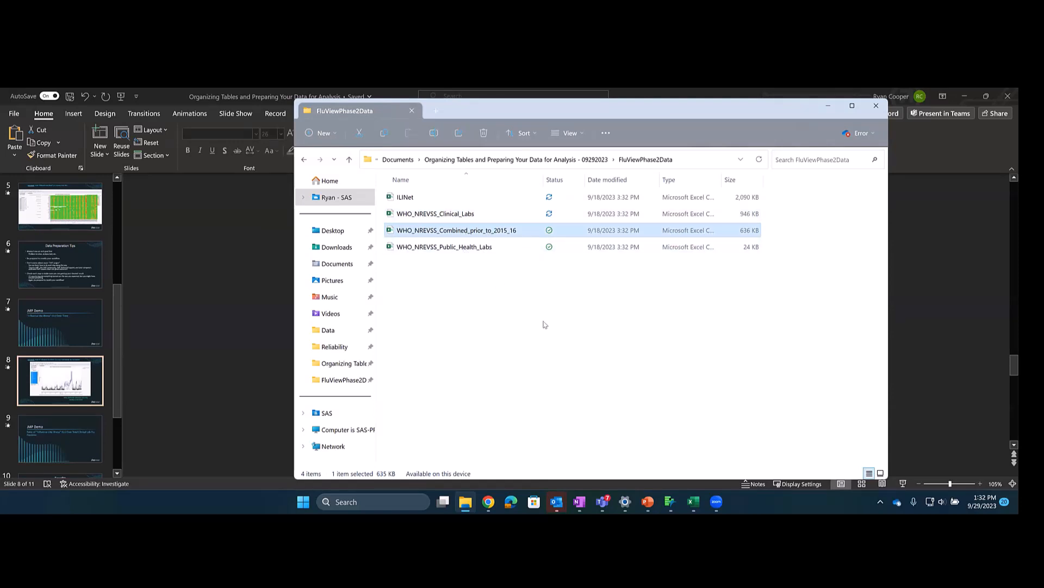
{"action": "left_click", "coordinate": [465, 249]}
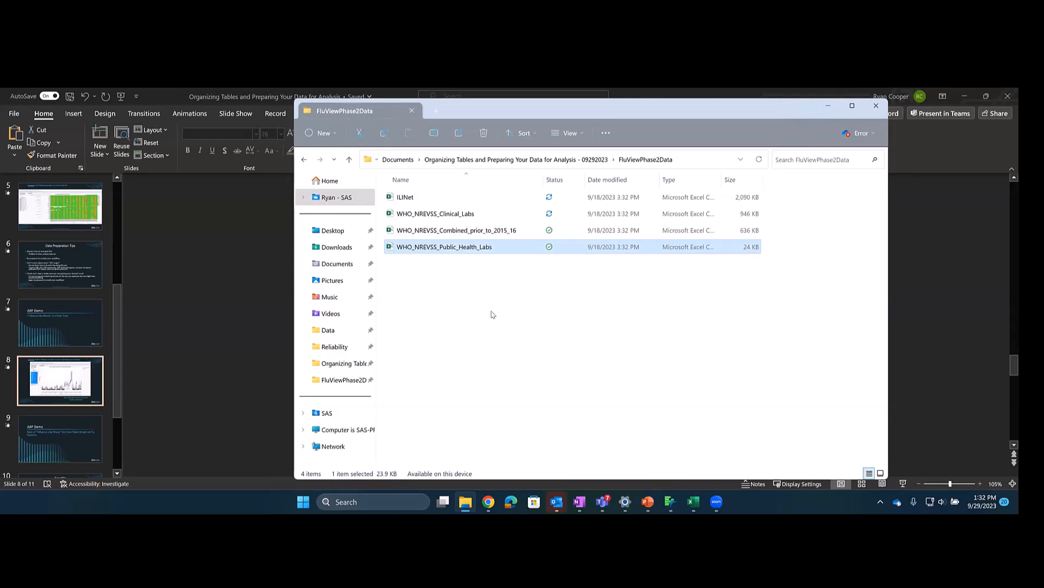
{"action": "left_click", "coordinate": [445, 215]}
{"action": "left_click", "coordinate": [446, 201]}
{"action": "key", "text": "shift+Down"}
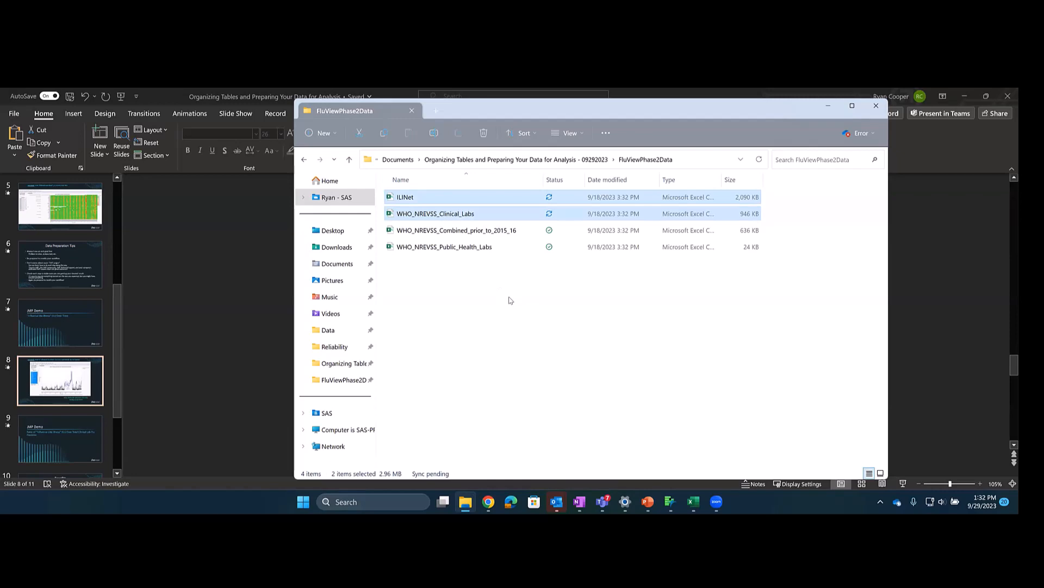
Switch to the ILINet workbook in Excel and select the REGION, YEAR and WEEK columns.
{"action": "left_click", "coordinate": [695, 501]}
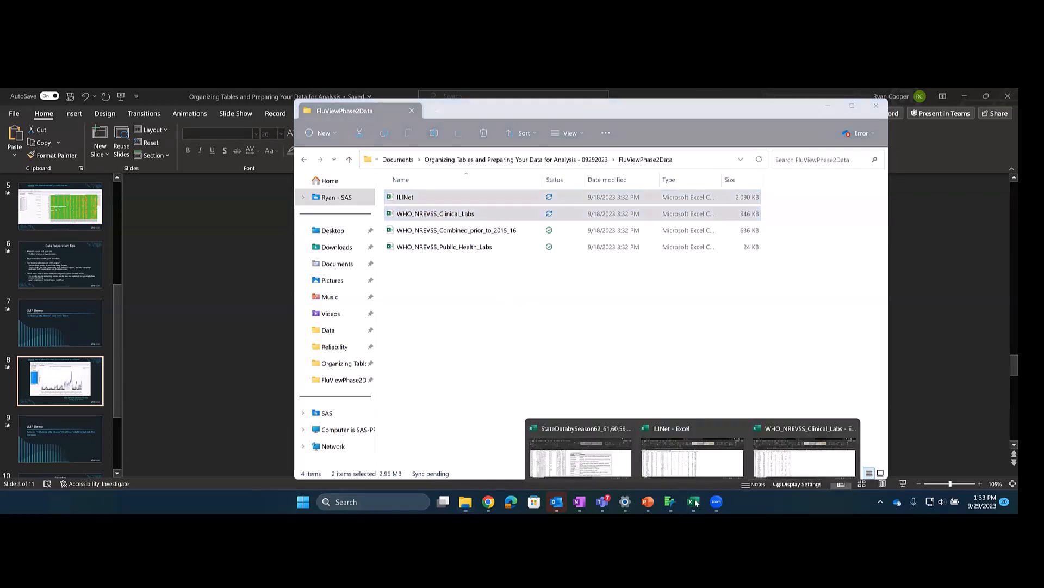
{"action": "left_click", "coordinate": [690, 456]}
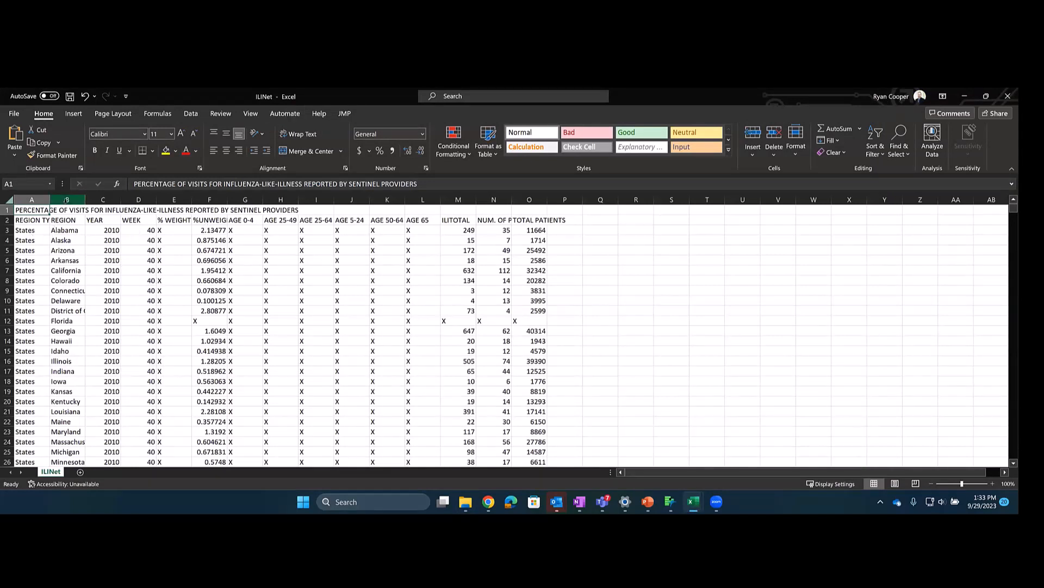
{"action": "left_click_drag", "start_coordinate": [67, 199], "coordinate": [143, 199]}
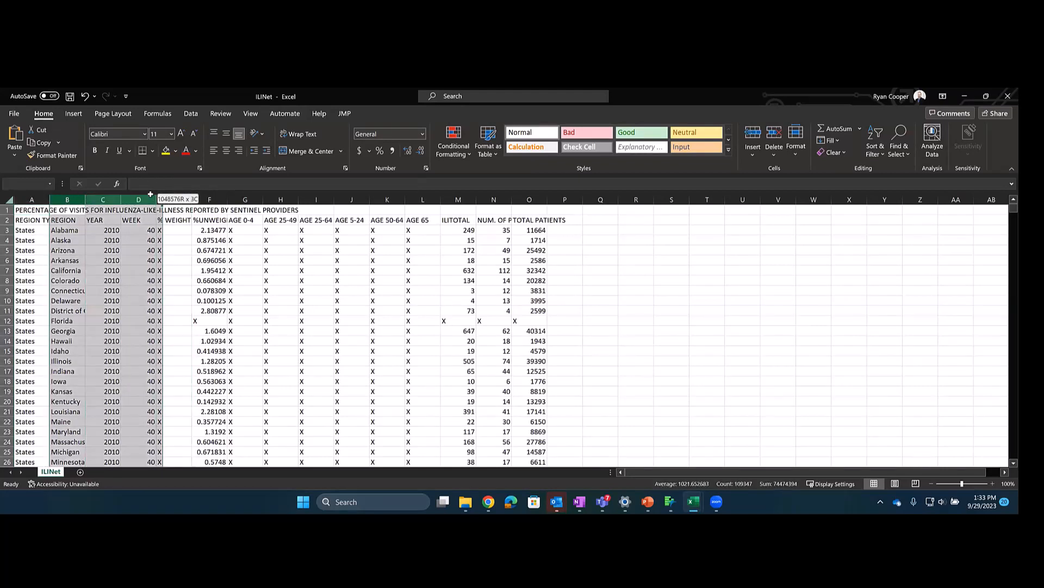
Add the ILITOTAL column to the ILINet selection and switch to the WHO_NREVSS_Clinical_Labs workbook.
{"action": "left_click", "coordinate": [458, 200], "text": "ctrl"}
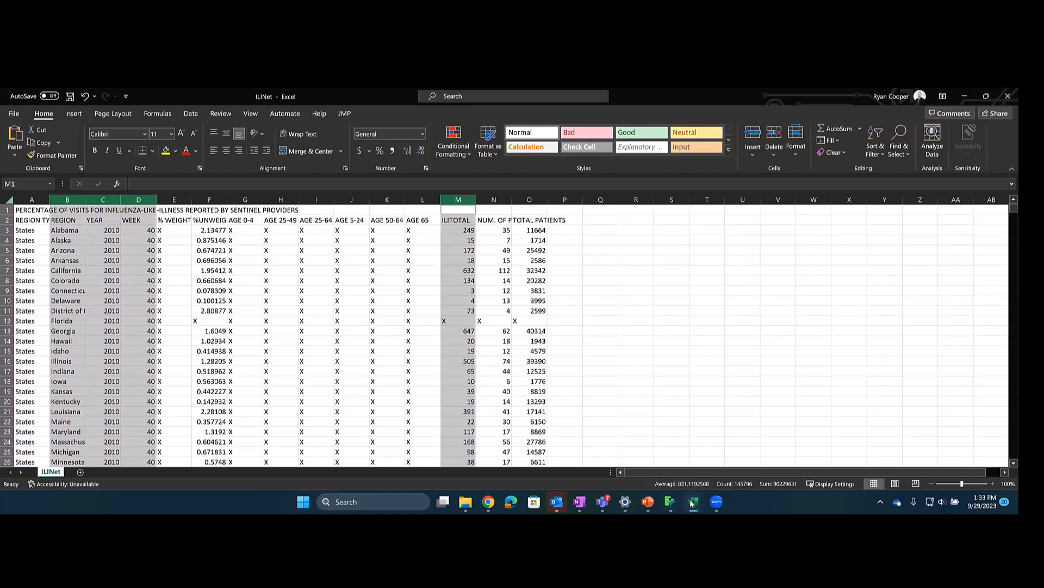
{"action": "mouse_move", "coordinate": [693, 504]}
{"action": "left_click", "coordinate": [784, 460]}
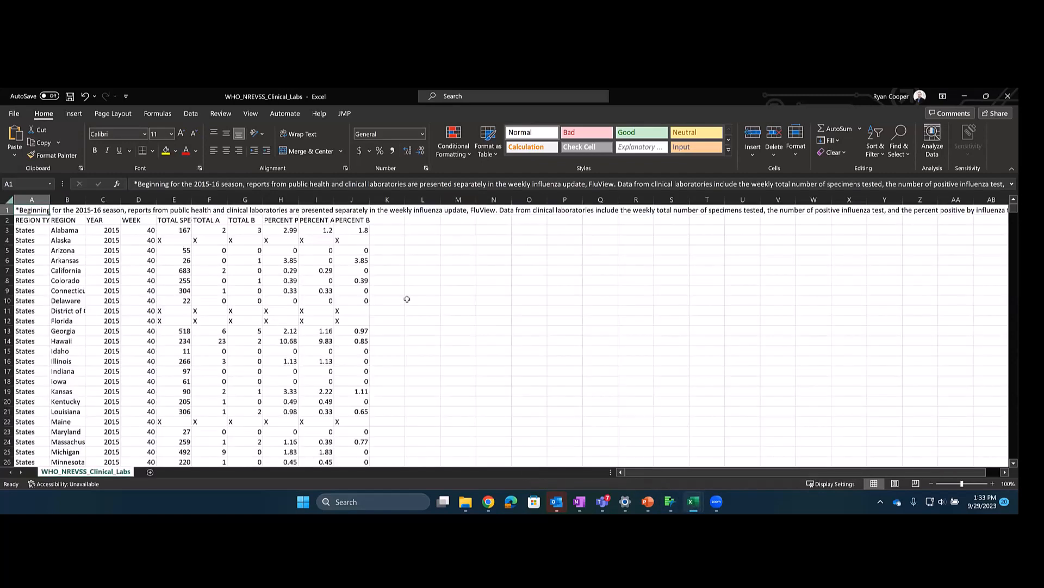
Widen the TOTAL SPECIMENS and PERCENT POSITIVE columns, and select the REGION, YEAR, WEEK, TOTAL A and TOTAL B columns together.
{"action": "left_click_drag", "start_coordinate": [67, 200], "coordinate": [140, 200]}
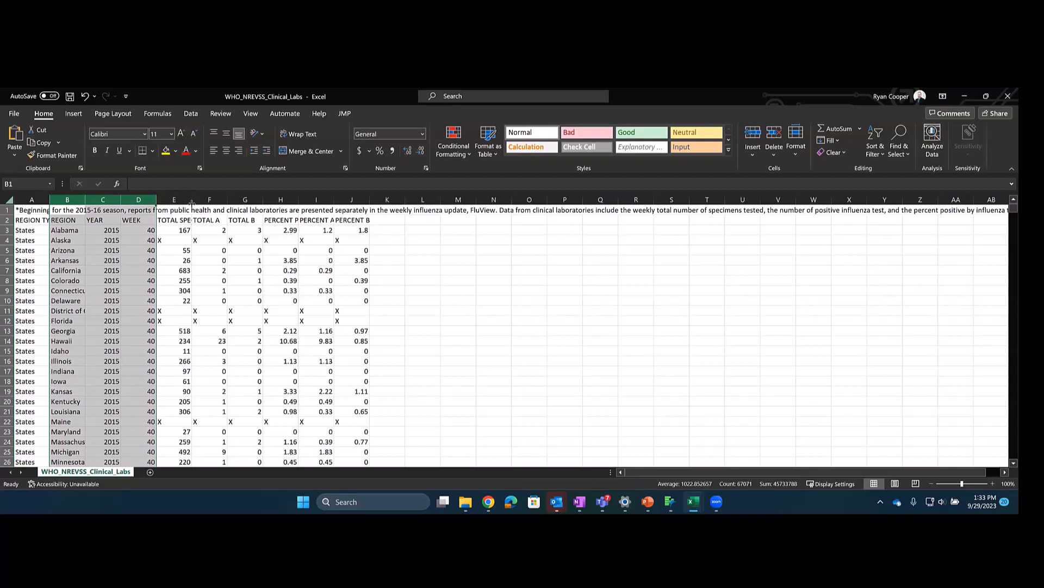
{"action": "left_click_drag", "start_coordinate": [192, 200], "coordinate": [213, 200]}
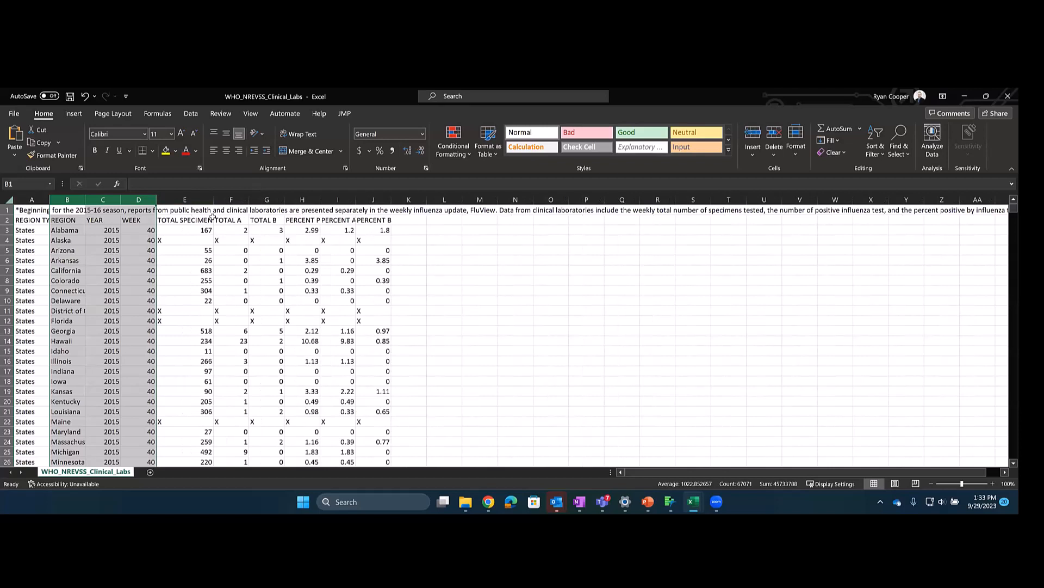
{"action": "left_click_drag", "start_coordinate": [242, 200], "coordinate": [250, 202]}
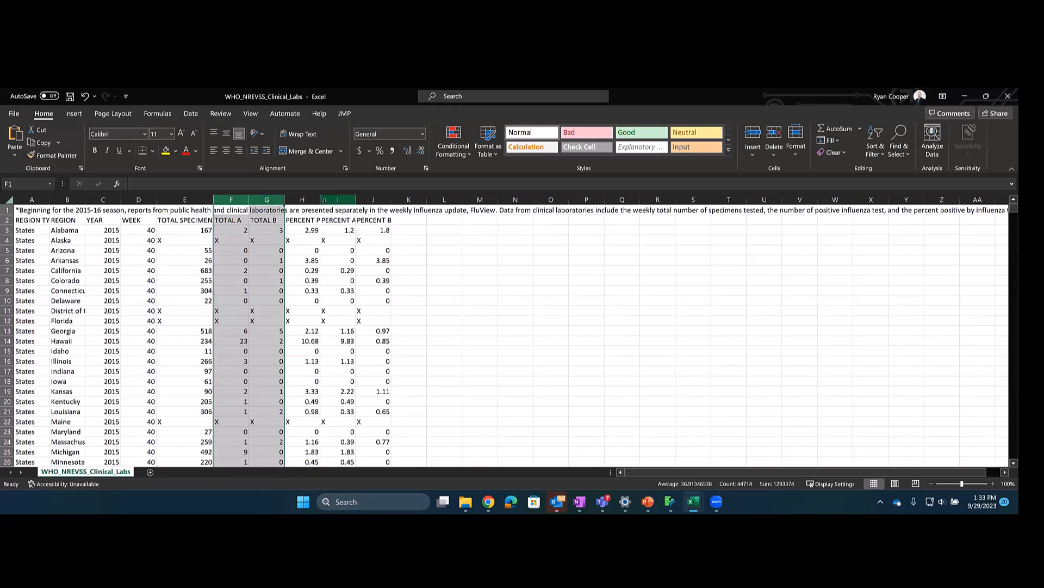
{"action": "left_click_drag", "start_coordinate": [321, 199], "coordinate": [335, 199]}
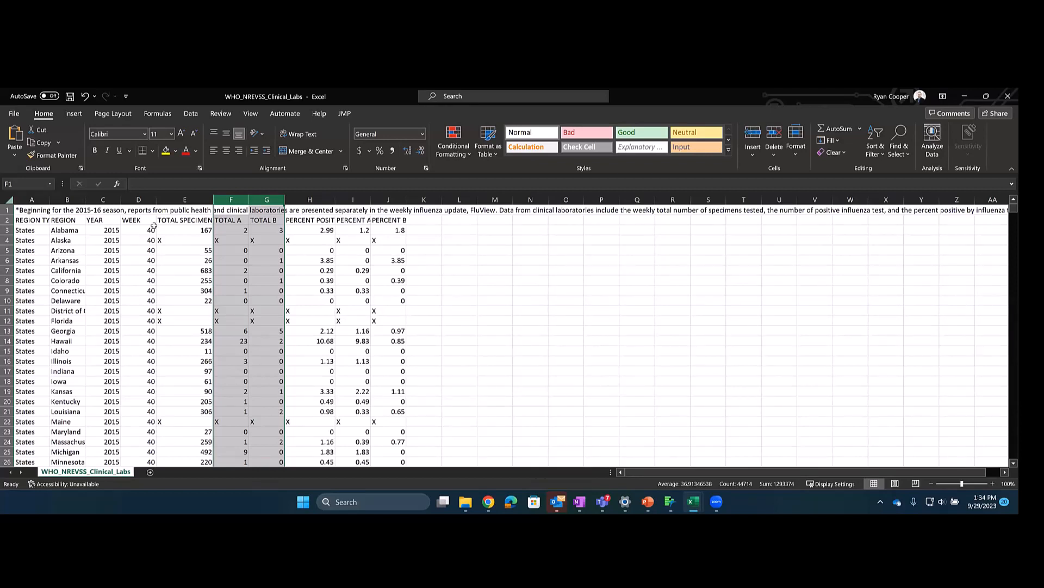
{"action": "left_click_drag", "start_coordinate": [67, 200], "coordinate": [132, 196]}
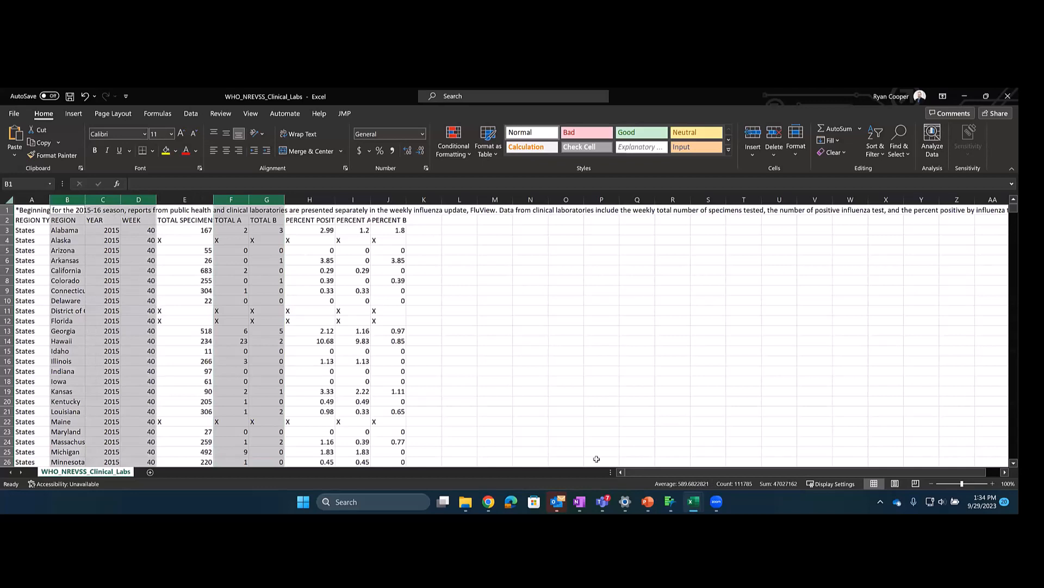
Revisit the ILINet workbook, switch to JMP and choose ILINet from the FluViewPhase2Data folder as the data file to open.
{"action": "mouse_move", "coordinate": [695, 503]}
{"action": "left_click", "coordinate": [693, 452]}
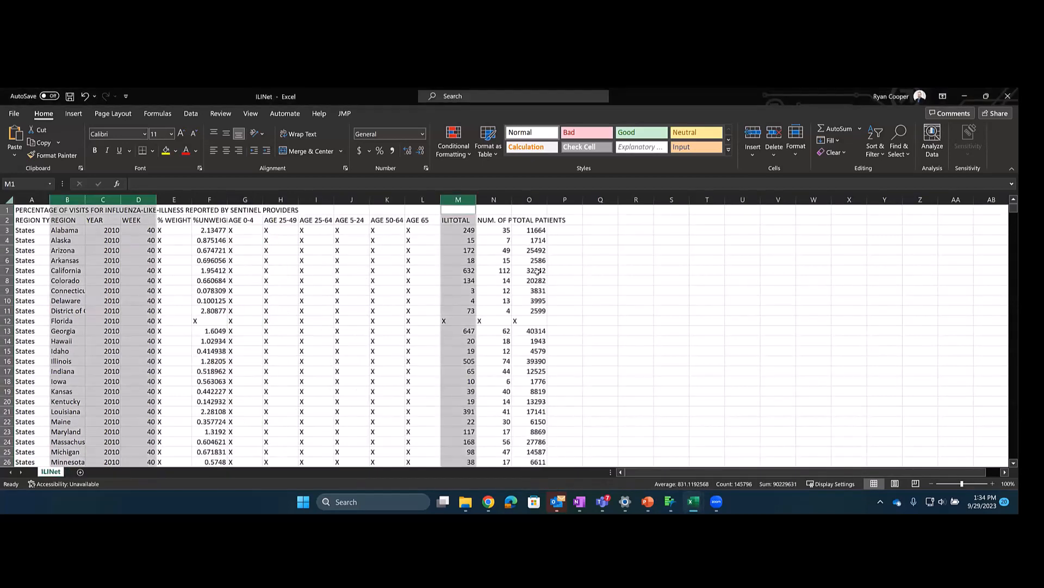
{"action": "mouse_move", "coordinate": [672, 504]}
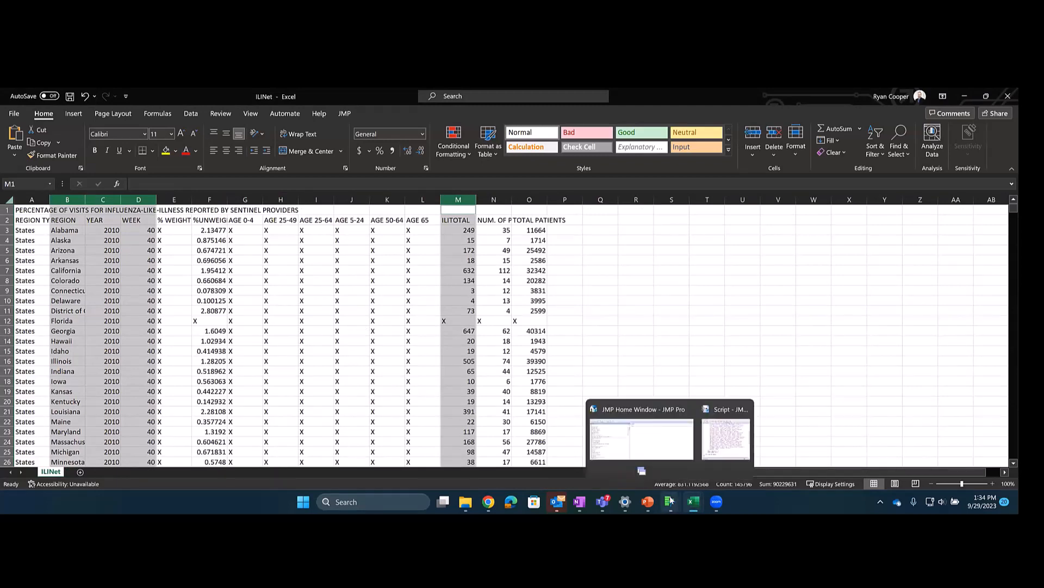
{"action": "left_click", "coordinate": [654, 461]}
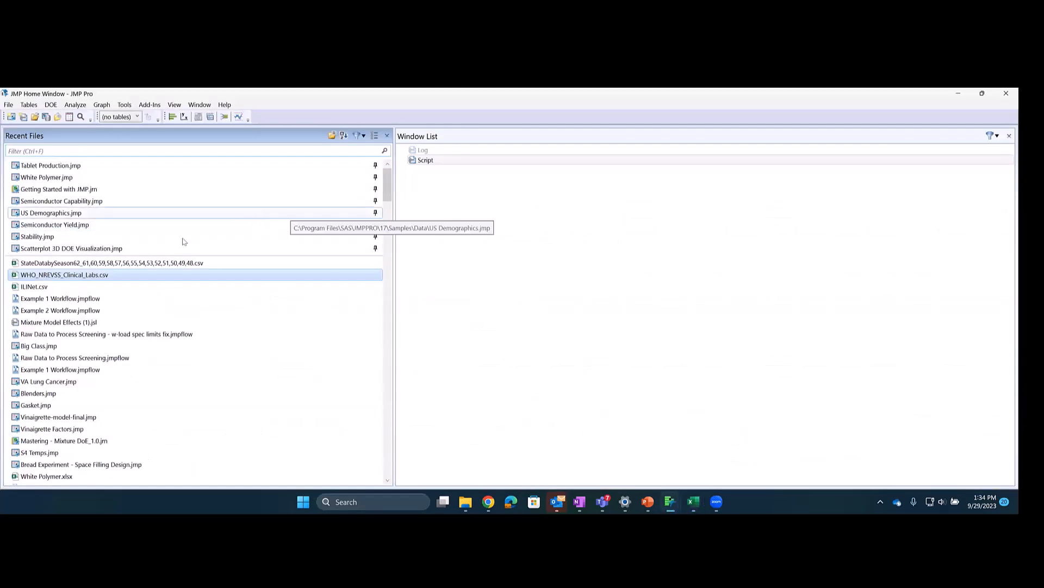
{"action": "left_click", "coordinate": [8, 104]}
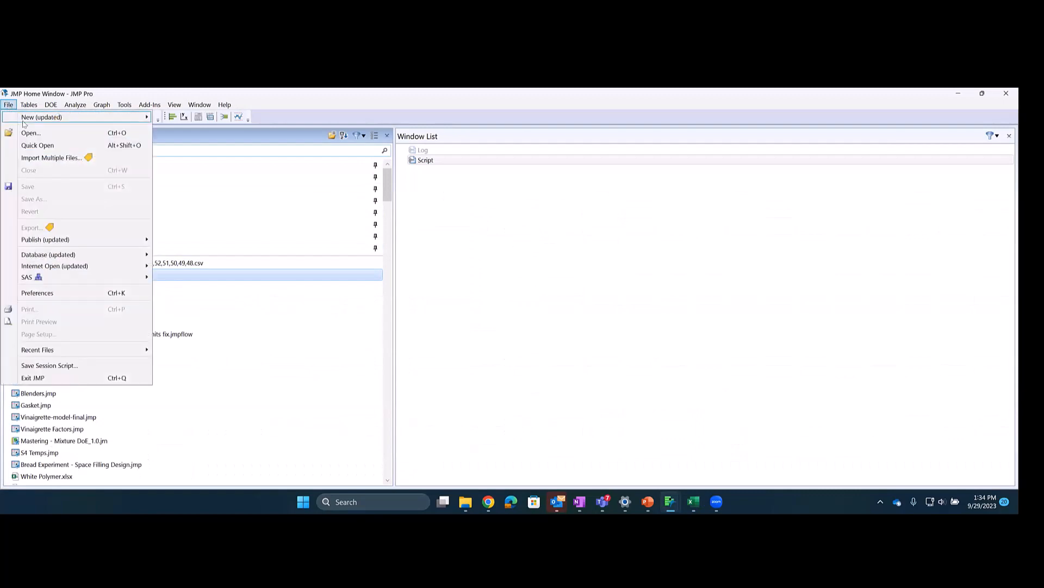
{"action": "left_click", "coordinate": [30, 133]}
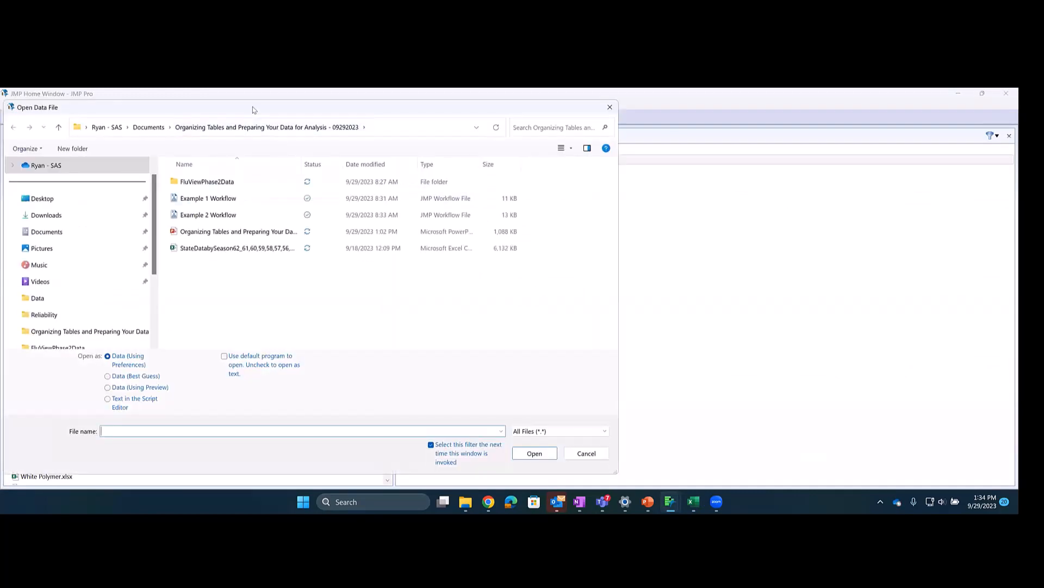
{"action": "left_click_drag", "start_coordinate": [252, 106], "coordinate": [354, 114]}
{"action": "double_click", "coordinate": [310, 189]}
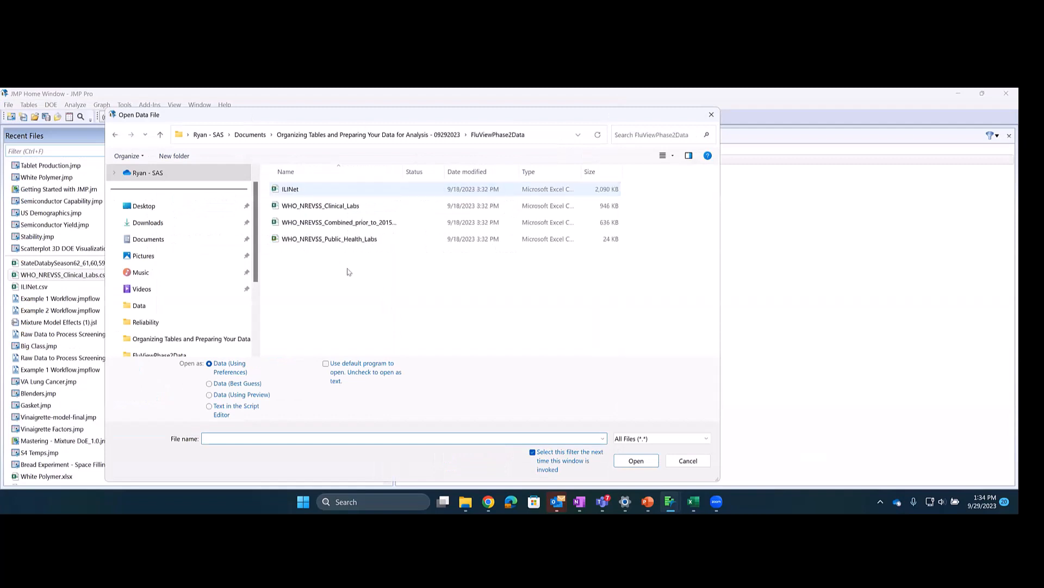
{"action": "left_click", "coordinate": [313, 191]}
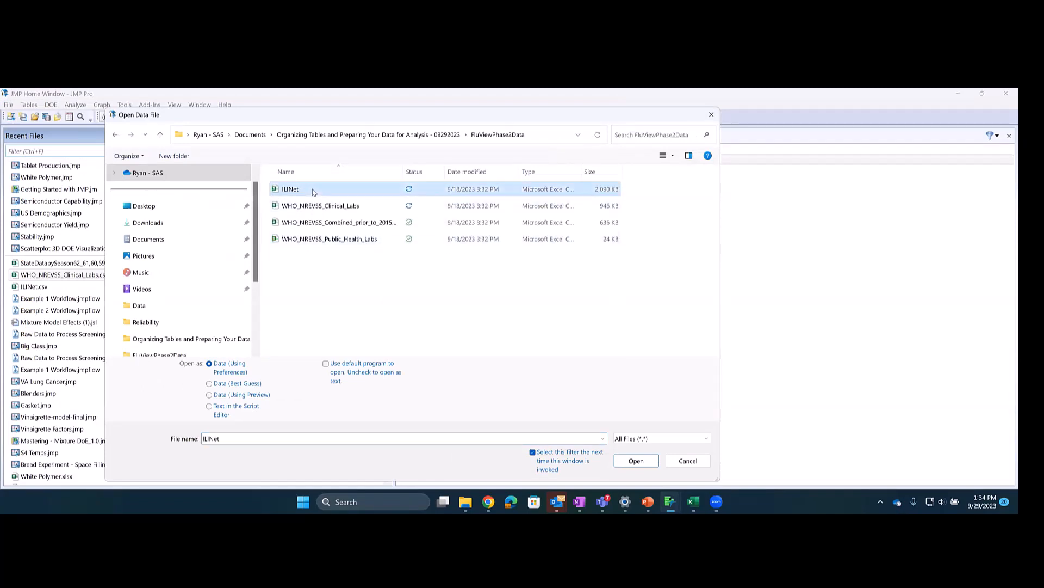
Check in the ILINet workbook in Excel which row holds the column headers, and return to JMP.
{"action": "left_click", "coordinate": [693, 502]}
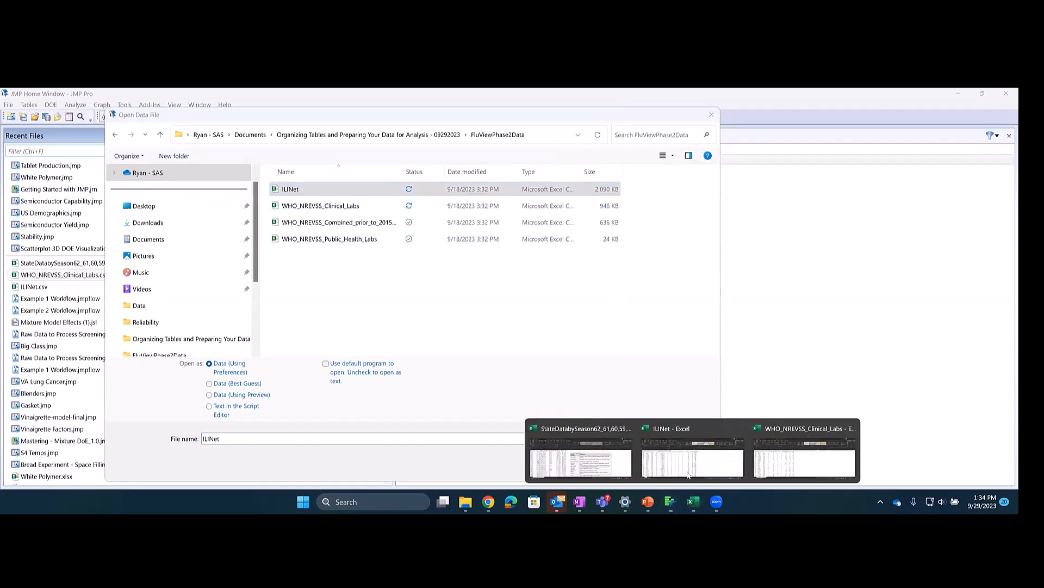
{"action": "left_click", "coordinate": [687, 468]}
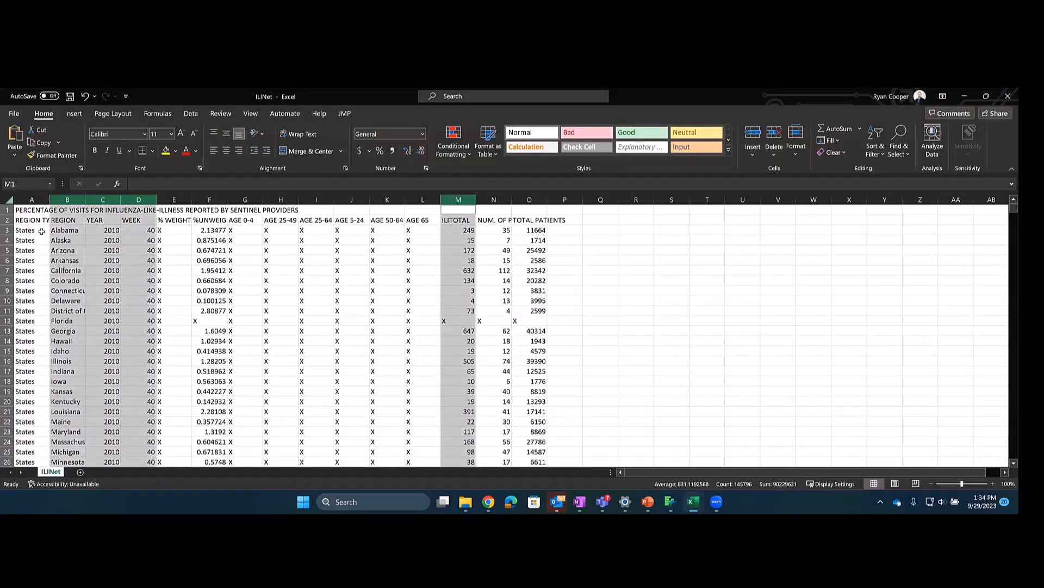
{"action": "left_click", "coordinate": [6, 220]}
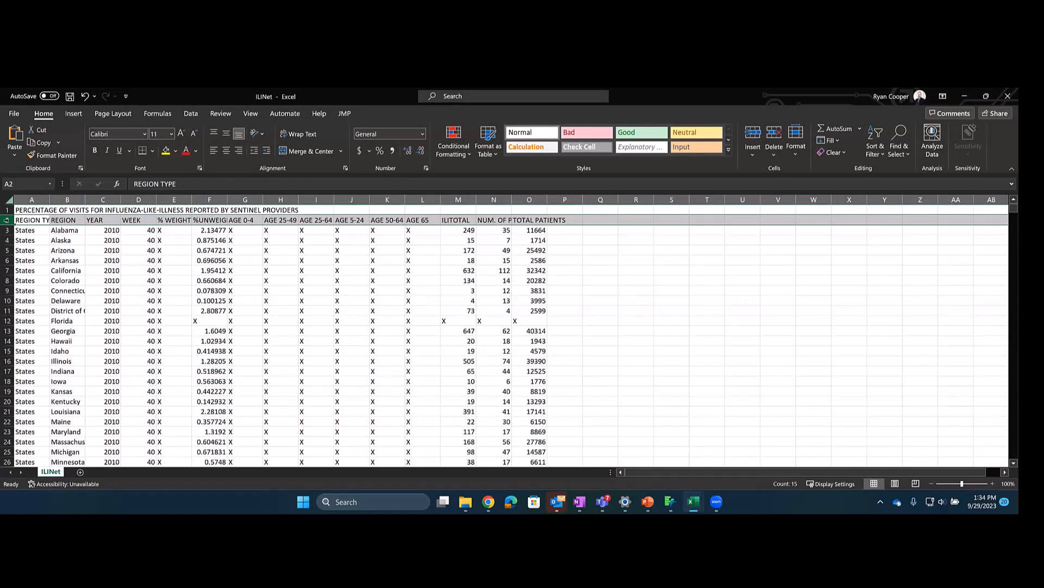
{"action": "left_click", "coordinate": [34, 209]}
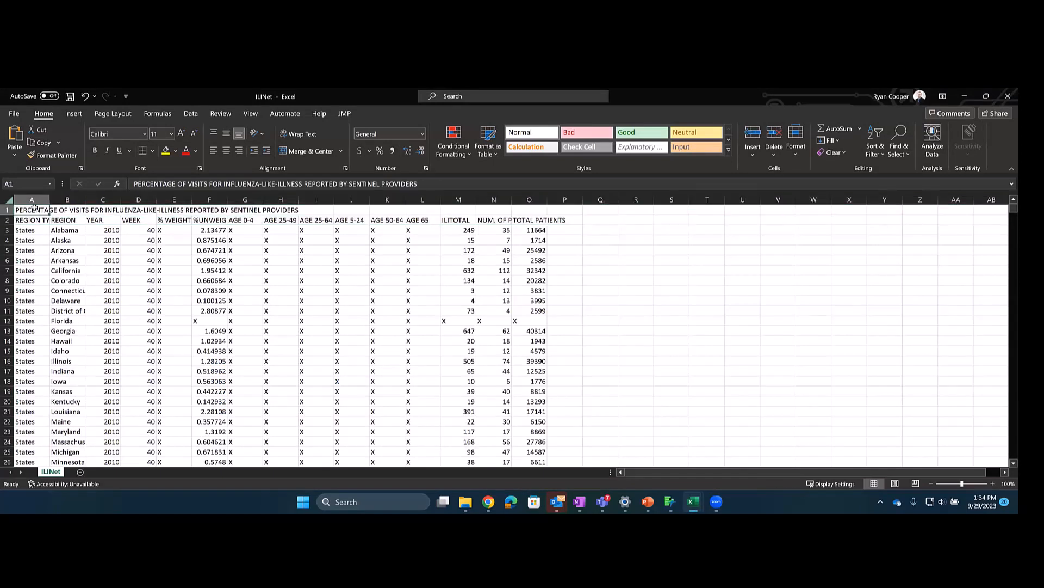
{"action": "left_click", "coordinate": [30, 217]}
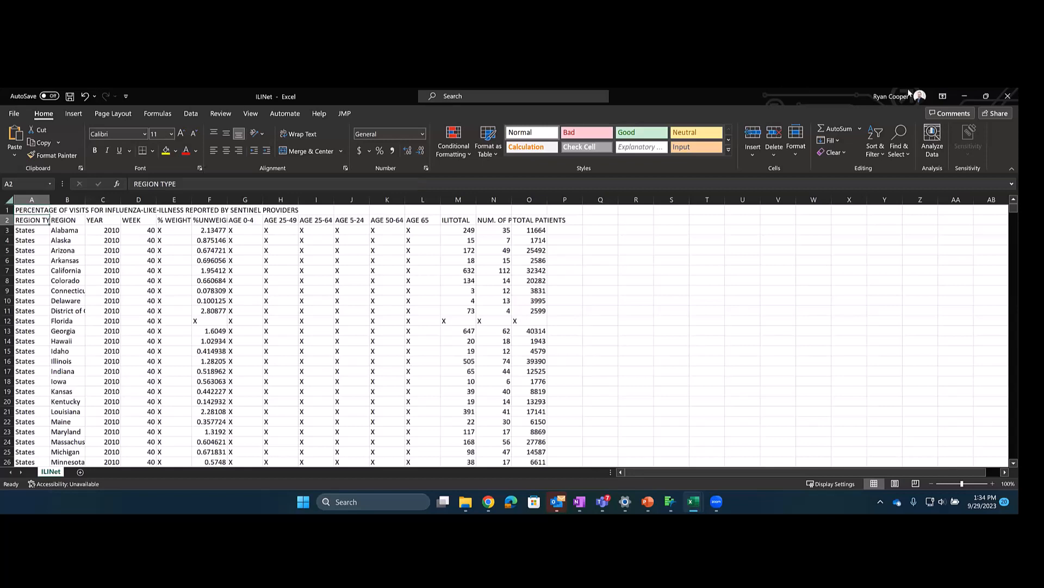
{"action": "left_click", "coordinate": [965, 96]}
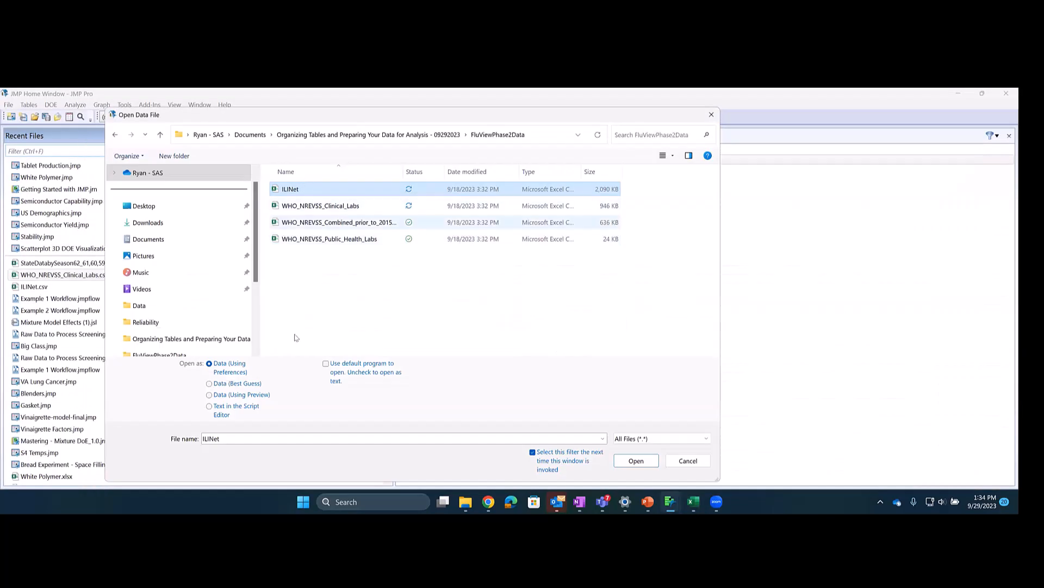
Open ILINet as Data (Using Preview) and import it with the column names on line 2.
{"action": "left_click", "coordinate": [226, 397]}
{"action": "left_click", "coordinate": [620, 465]}
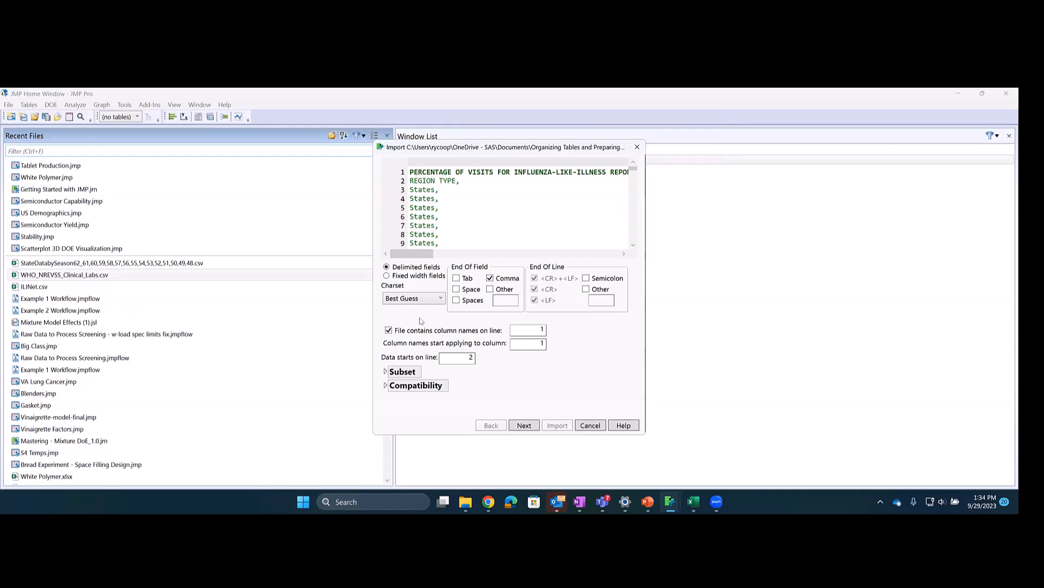
{"action": "double_click", "coordinate": [522, 331]}
{"action": "type", "text": "2"}
{"action": "key", "text": "Return"}
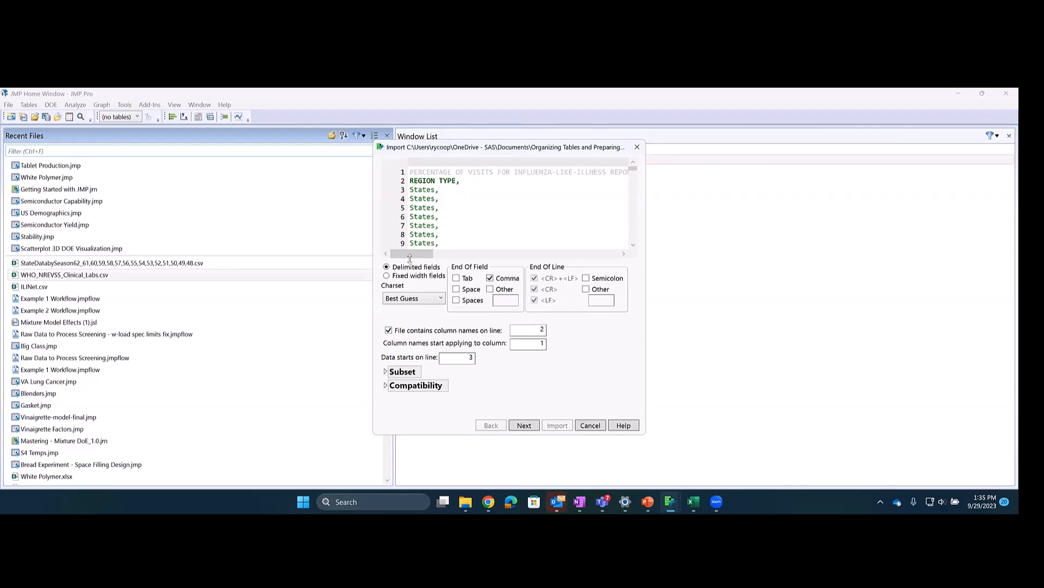
{"action": "mouse_move", "coordinate": [409, 254]}
{"action": "left_mouse_down"}
{"action": "mouse_move", "coordinate": [530, 259]}
{"action": "mouse_move", "coordinate": [429, 258]}
{"action": "left_mouse_up"}
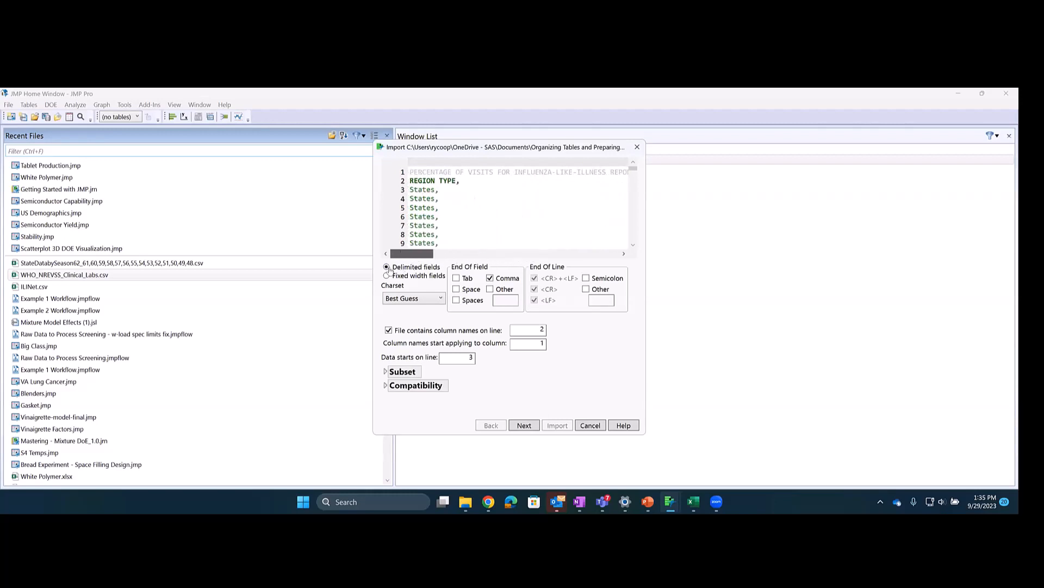
{"action": "left_click", "coordinate": [525, 426]}
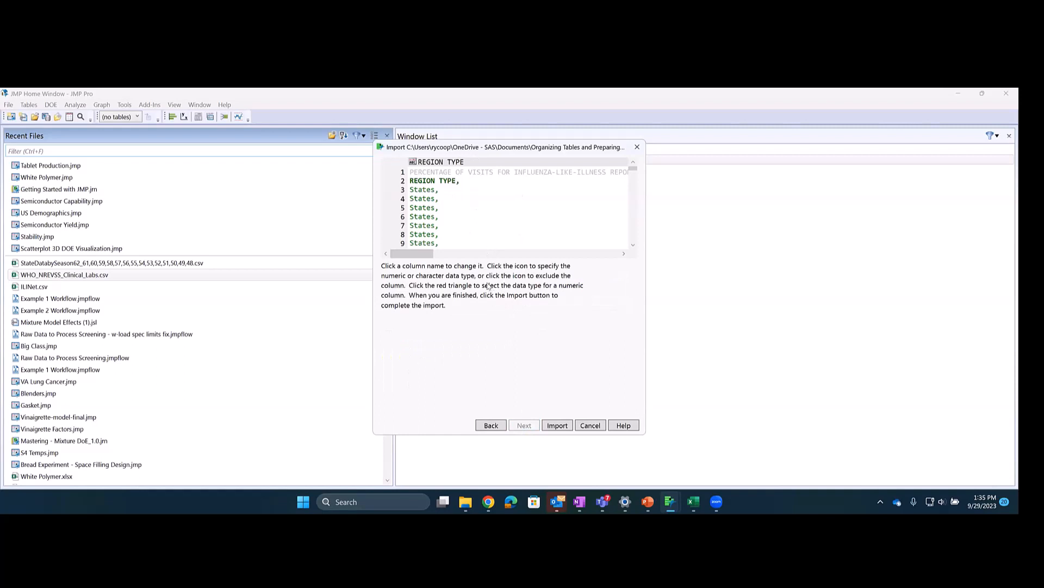
{"action": "left_click", "coordinate": [558, 424]}
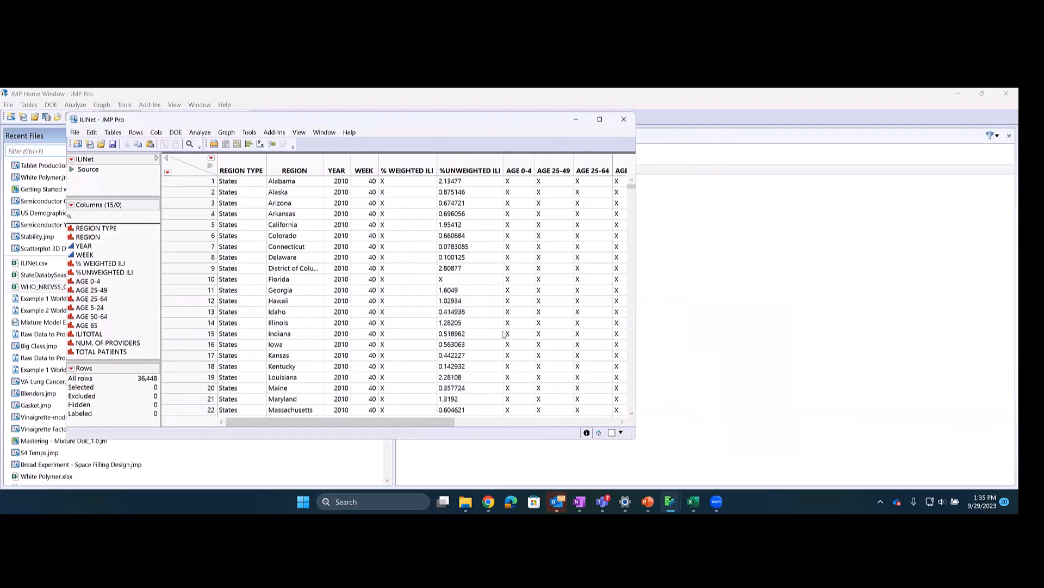
Open WHO_NREVSS_Clinical_Labs as Data (Using Preview) and import it with the column names on line 2.
{"action": "left_click", "coordinate": [74, 132]}
{"action": "left_click", "coordinate": [107, 165]}
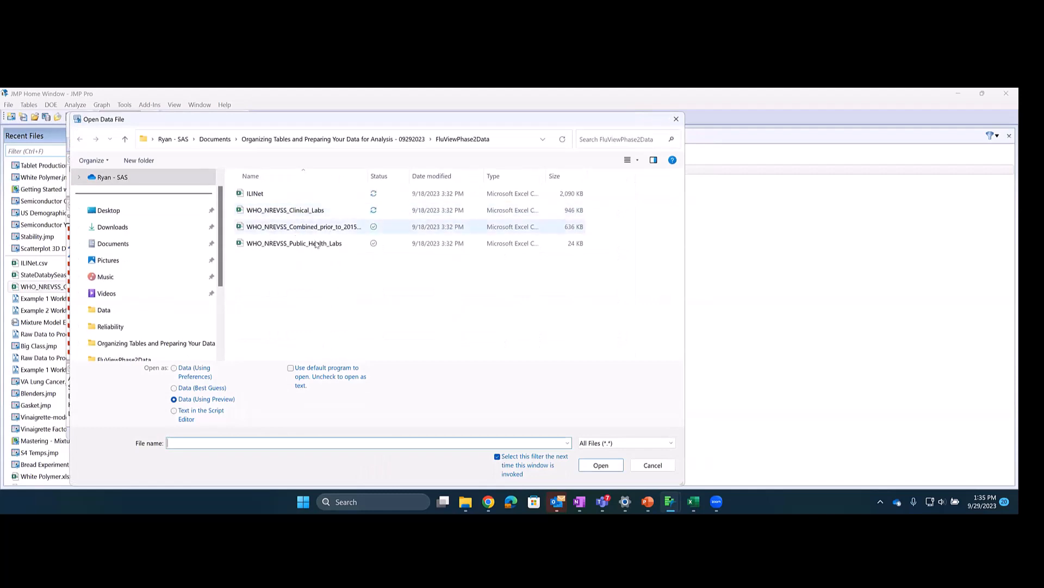
{"action": "left_click", "coordinate": [259, 213]}
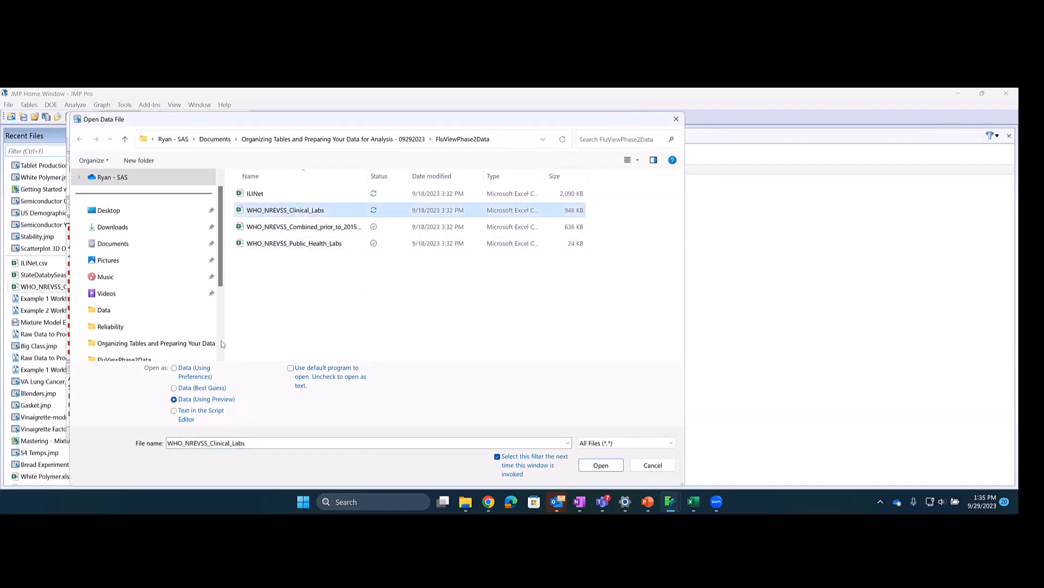
{"action": "left_click", "coordinate": [601, 466]}
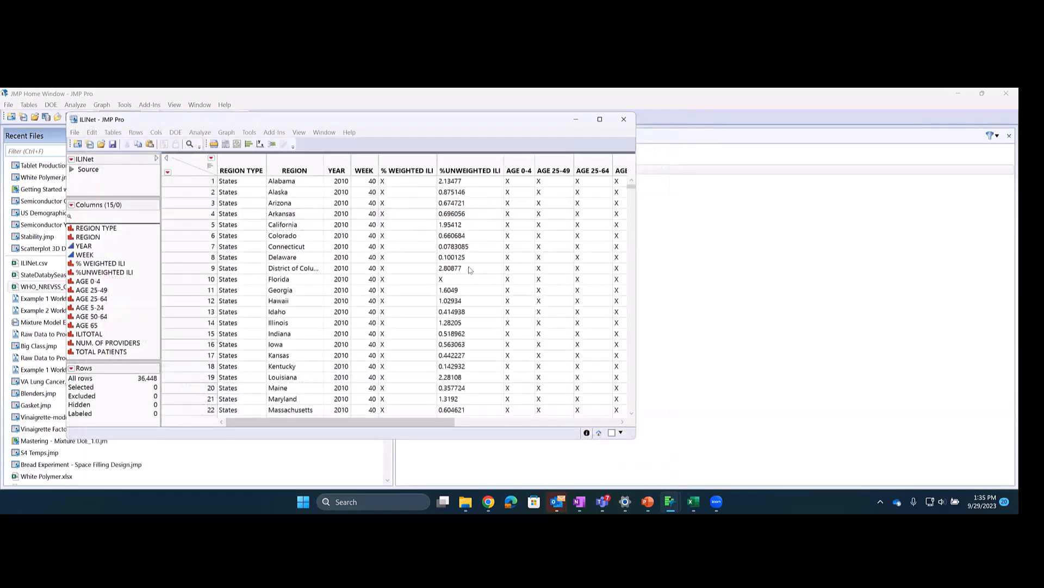
{"action": "double_click", "coordinate": [537, 333]}
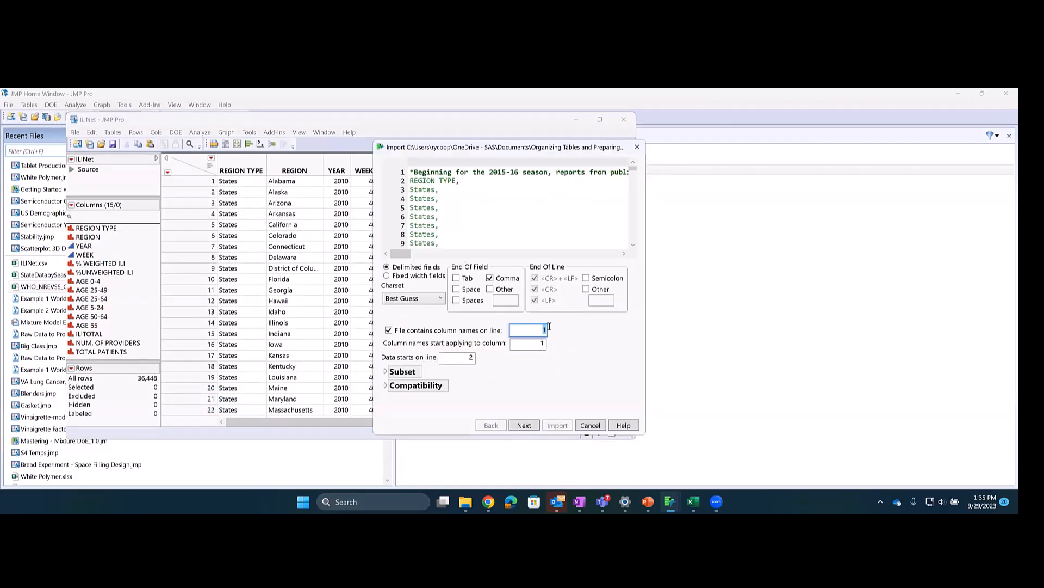
{"action": "type", "text": "2"}
{"action": "key", "text": "Tab"}
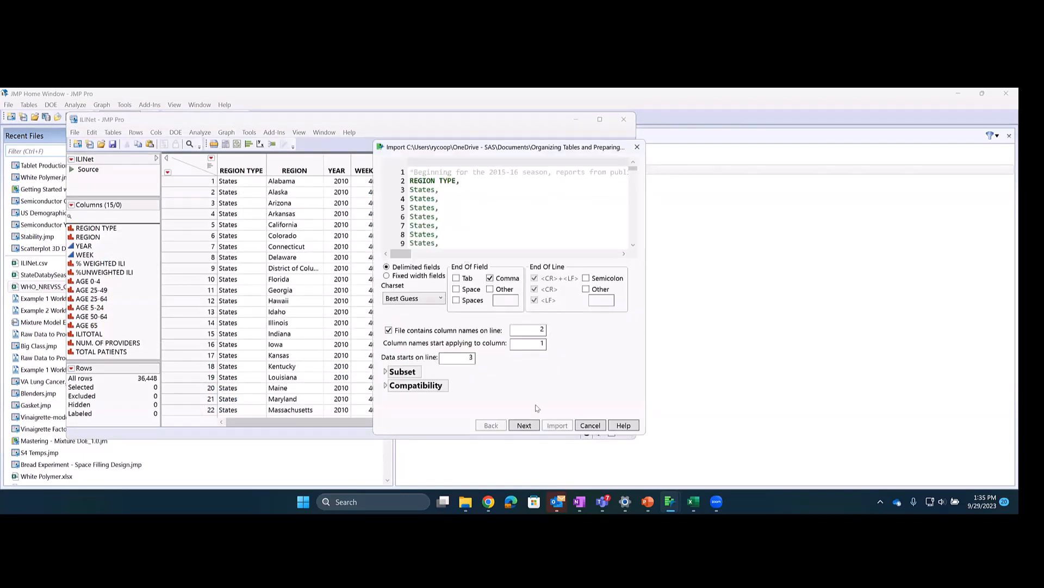
{"action": "left_click", "coordinate": [524, 425]}
{"action": "left_click", "coordinate": [559, 426]}
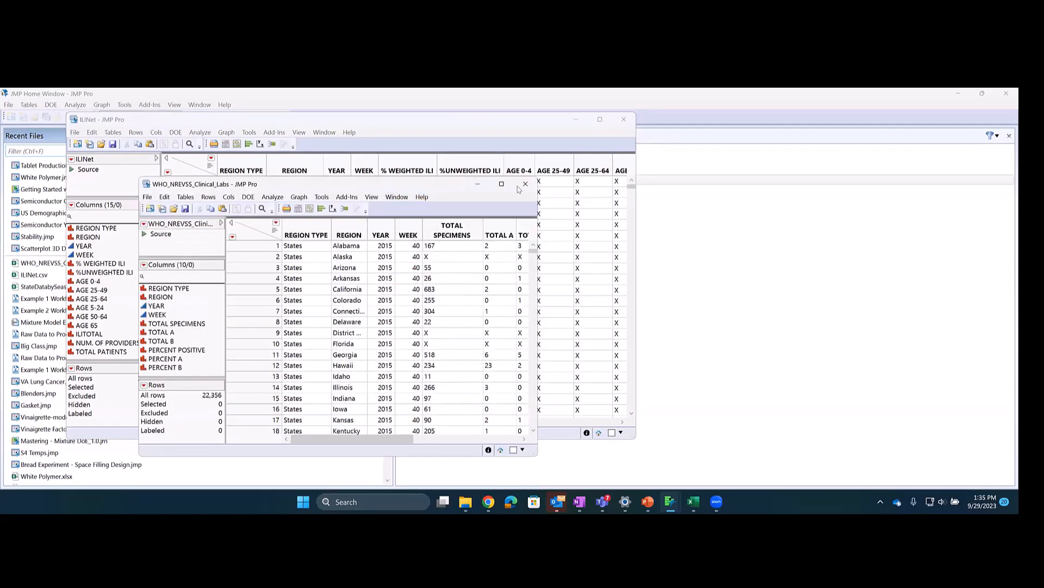
Arrange the ILINet and WHO_NREVSS_Clinical_Labs data tables side by side and enlarge the clinical labs window.
{"action": "left_click_drag", "start_coordinate": [390, 185], "coordinate": [715, 138]}
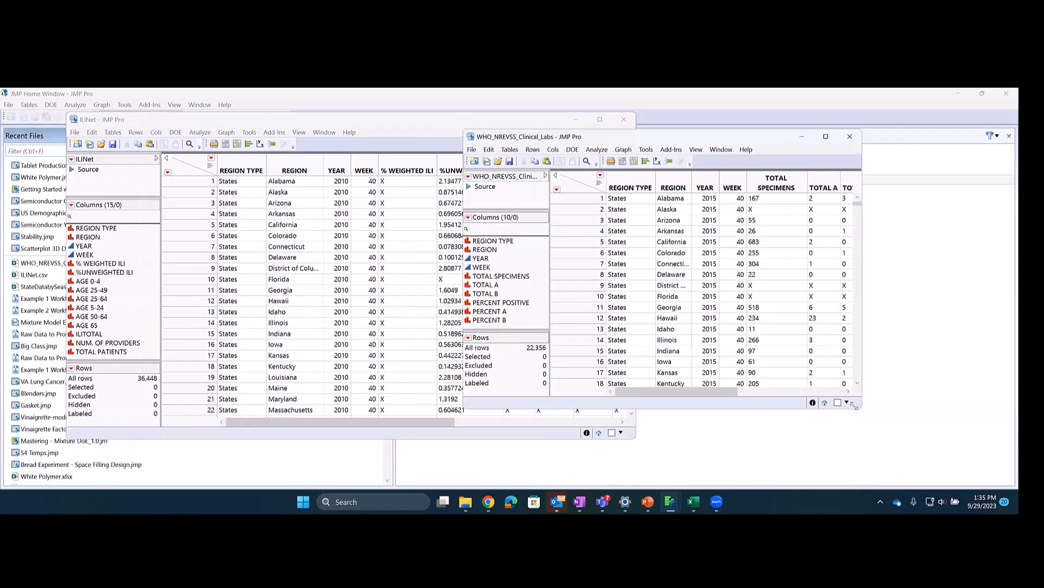
{"action": "left_click_drag", "start_coordinate": [854, 405], "coordinate": [978, 445]}
{"action": "left_click", "coordinate": [316, 119]}
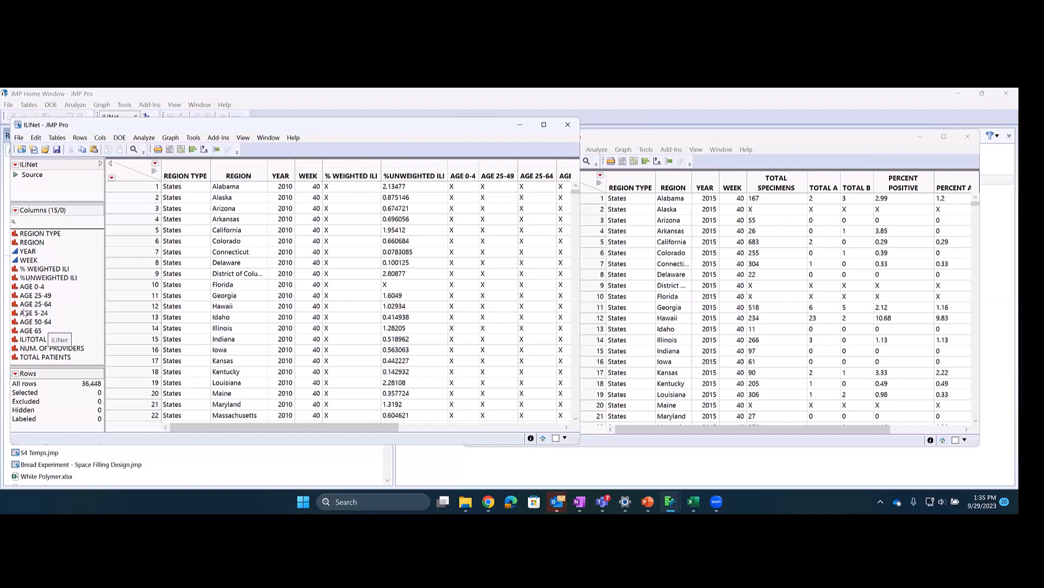
Inspect the X entries in the % WEIGHTED ILI and AGE 0-4 columns of the ILINet table, and clear the selection.
{"action": "left_click", "coordinate": [338, 189]}
{"action": "left_click", "coordinate": [342, 196]}
{"action": "left_click", "coordinate": [457, 197]}
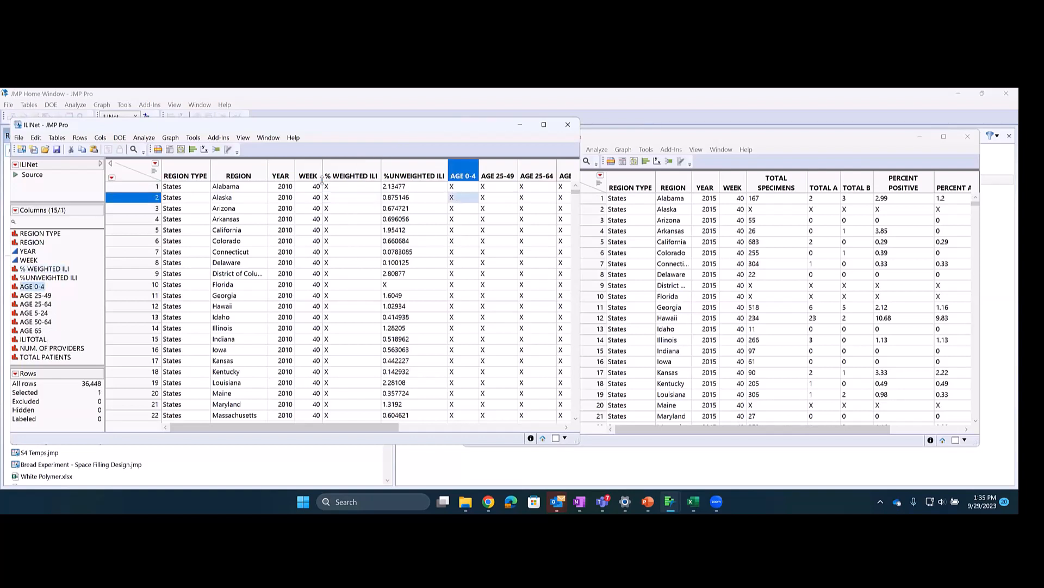
{"action": "left_click", "coordinate": [126, 173]}
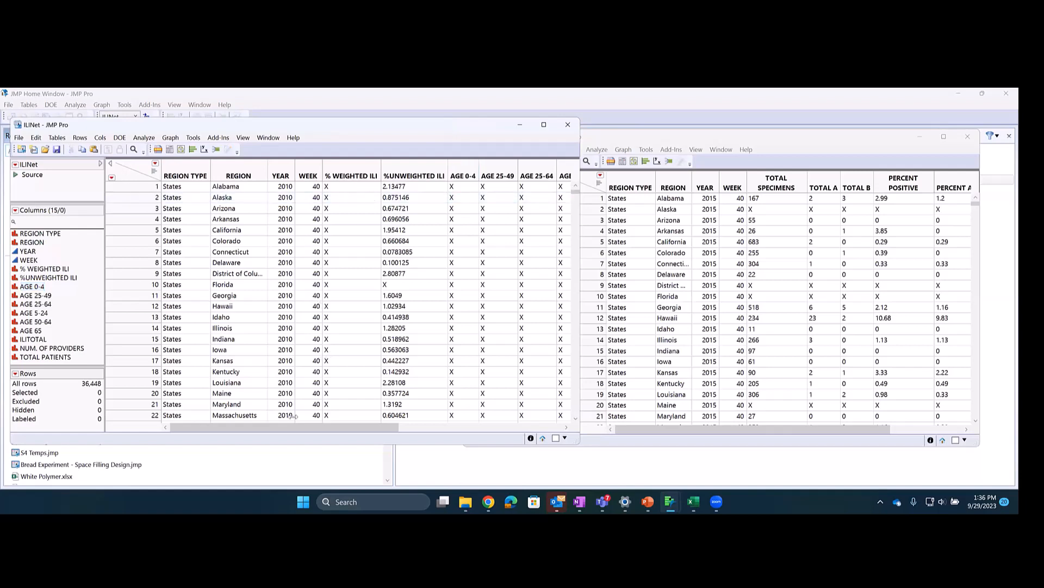
Examine the ILITOTAL, % WEIGHTED ILI and %UNWEIGHTED ILI columns of the ILINet table for X entries, and clear the selection.
{"action": "left_click_drag", "start_coordinate": [340, 428], "coordinate": [457, 428]}
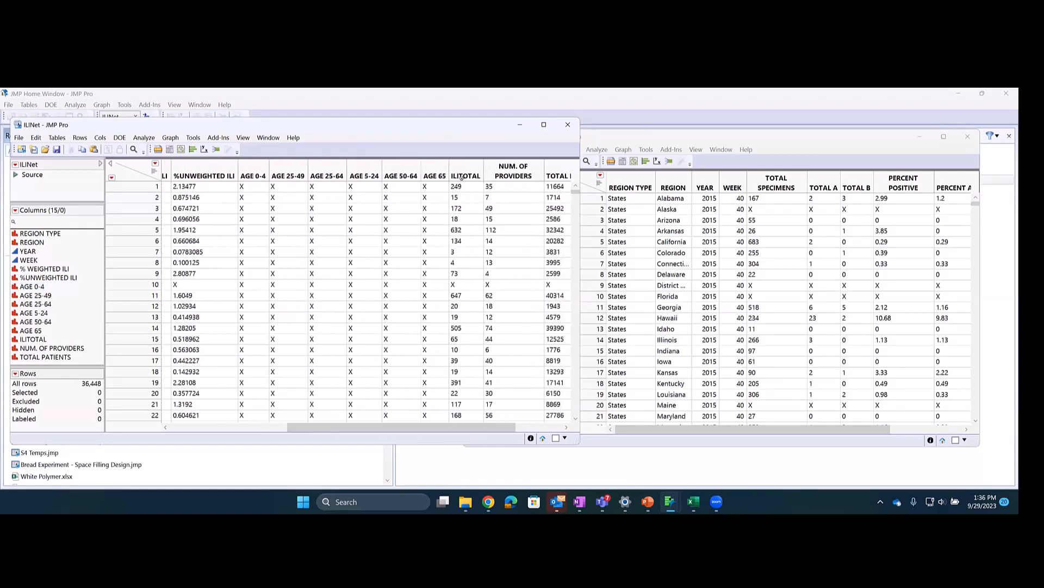
{"action": "left_click", "coordinate": [460, 177]}
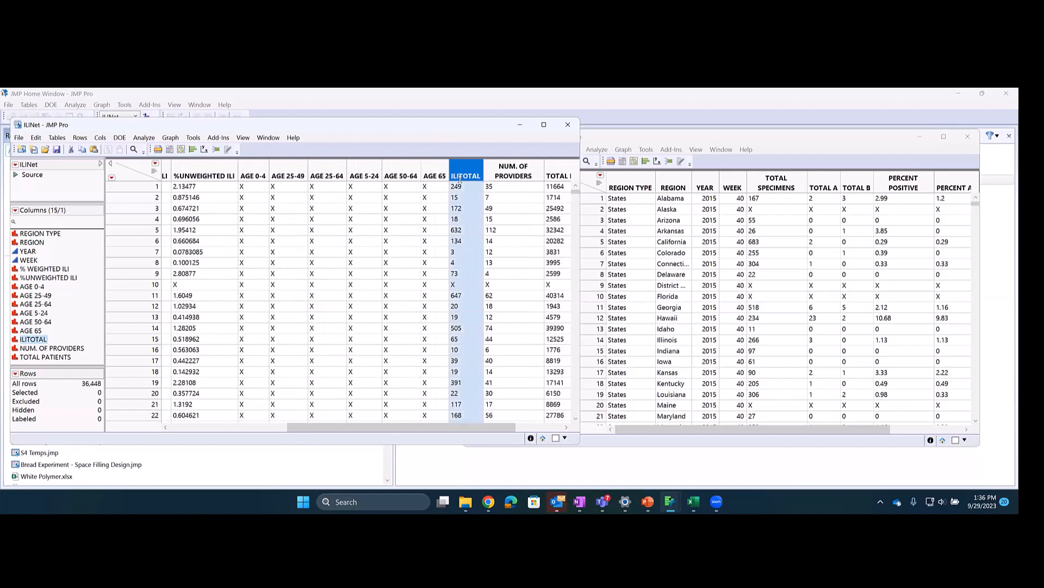
{"action": "left_click", "coordinate": [456, 285]}
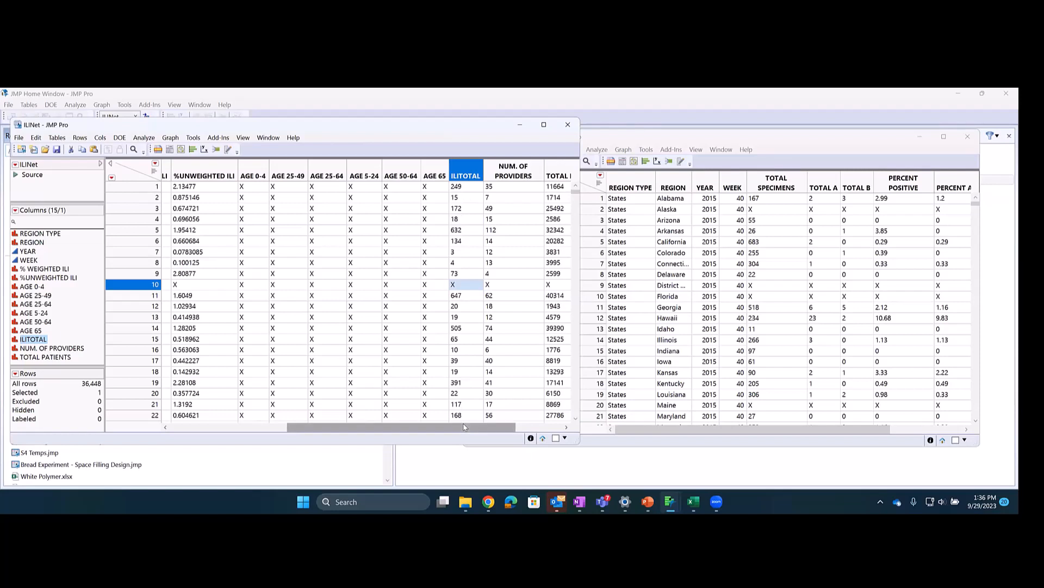
{"action": "left_click_drag", "start_coordinate": [464, 427], "coordinate": [337, 428]}
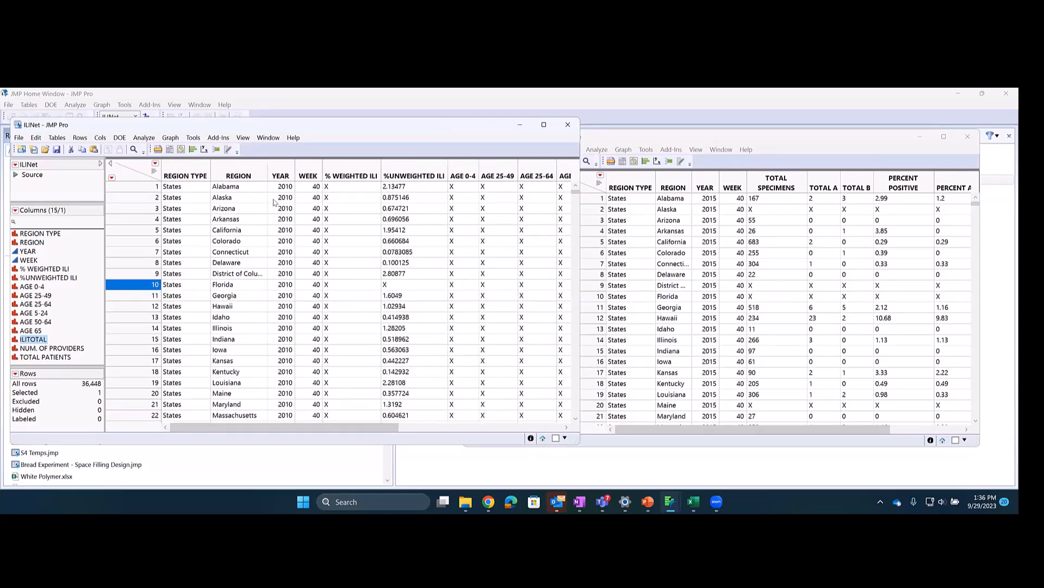
{"action": "left_click", "coordinate": [342, 170]}
{"action": "left_click", "coordinate": [411, 171], "text": "shift"}
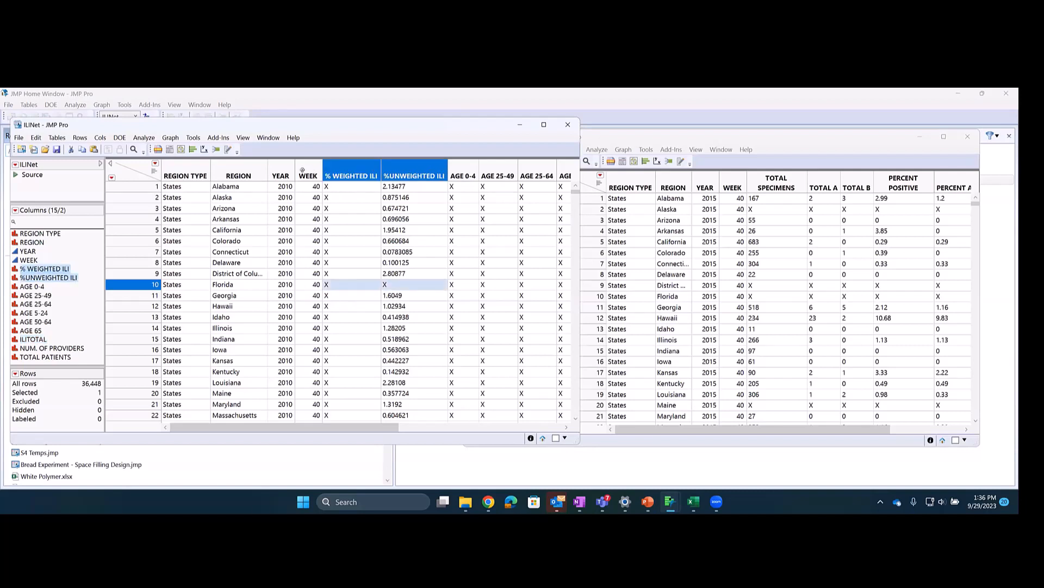
{"action": "left_click", "coordinate": [138, 171]}
{"action": "left_click", "coordinate": [132, 178]}
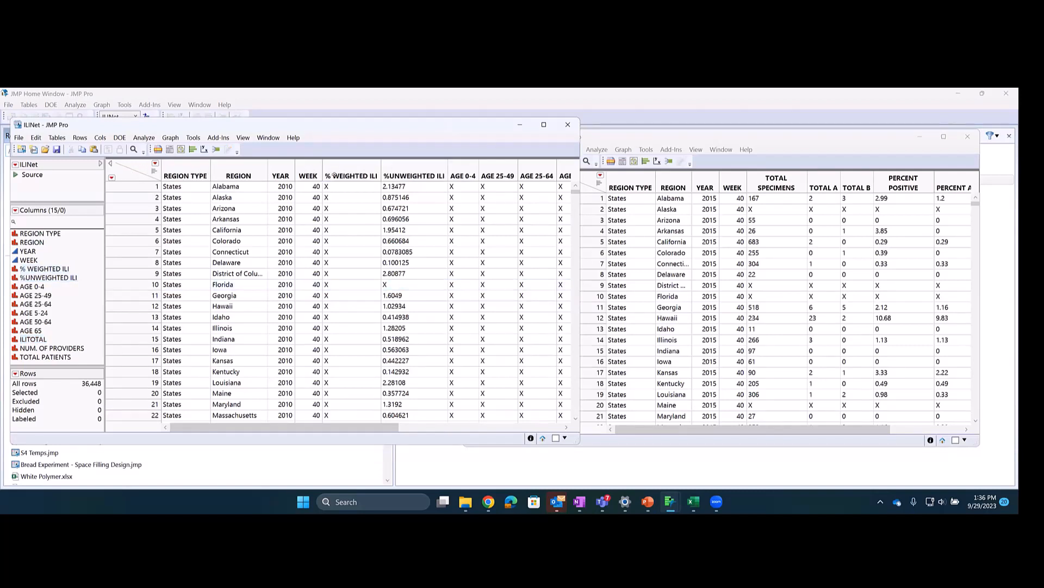
Standardize the ILINet columns from % WEIGHTED ILI through TOTAL PATIENTS to the Numeric data type and Continuous modeling type.
{"action": "left_click_drag", "start_coordinate": [343, 170], "coordinate": [578, 175]}
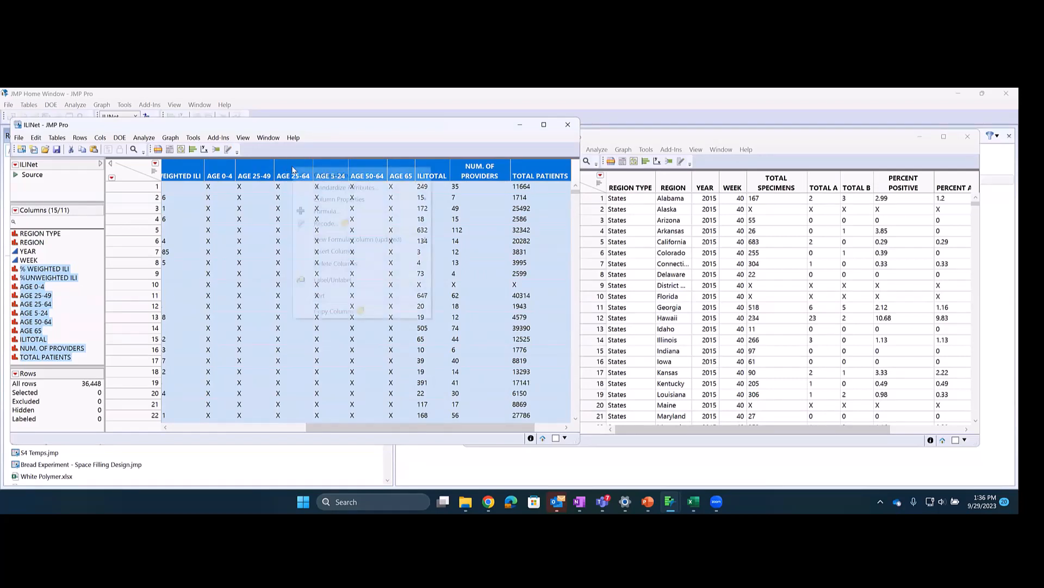
{"action": "right_click", "coordinate": [292, 167]}
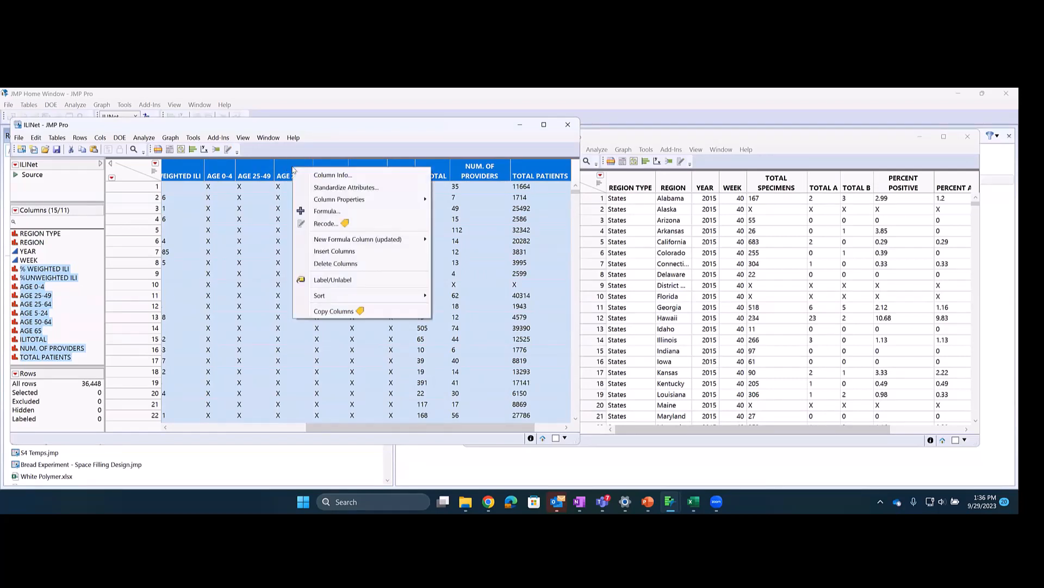
{"action": "left_click", "coordinate": [324, 188]}
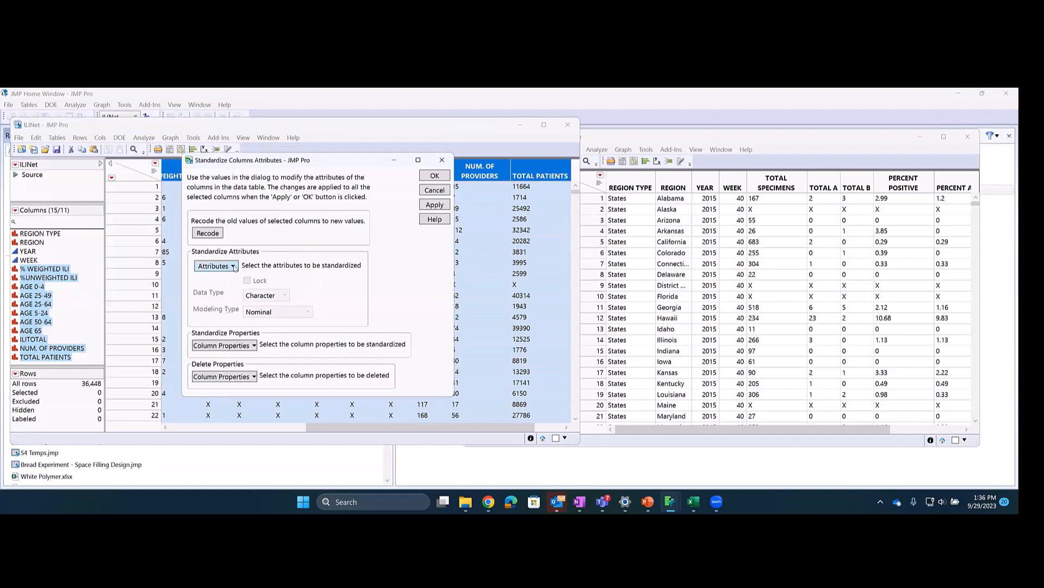
{"action": "left_click", "coordinate": [234, 266]}
{"action": "left_click", "coordinate": [235, 279]}
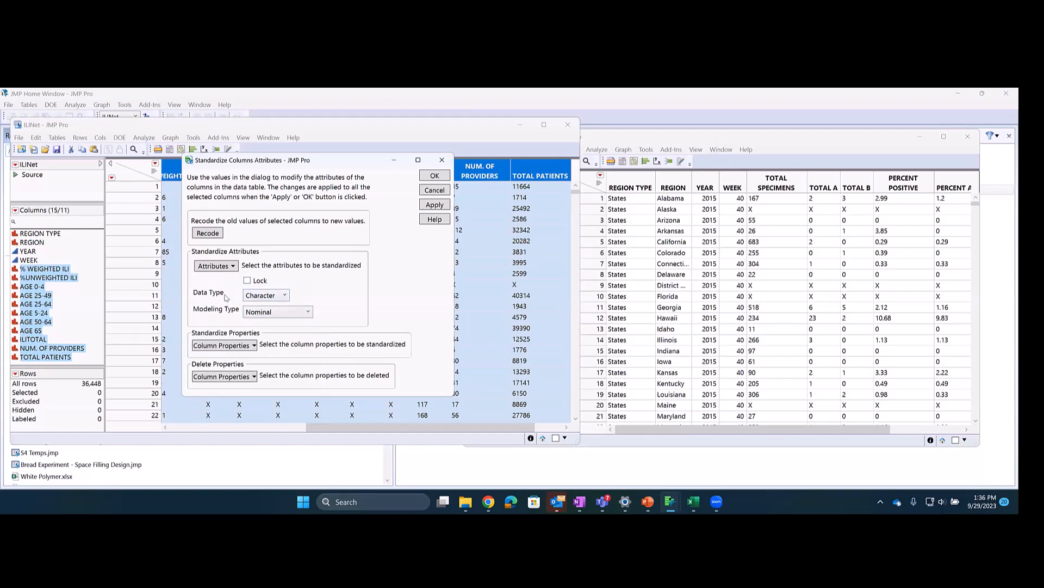
{"action": "left_click", "coordinate": [285, 295]}
{"action": "left_click", "coordinate": [266, 309]}
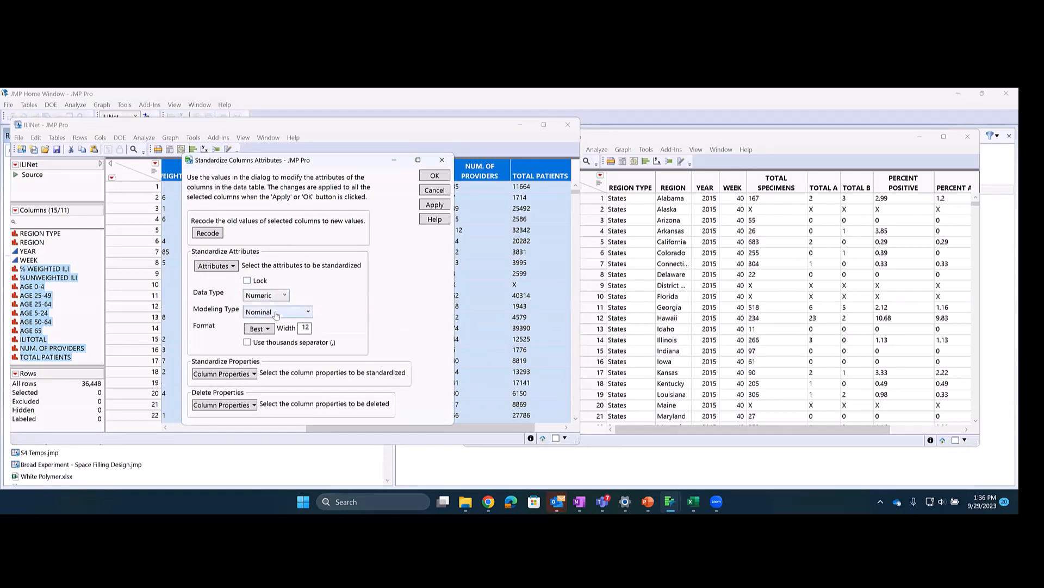
{"action": "left_click", "coordinate": [276, 313]}
{"action": "left_click", "coordinate": [263, 325]}
{"action": "left_click", "coordinate": [434, 205]}
{"action": "left_click", "coordinate": [435, 176]}
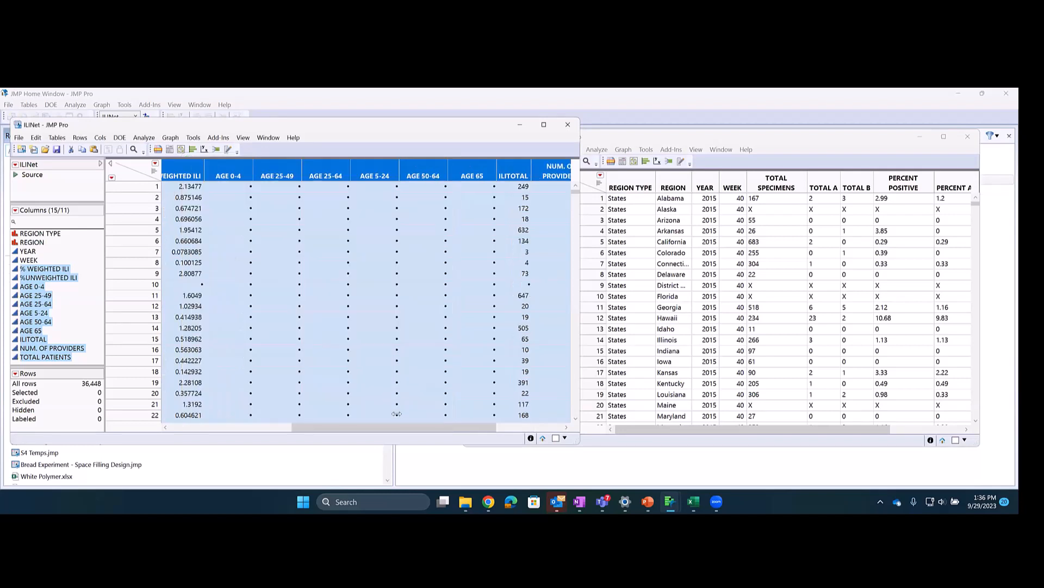
{"action": "left_click_drag", "start_coordinate": [384, 431], "coordinate": [463, 431]}
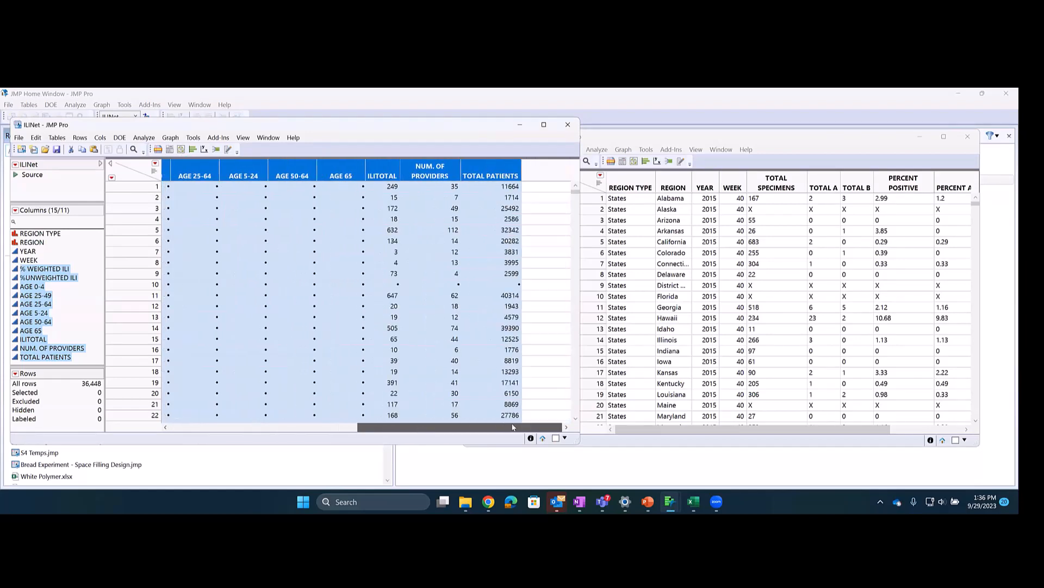
{"action": "left_click", "coordinate": [231, 428]}
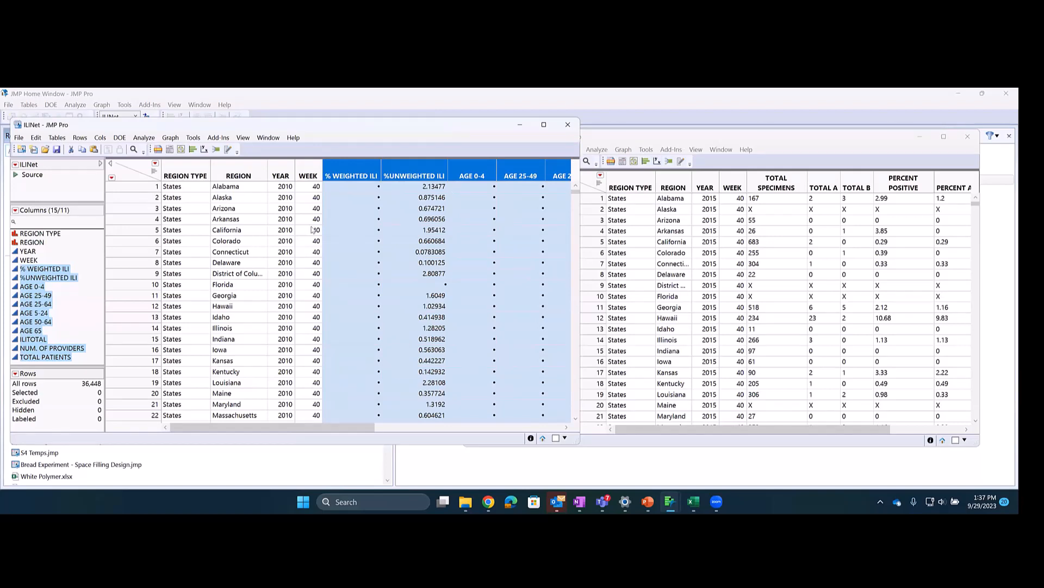
Standardize TOTAL SPECIMENS through PERCENT B in the WHO_NREVSS_Clinical_Labs table to the Numeric data type and Continuous modeling type.
{"action": "left_click", "coordinate": [662, 134]}
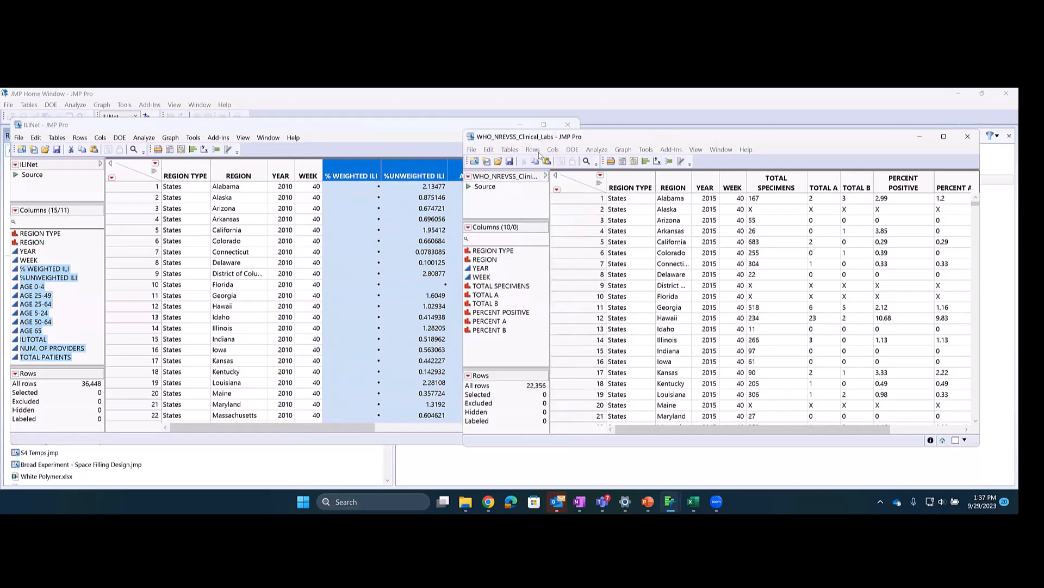
{"action": "left_click_drag", "start_coordinate": [696, 432], "coordinate": [881, 454]}
{"action": "left_click_drag", "start_coordinate": [480, 189], "coordinate": [688, 189]}
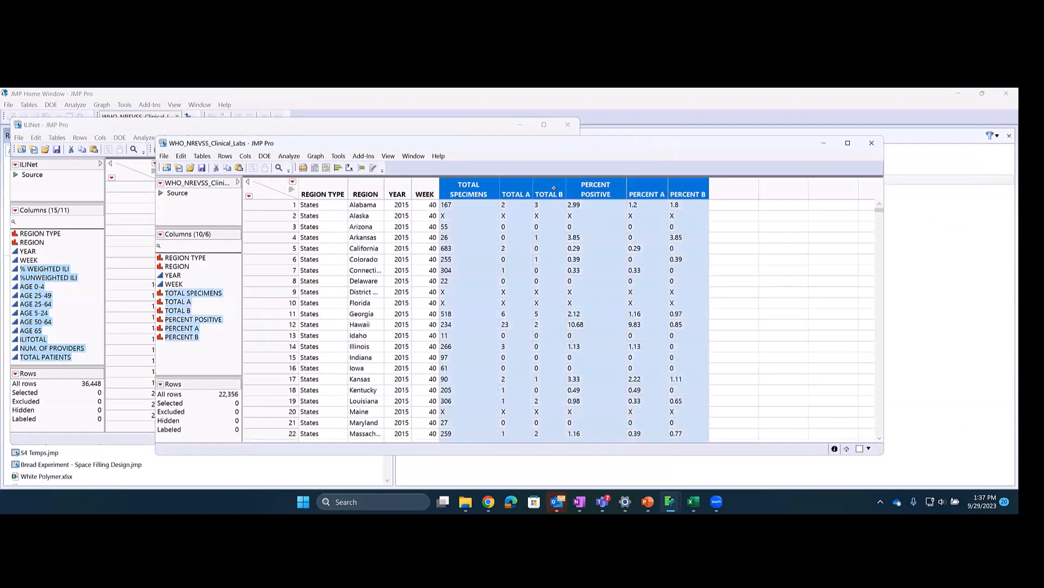
{"action": "right_click", "coordinate": [602, 186]}
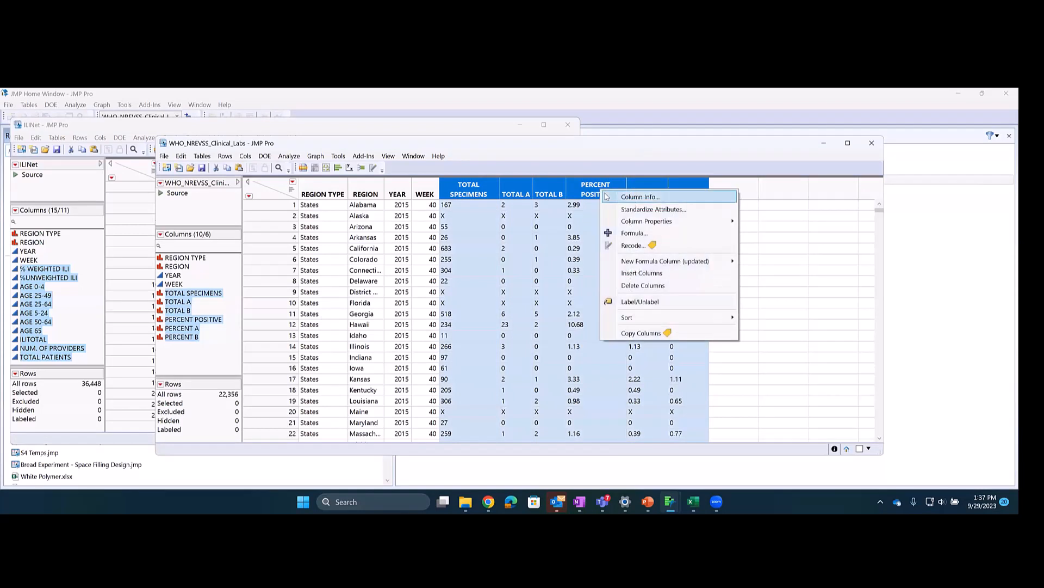
{"action": "left_click", "coordinate": [645, 210]}
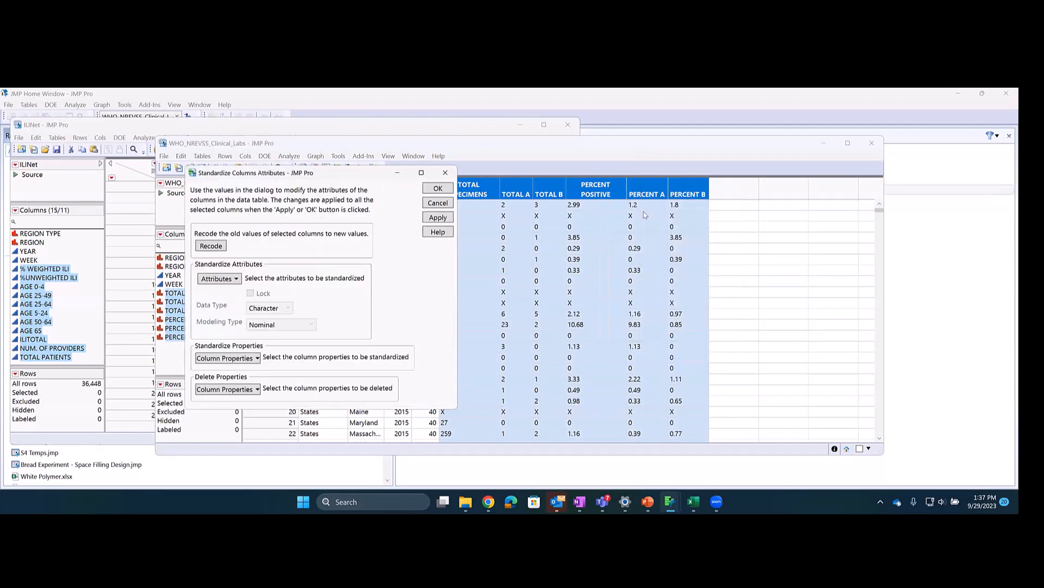
{"action": "left_click", "coordinate": [227, 279]}
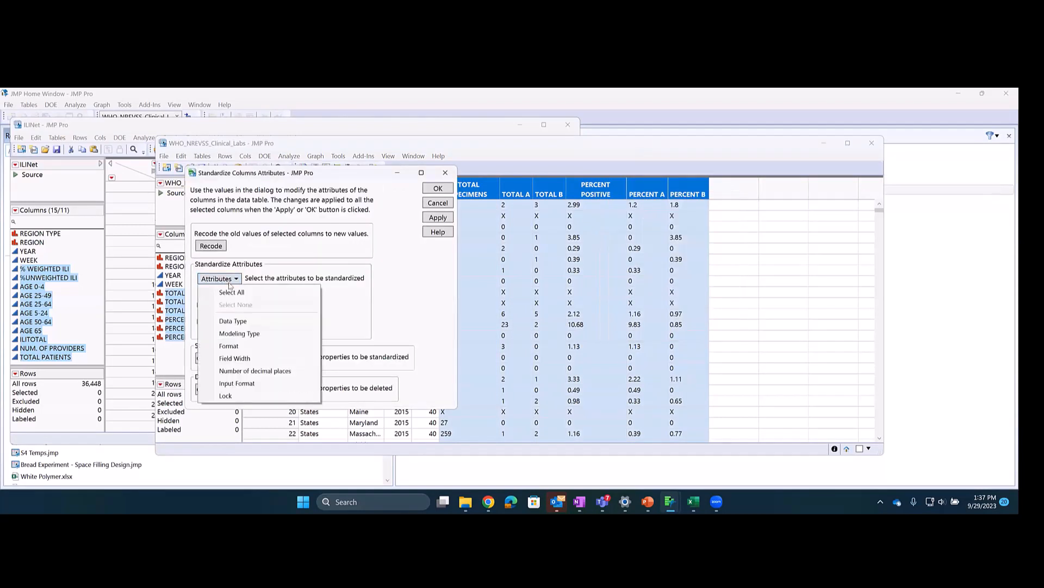
{"action": "left_click", "coordinate": [234, 291]}
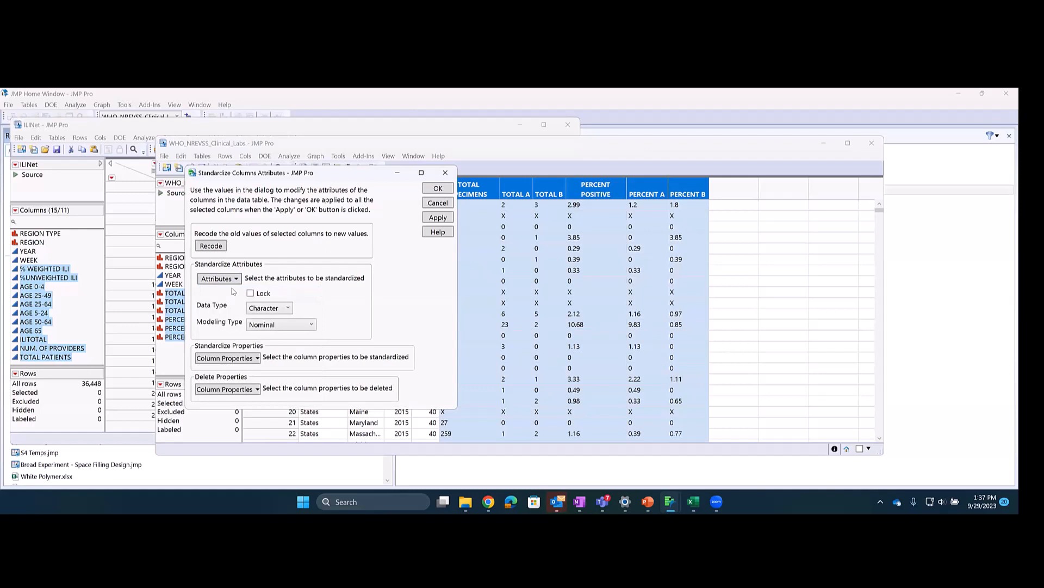
{"action": "left_click", "coordinate": [266, 307]}
{"action": "left_click", "coordinate": [272, 322]}
{"action": "left_click", "coordinate": [272, 322]}
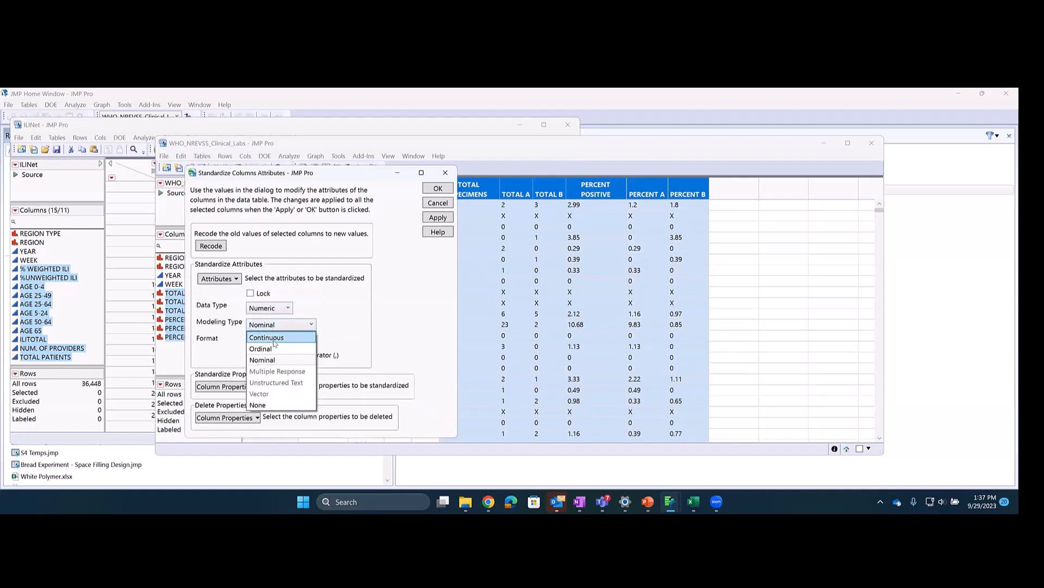
{"action": "left_click", "coordinate": [267, 334]}
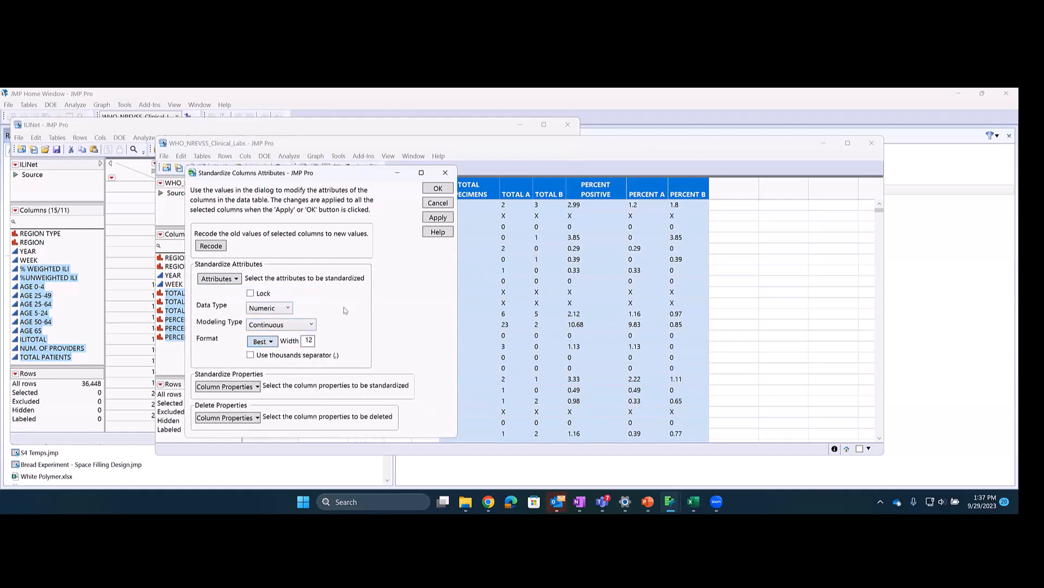
{"action": "left_click", "coordinate": [438, 218]}
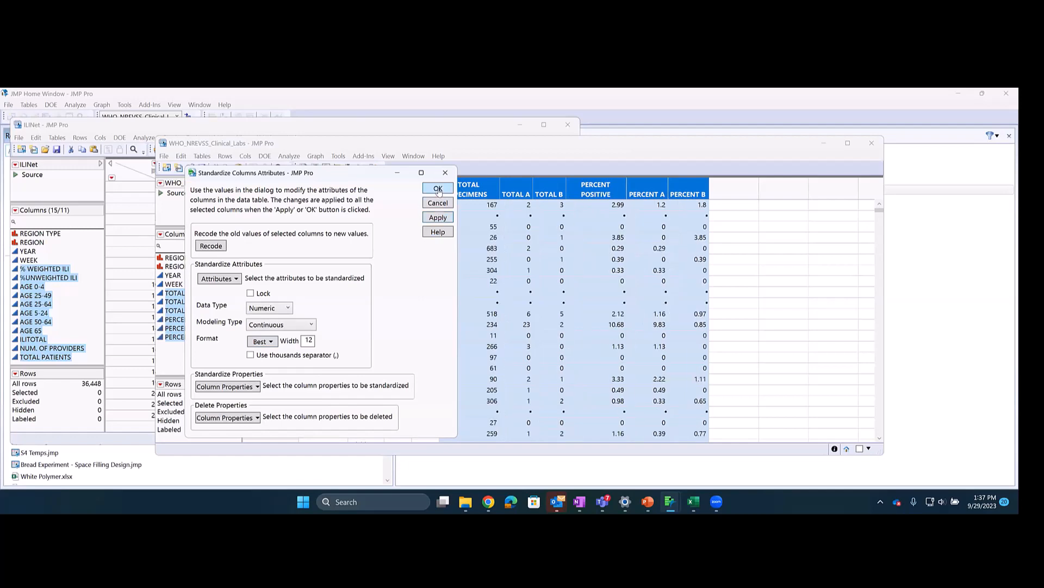
{"action": "left_click", "coordinate": [438, 189]}
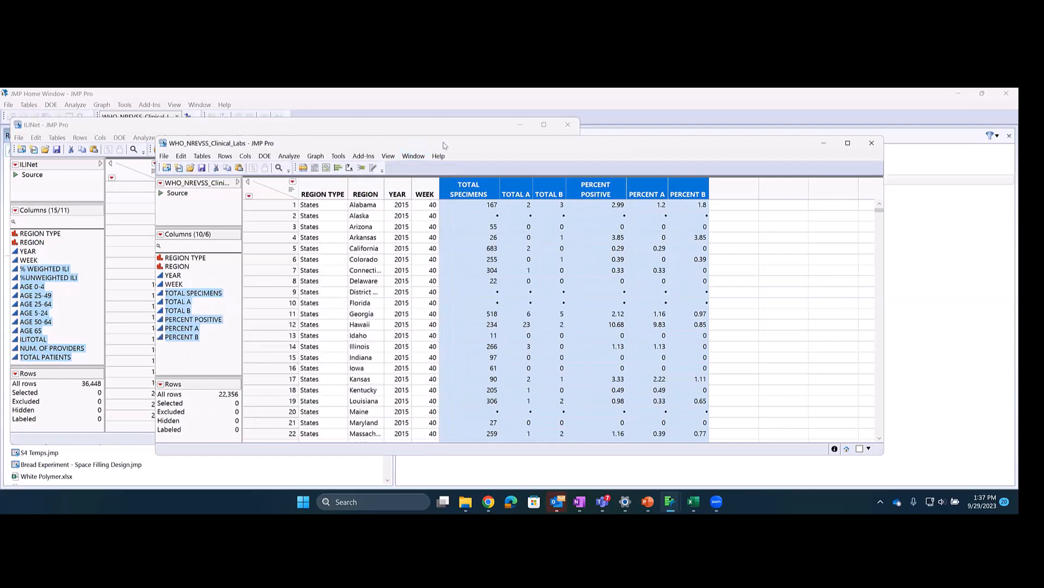
Create a new formula column that combines TOTAL A and TOTAL B of the clinical labs table as a sum.
{"action": "left_click_drag", "start_coordinate": [443, 145], "coordinate": [521, 152]}
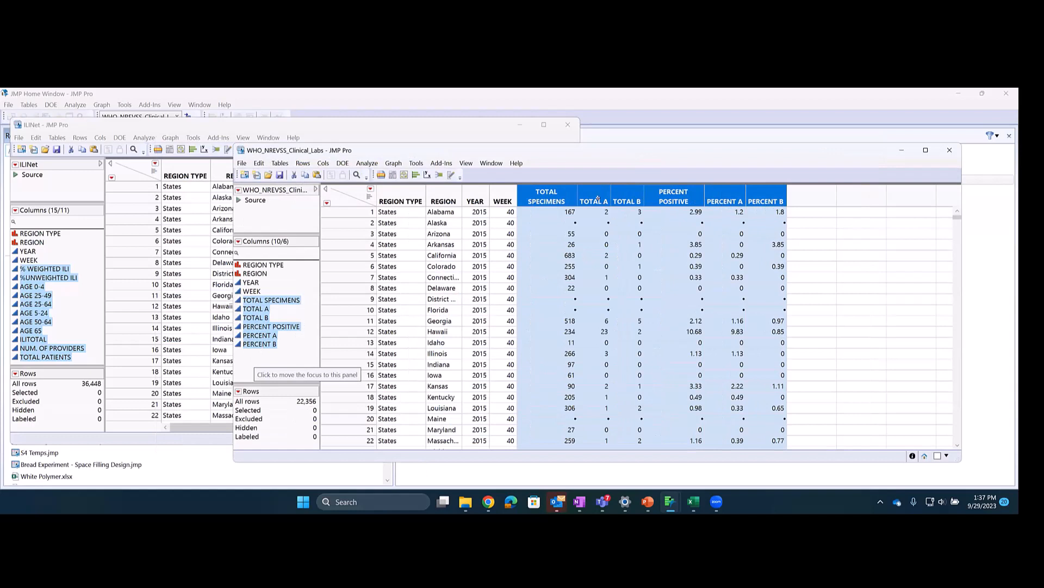
{"action": "left_click", "coordinate": [597, 199]}
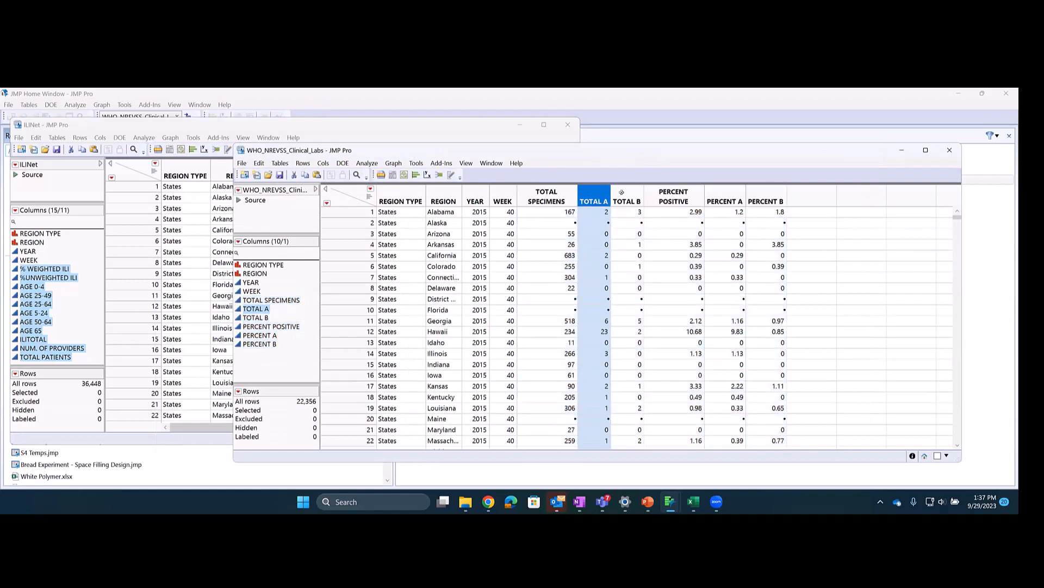
{"action": "left_click", "coordinate": [621, 192], "text": "ctrl"}
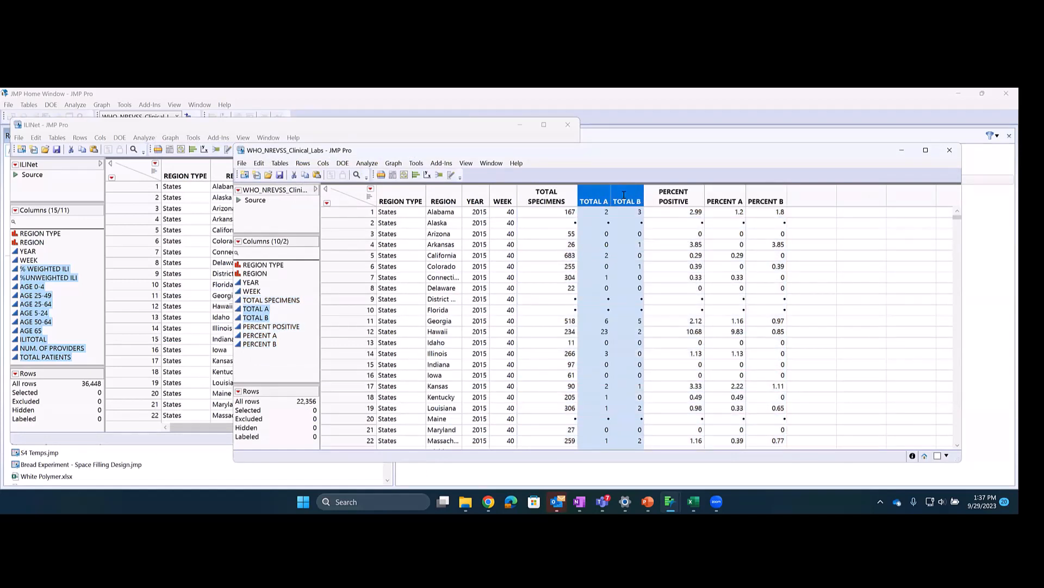
{"action": "right_click", "coordinate": [625, 198]}
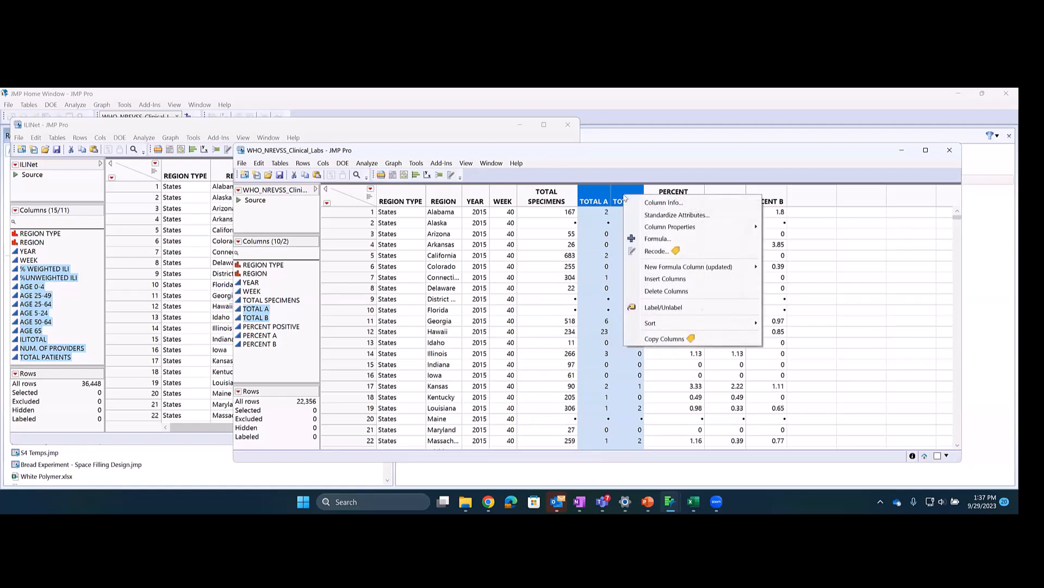
{"action": "mouse_move", "coordinate": [673, 269]}
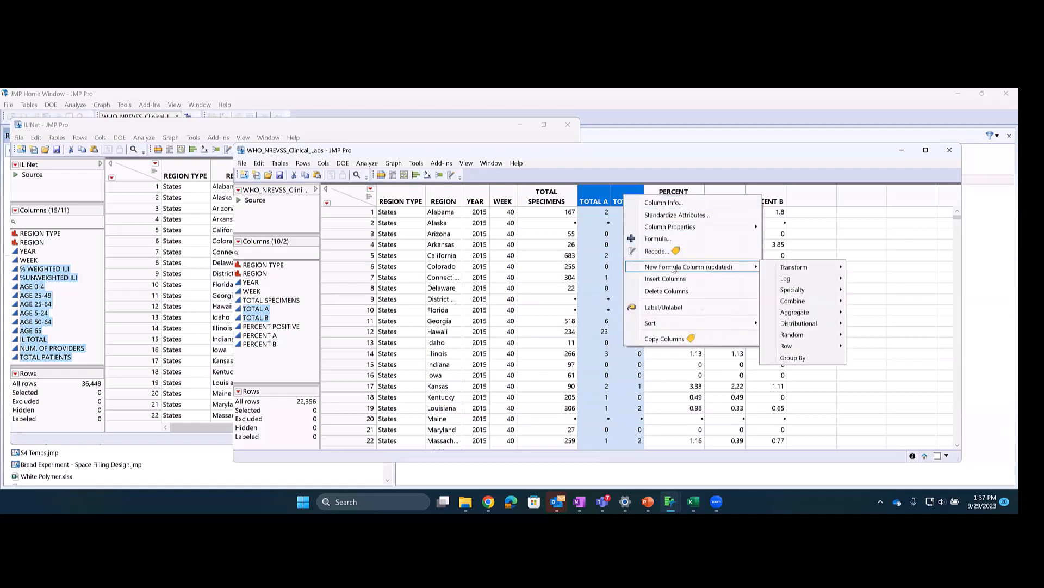
{"action": "mouse_move", "coordinate": [809, 307]}
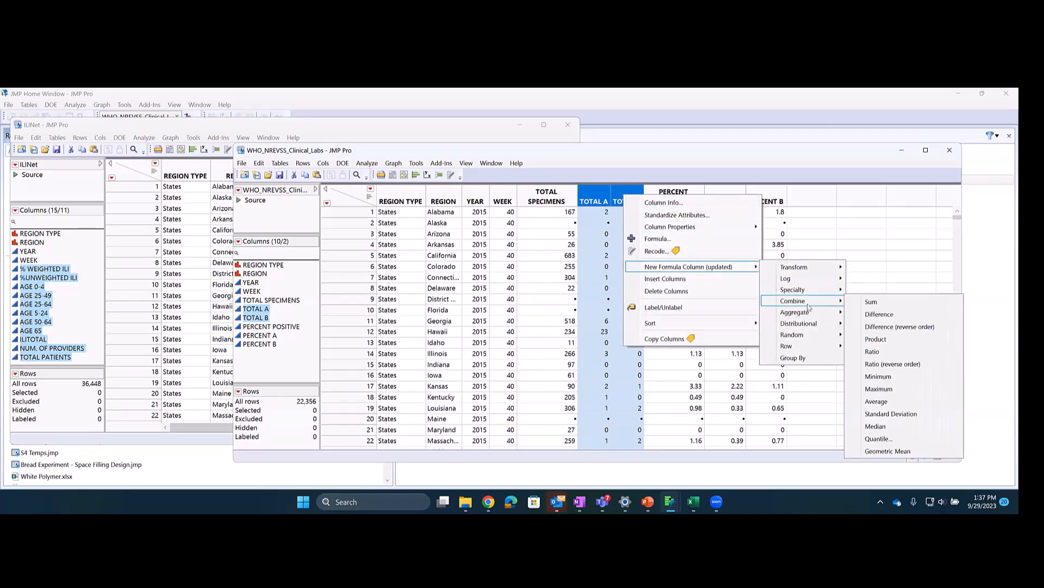
{"action": "left_click", "coordinate": [876, 303]}
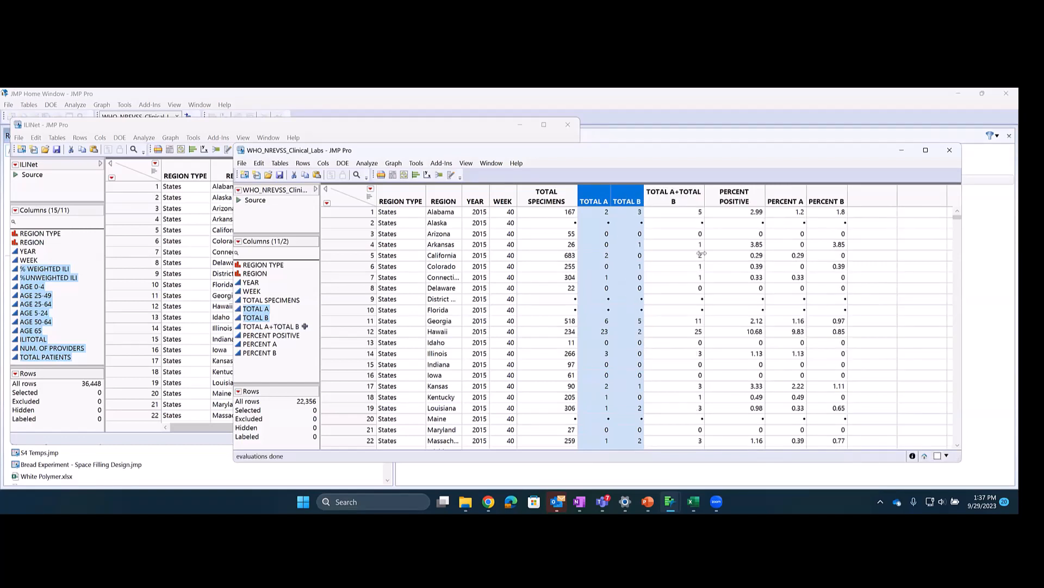
Rename the summed column in the clinical labs table as TOTAL POSITIVES.
{"action": "left_click", "coordinate": [664, 192]}
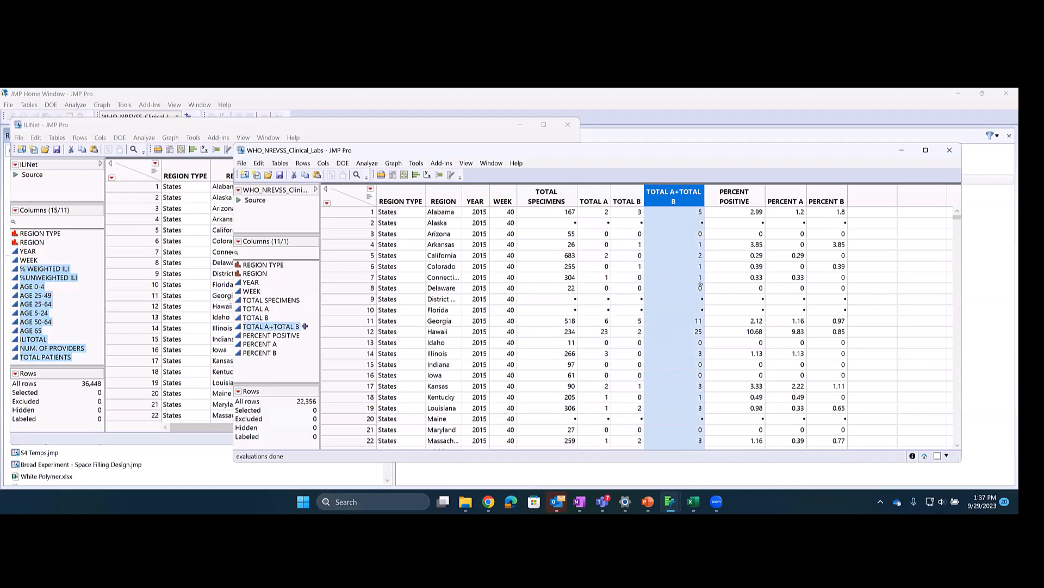
{"action": "double_click", "coordinate": [669, 201]}
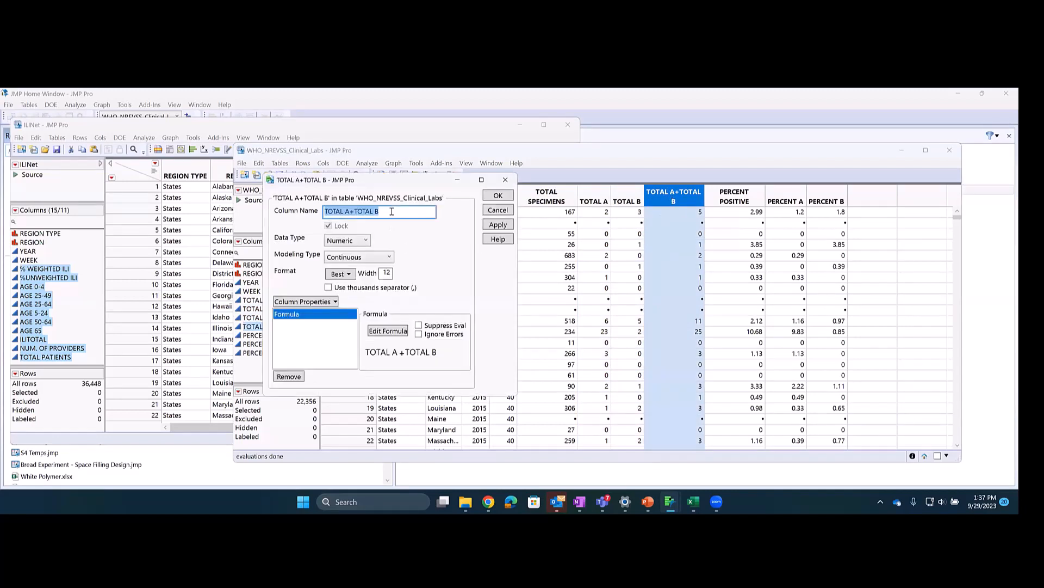
{"action": "type", "text": "TOTAL POSITIVES"}
{"action": "left_click", "coordinate": [497, 224]}
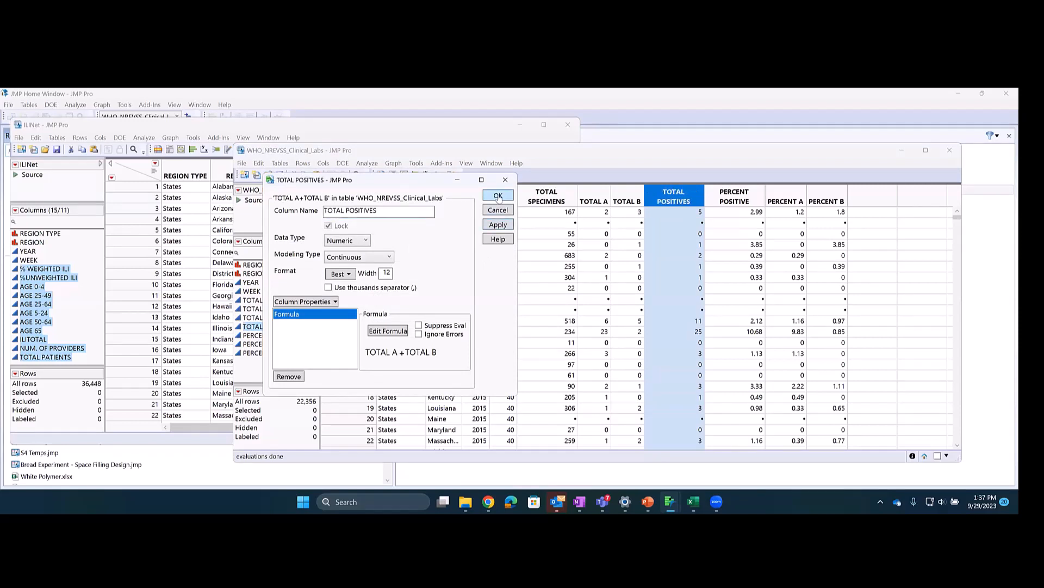
{"action": "left_click", "coordinate": [498, 195]}
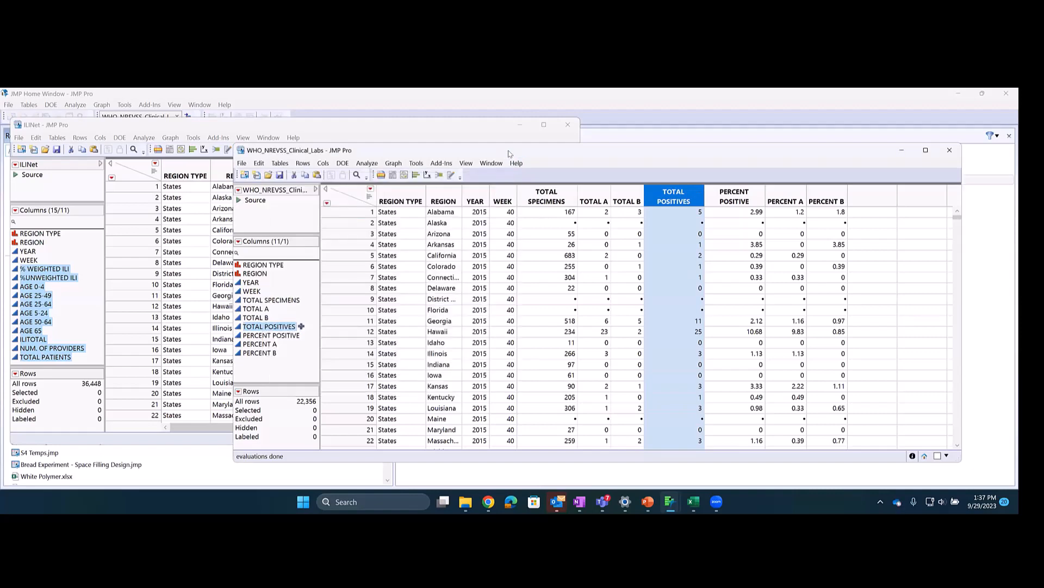
Highlight the REGION, YEAR and WEEK columns in the ILINet table as the fields shared with the clinical labs table.
{"action": "left_click_drag", "start_coordinate": [478, 150], "coordinate": [540, 161]}
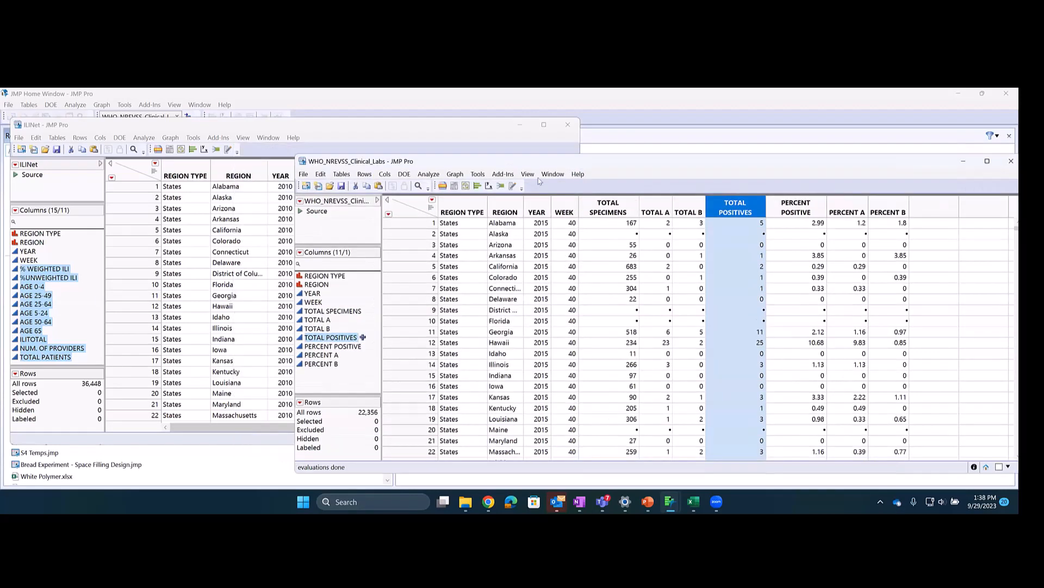
{"action": "left_click", "coordinate": [172, 126]}
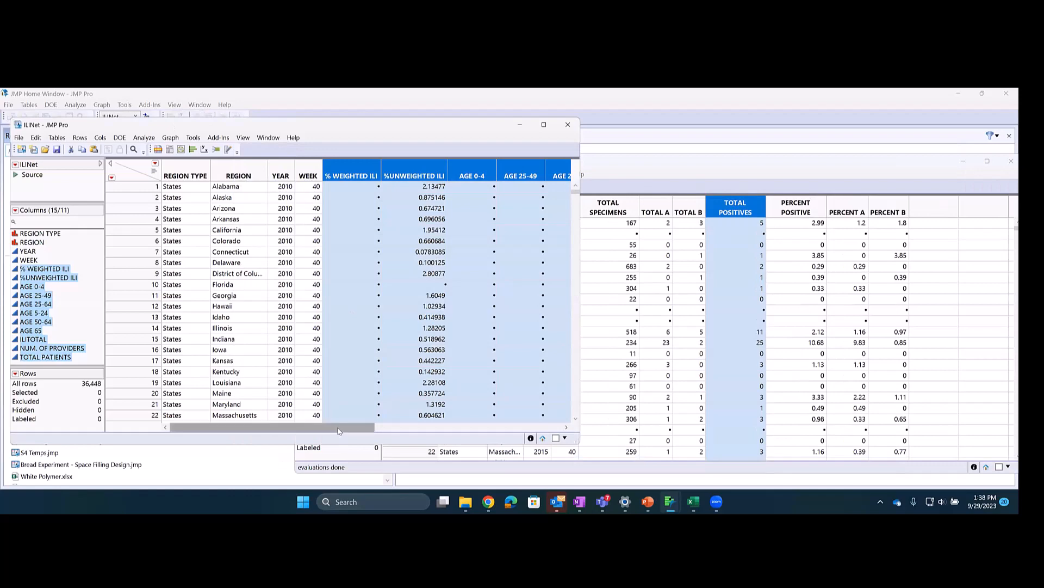
{"action": "mouse_move", "coordinate": [261, 427]}
{"action": "left_mouse_down"}
{"action": "mouse_move", "coordinate": [452, 427]}
{"action": "mouse_move", "coordinate": [261, 428]}
{"action": "left_mouse_up"}
{"action": "left_click", "coordinate": [402, 278]}
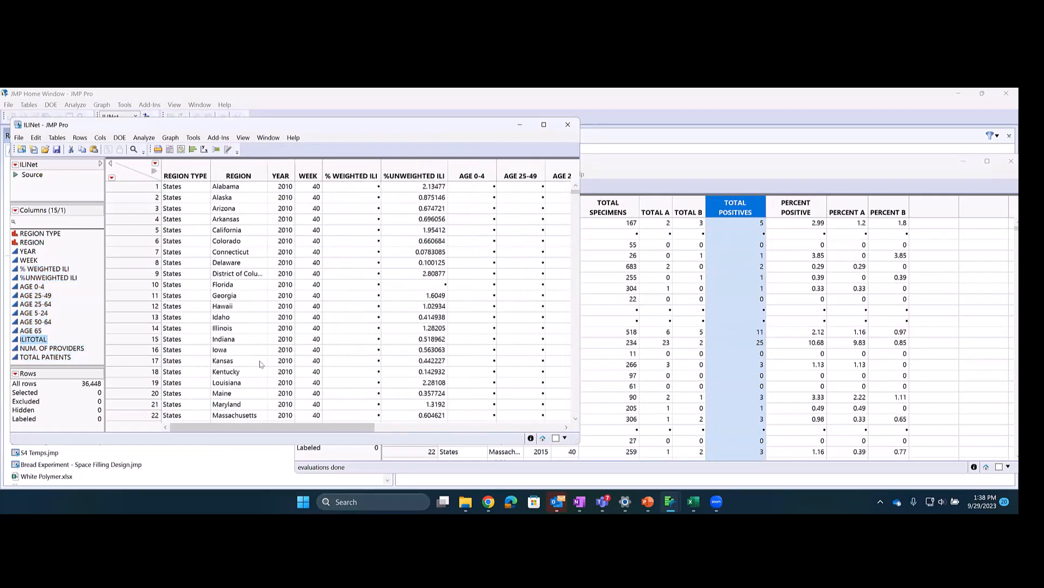
{"action": "left_click", "coordinate": [238, 173]}
{"action": "left_click", "coordinate": [306, 174], "text": "shift"}
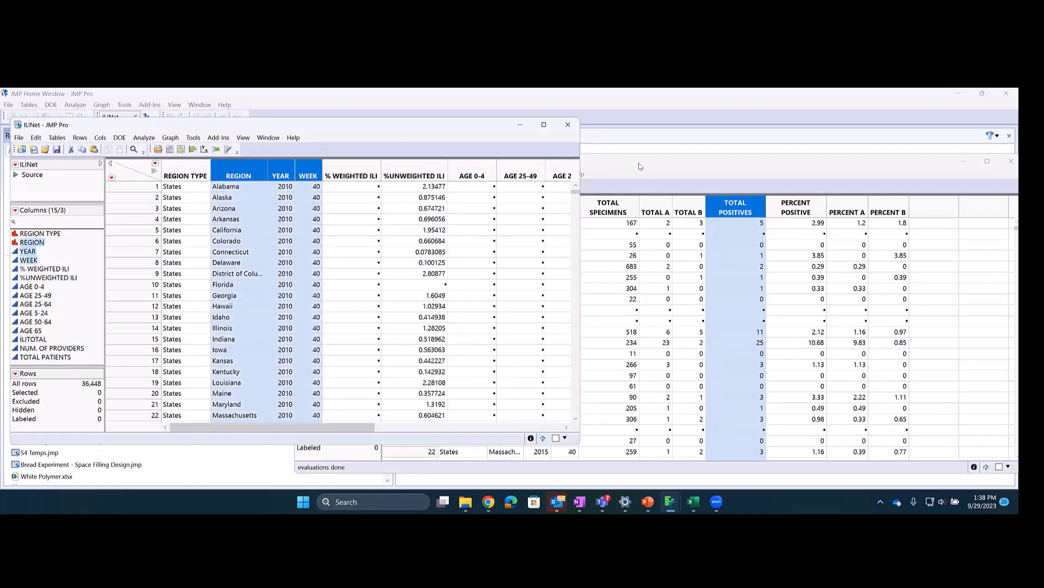
Highlight REGION, YEAR and WEEK in the WHO_NREVSS_Clinical_Labs table and place it beside ILINet for comparison.
{"action": "left_click", "coordinate": [628, 183]}
{"action": "left_click_drag", "start_coordinate": [500, 211], "coordinate": [566, 212]}
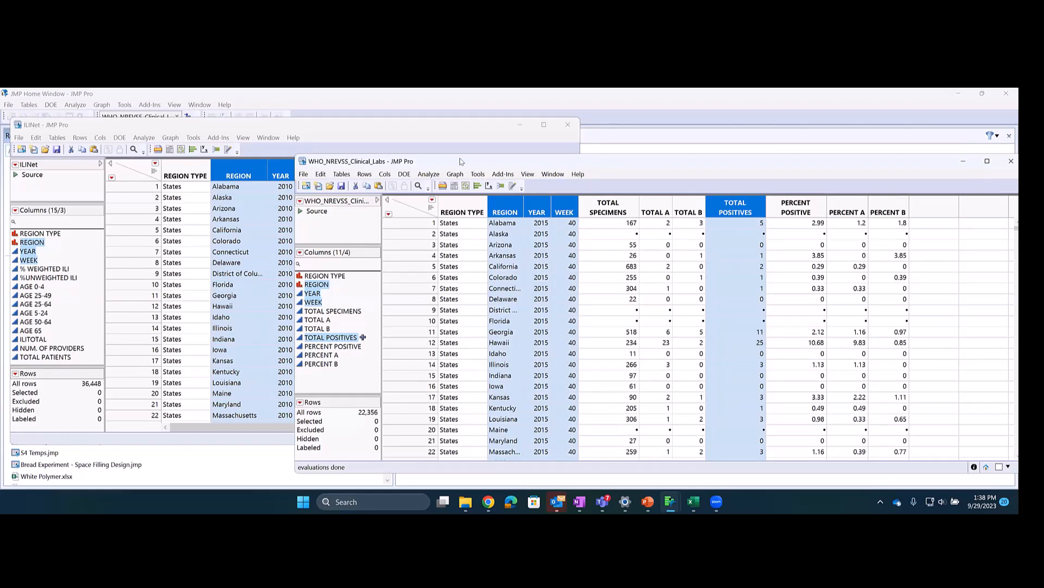
{"action": "left_click_drag", "start_coordinate": [460, 162], "coordinate": [521, 165]}
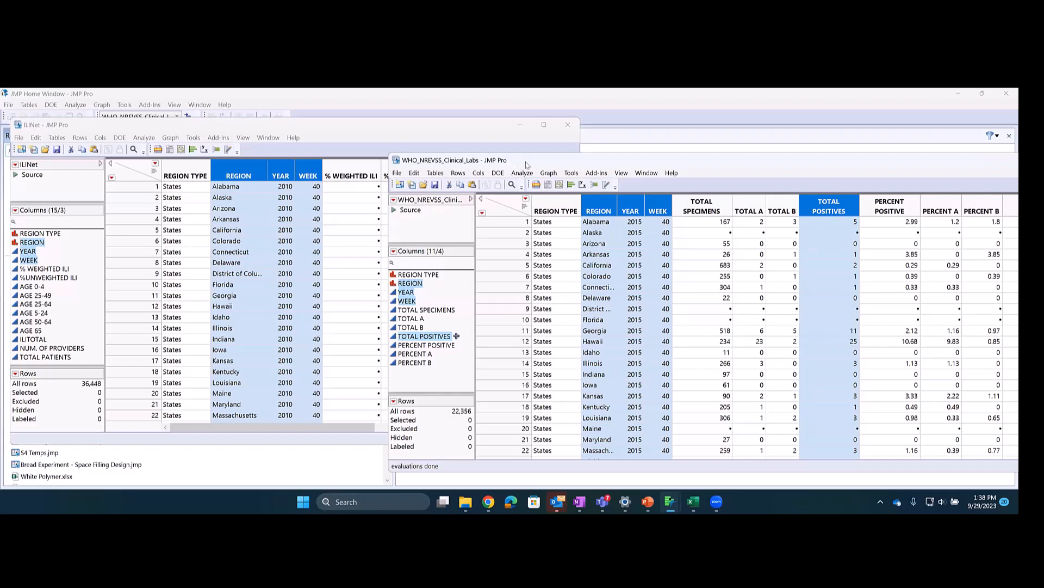
{"action": "left_click_drag", "start_coordinate": [524, 164], "coordinate": [491, 161]}
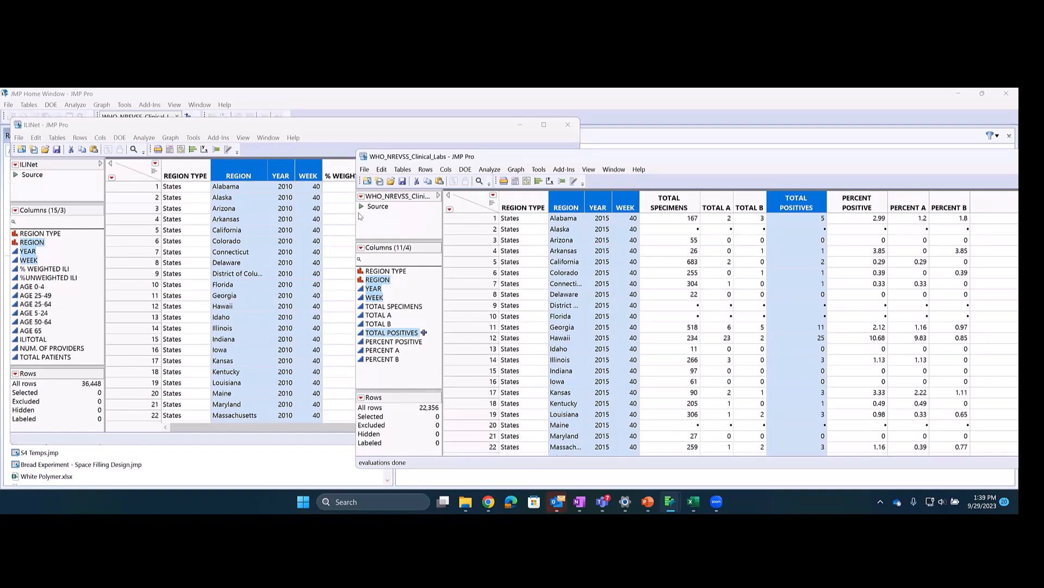
Start a Join of the WHO_NREVSS_Clinical_Labs table with ILINet as the second table.
{"action": "left_click", "coordinate": [408, 171]}
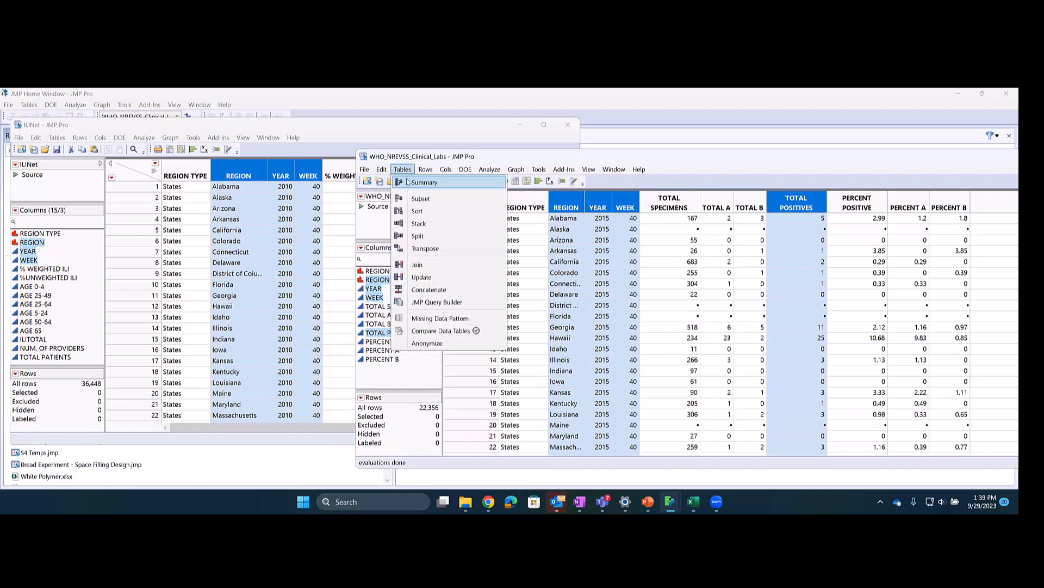
{"action": "left_click", "coordinate": [418, 265]}
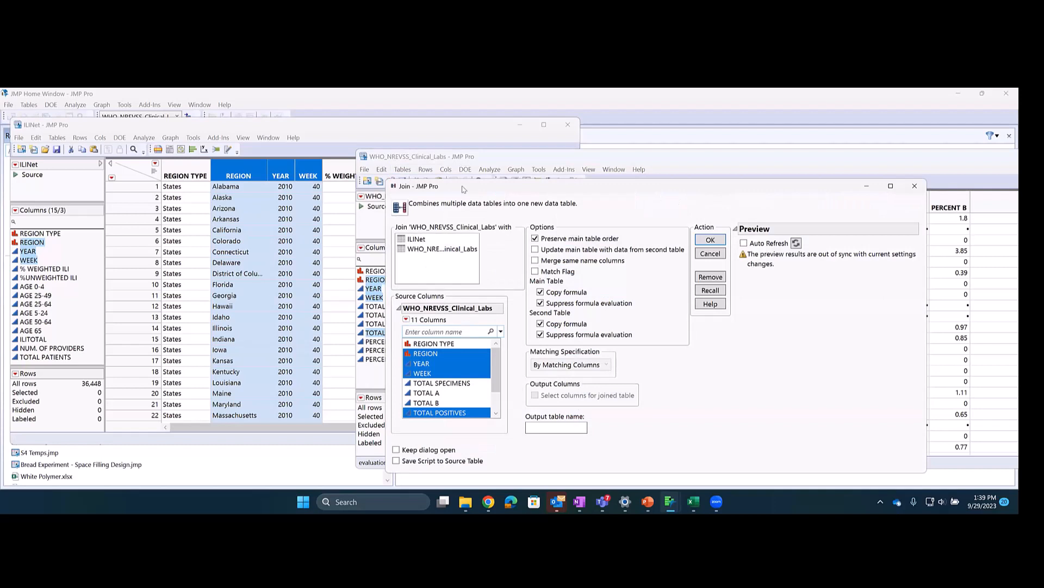
{"action": "left_click_drag", "start_coordinate": [481, 189], "coordinate": [402, 185]}
{"action": "left_click", "coordinate": [368, 340]}
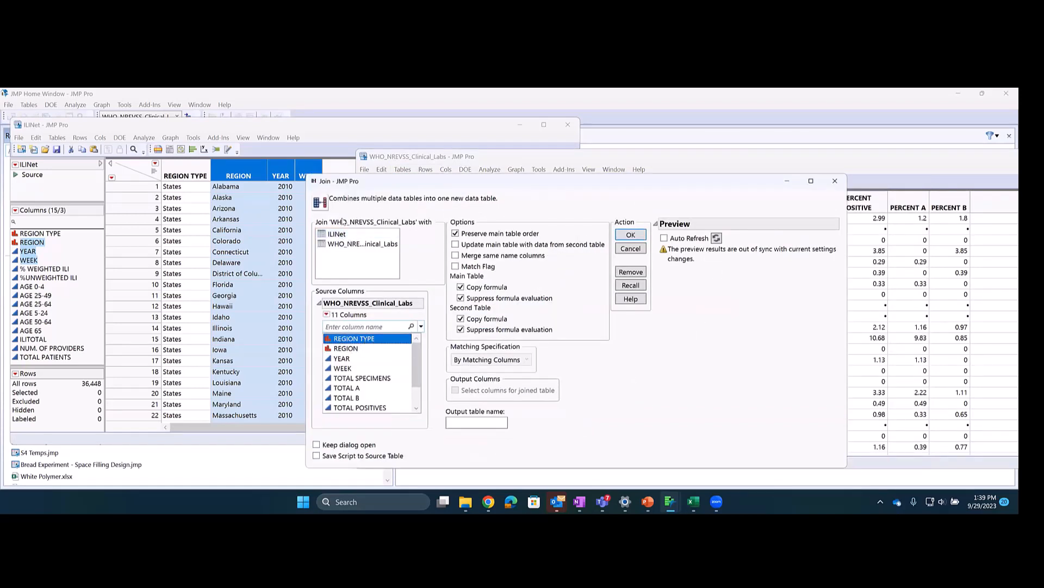
{"action": "left_click_drag", "start_coordinate": [366, 213], "coordinate": [425, 226]}
{"action": "left_click", "coordinate": [345, 236]}
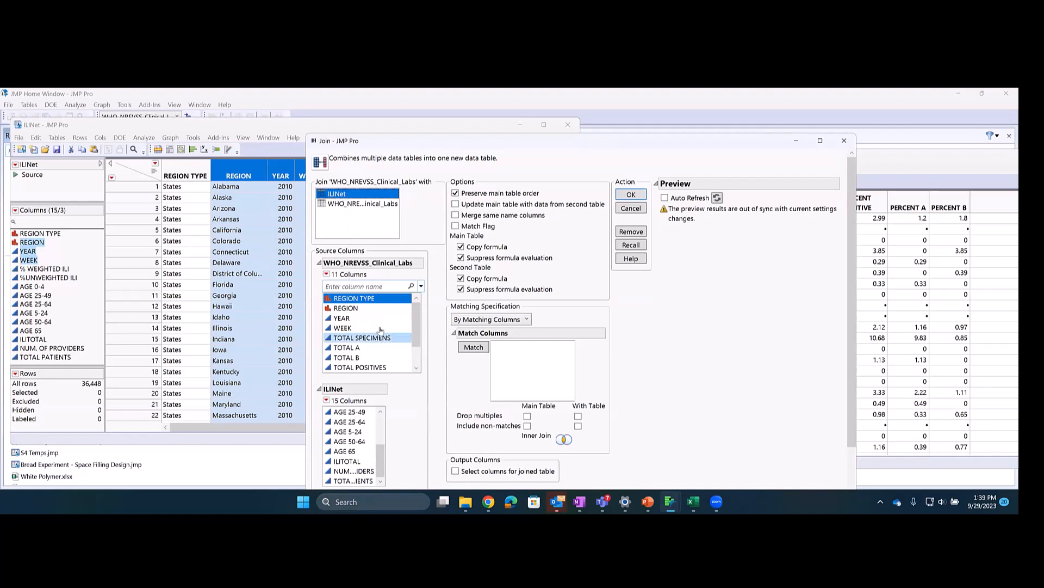
Match REGION, YEAR and WEEK of the clinical labs table to the same columns in ILINet for the join.
{"action": "left_click_drag", "start_coordinate": [381, 453], "coordinate": [379, 403]}
{"action": "left_click", "coordinate": [362, 412]}
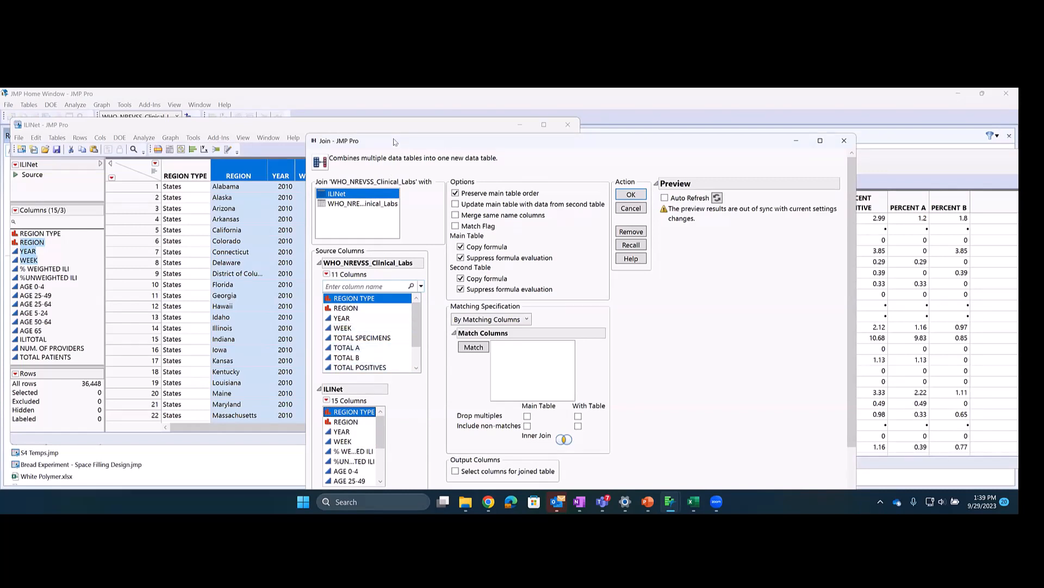
{"action": "left_click_drag", "start_coordinate": [394, 141], "coordinate": [365, 120]}
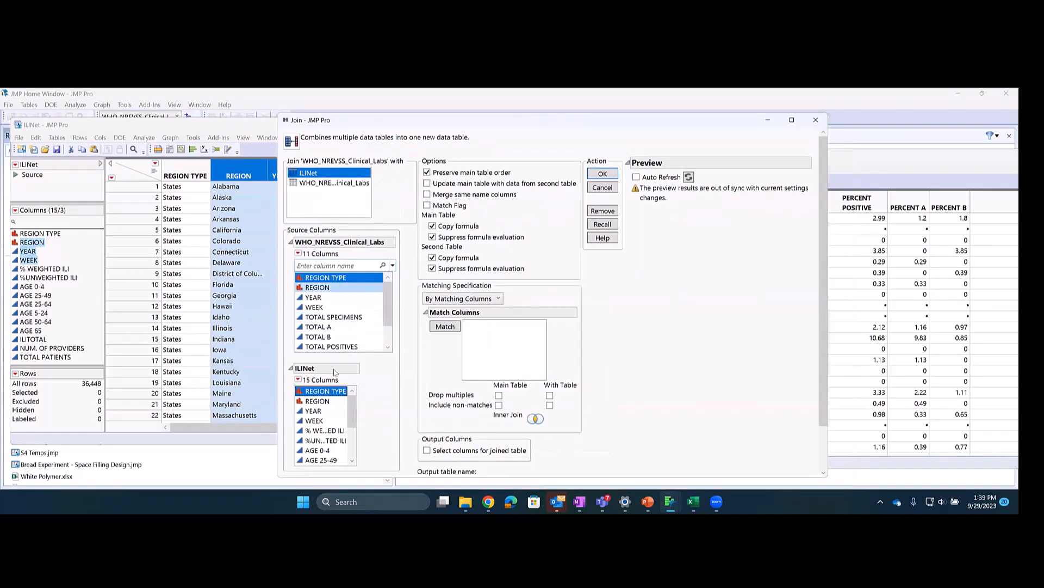
{"action": "left_click", "coordinate": [320, 287], "text": "ctrl"}
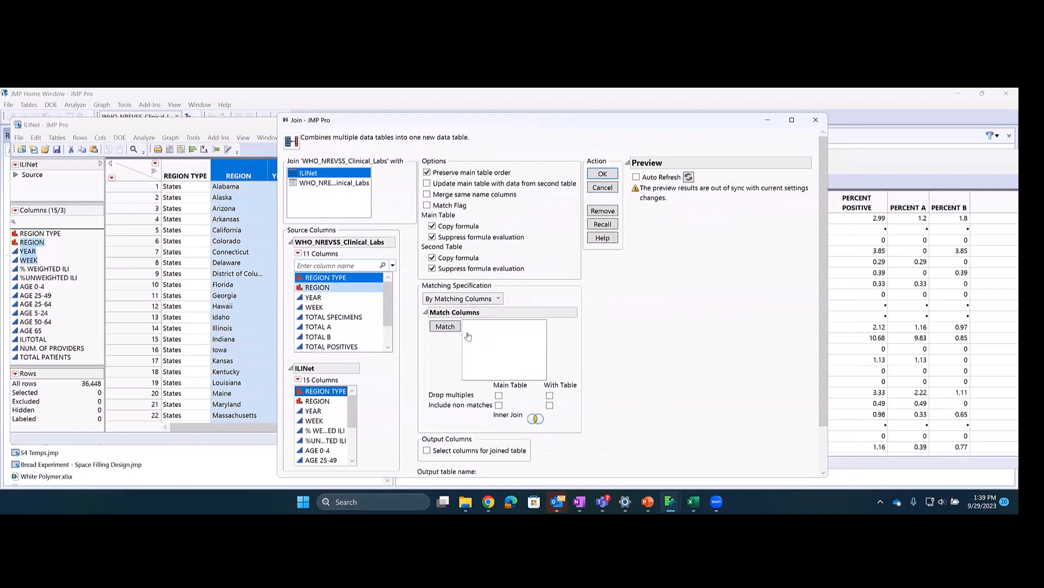
{"action": "left_click", "coordinate": [329, 287]}
{"action": "left_click", "coordinate": [330, 298], "text": "ctrl"}
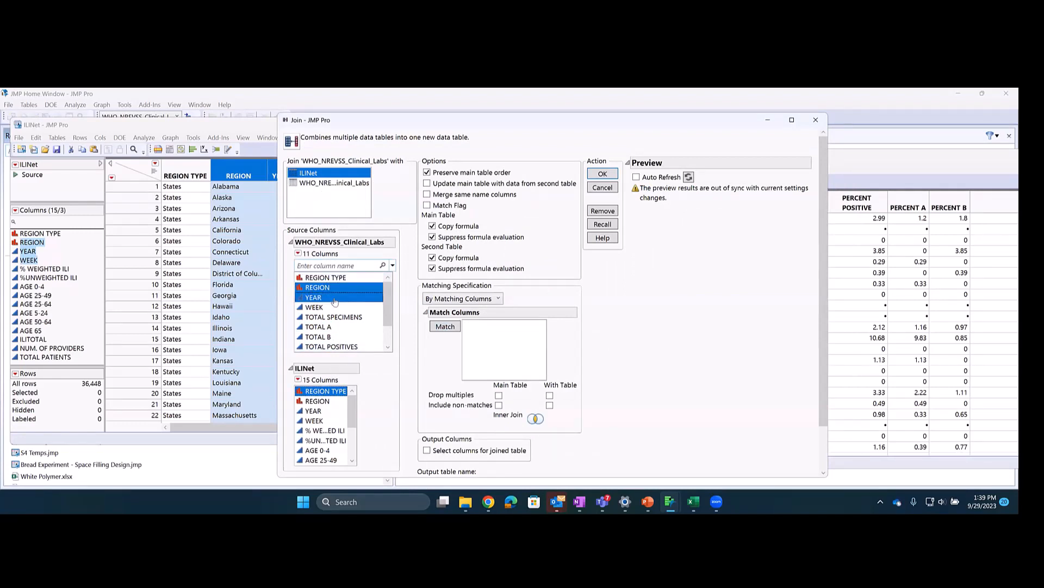
{"action": "left_click", "coordinate": [330, 308], "text": "ctrl"}
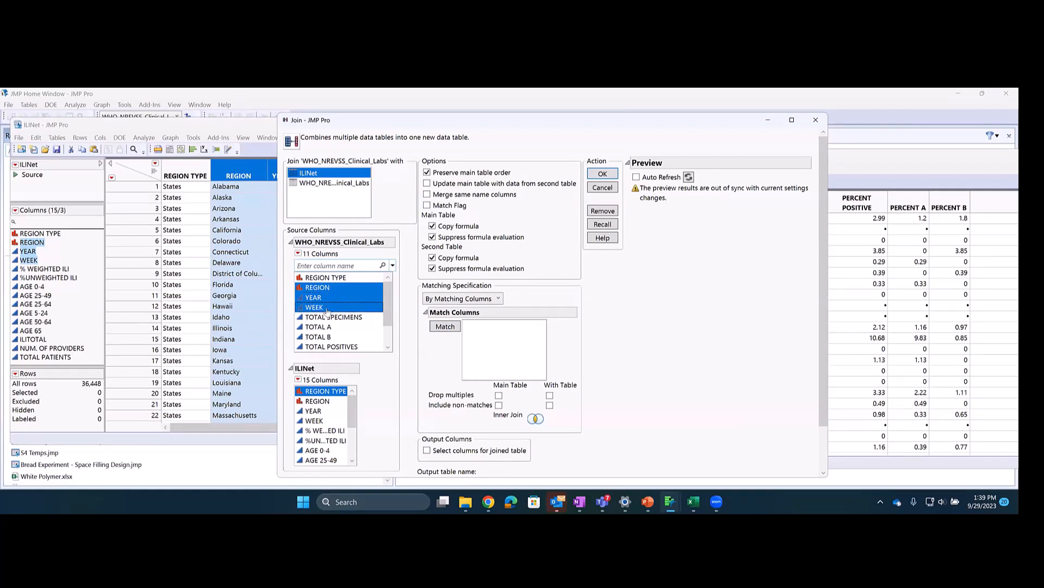
{"action": "left_click", "coordinate": [322, 403]}
{"action": "left_click", "coordinate": [321, 412], "text": "ctrl"}
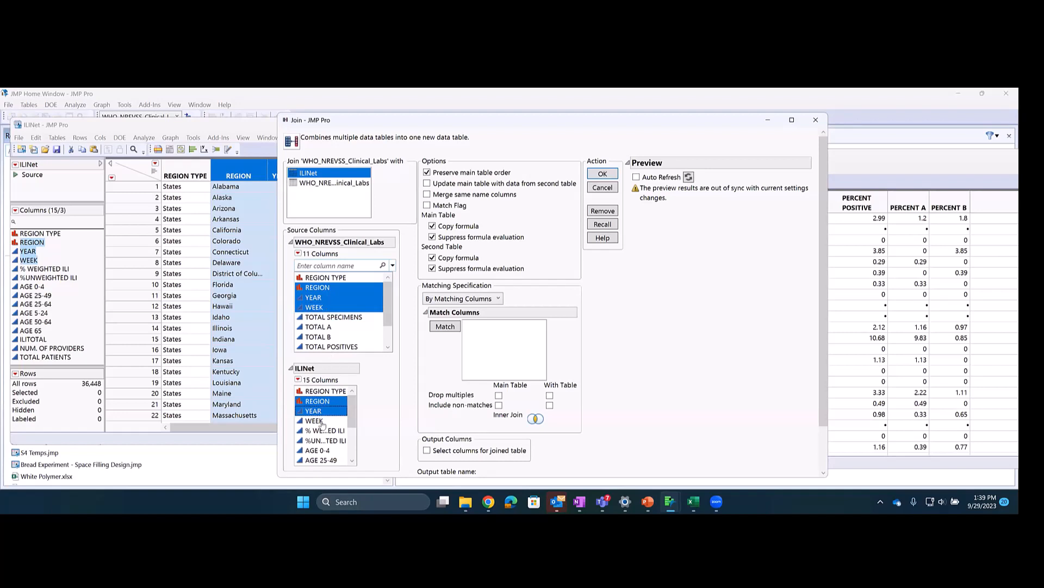
{"action": "left_click", "coordinate": [324, 421], "text": "ctrl"}
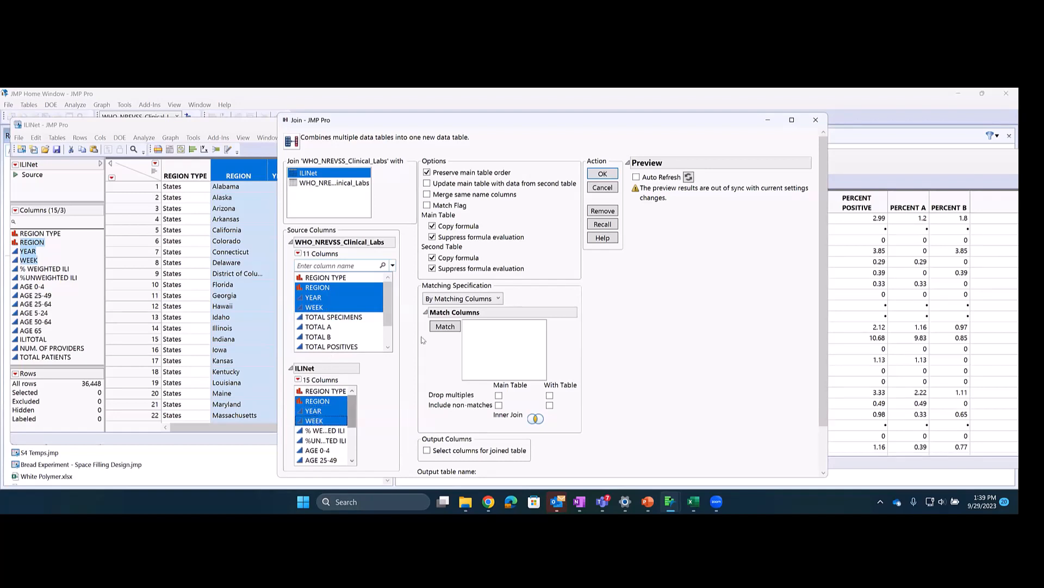
{"action": "left_click", "coordinate": [452, 328]}
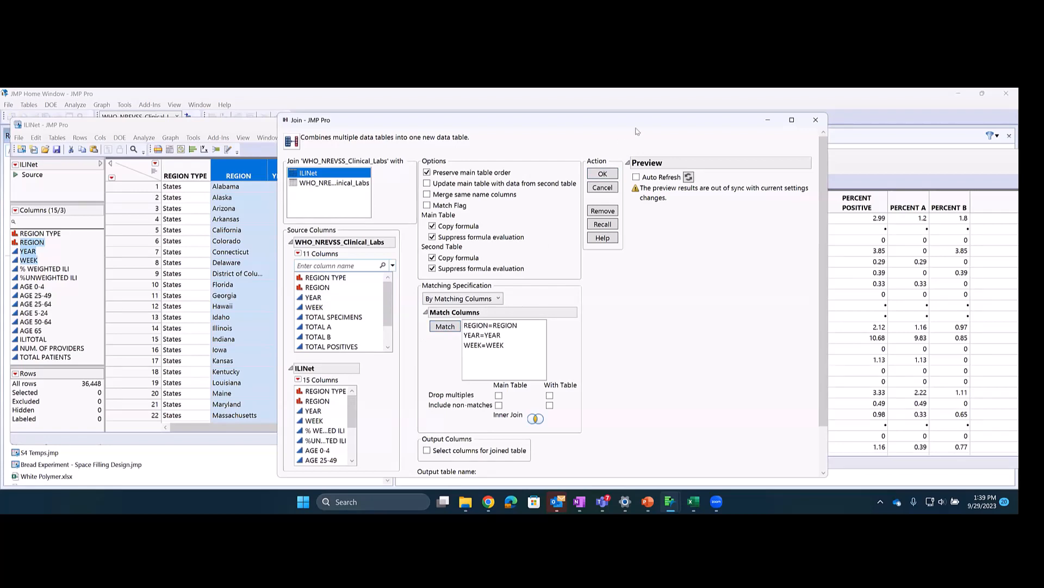
Turn on automatic refresh of the join preview and look through the previewed columns.
{"action": "left_click_drag", "start_coordinate": [638, 131], "coordinate": [521, 148]}
{"action": "left_click", "coordinate": [519, 193]}
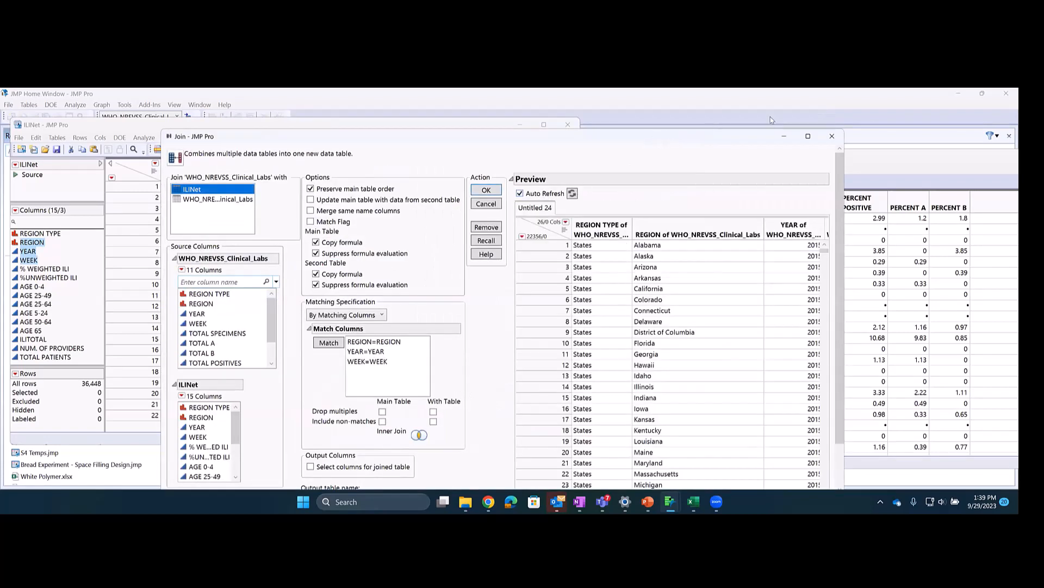
{"action": "left_click_drag", "start_coordinate": [773, 132], "coordinate": [778, 94]}
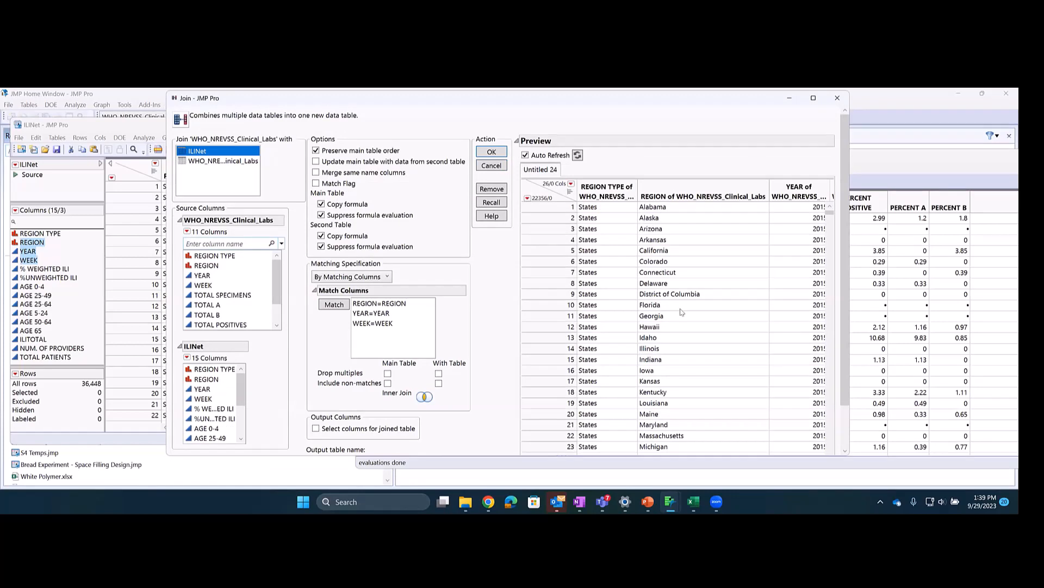
{"action": "scroll", "coordinate": [618, 387], "scroll_direction": "down", "scroll_amount": 2}
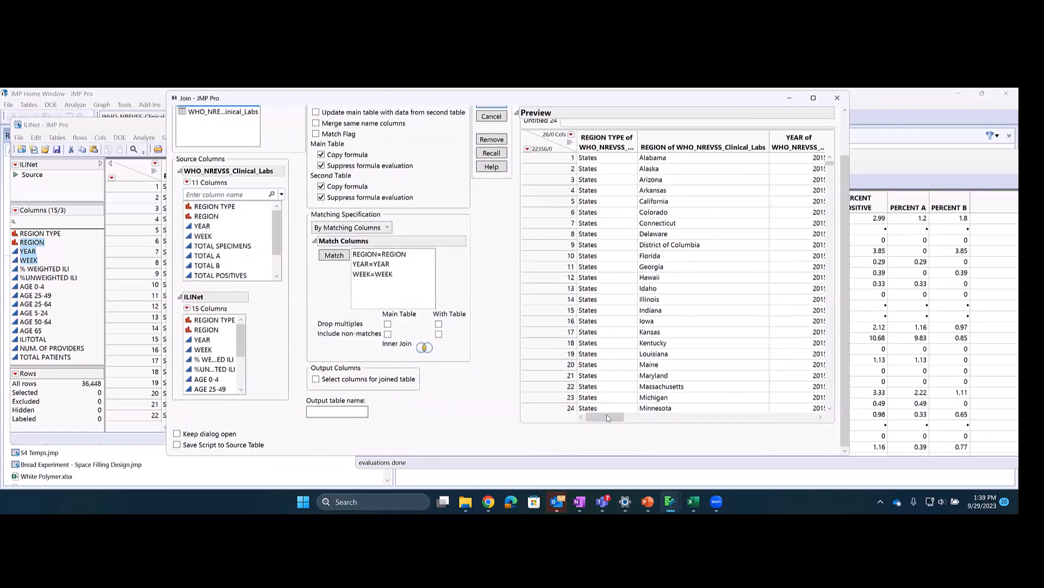
{"action": "scroll", "coordinate": [707, 426], "scroll_direction": "right", "scroll_amount": 10}
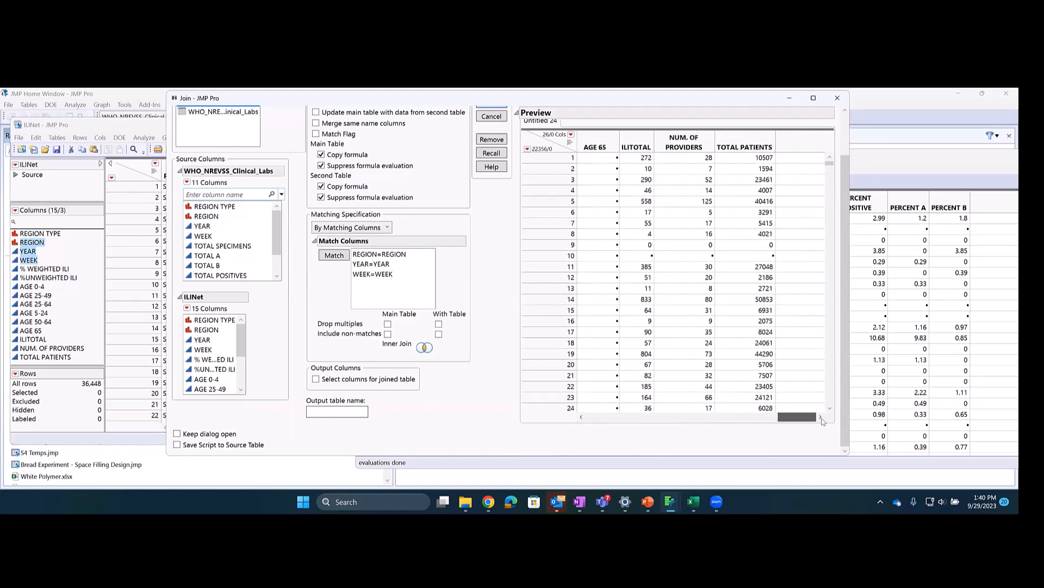
{"action": "left_click_drag", "start_coordinate": [785, 417], "coordinate": [579, 417]}
{"action": "left_click_drag", "start_coordinate": [846, 336], "coordinate": [852, 234]}
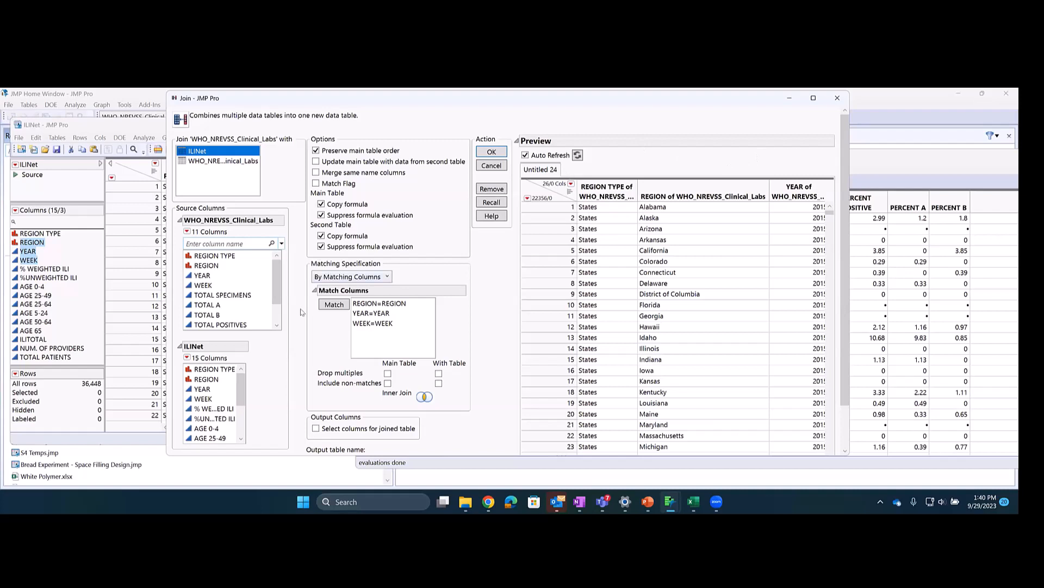
Enable column selection for the joined table and add REGION, YEAR, WEEK and TOTAL POSITIVES from the clinical labs table as output columns.
{"action": "scroll", "coordinate": [278, 288], "scroll_direction": "down", "scroll_amount": 2}
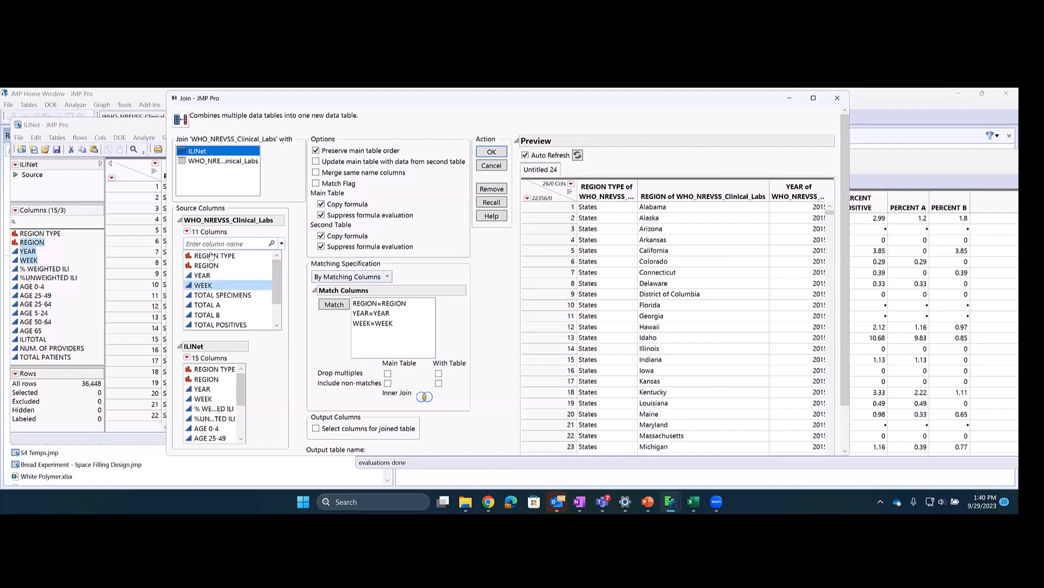
{"action": "scroll", "coordinate": [269, 266], "scroll_direction": "up", "scroll_amount": 3}
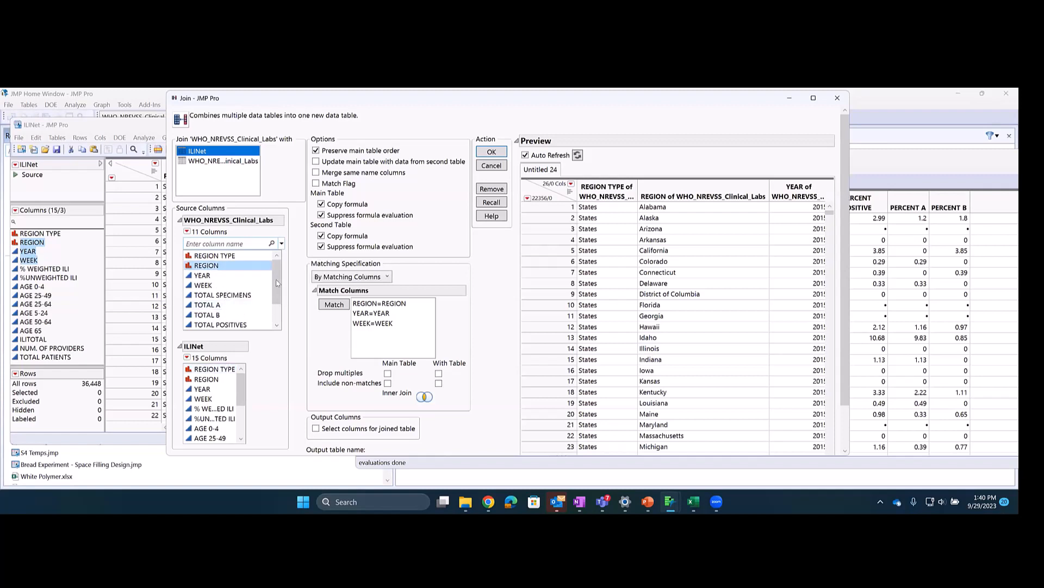
{"action": "left_click", "coordinate": [209, 266]}
{"action": "left_click", "coordinate": [209, 267]}
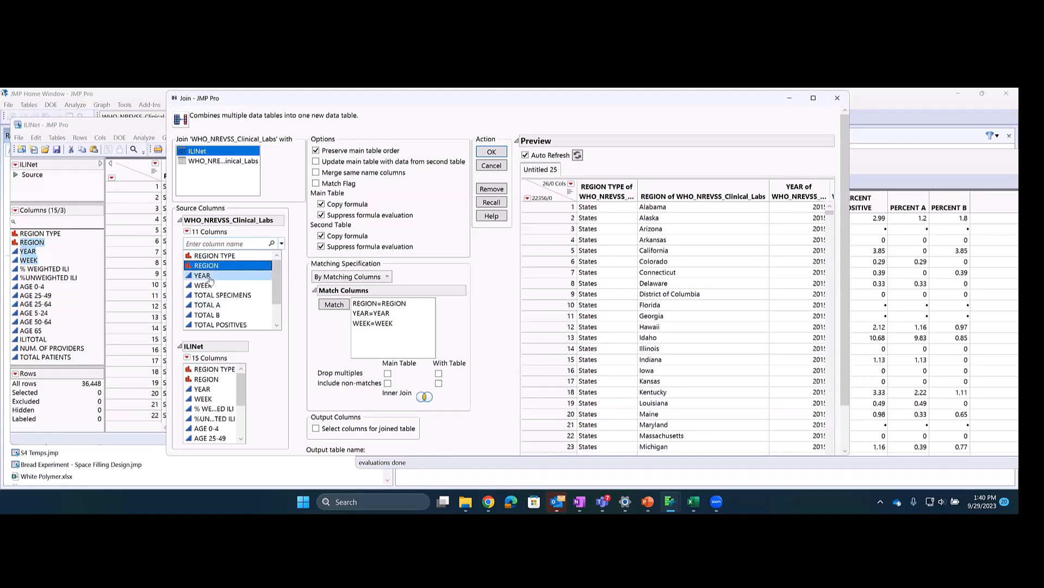
{"action": "left_click", "coordinate": [204, 286], "text": "shift"}
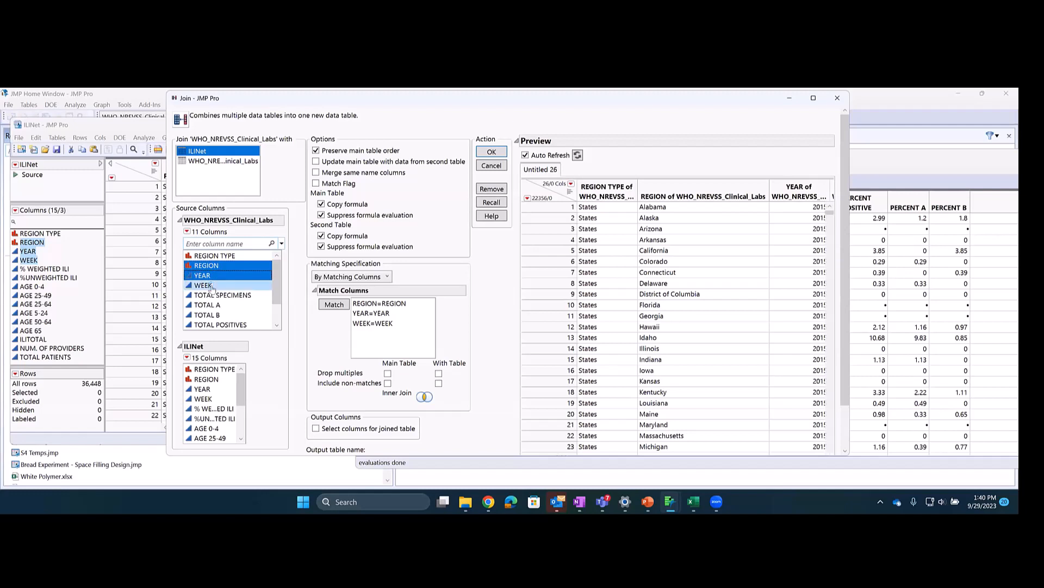
{"action": "scroll", "coordinate": [277, 299], "scroll_direction": "down", "scroll_amount": 1}
{"action": "scroll", "coordinate": [277, 299], "scroll_direction": "down", "scroll_amount": 2}
{"action": "left_click", "coordinate": [269, 294], "text": "ctrl"}
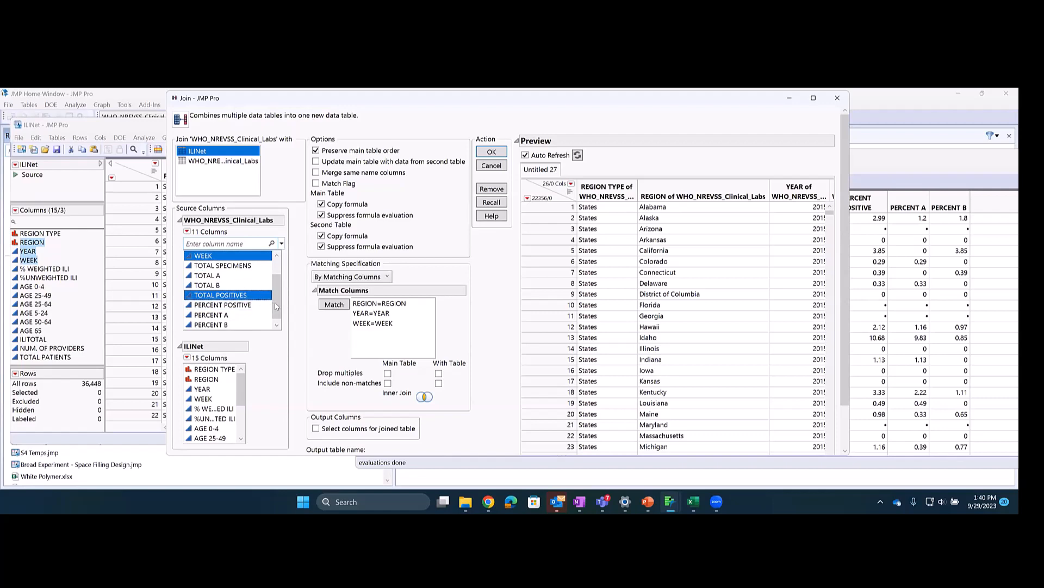
{"action": "scroll", "coordinate": [276, 285], "scroll_direction": "up", "scroll_amount": 2}
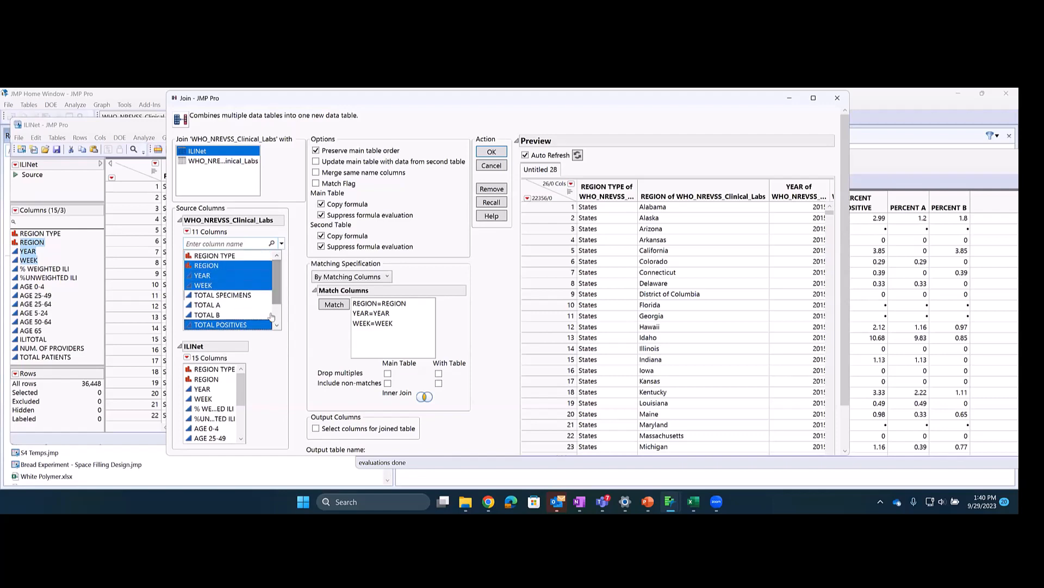
{"action": "left_click", "coordinate": [341, 427]}
{"action": "scroll", "coordinate": [294, 326], "scroll_direction": "down", "scroll_amount": 3}
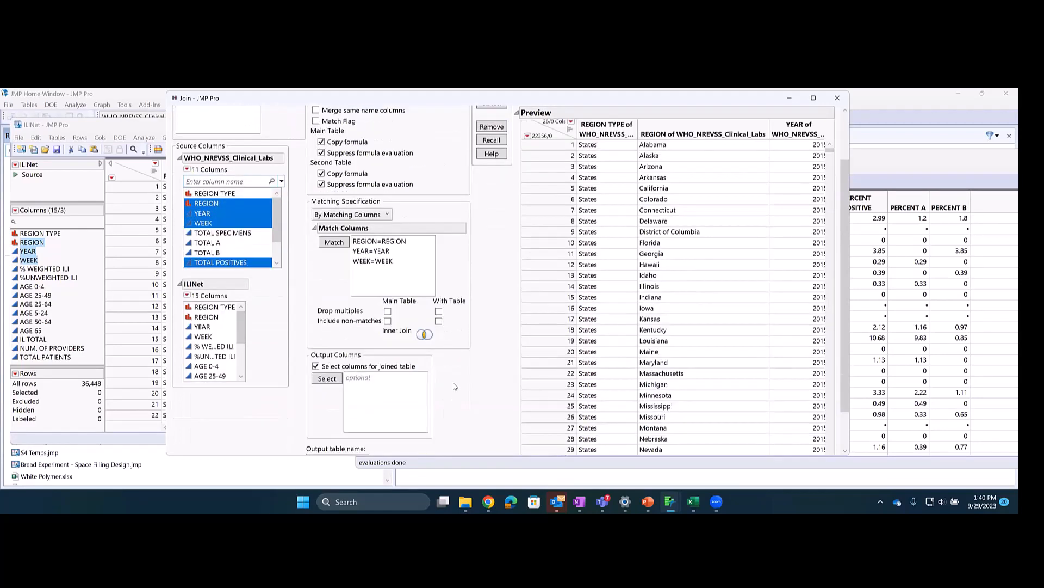
{"action": "left_click_drag", "start_coordinate": [228, 199], "coordinate": [378, 375]}
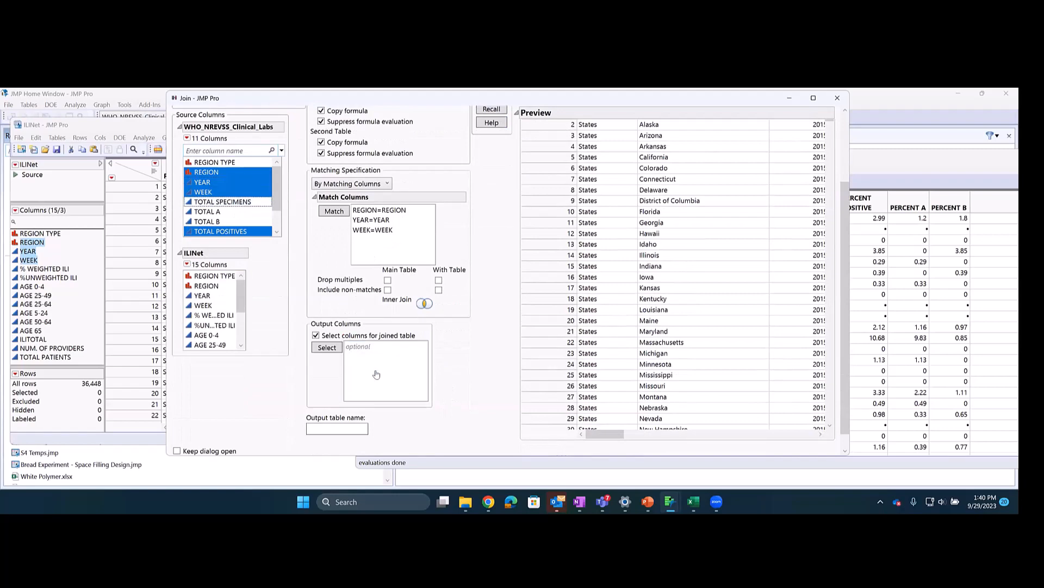
{"action": "scroll", "coordinate": [456, 333], "scroll_direction": "up", "scroll_amount": 3}
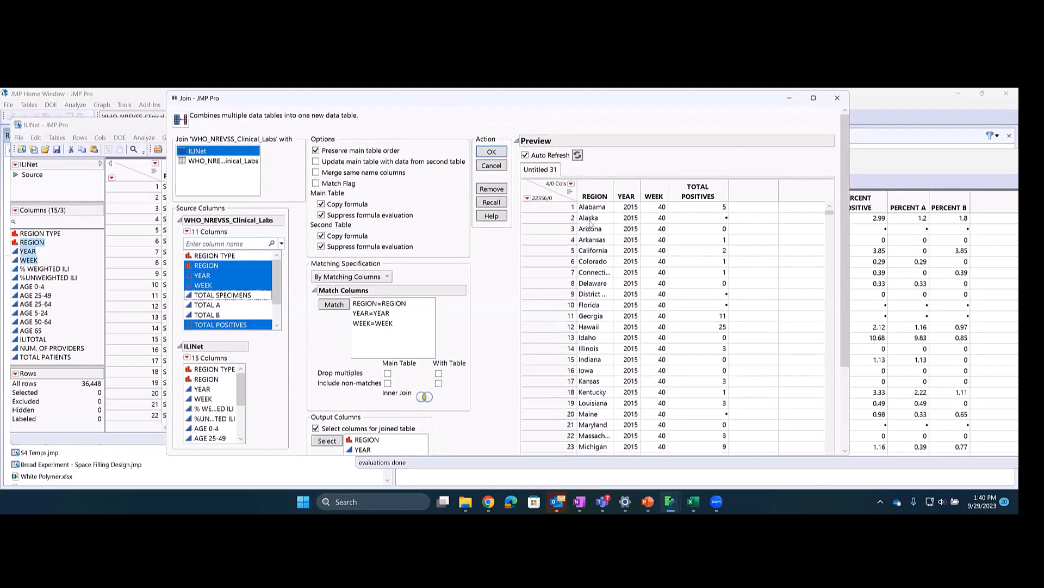
Add ILITOTAL from the ILINet table to the output columns of the join.
{"action": "scroll", "coordinate": [497, 301], "scroll_direction": "down", "scroll_amount": 3}
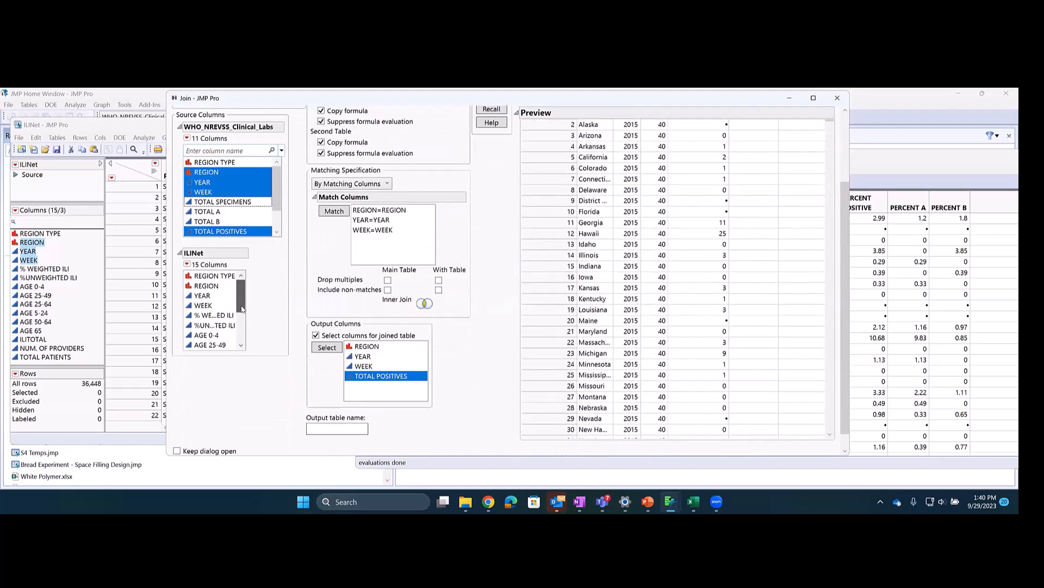
{"action": "left_click_drag", "start_coordinate": [241, 307], "coordinate": [241, 337]}
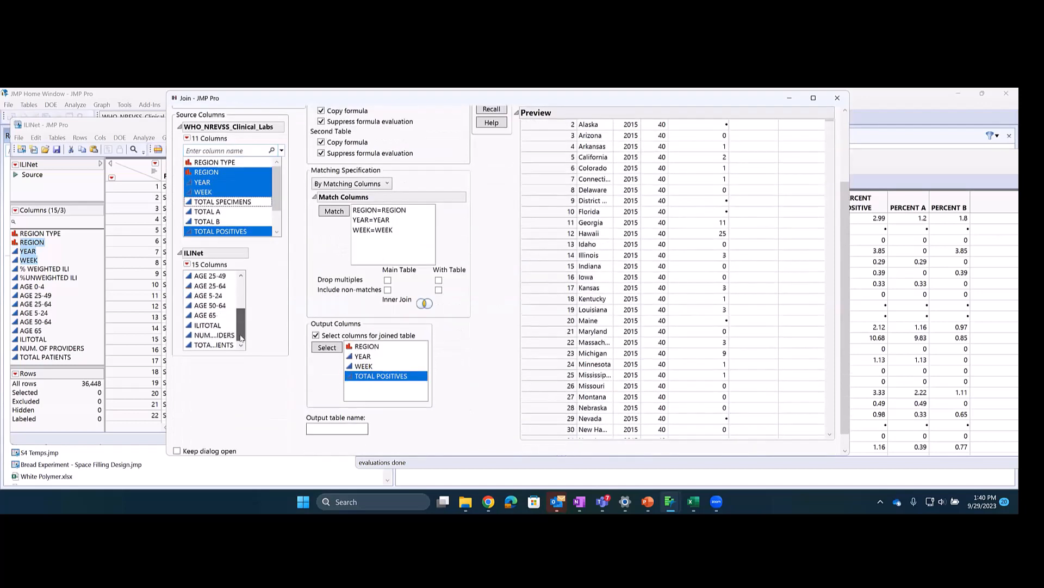
{"action": "left_click", "coordinate": [206, 326]}
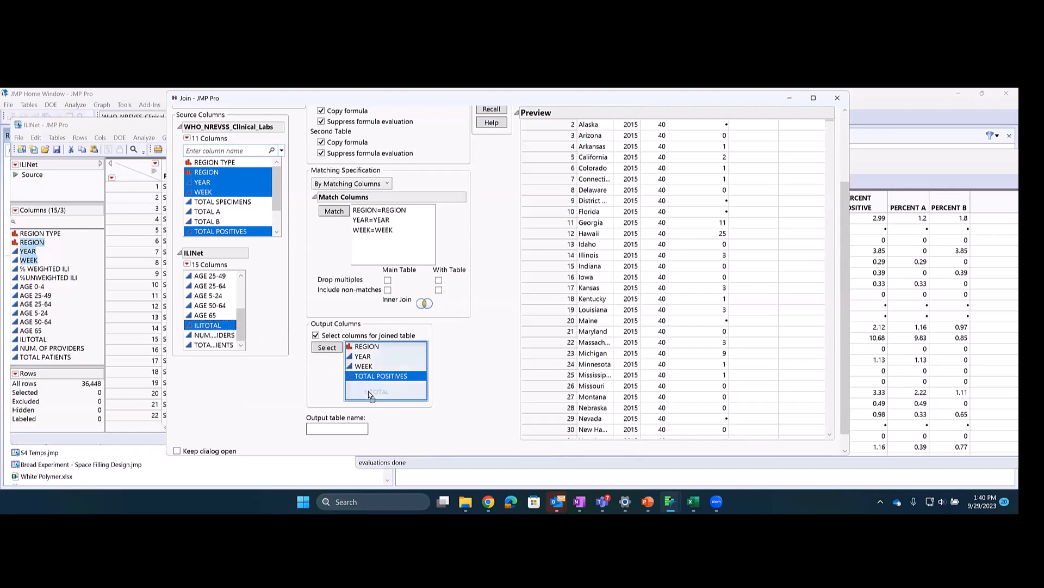
{"action": "left_click_drag", "start_coordinate": [369, 393], "coordinate": [369, 393]}
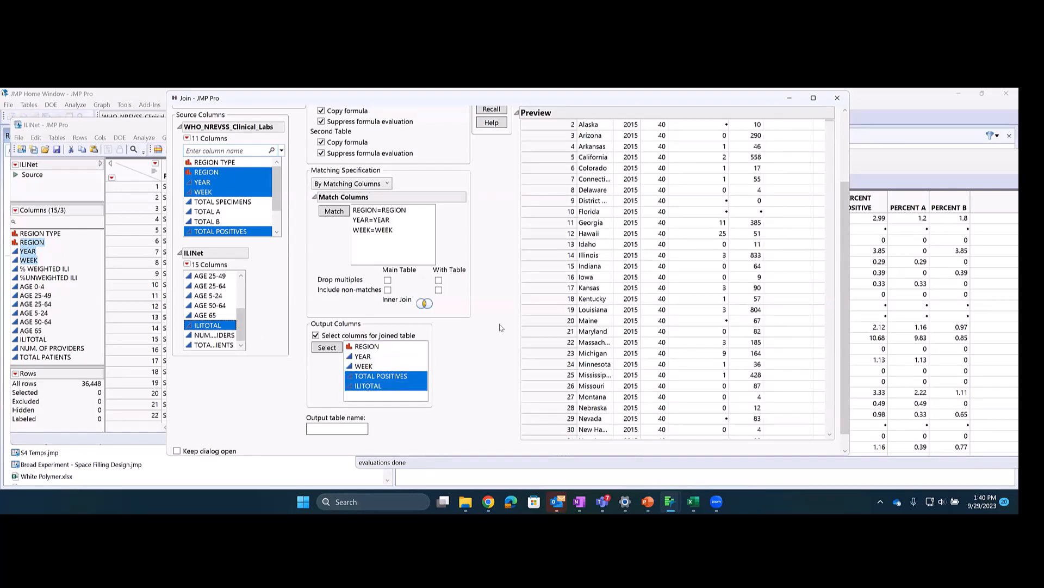
{"action": "scroll", "coordinate": [502, 327], "scroll_direction": "up", "scroll_amount": 2}
{"action": "scroll", "coordinate": [501, 326], "scroll_direction": "up", "scroll_amount": 1}
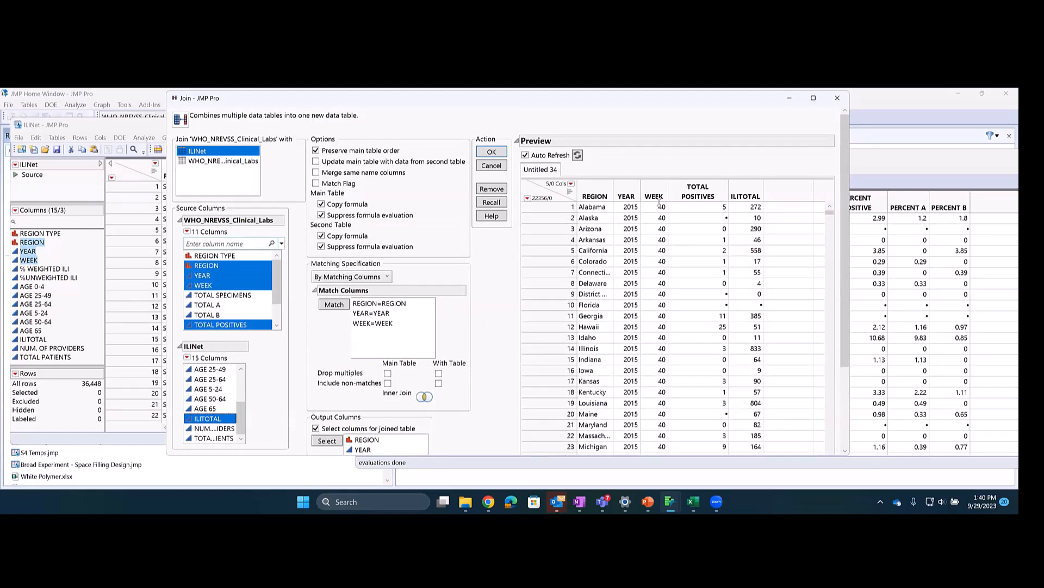
Name the output table "ILI and Clinical Positives" and create the joined table.
{"action": "scroll", "coordinate": [659, 203], "scroll_direction": "down", "scroll_amount": 4}
{"action": "scroll", "coordinate": [659, 202], "scroll_direction": "up", "scroll_amount": 4}
{"action": "mouse_move", "coordinate": [486, 352]}
{"action": "left_mouse_down"}
{"action": "mouse_move", "coordinate": [357, 378]}
{"action": "mouse_move", "coordinate": [430, 403]}
{"action": "mouse_move", "coordinate": [443, 347]}
{"action": "left_mouse_up"}
{"action": "scroll", "coordinate": [492, 357], "scroll_direction": "down", "scroll_amount": 3}
{"action": "left_click", "coordinate": [325, 413]}
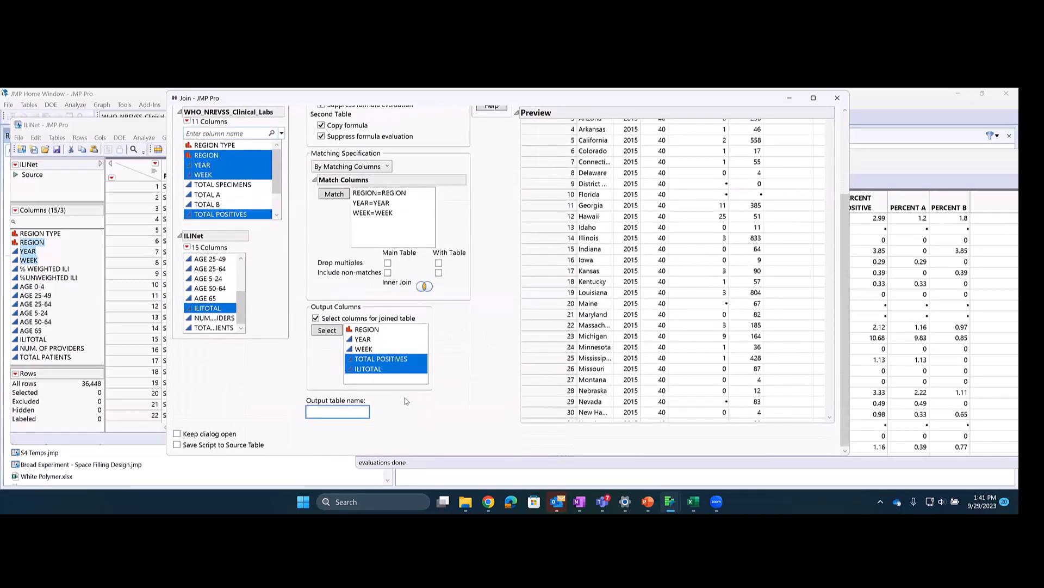
{"action": "type", "text": "ILI and Clinical Positives"}
{"action": "scroll", "coordinate": [474, 351], "scroll_direction": "up", "scroll_amount": 3}
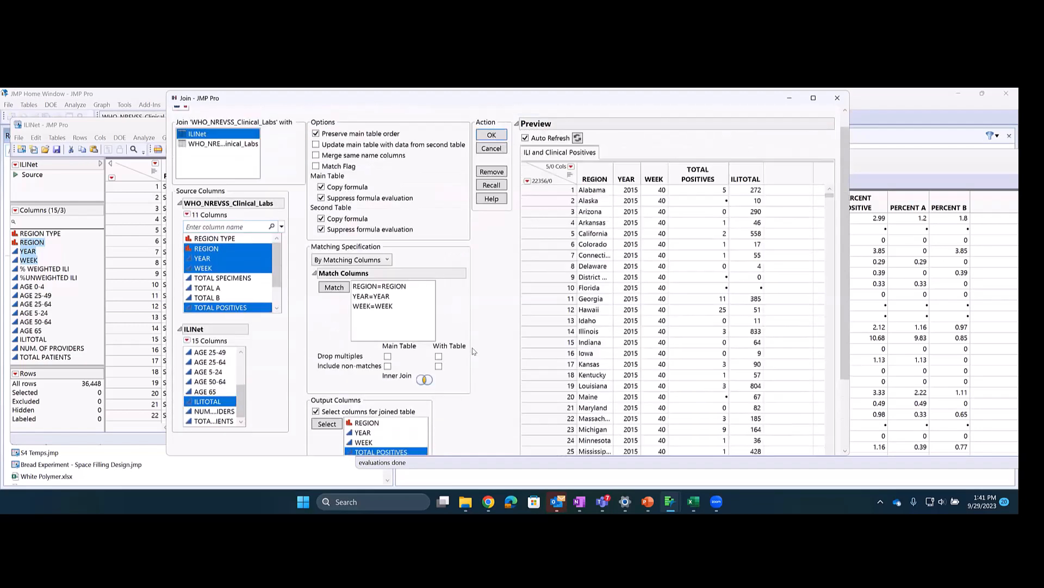
{"action": "scroll", "coordinate": [473, 351], "scroll_direction": "up", "scroll_amount": 1}
{"action": "left_click", "coordinate": [491, 152]}
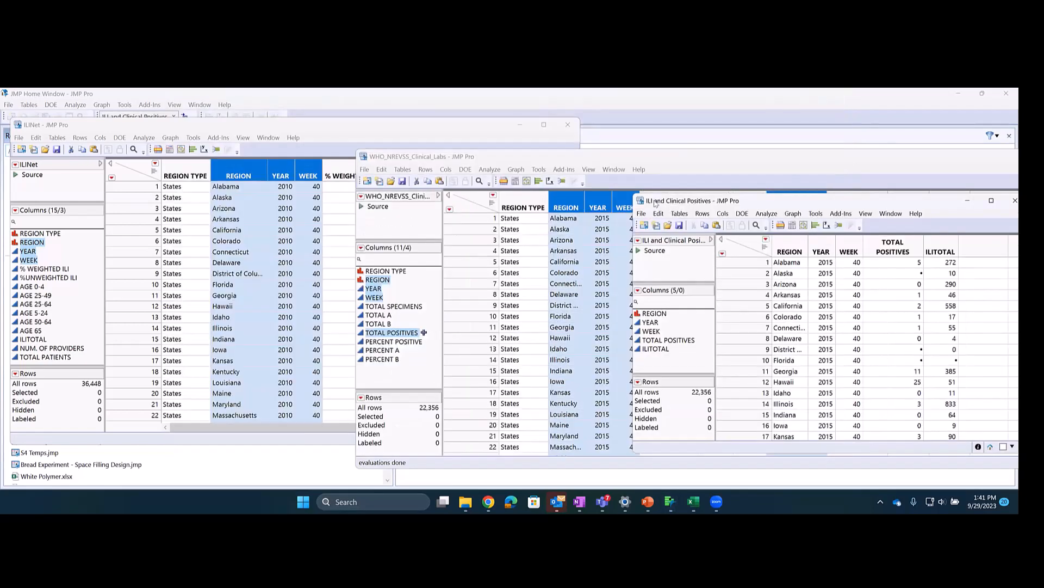
Close the ILINet and WHO_NREVSS_Clinical_Labs tables, and reposition and enlarge the joined table's window.
{"action": "left_click", "coordinate": [252, 140]}
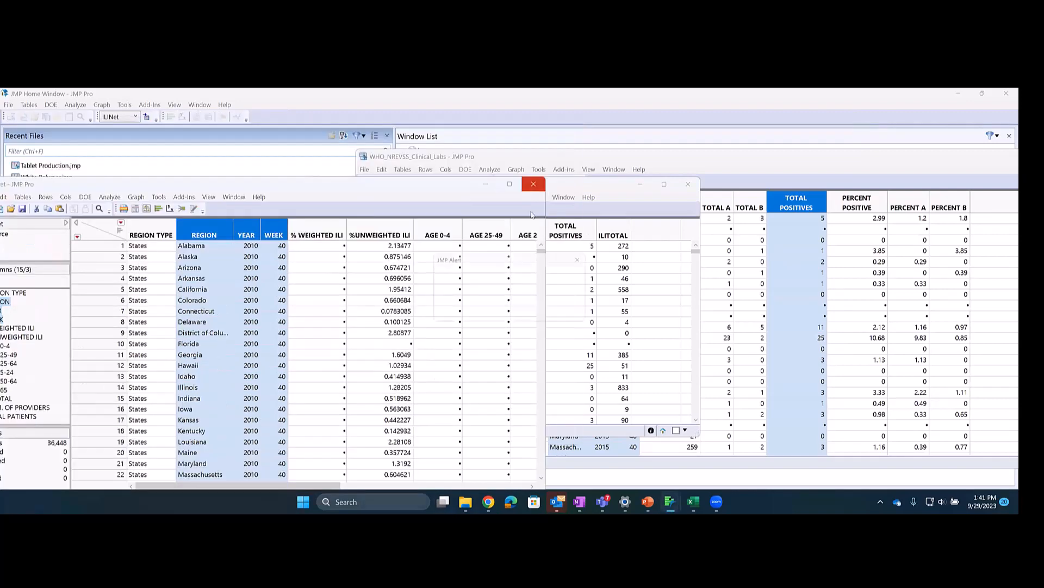
{"action": "left_click", "coordinate": [518, 316]}
{"action": "left_click", "coordinate": [811, 161]}
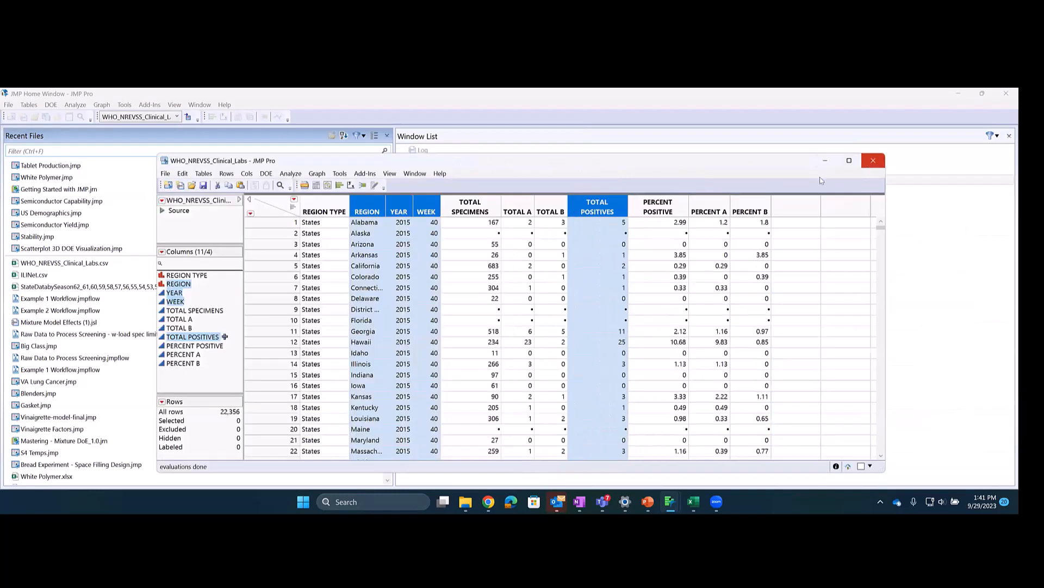
{"action": "left_click", "coordinate": [873, 160]}
{"action": "left_click", "coordinate": [518, 316]}
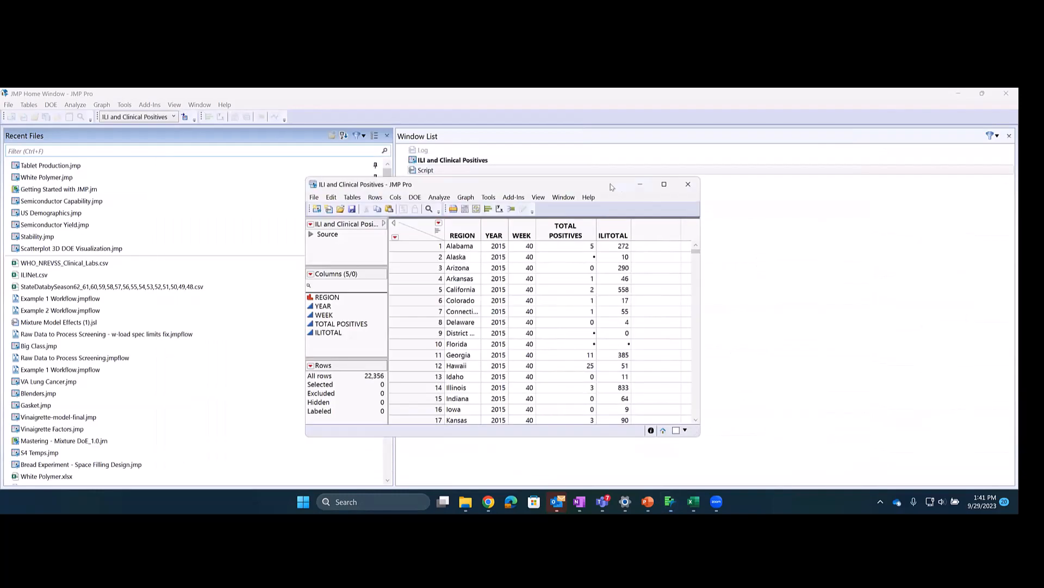
{"action": "left_click_drag", "start_coordinate": [610, 185], "coordinate": [594, 155]}
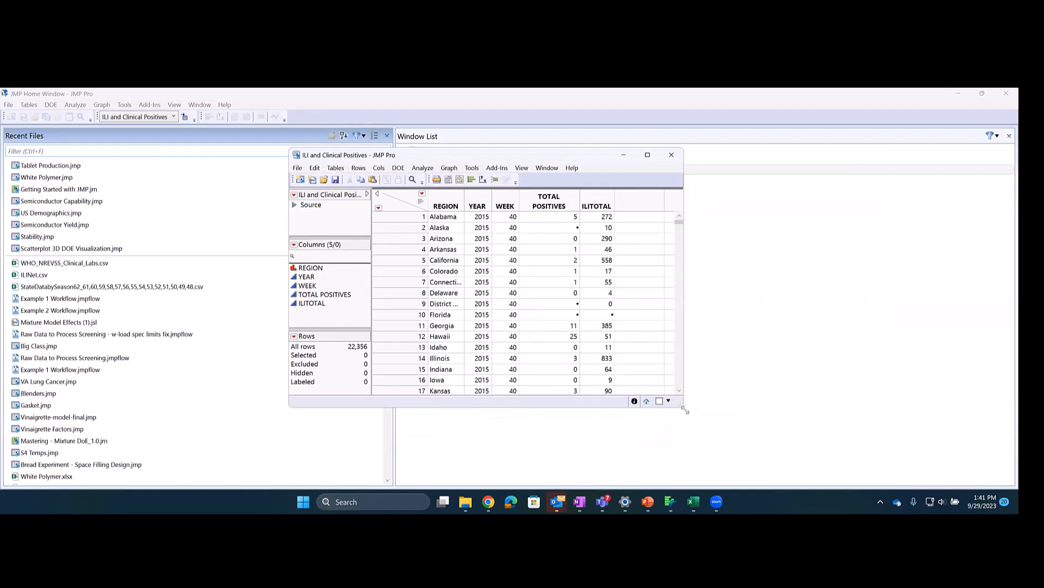
{"action": "left_click_drag", "start_coordinate": [685, 411], "coordinate": [702, 468]}
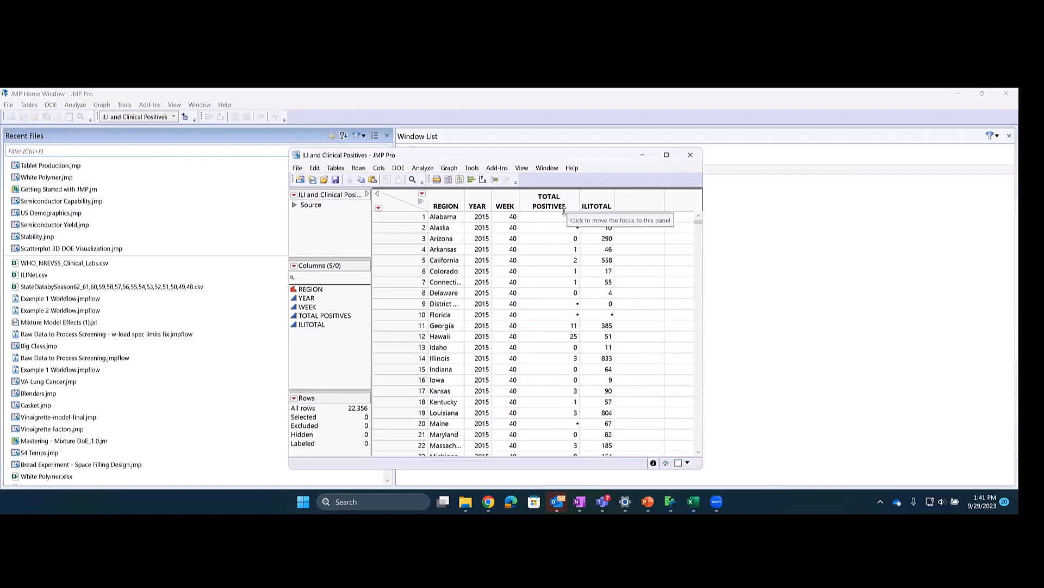
Create a formula column from TOTAL POSITIVES and ILITOTAL using the reverse-order ratio, and widen the table window to show it.
{"action": "left_click", "coordinate": [595, 199]}
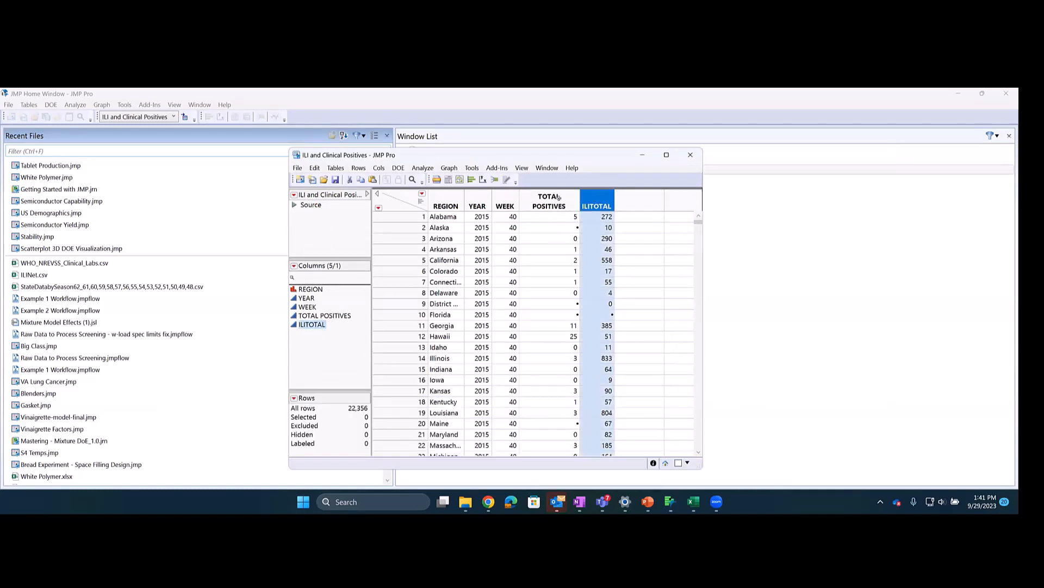
{"action": "left_click", "coordinate": [558, 197]}
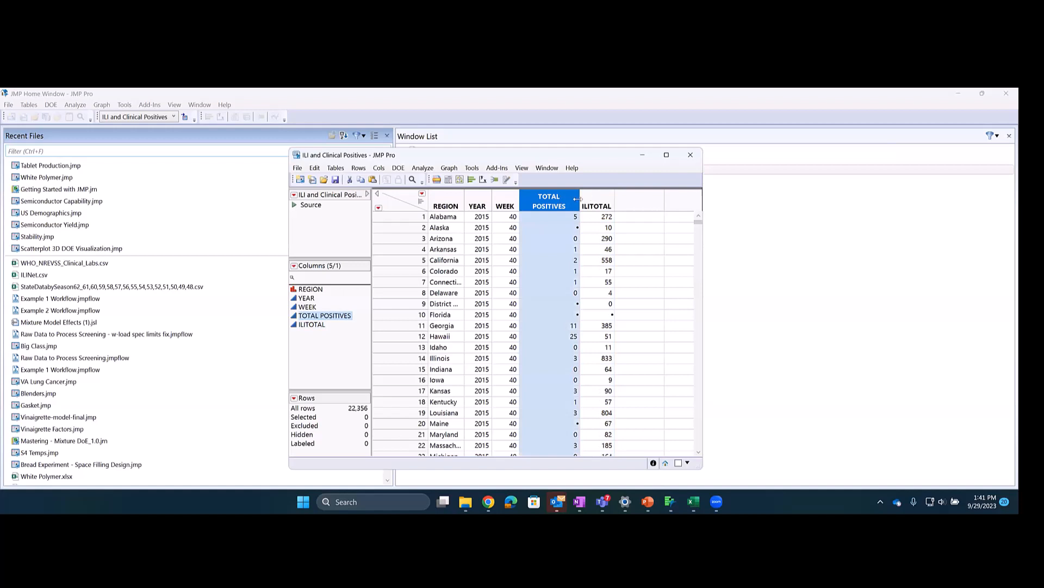
{"action": "left_click", "coordinate": [594, 198], "text": "ctrl"}
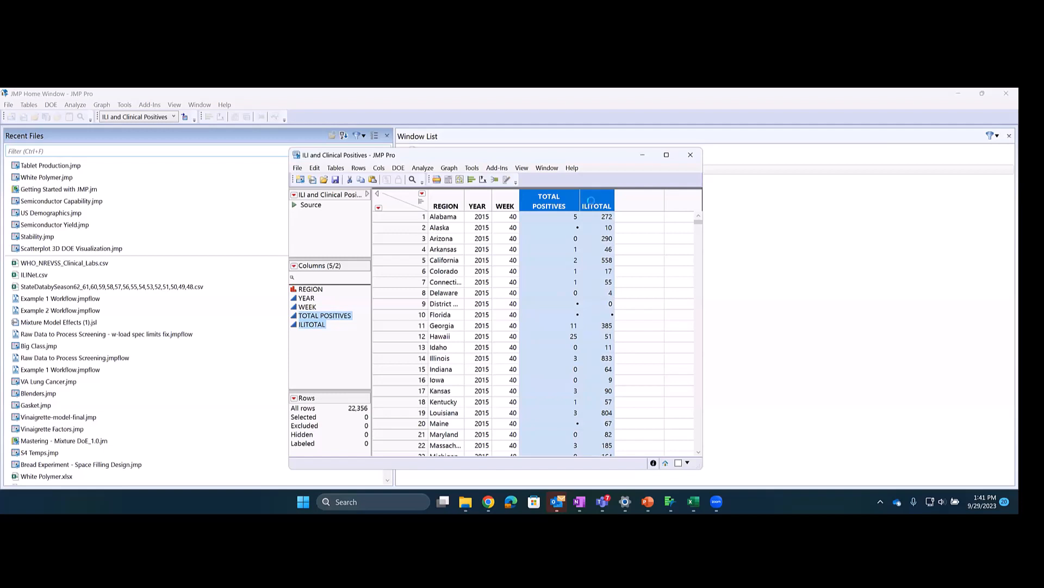
{"action": "right_click", "coordinate": [593, 202]}
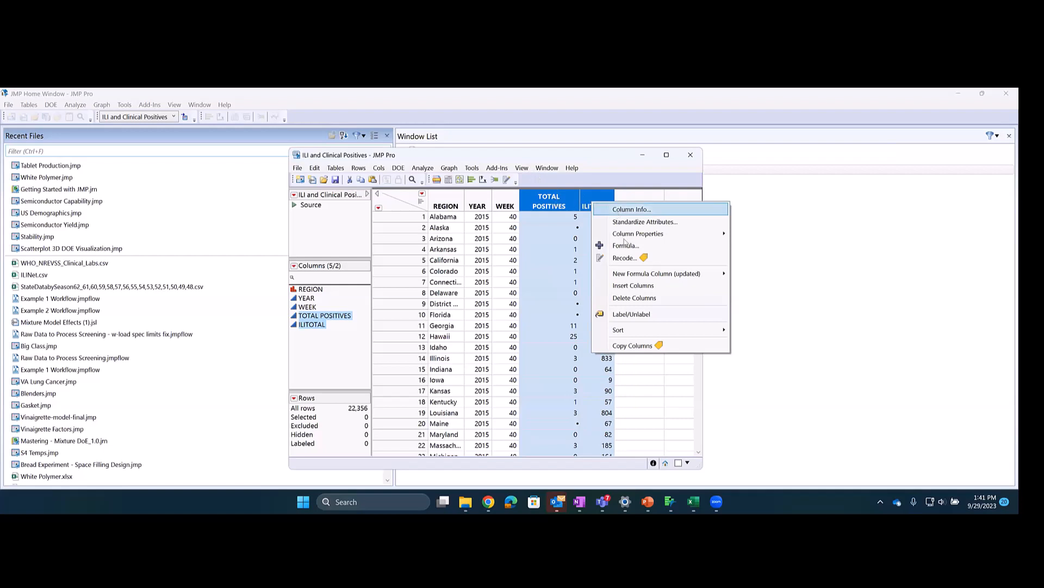
{"action": "mouse_move", "coordinate": [645, 277]}
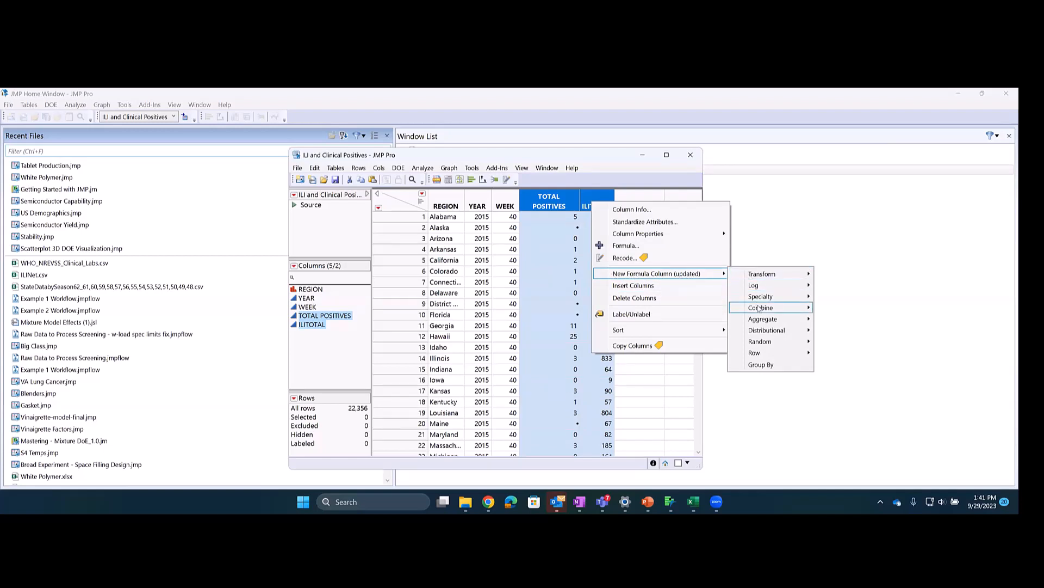
{"action": "mouse_move", "coordinate": [760, 309]}
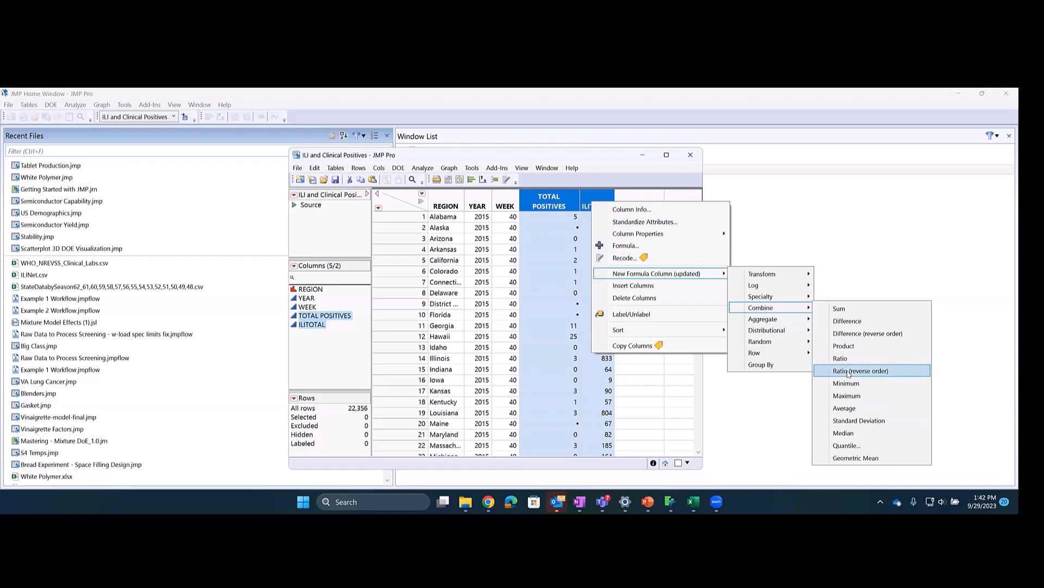
{"action": "left_click", "coordinate": [847, 373]}
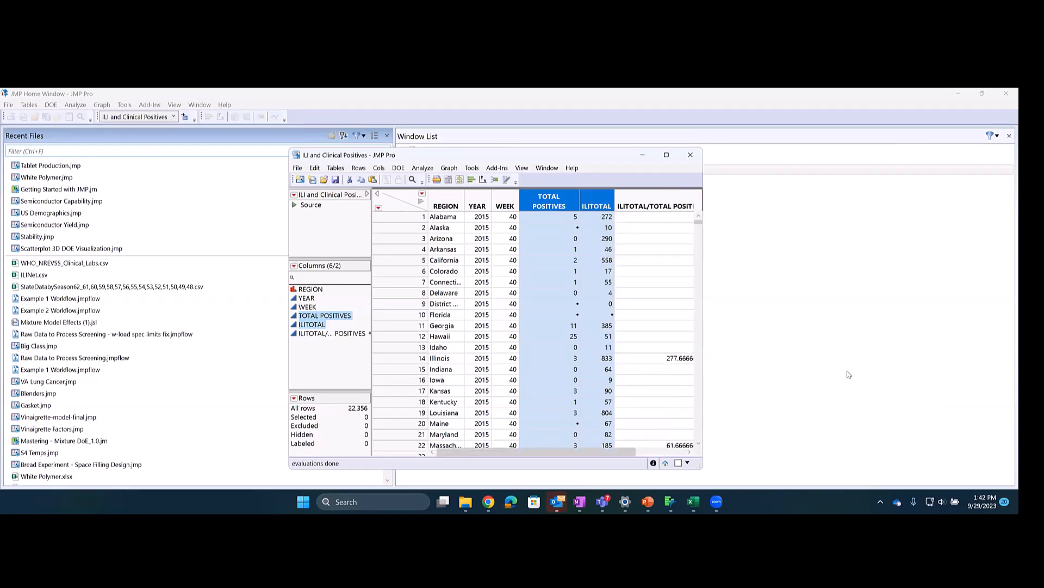
{"action": "left_click_drag", "start_coordinate": [701, 466], "coordinate": [779, 465]}
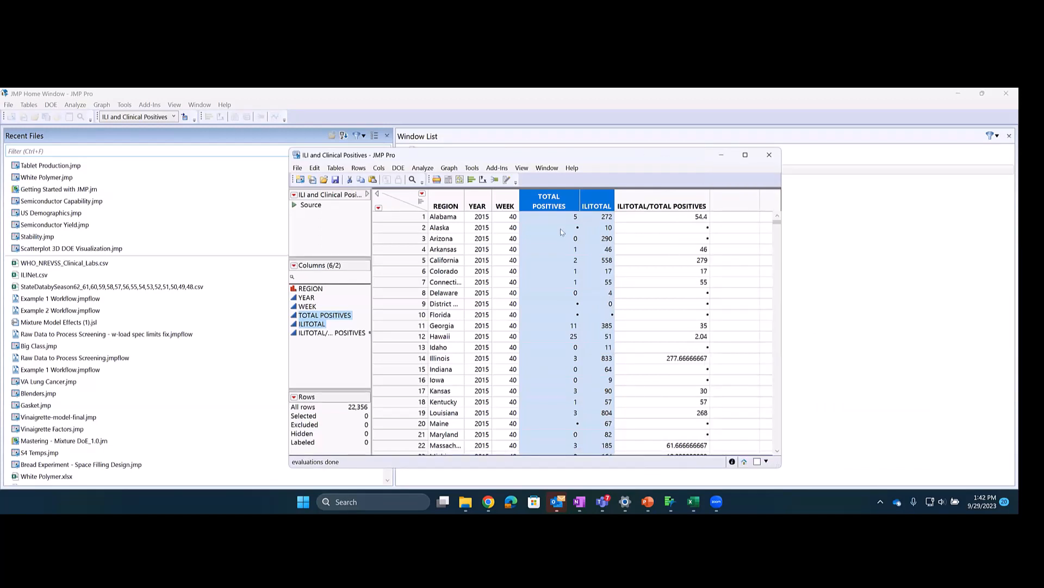
{"action": "left_click", "coordinate": [416, 200]}
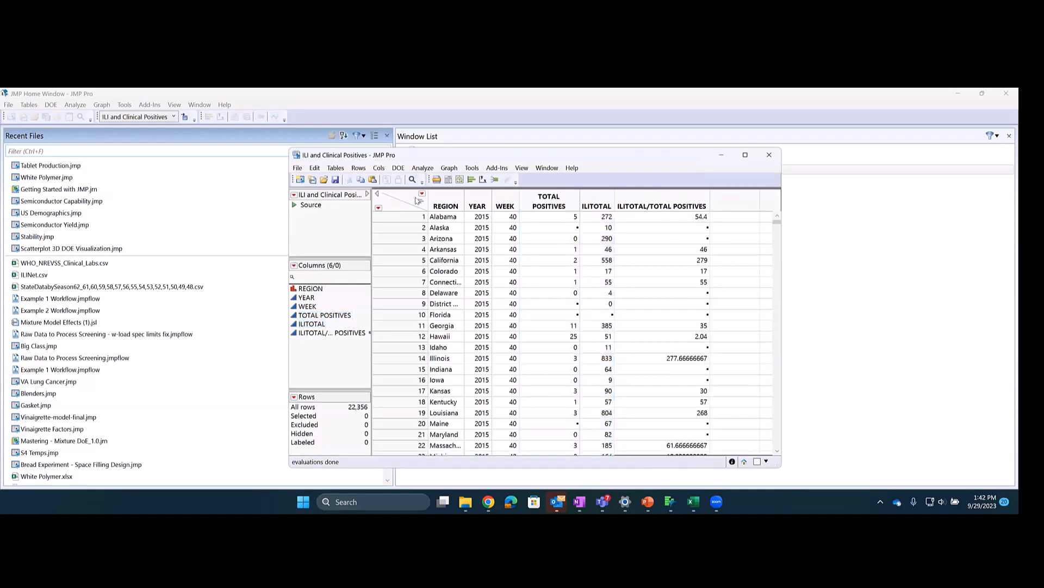
Build a line graph in Graph Builder of ILITOTAL/TOTAL POSITIVES against YEAR and WEEK on the X axis.
{"action": "left_click", "coordinate": [459, 180]}
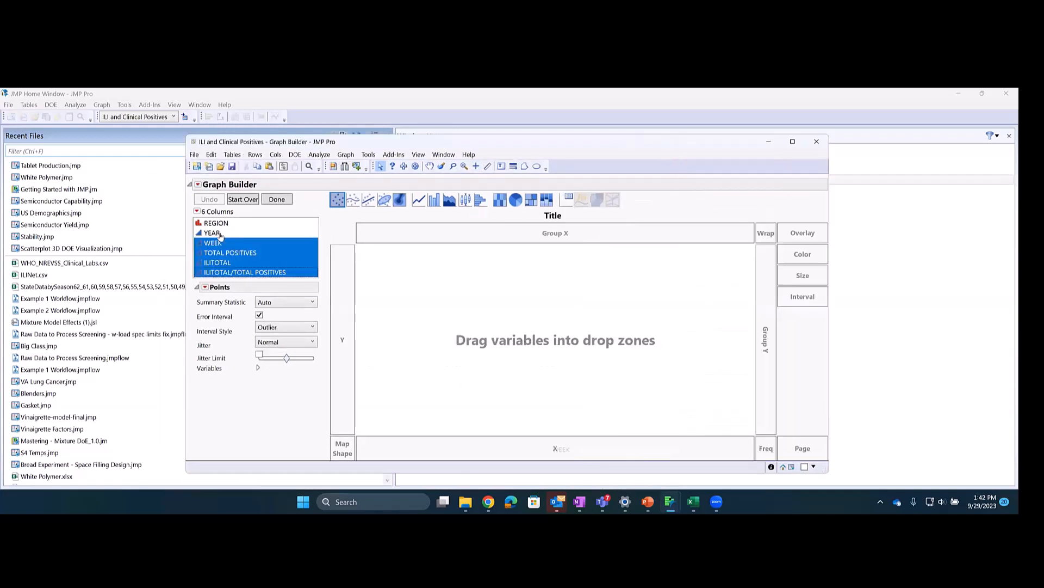
{"action": "left_click_drag", "start_coordinate": [219, 234], "coordinate": [555, 448]}
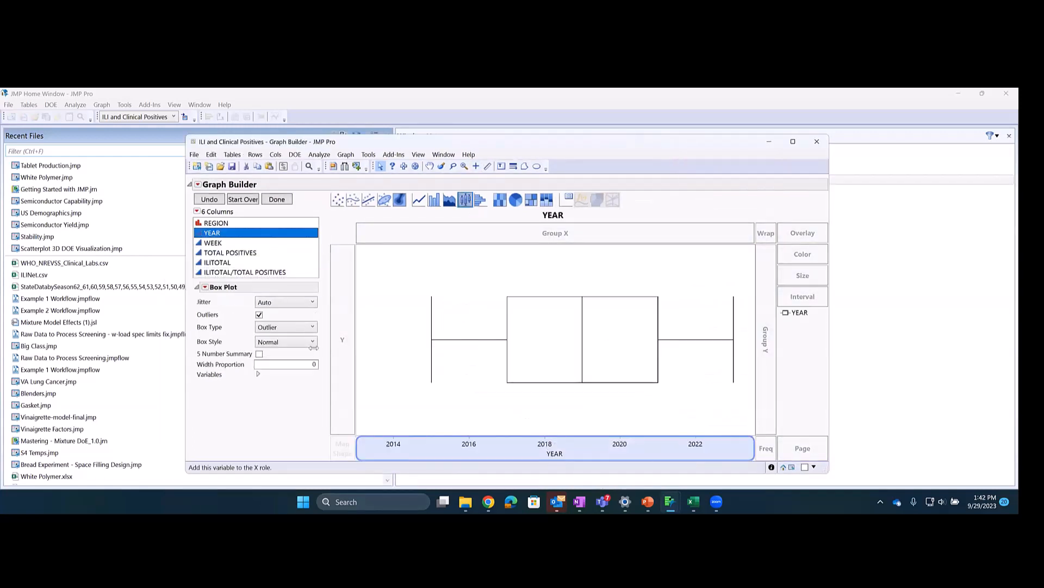
{"action": "left_click_drag", "start_coordinate": [220, 246], "coordinate": [560, 431]}
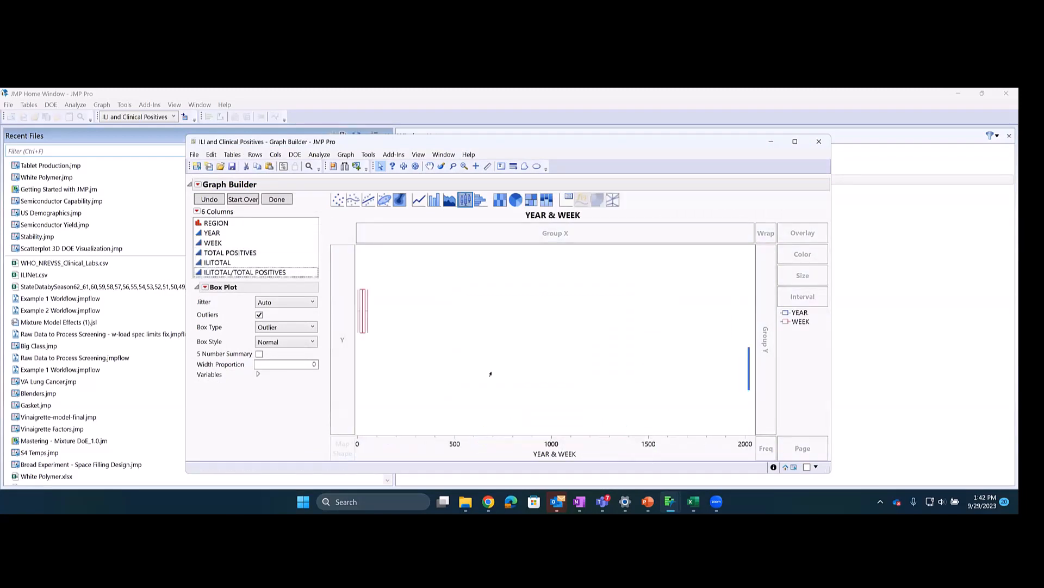
{"action": "left_click", "coordinate": [220, 248]}
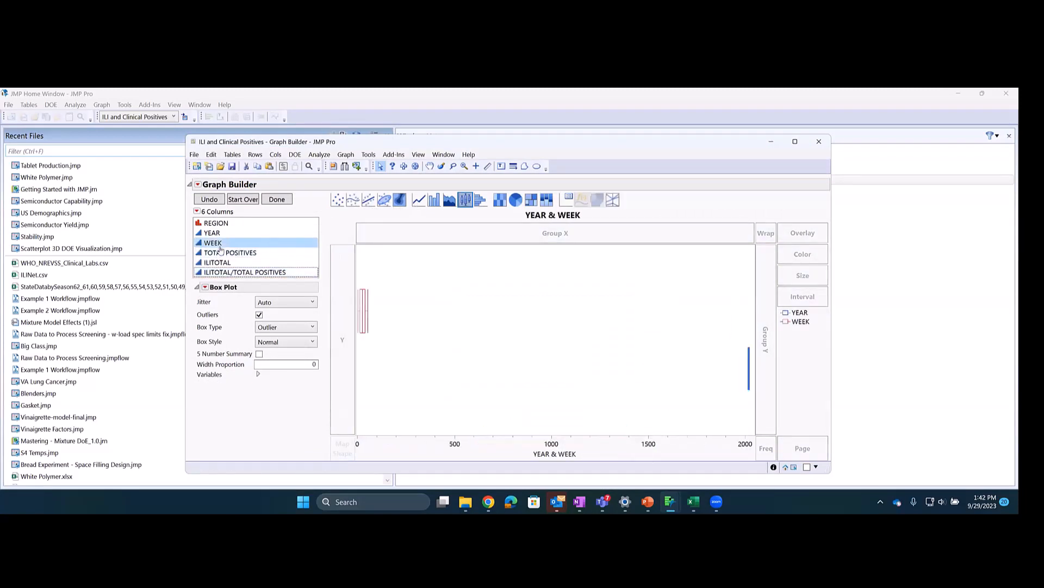
{"action": "left_click_drag", "start_coordinate": [234, 272], "coordinate": [341, 325]}
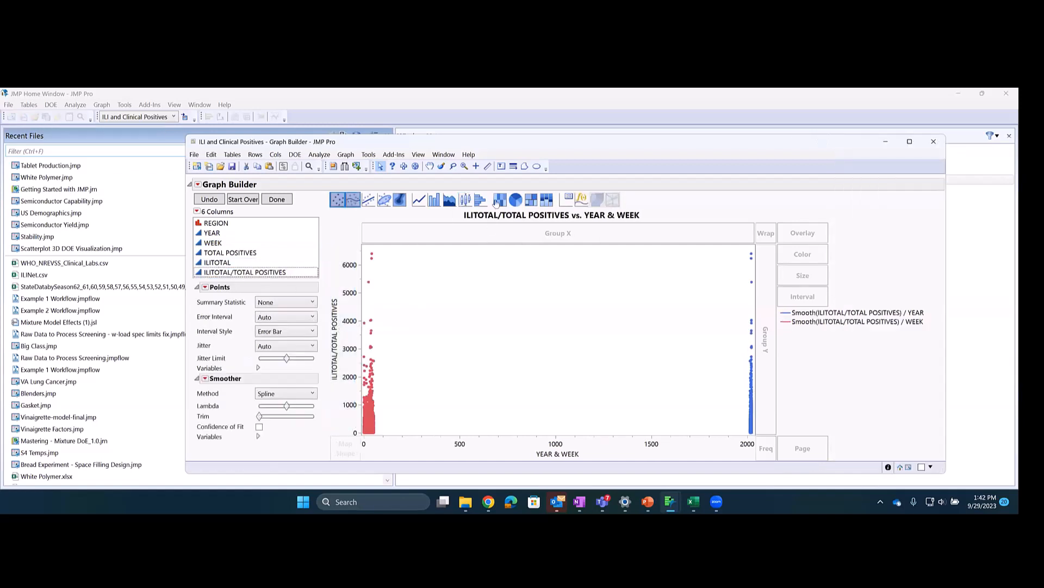
{"action": "left_click", "coordinate": [419, 200]}
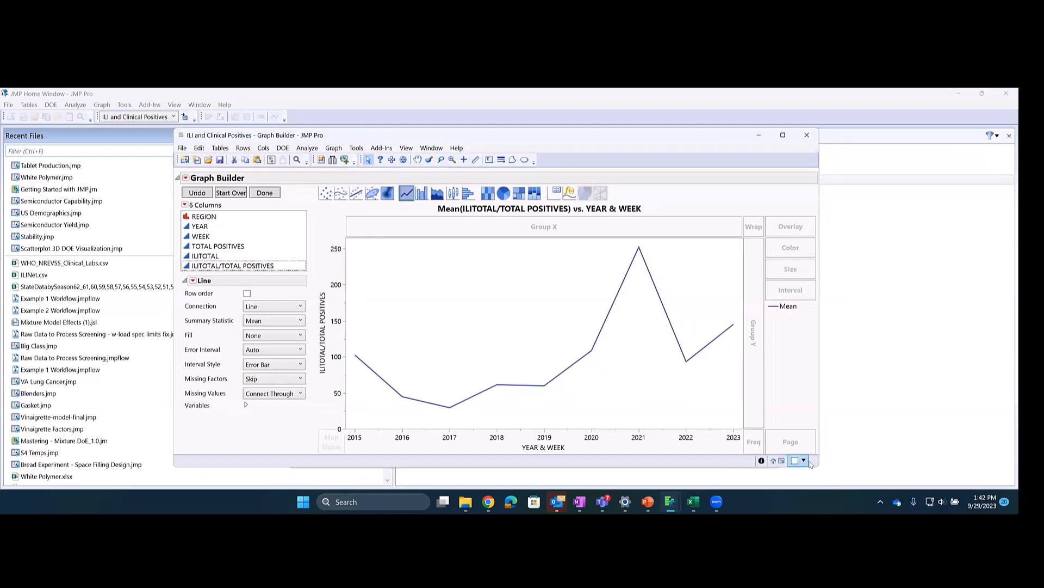
Remove WEEK from the graph's X axis and preview adding it again alongside YEAR.
{"action": "right_click", "coordinate": [543, 447]}
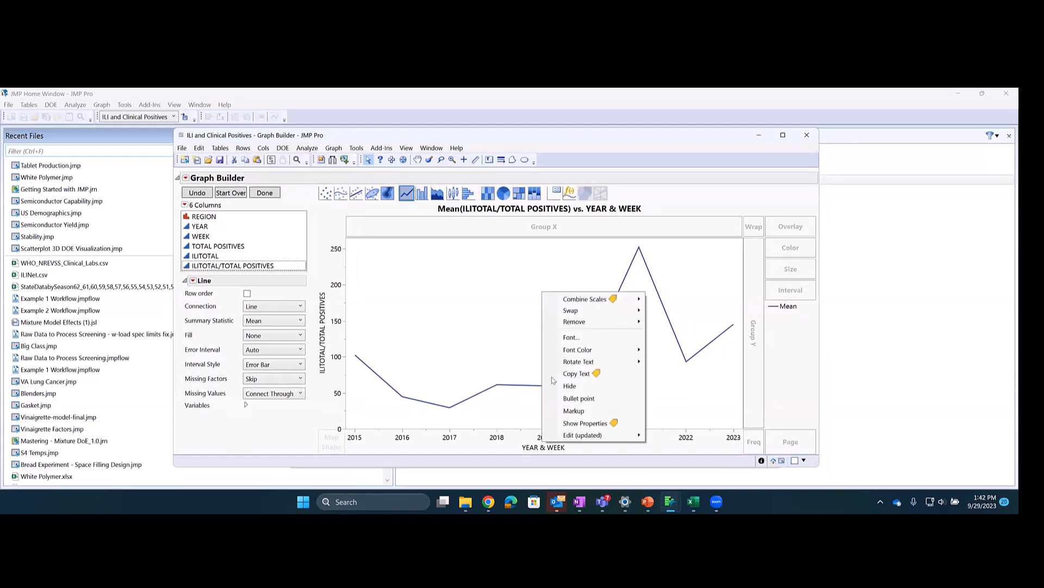
{"action": "mouse_move", "coordinate": [609, 322]}
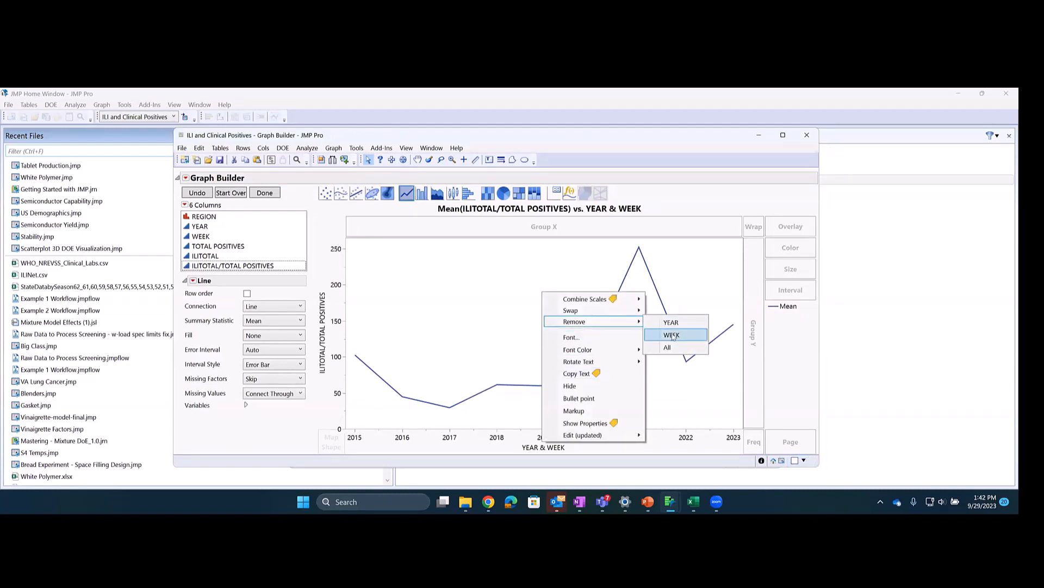
{"action": "left_click", "coordinate": [673, 335]}
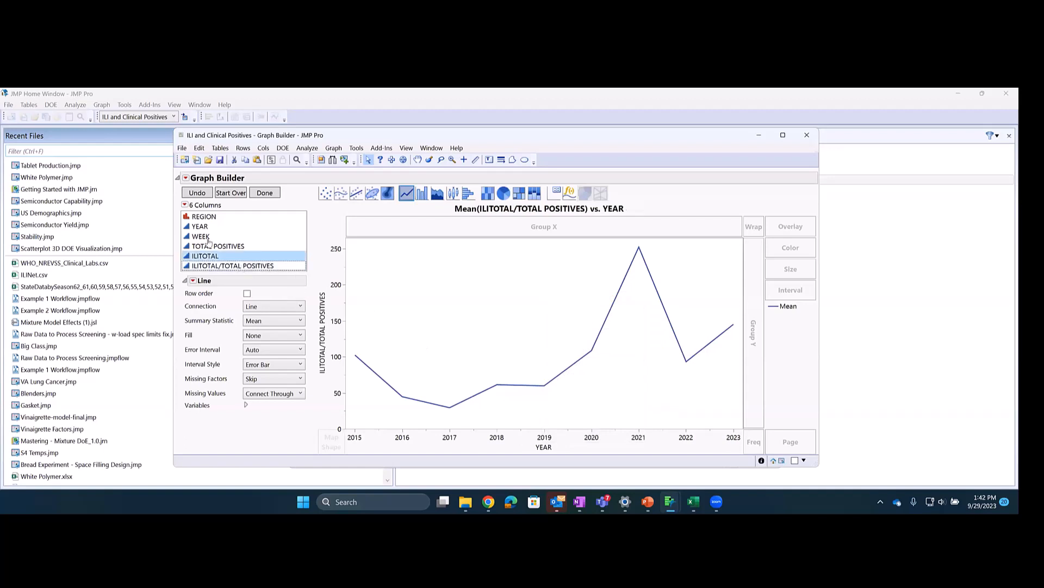
{"action": "left_click_drag", "start_coordinate": [208, 242], "coordinate": [555, 424]}
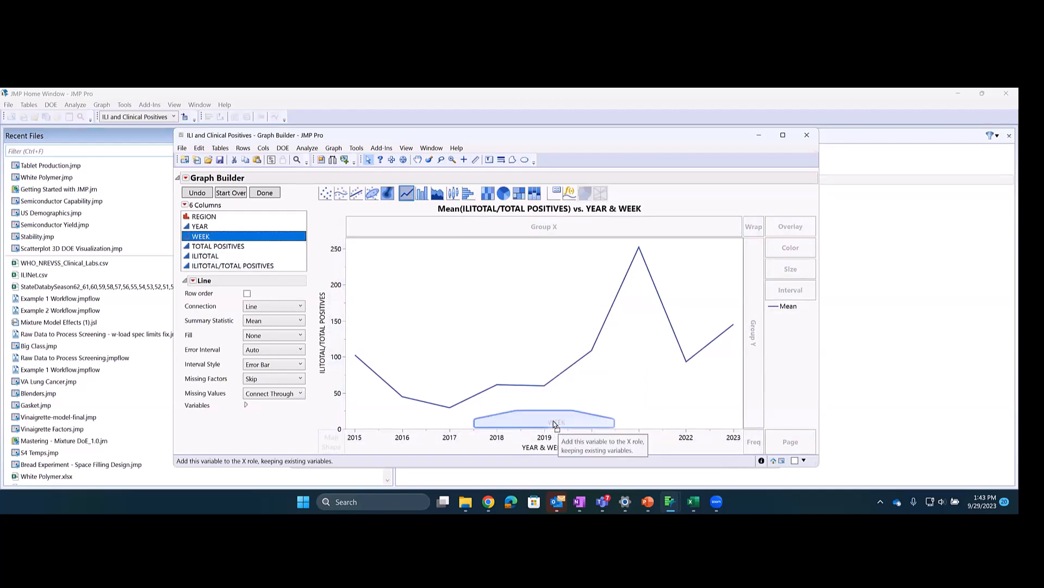
{"action": "left_click_drag", "start_coordinate": [555, 424], "coordinate": [203, 237]}
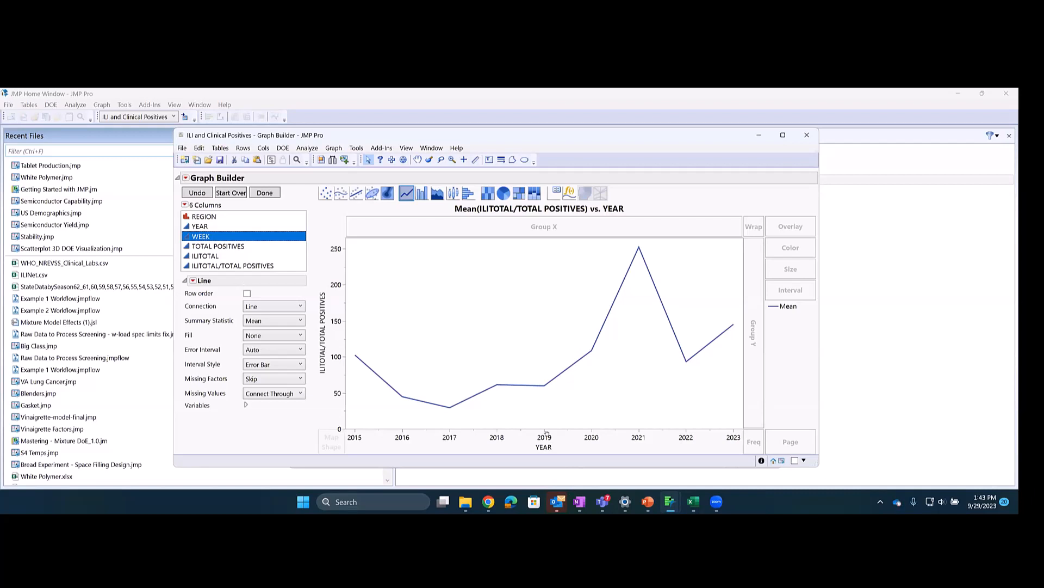
Change the modeling type of YEAR and WEEK to ordinal in the graph's column list.
{"action": "left_click", "coordinate": [186, 226]}
{"action": "left_click", "coordinate": [190, 239]}
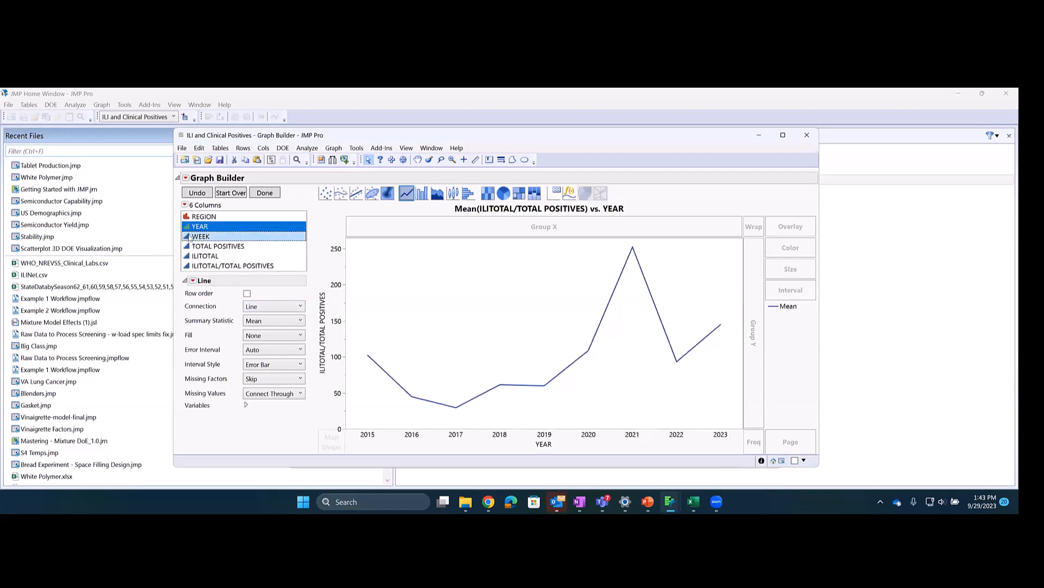
{"action": "left_click", "coordinate": [188, 236]}
{"action": "left_click", "coordinate": [212, 257]}
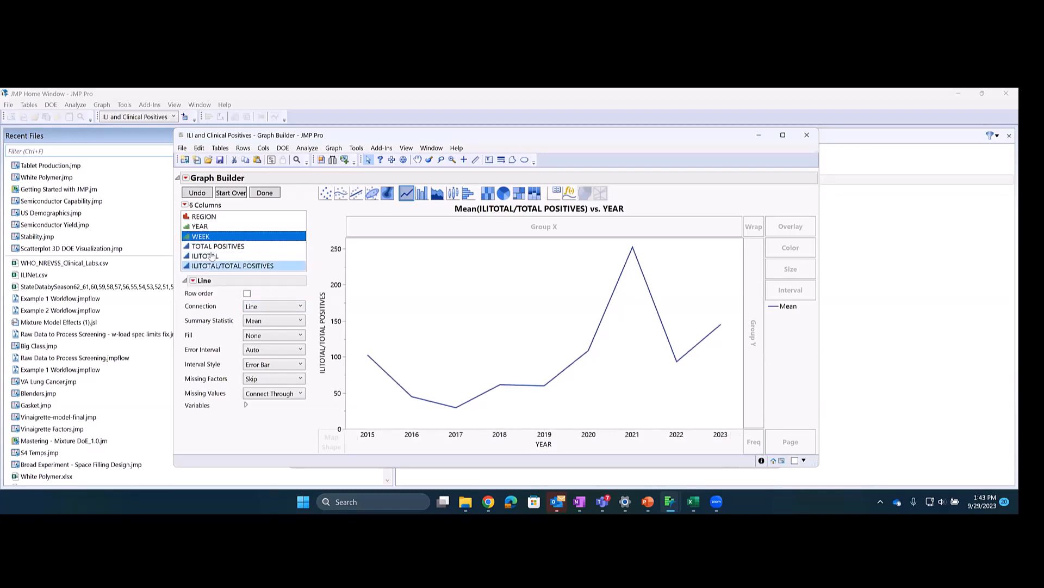
Add WEEK alongside YEAR on the X axis and replace the line with a Moving Average smoother, scaling the Y axis to about 850.
{"action": "left_click_drag", "start_coordinate": [205, 237], "coordinate": [550, 423]}
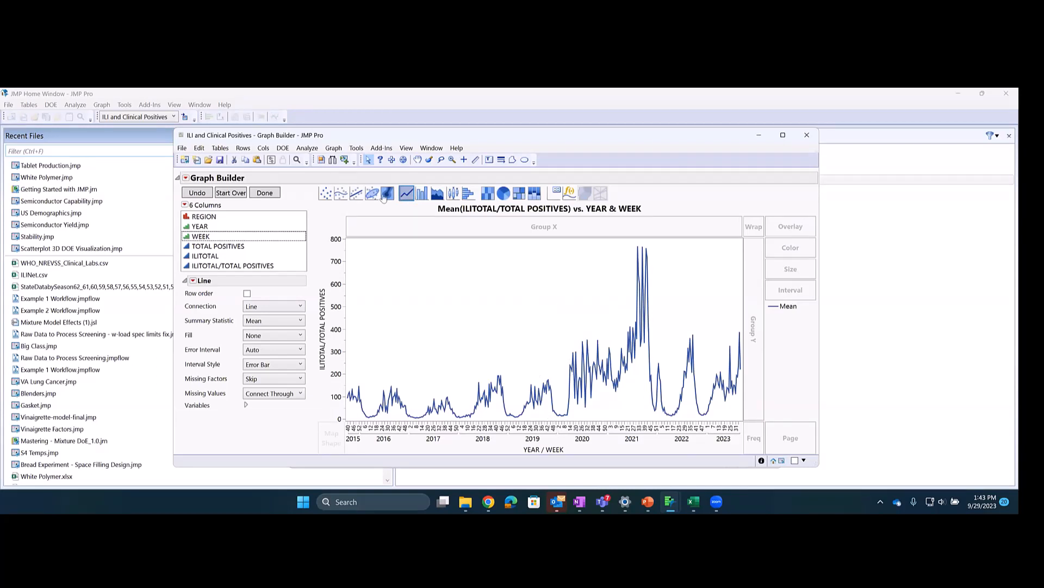
{"action": "left_click", "coordinate": [341, 194]}
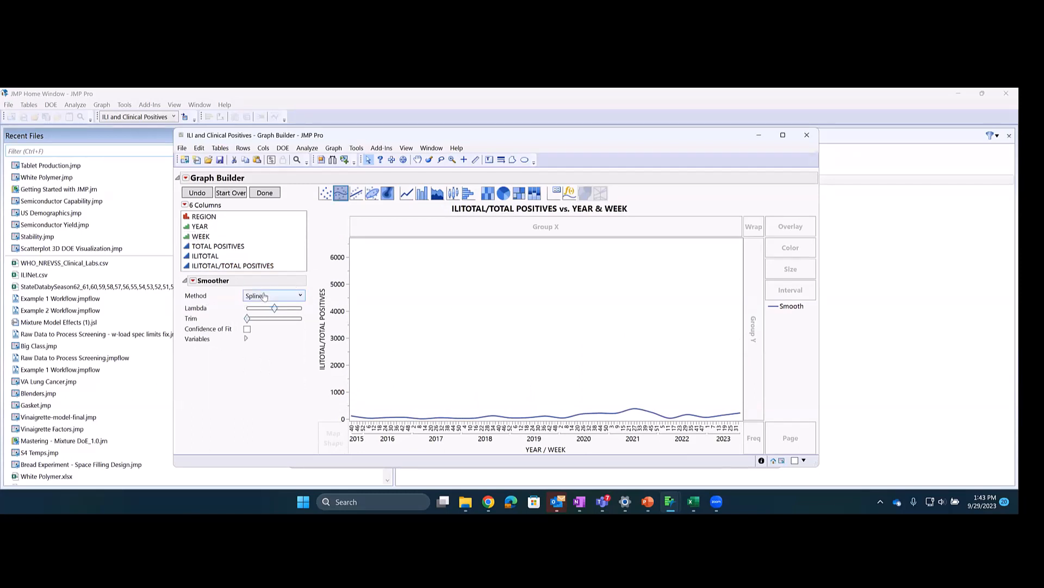
{"action": "left_click", "coordinate": [265, 296]}
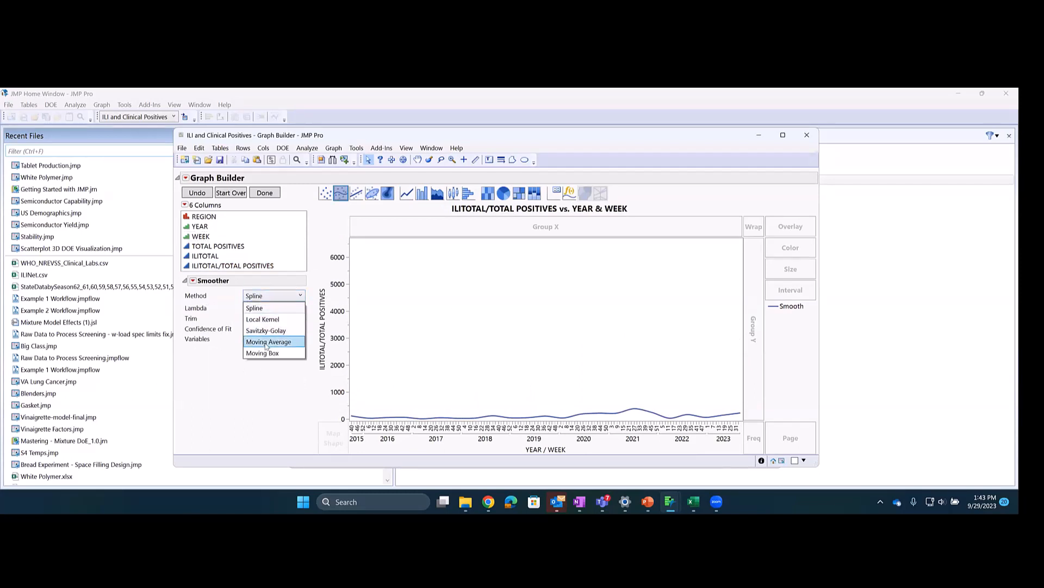
{"action": "left_click", "coordinate": [267, 343]}
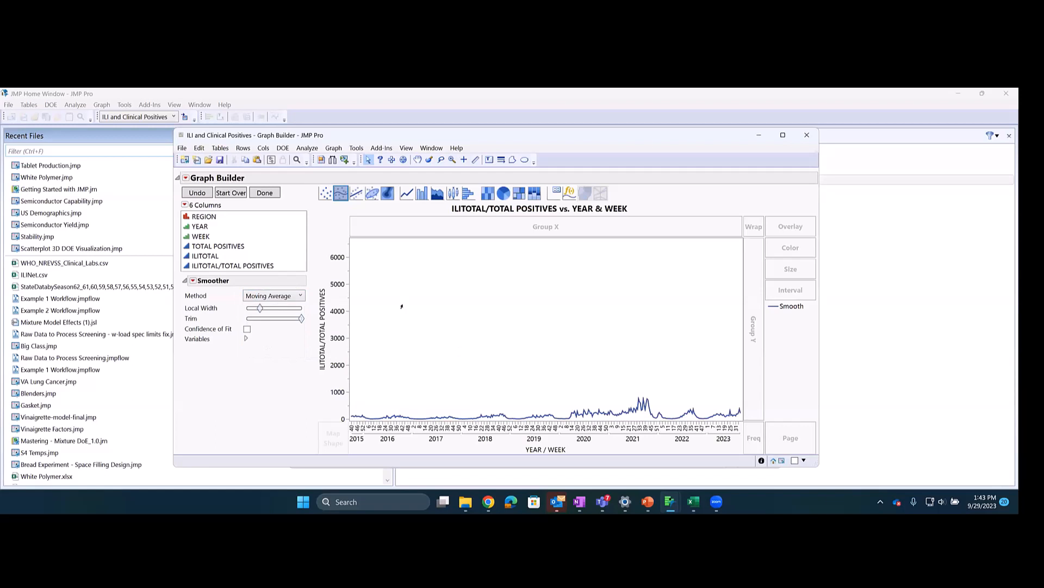
{"action": "left_click_drag", "start_coordinate": [341, 242], "coordinate": [338, 177]}
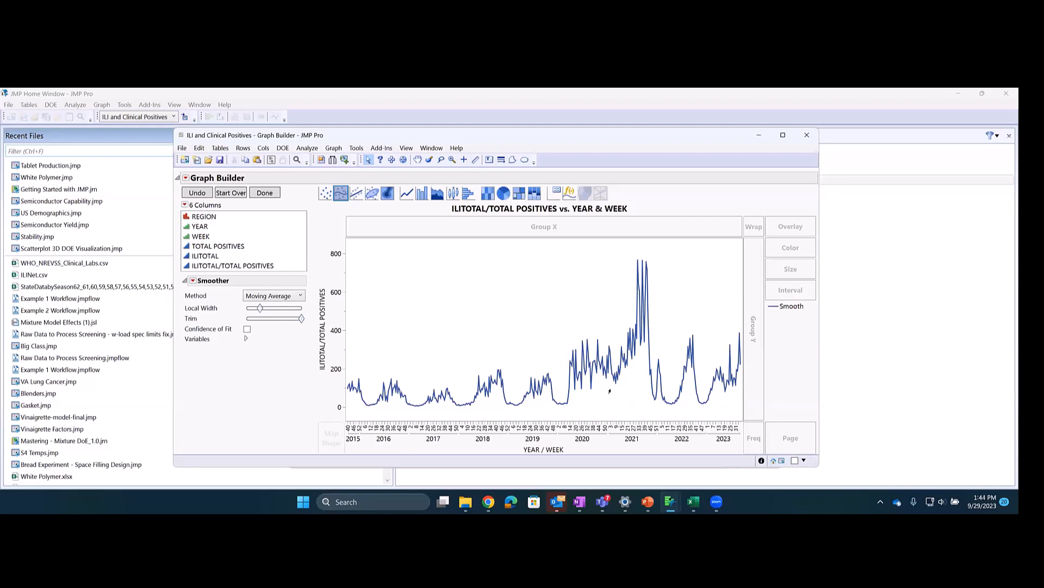
Add the ILITOTAL/TOTAL POSITIVES data points to the graph with a transparency of 0.5, and finish the graph.
{"action": "left_click", "coordinate": [327, 193]}
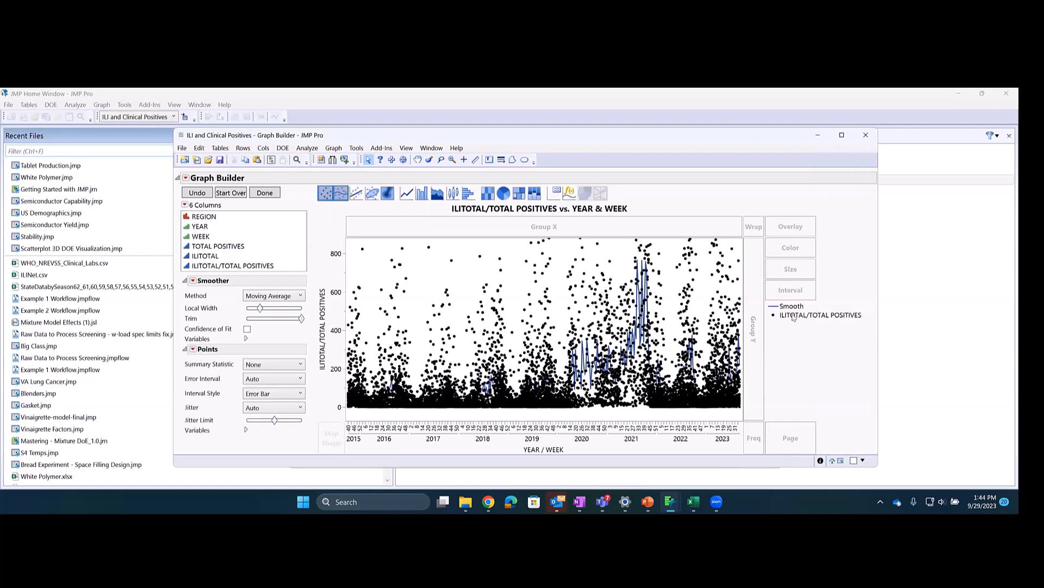
{"action": "right_click", "coordinate": [793, 318]}
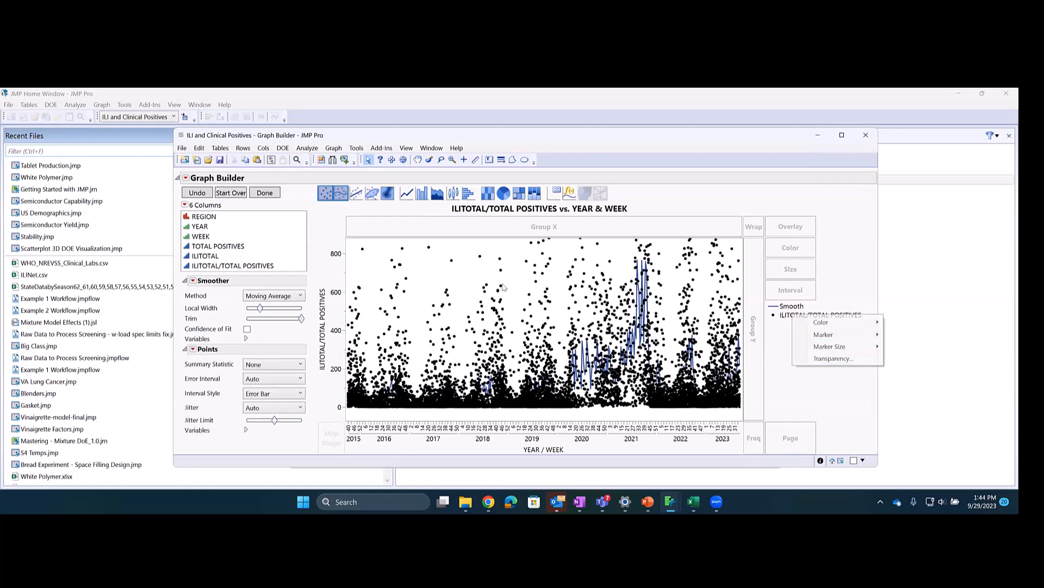
{"action": "left_click", "coordinate": [833, 358]}
{"action": "type", "text": "0"}
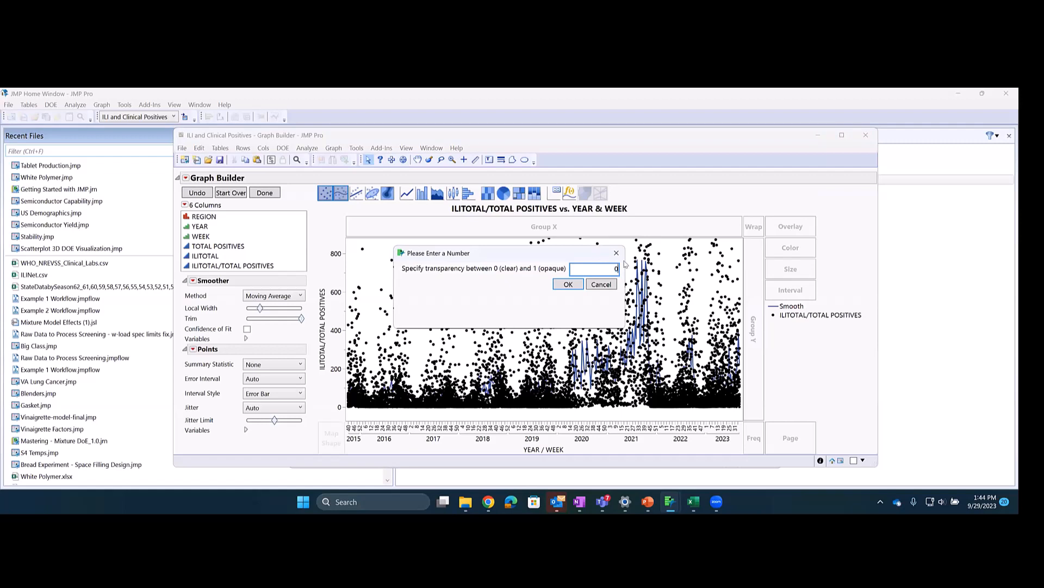
{"action": "type", "text": ".5"}
{"action": "left_click", "coordinate": [569, 286]}
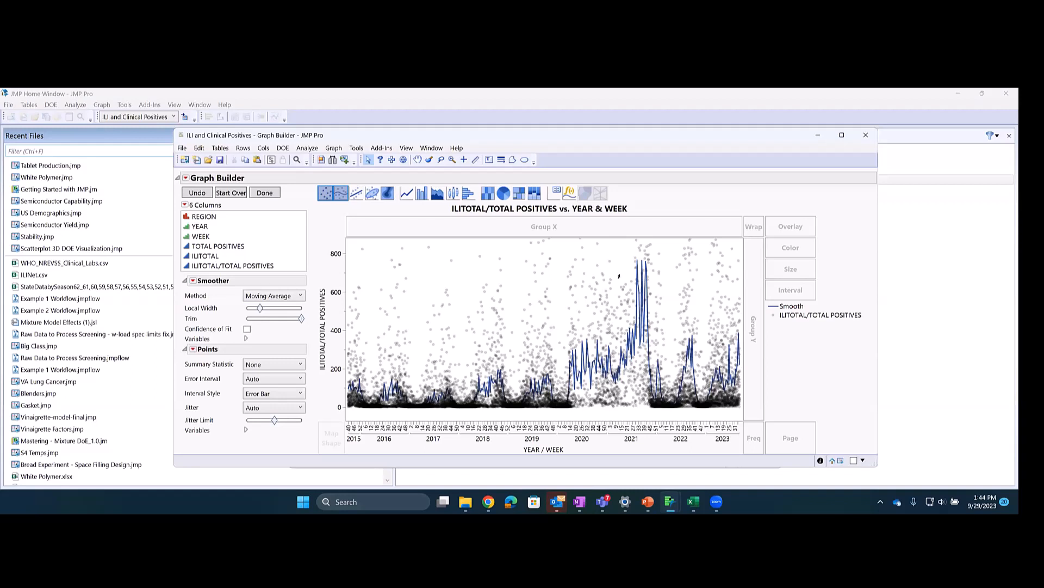
{"action": "left_click", "coordinate": [265, 192]}
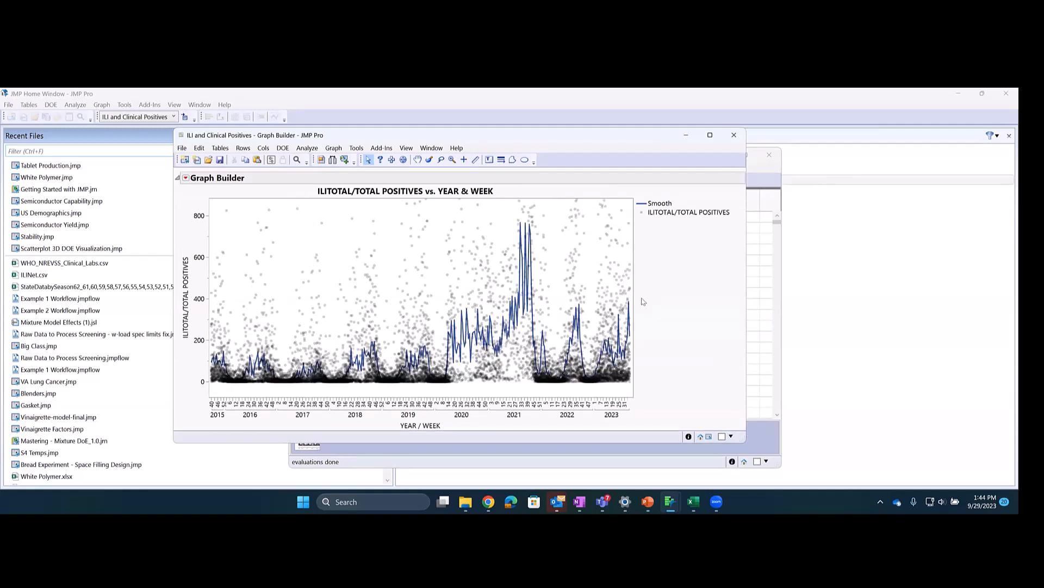
Open Example 1 Workflow.jmpflow and create a new blank workflow placed beside it.
{"action": "left_click", "coordinate": [69, 303]}
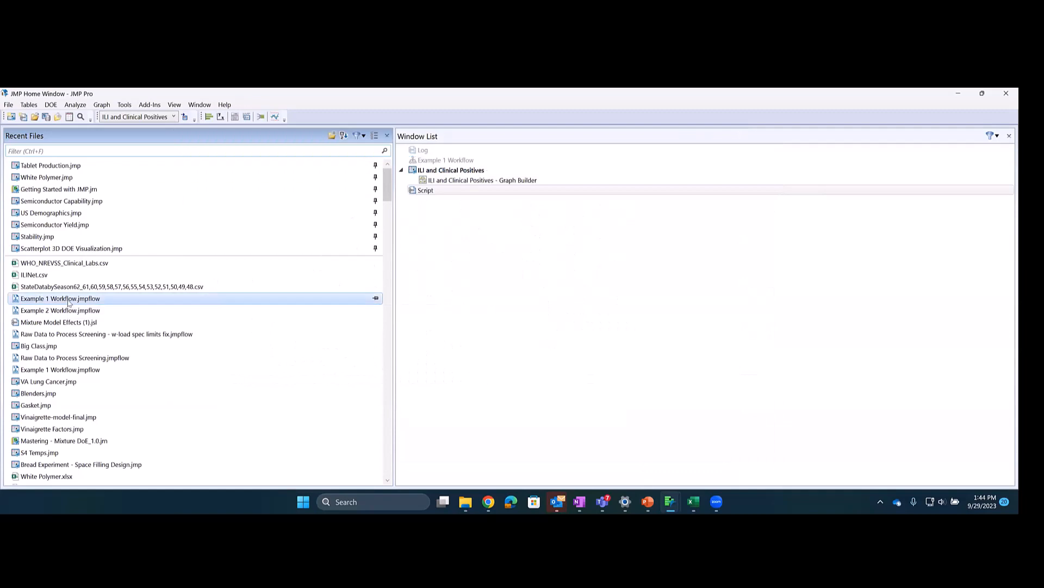
{"action": "double_click", "coordinate": [68, 301]}
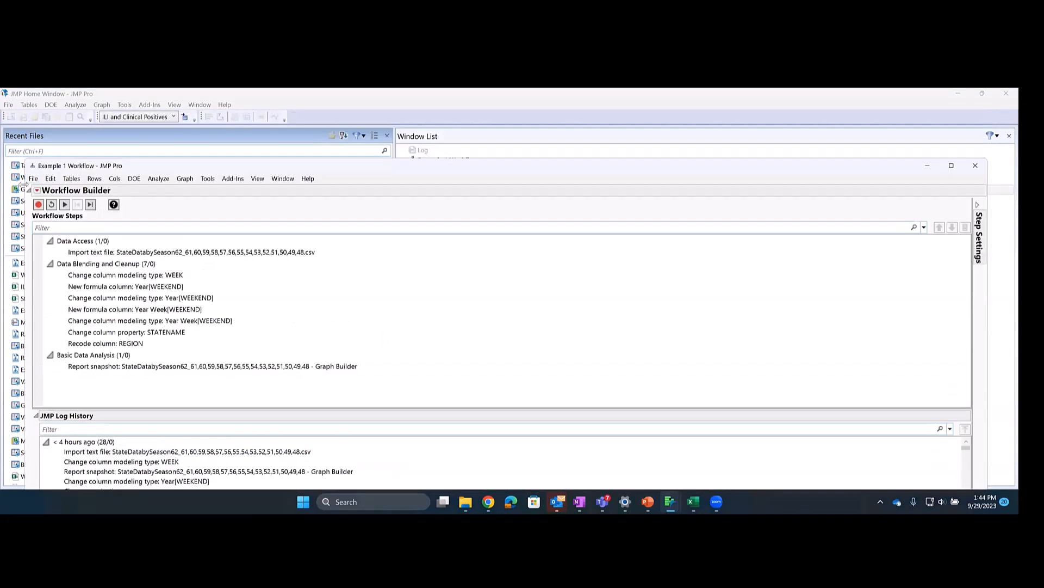
{"action": "left_click_drag", "start_coordinate": [22, 185], "coordinate": [275, 141]}
{"action": "left_click", "coordinate": [266, 151]}
{"action": "mouse_move", "coordinate": [324, 163]}
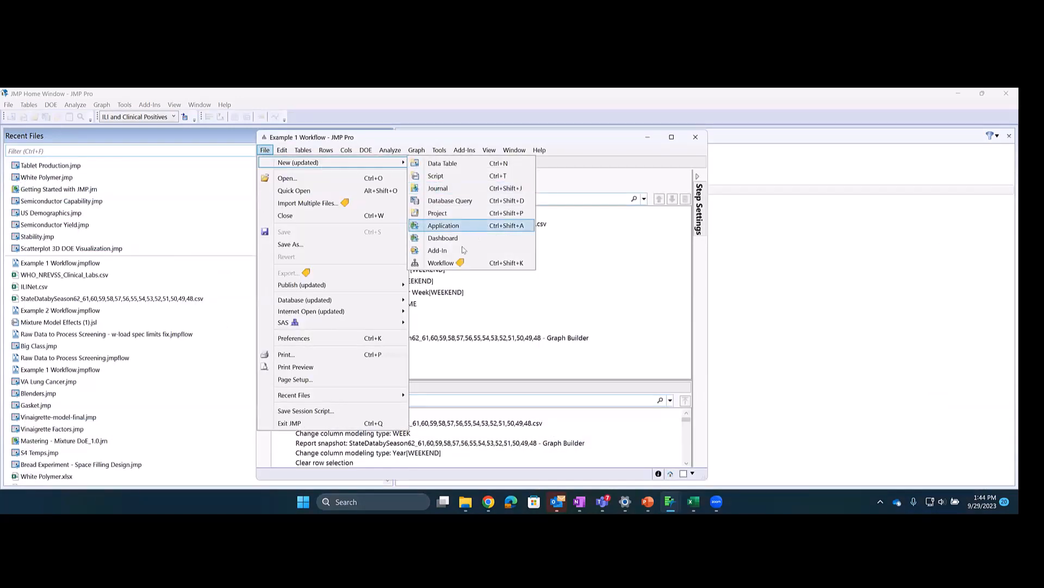
{"action": "left_click", "coordinate": [442, 262]}
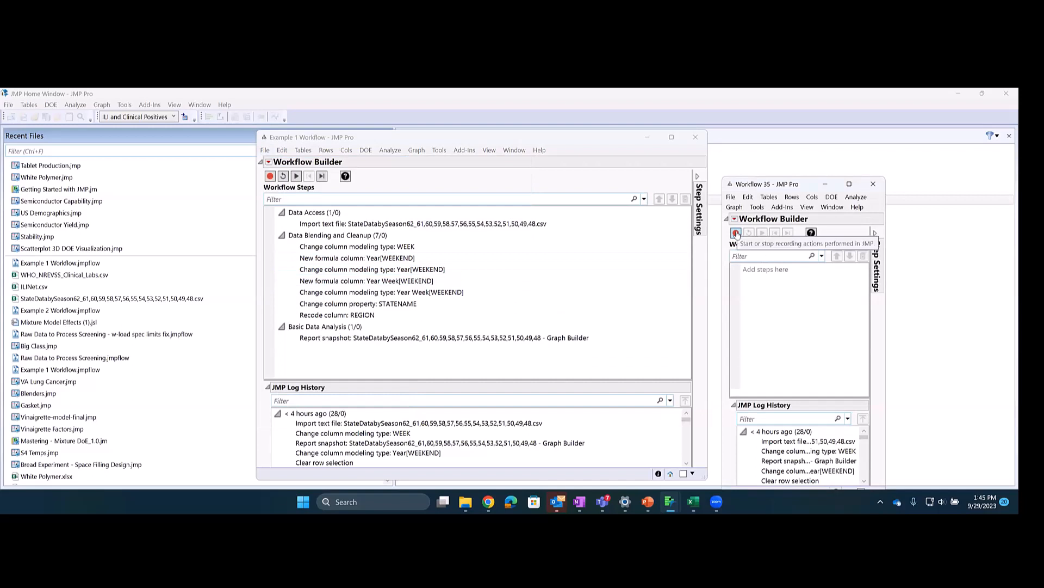
{"action": "left_click_drag", "start_coordinate": [770, 188], "coordinate": [743, 175]}
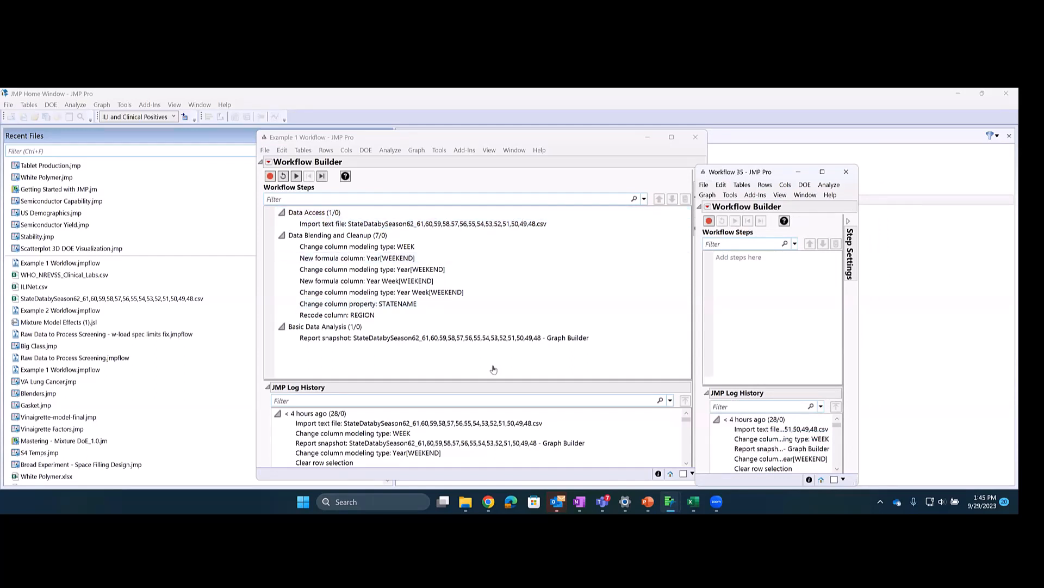
Review the options available for selected steps and the Data Access group in Example 1 Workflow, and close the blank workflow.
{"action": "left_click", "coordinate": [314, 213]}
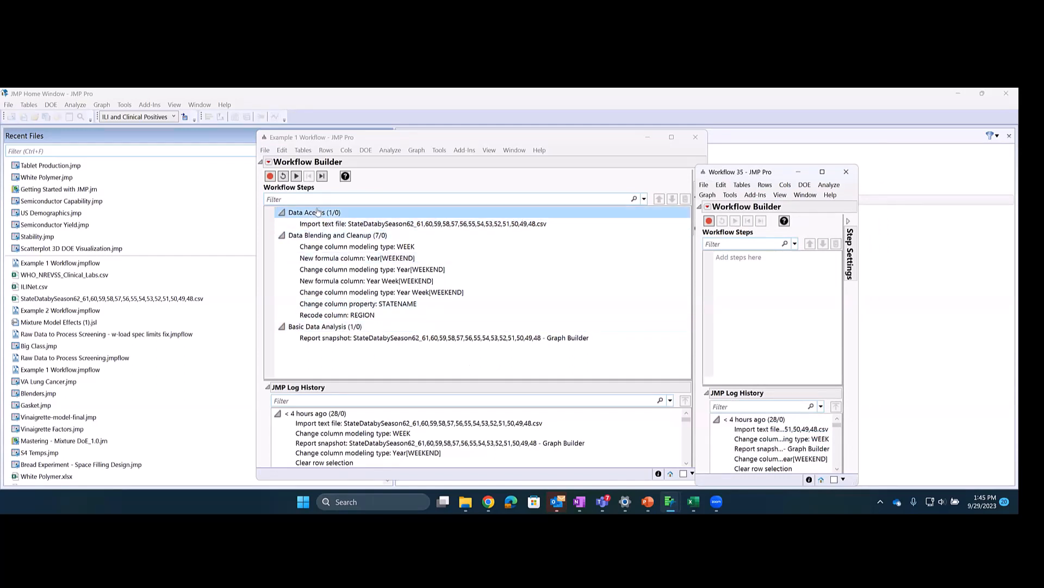
{"action": "left_click", "coordinate": [328, 247]}
{"action": "left_click", "coordinate": [322, 259]}
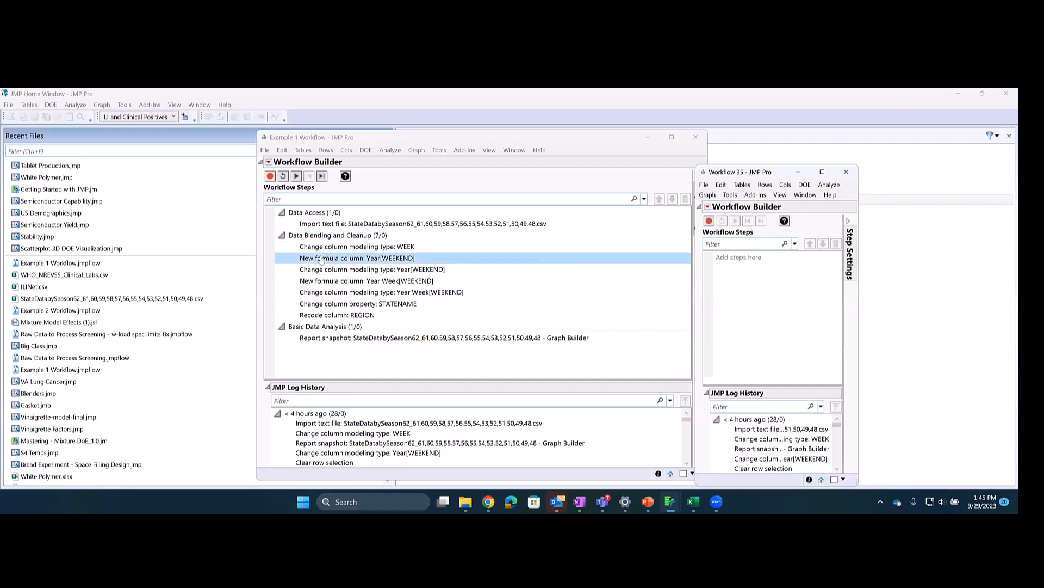
{"action": "left_click", "coordinate": [323, 270], "text": "shift"}
{"action": "right_click", "coordinate": [324, 271]}
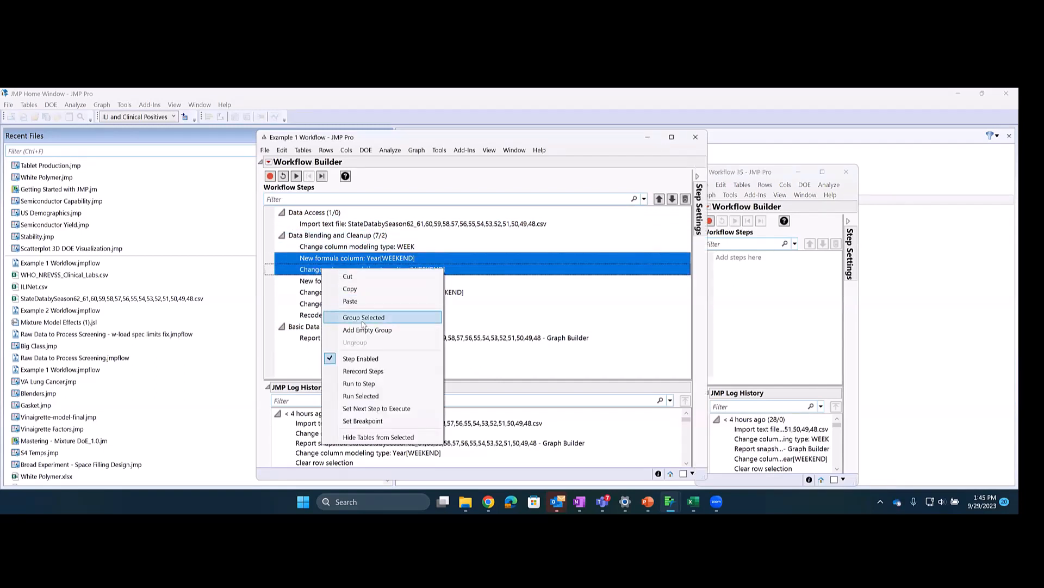
{"action": "key", "text": "Escape"}
{"action": "left_click", "coordinate": [325, 217]}
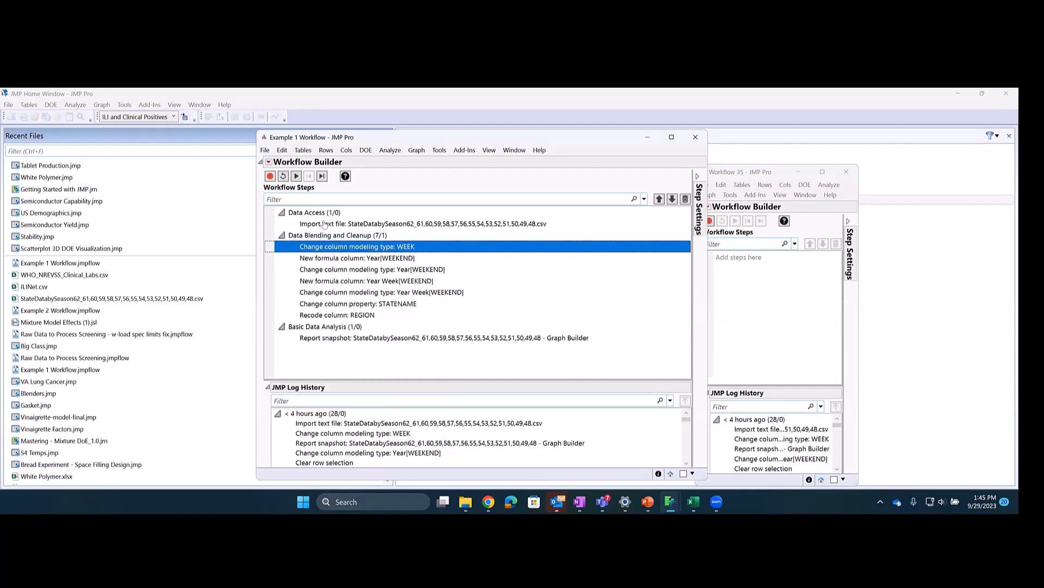
{"action": "right_click", "coordinate": [326, 216]}
{"action": "key", "text": "Escape"}
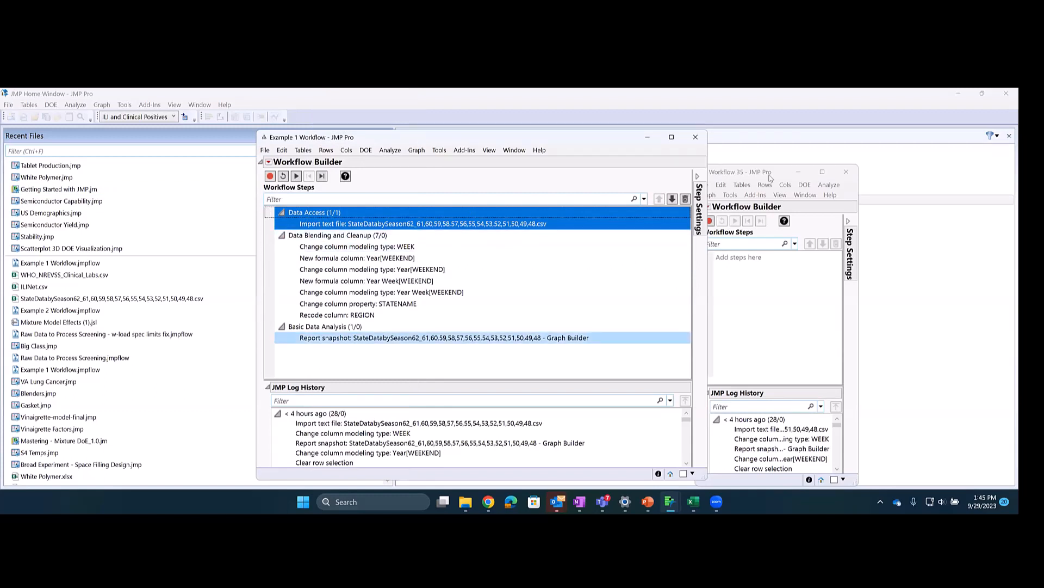
{"action": "left_click", "coordinate": [846, 170]}
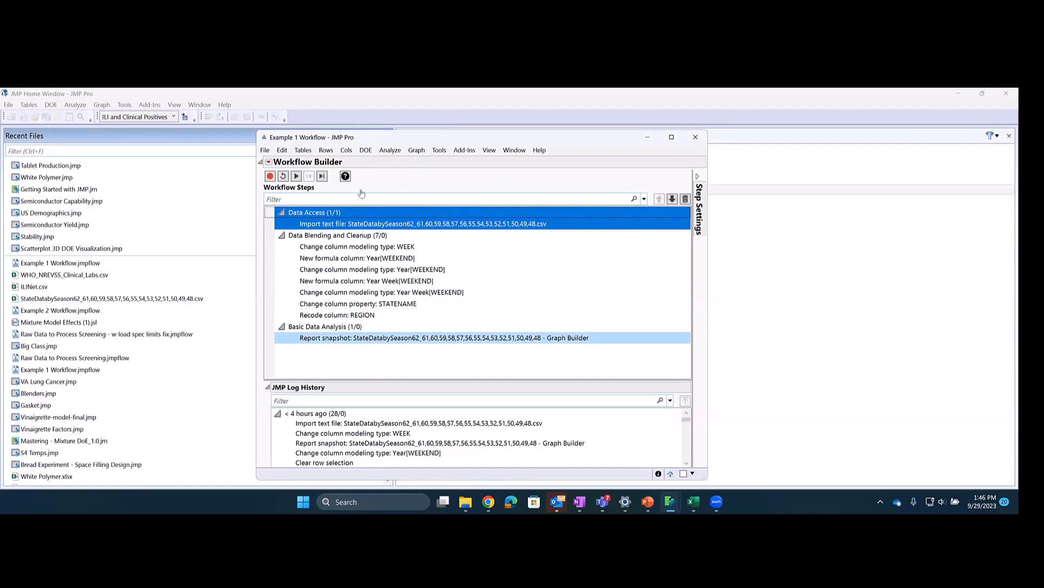
Close the ILI and Clinical Positives graph and its data table without saving the changes.
{"action": "key", "text": "super+Down"}
{"action": "right_click", "coordinate": [470, 184]}
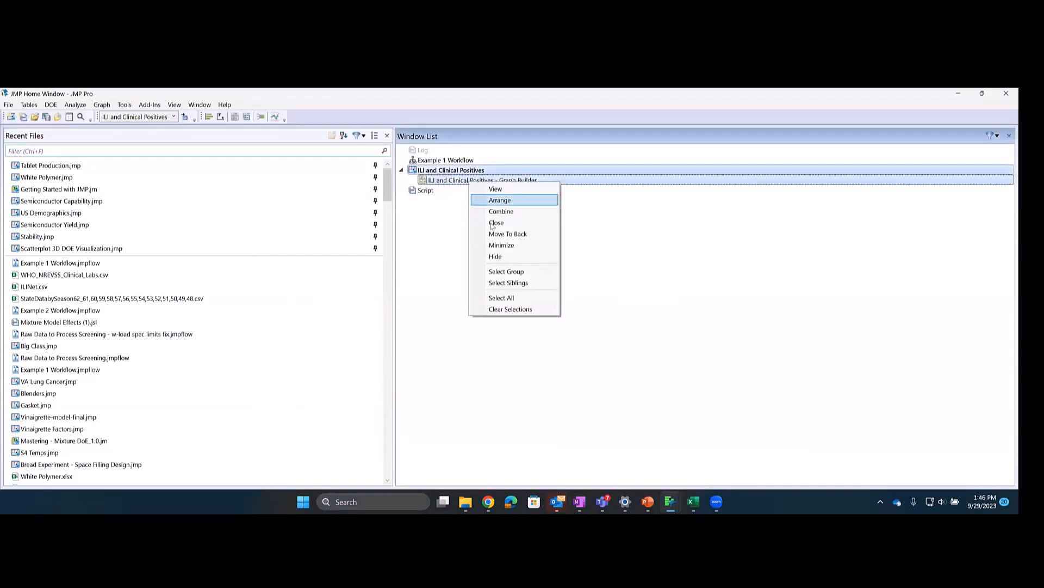
{"action": "left_click", "coordinate": [494, 222]}
{"action": "key", "text": "ctrl+w"}
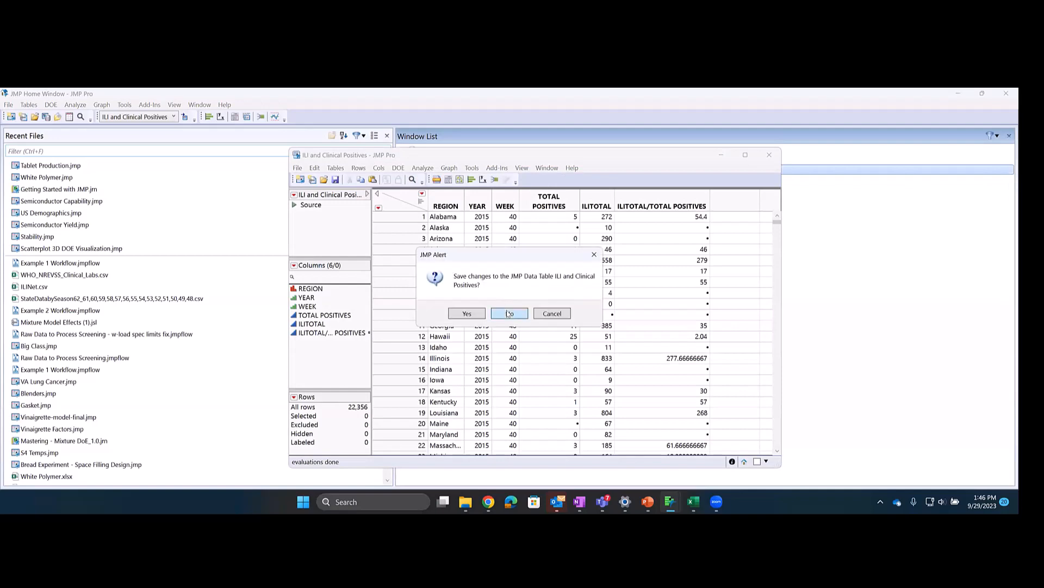
{"action": "left_click", "coordinate": [507, 311]}
Run all steps of Example 1 Workflow, and close the workflow and its StateDatabySeason data table without saving.
{"action": "double_click", "coordinate": [439, 162]}
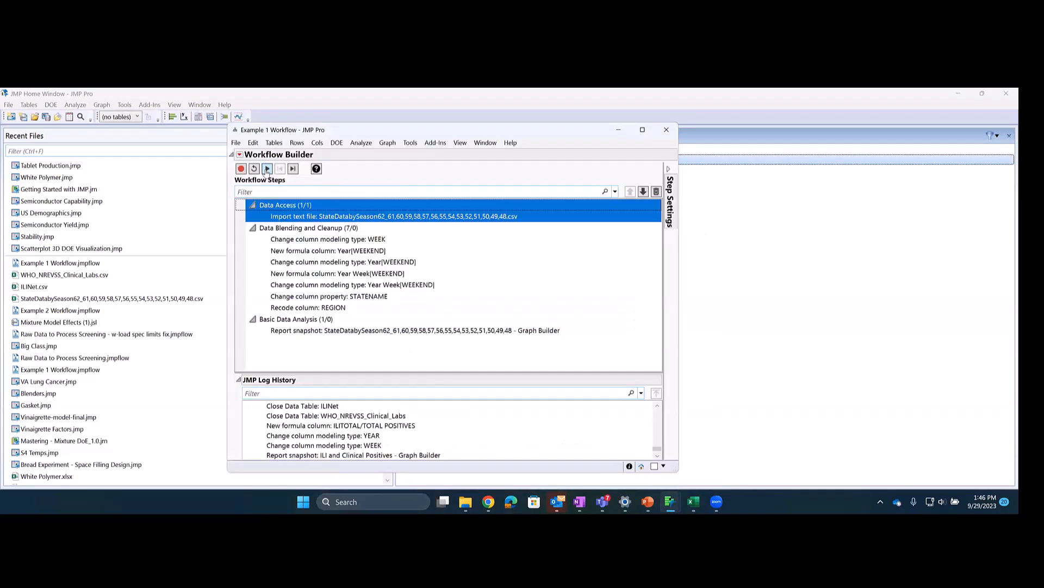
{"action": "left_click", "coordinate": [268, 169]}
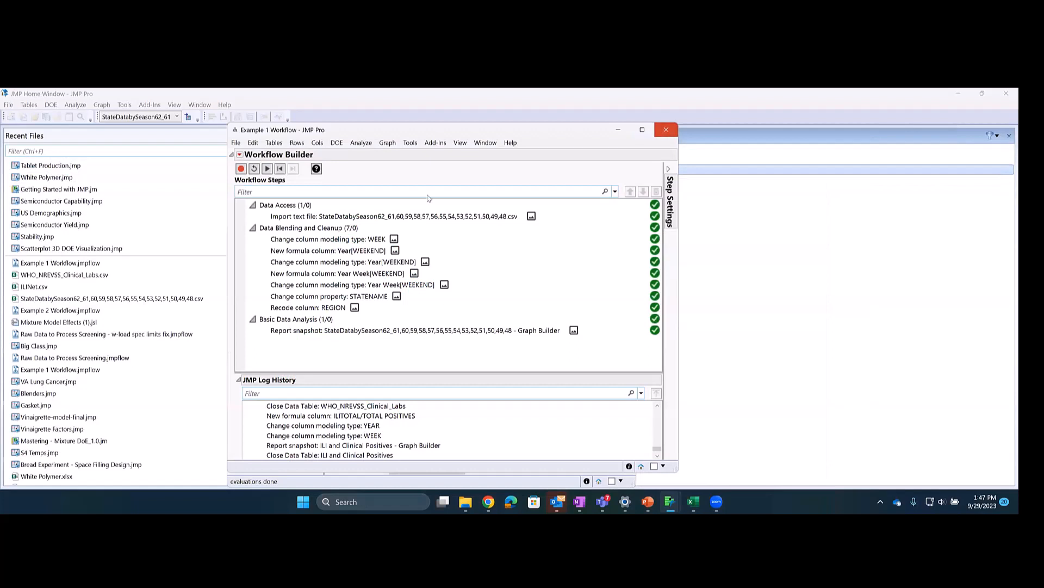
{"action": "left_click", "coordinate": [667, 129]}
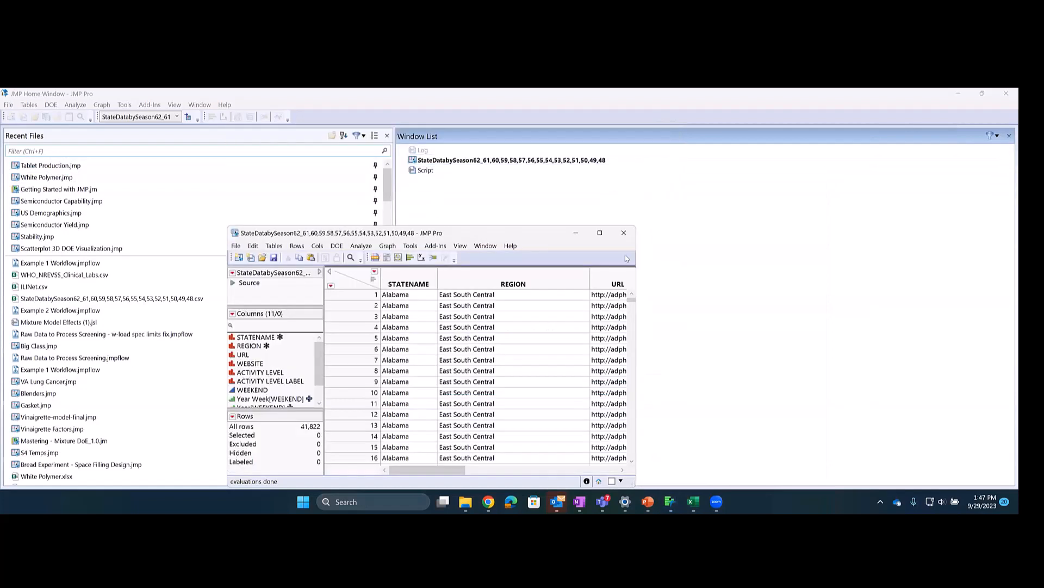
{"action": "left_click", "coordinate": [624, 233]}
{"action": "left_click", "coordinate": [511, 318]}
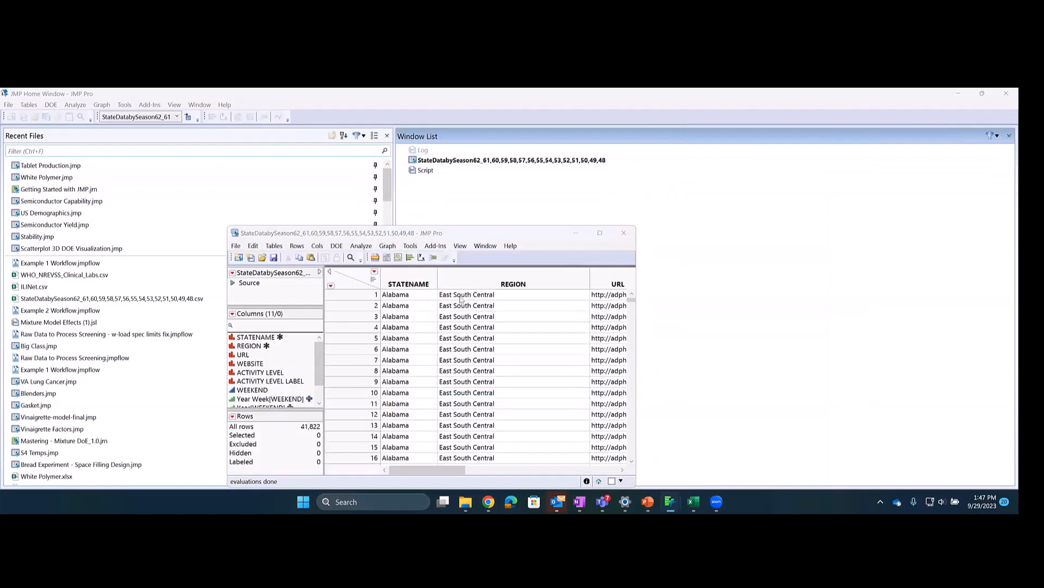
Open Example 2 Workflow.jmpflow, run all its steps, and bring the resulting ILI and Clinical Positives graph into full view.
{"action": "double_click", "coordinate": [78, 311]}
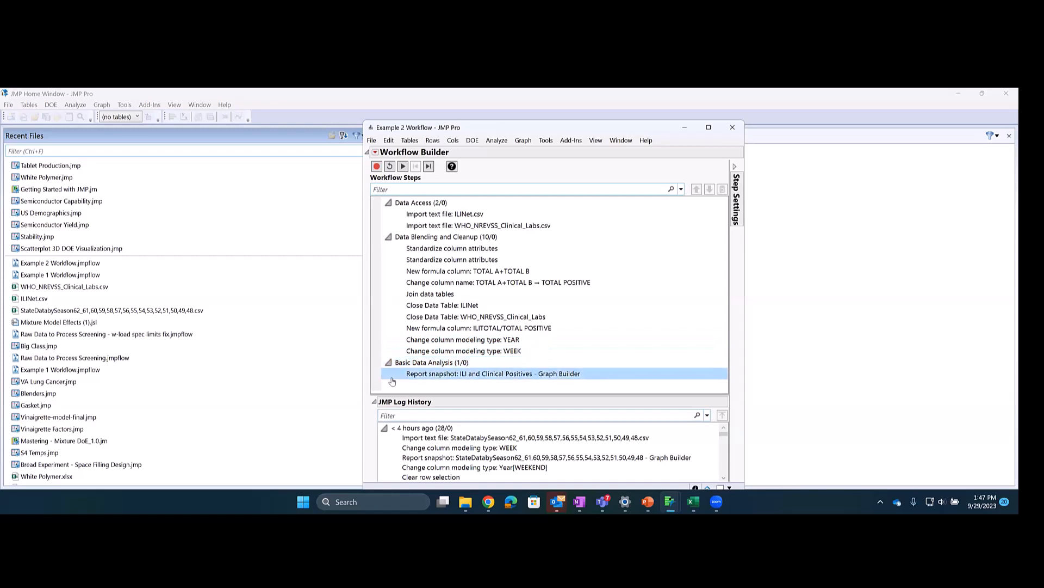
{"action": "left_click", "coordinate": [403, 166]}
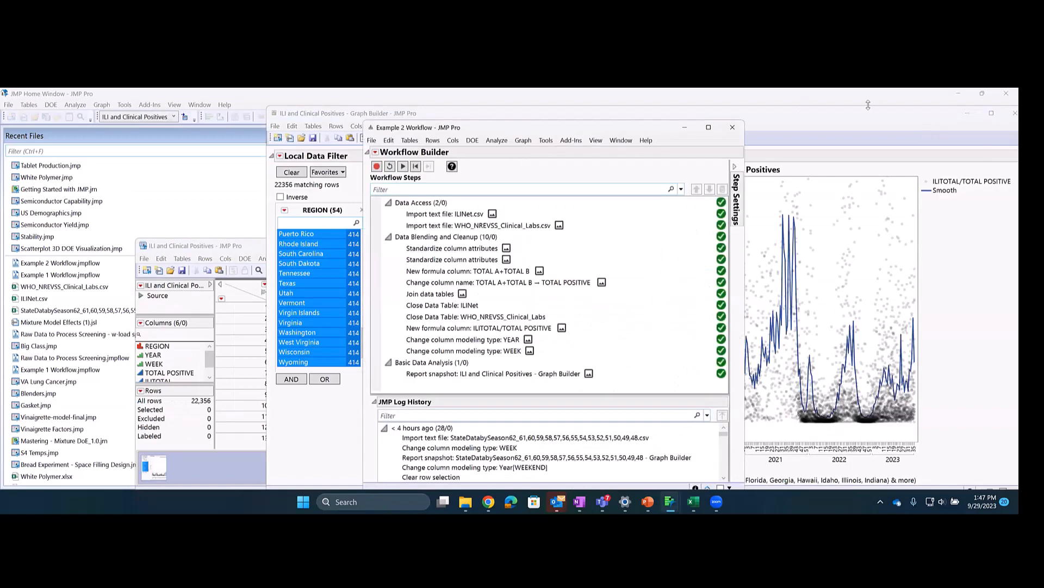
{"action": "left_click", "coordinate": [804, 114]}
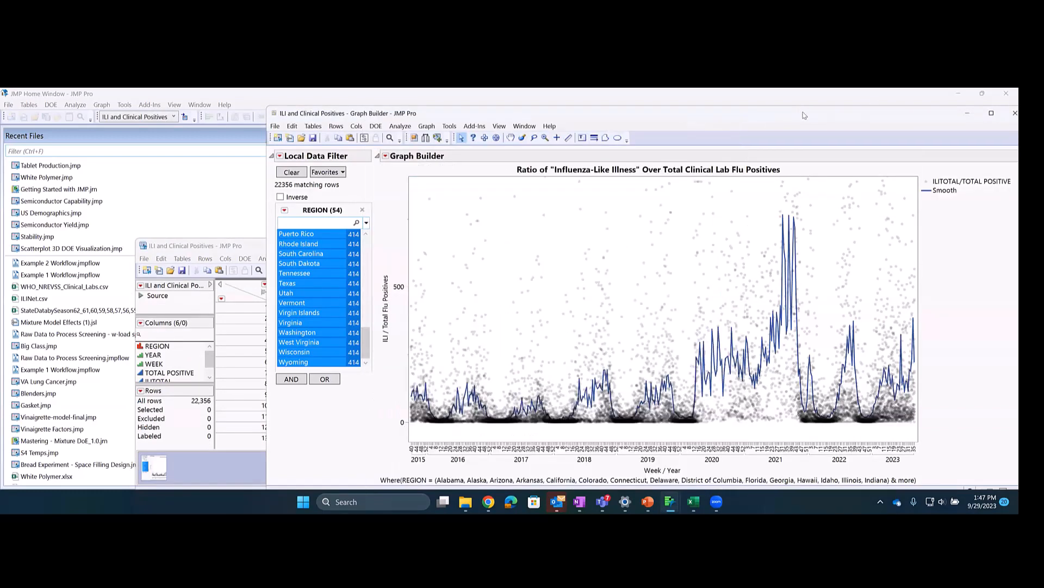
{"action": "left_click_drag", "start_coordinate": [804, 116], "coordinate": [815, 133]}
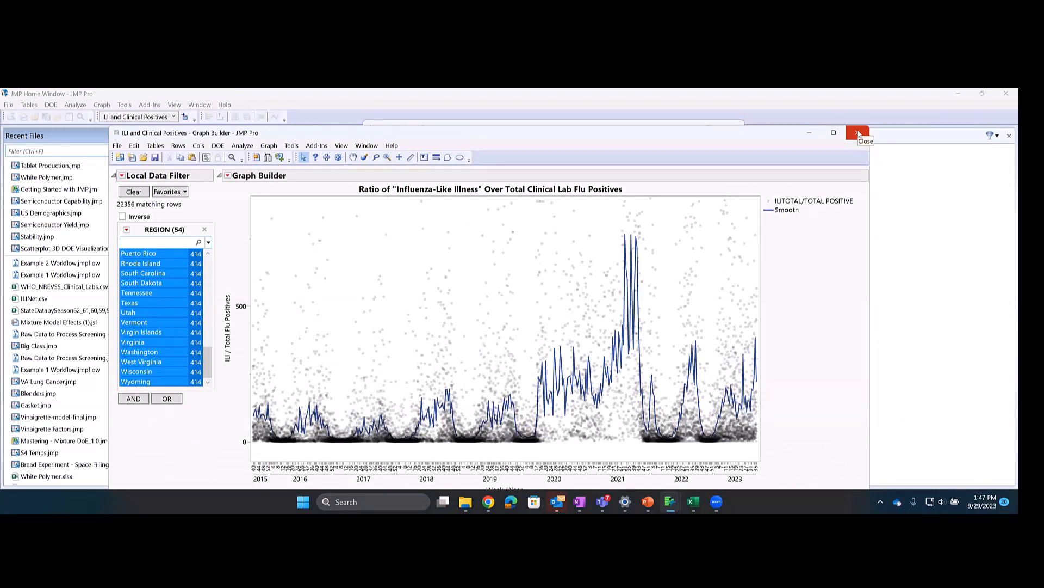
Close the ILI and Clinical Positives graph and the Example 2 Workflow window.
{"action": "left_click", "coordinate": [858, 134]}
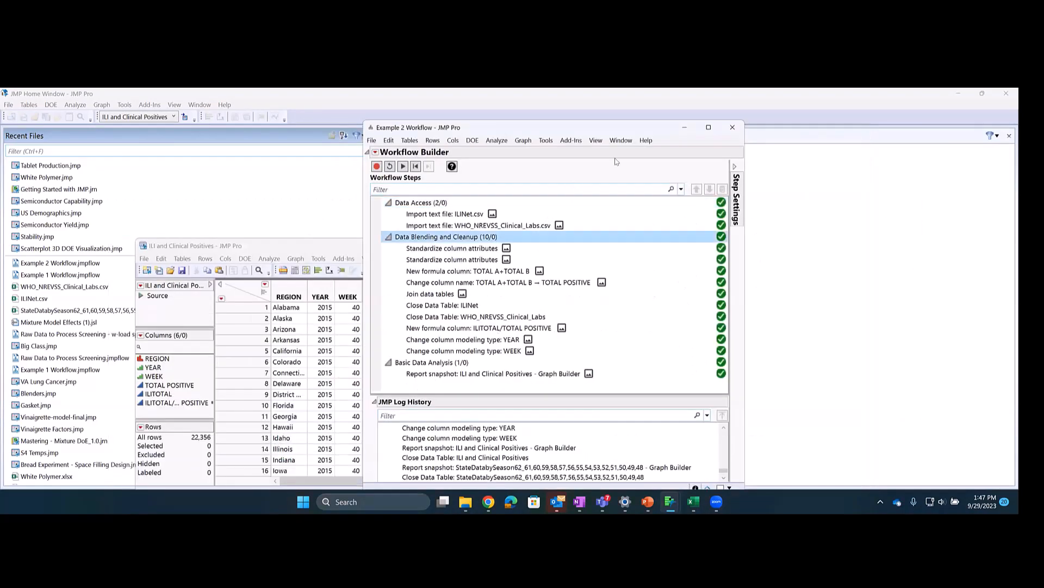
{"action": "left_click", "coordinate": [730, 132]}
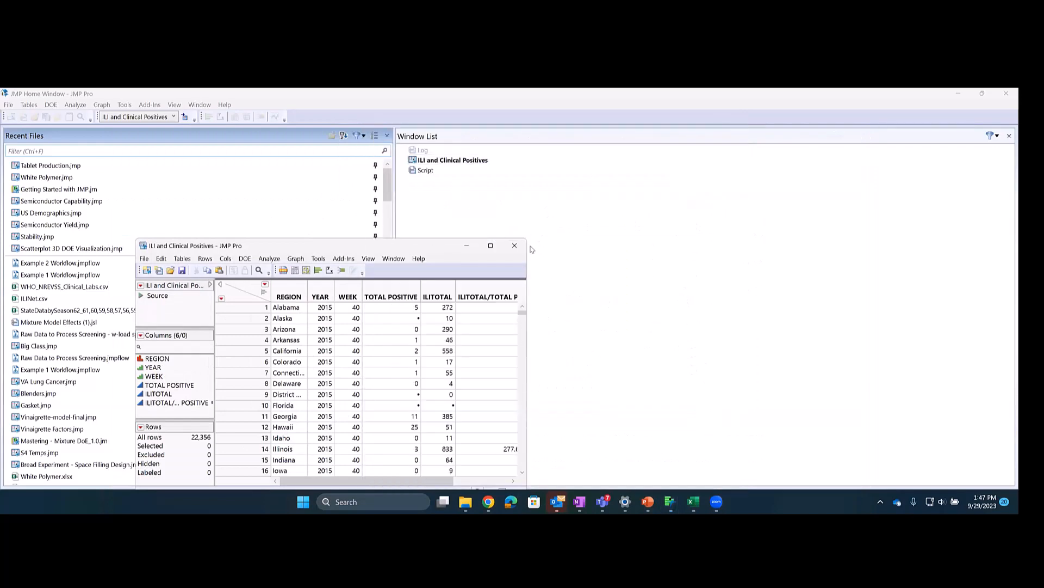